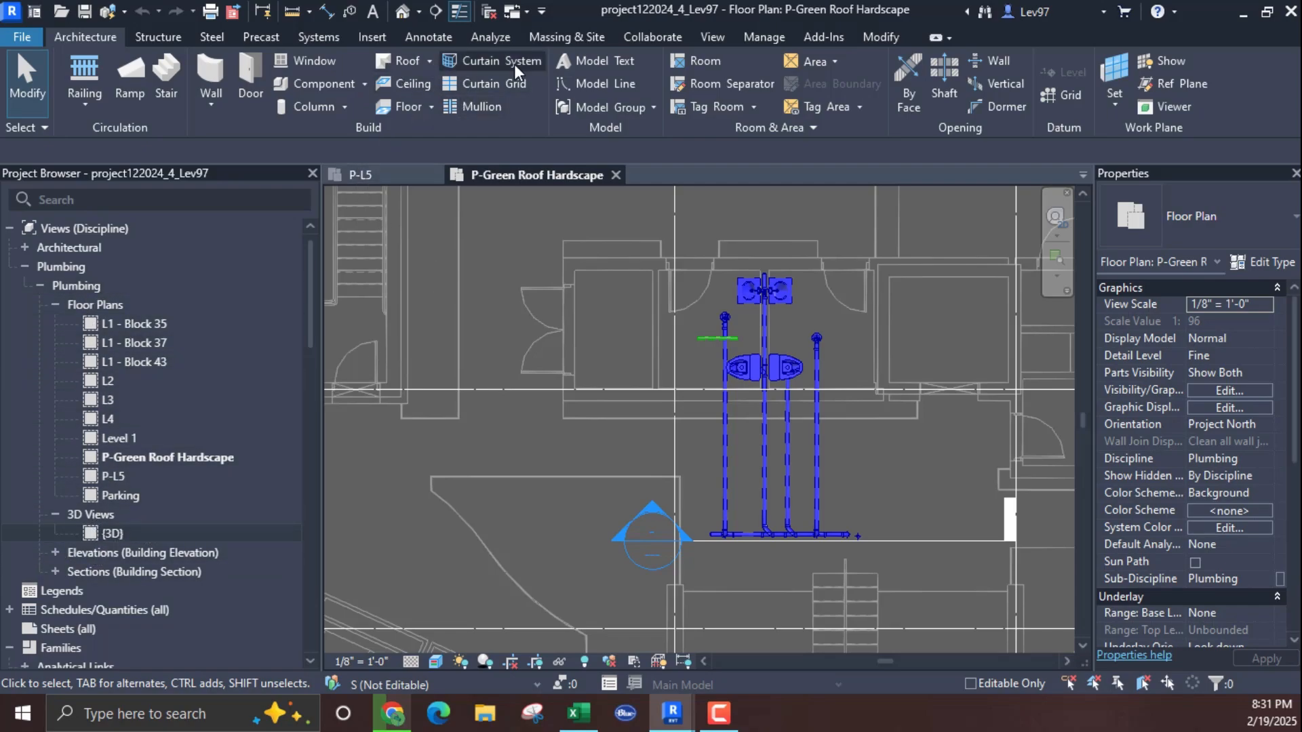
Step: Open the default 3D view, look over the sectioned restroom plumbing, and close the view
{"action": "left_click", "coordinate": [717, 38]}
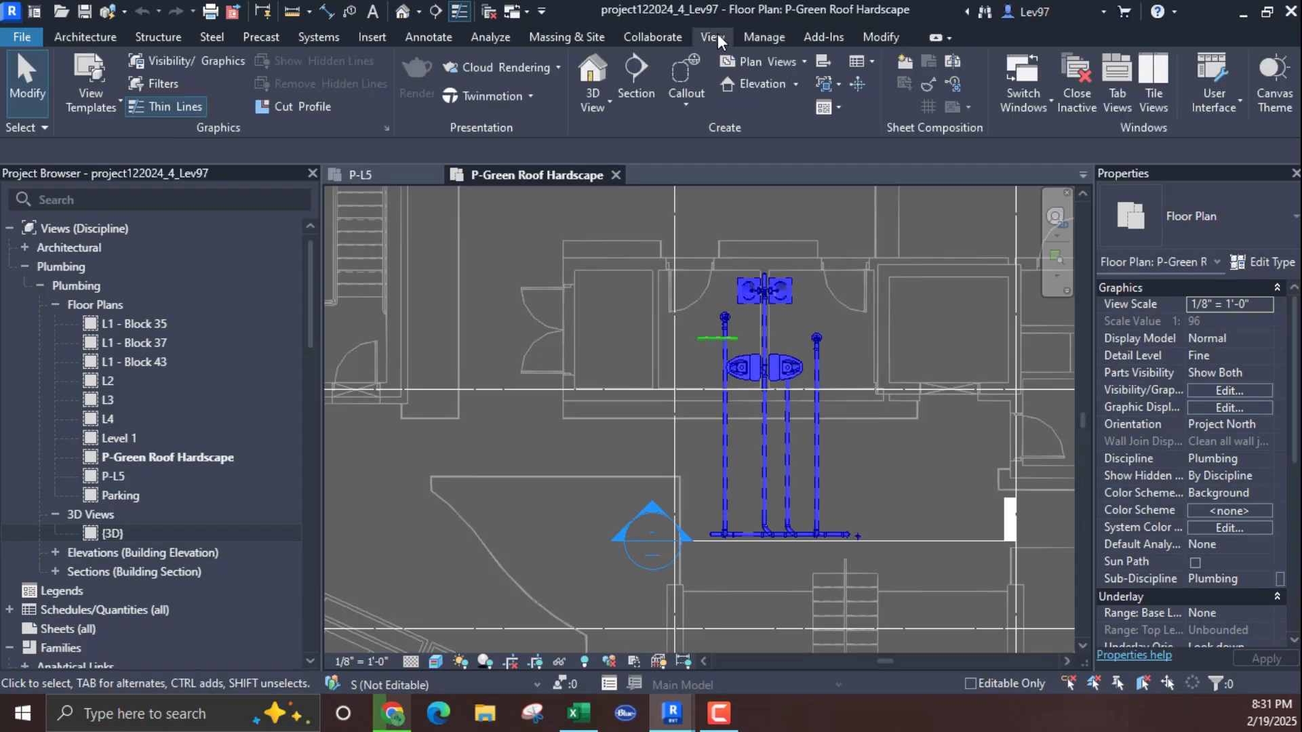
{"action": "left_click", "coordinate": [598, 96]}
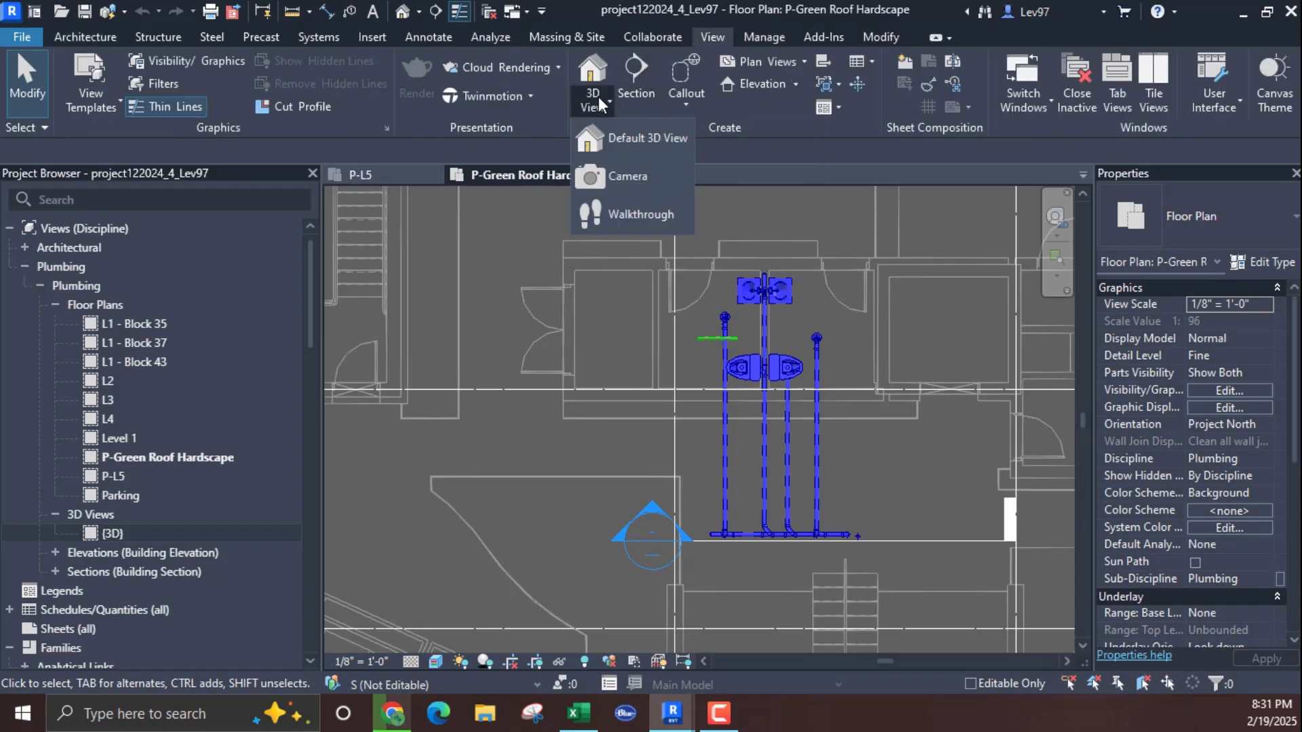
{"action": "left_click", "coordinate": [630, 139]}
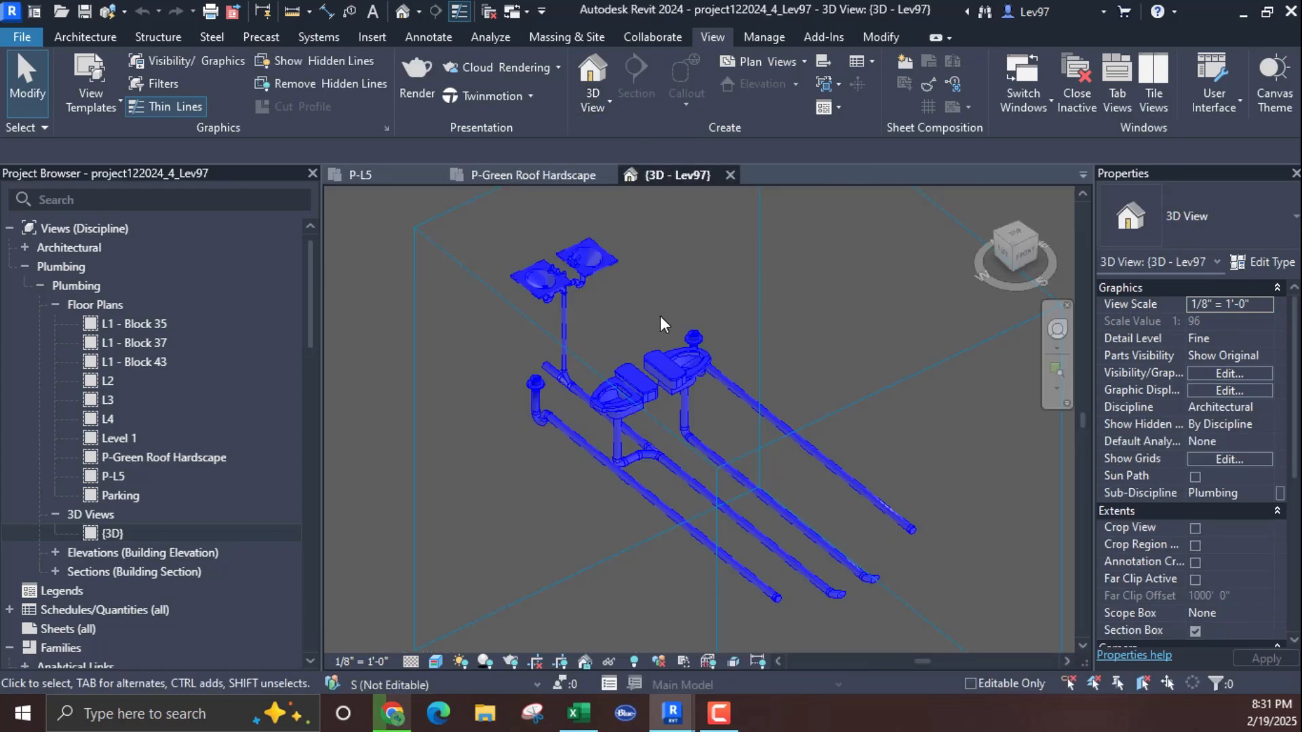
{"action": "scroll", "coordinate": [648, 319], "scroll_direction": "down", "scroll_amount": 6}
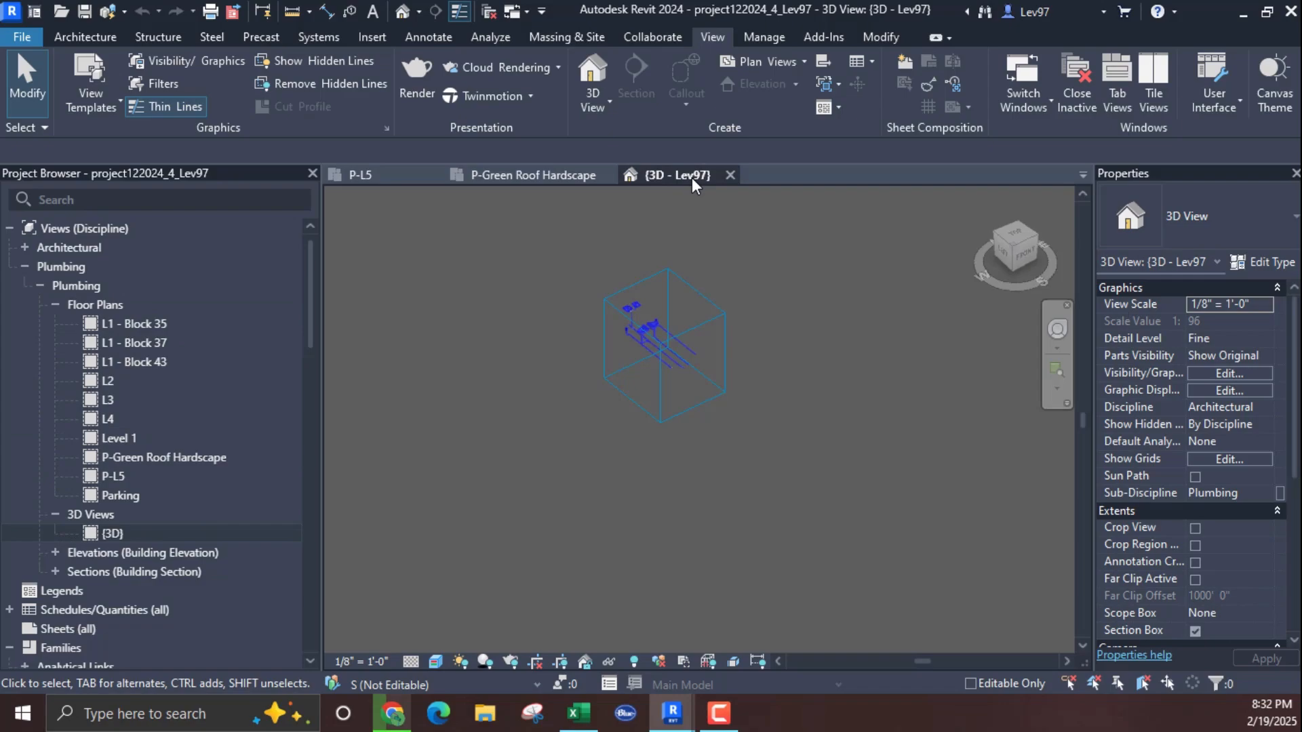
{"action": "left_click", "coordinate": [729, 175]}
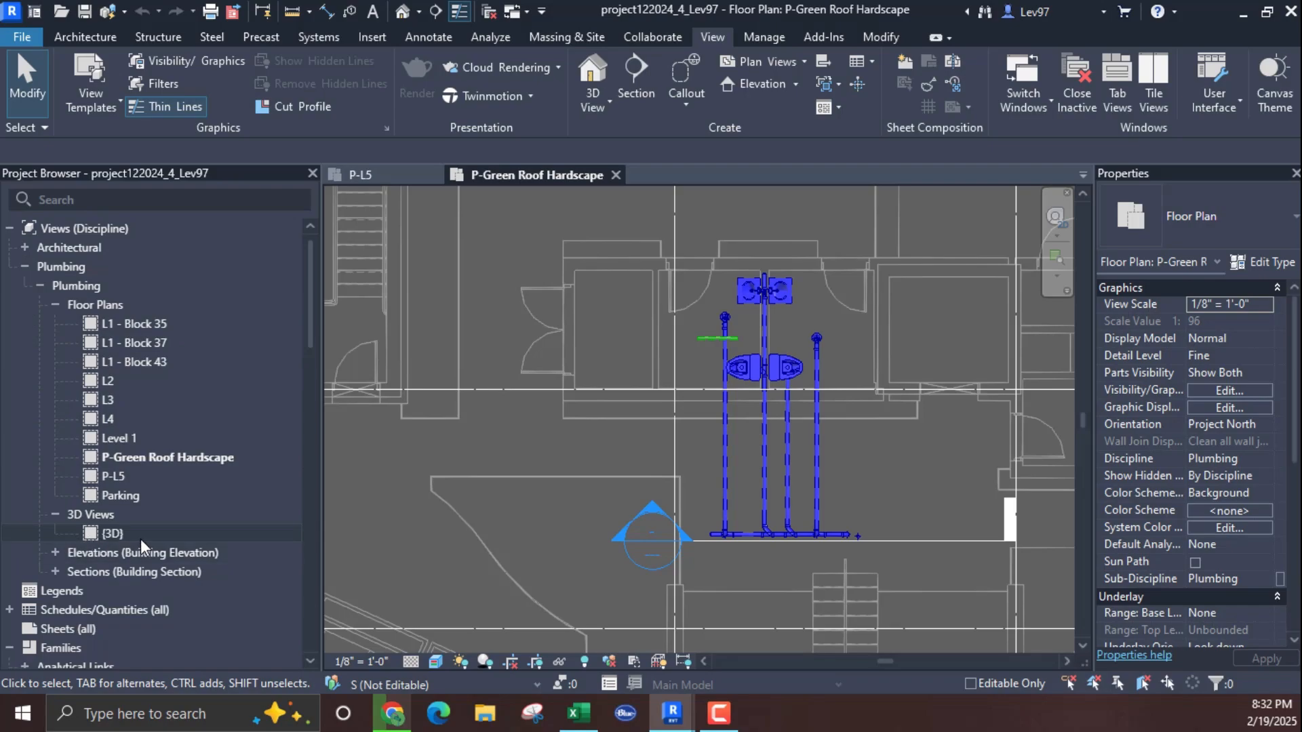
Step: Open the existing {3D} view listed under the Plumbing 3D views and center the building model
{"action": "scroll", "coordinate": [140, 539], "scroll_direction": "down", "scroll_amount": 3}
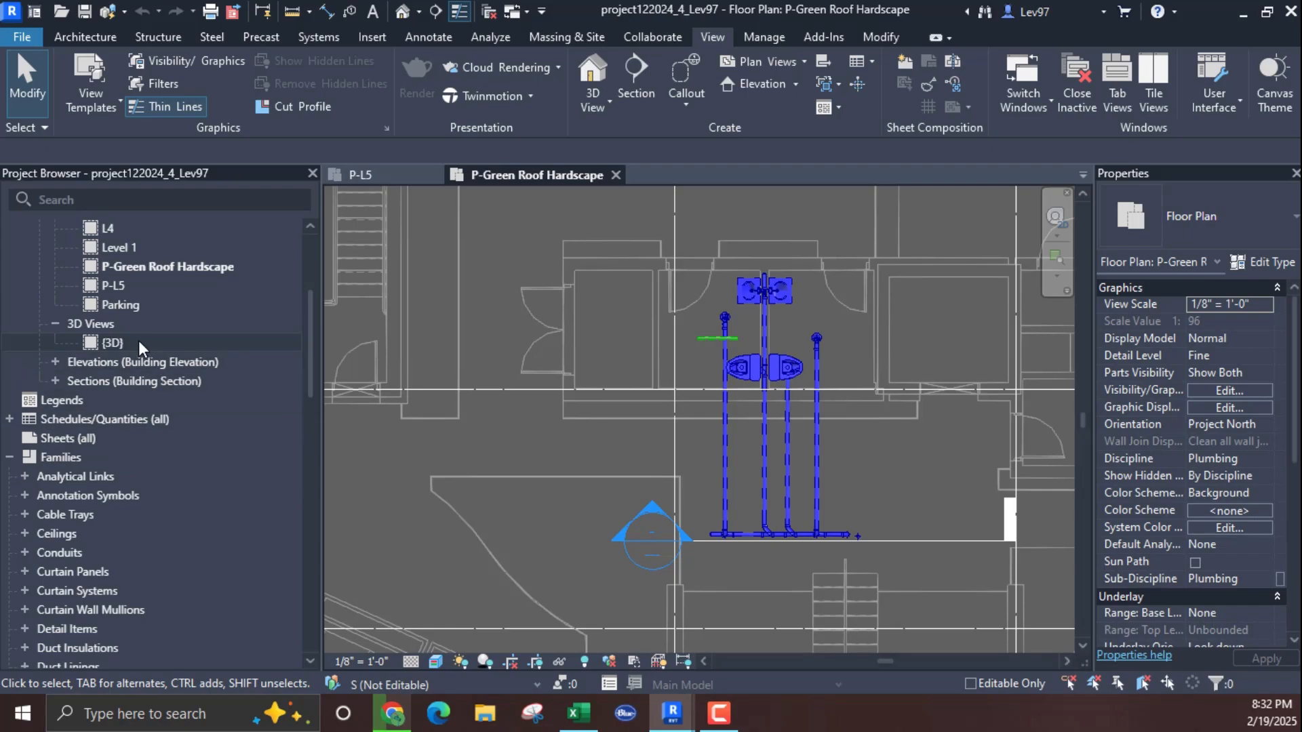
{"action": "double_click", "coordinate": [112, 342]}
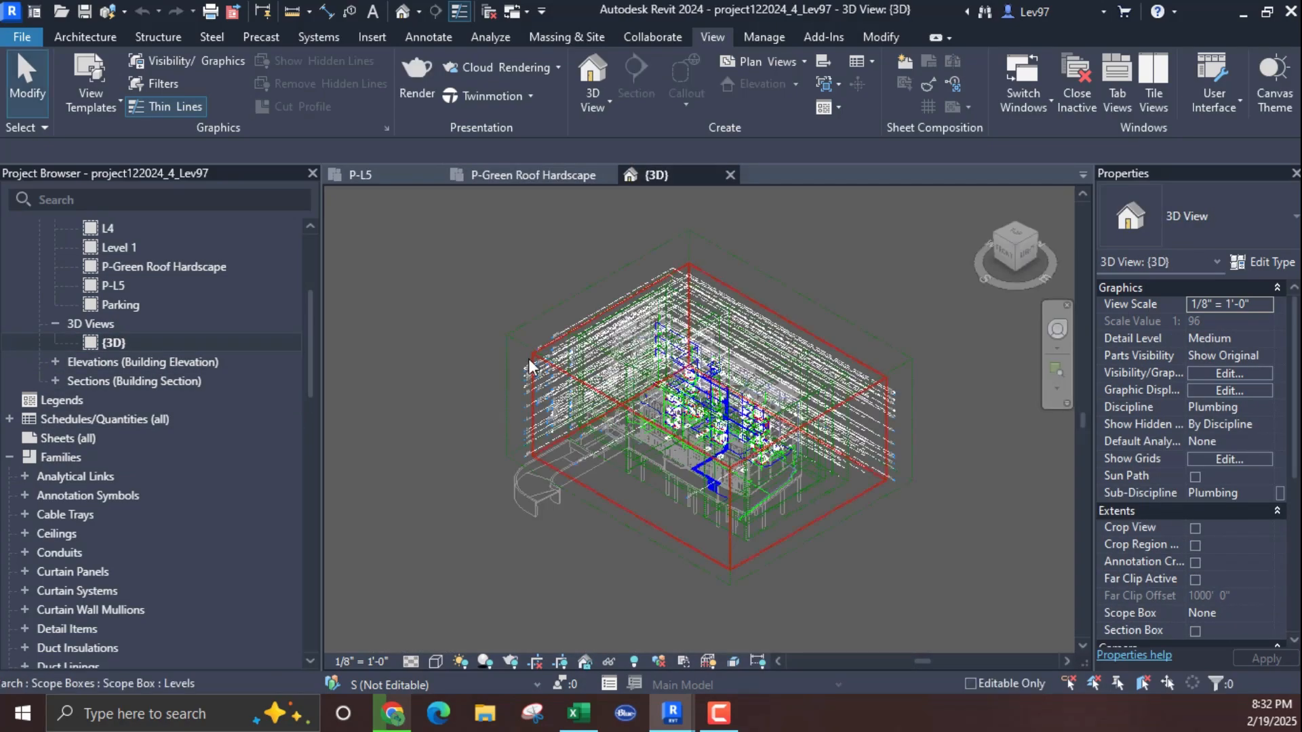
{"action": "middle_click_drag", "start_coordinate": [507, 321], "coordinate": [495, 370]}
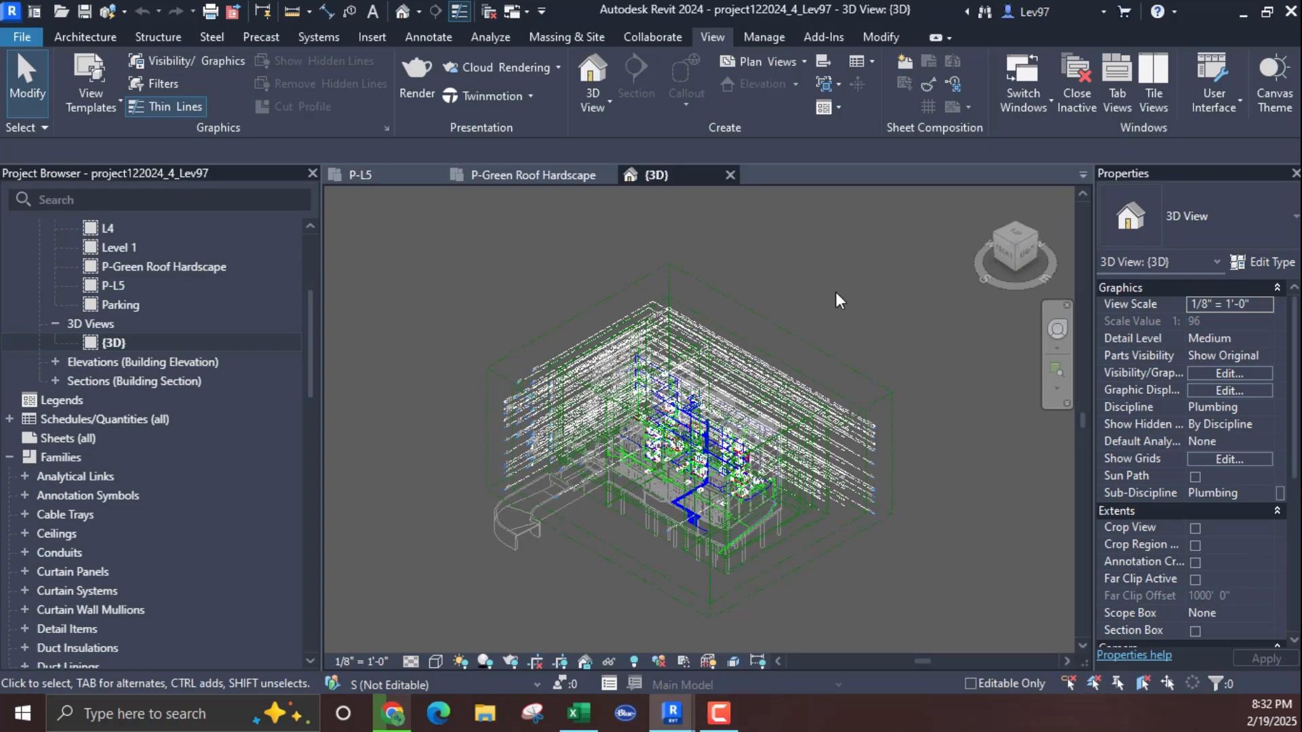
{"action": "key", "text": "v"}
Step: Reopen the default 3D view and extend the top of its section box upward above the plumbing fixtures
{"action": "left_click", "coordinate": [608, 100]}
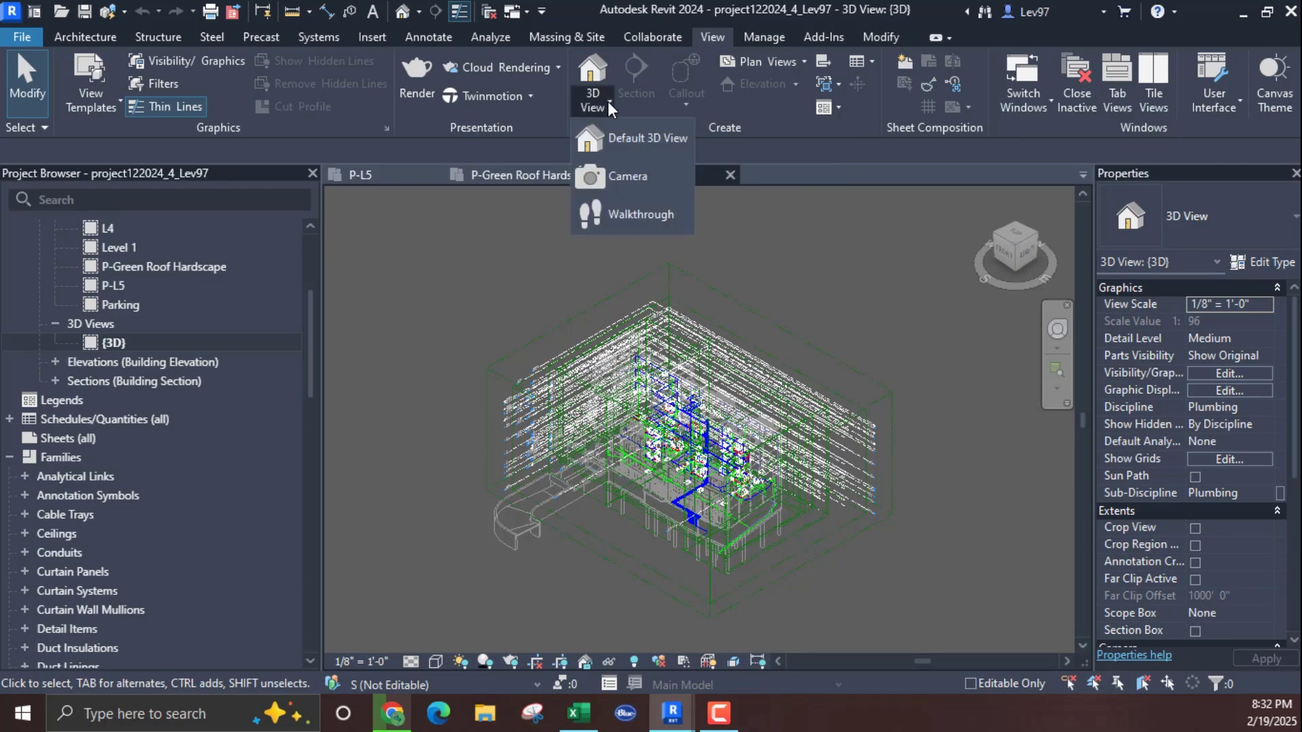
{"action": "left_click", "coordinate": [628, 137]}
{"action": "scroll", "coordinate": [558, 388], "scroll_direction": "down", "scroll_amount": 4}
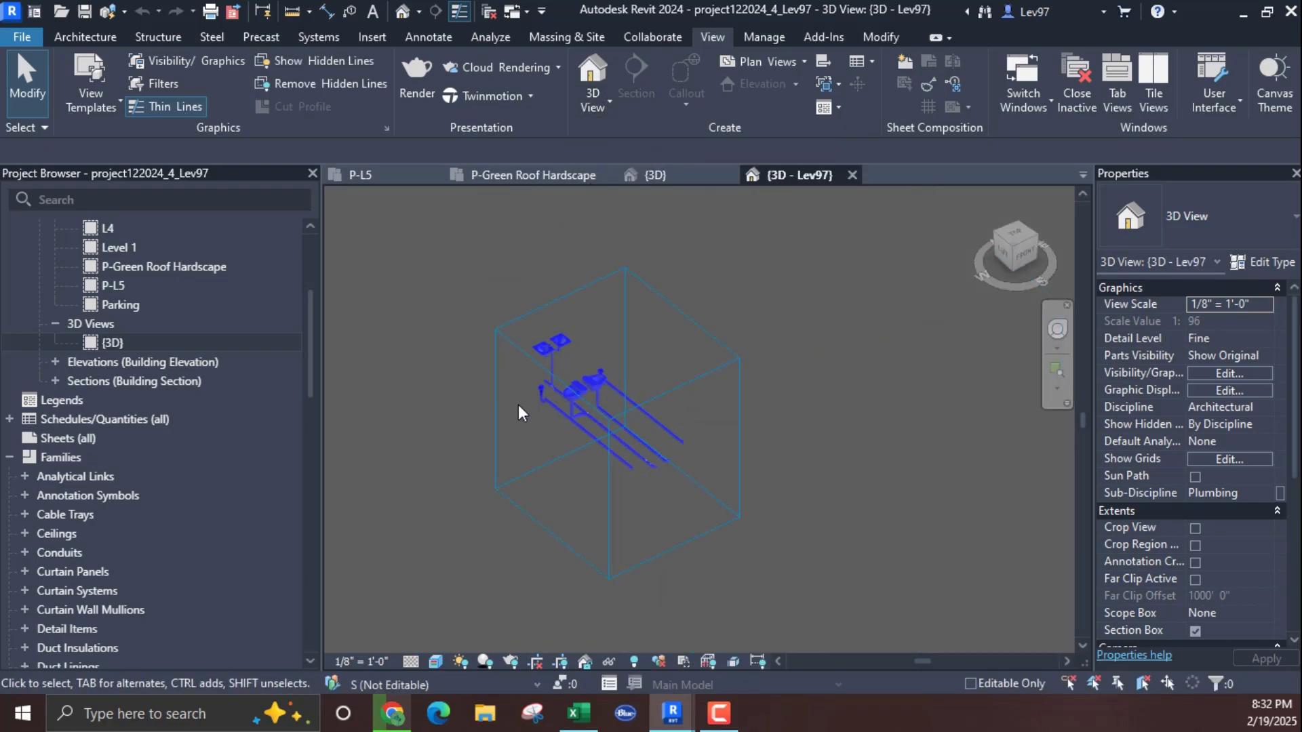
{"action": "left_click", "coordinate": [523, 342]}
{"action": "left_click_drag", "start_coordinate": [569, 364], "coordinate": [569, 274]}
{"action": "scroll", "coordinate": [446, 324], "scroll_direction": "down", "scroll_amount": 2}
{"action": "scroll", "coordinate": [446, 324], "scroll_direction": "down", "scroll_amount": 1}
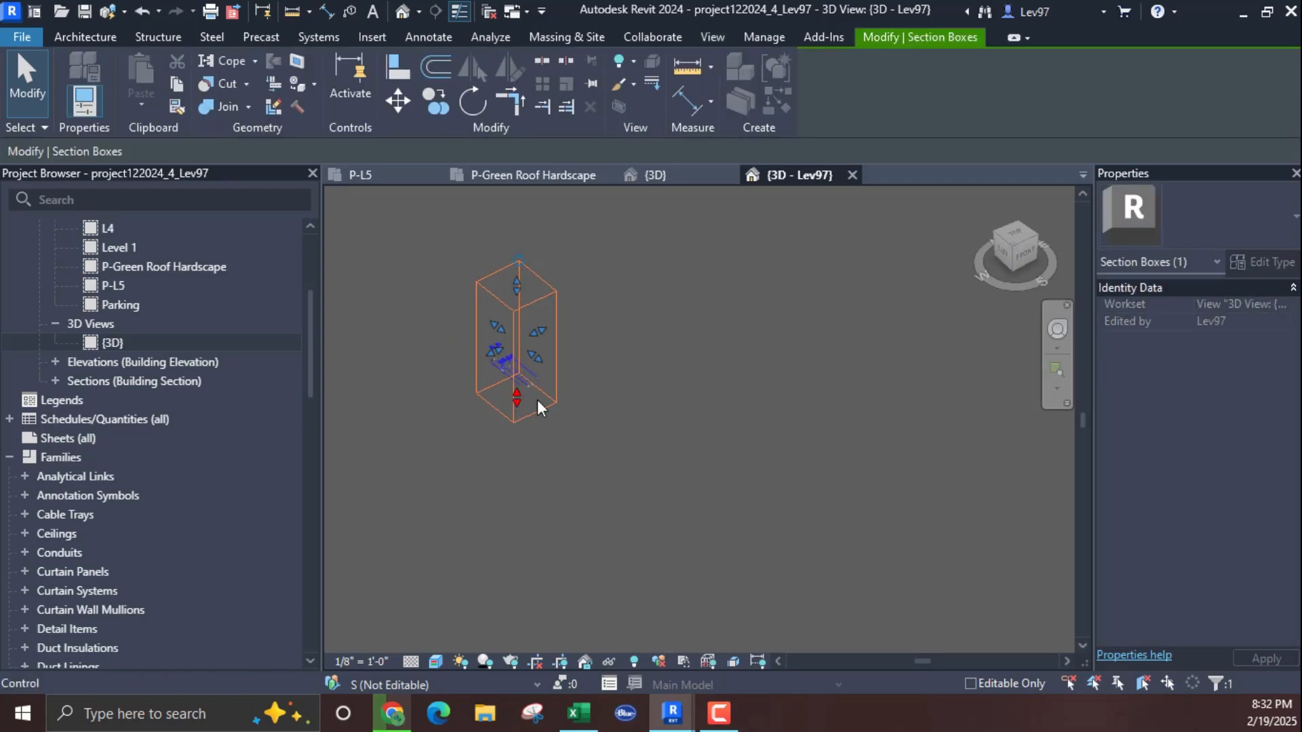
{"action": "left_click", "coordinate": [642, 388]}
Step: Check the Revit link visibility in the default 3D view's Visibility/Graphic Overrides without changing anything
{"action": "left_click", "coordinate": [1226, 371]}
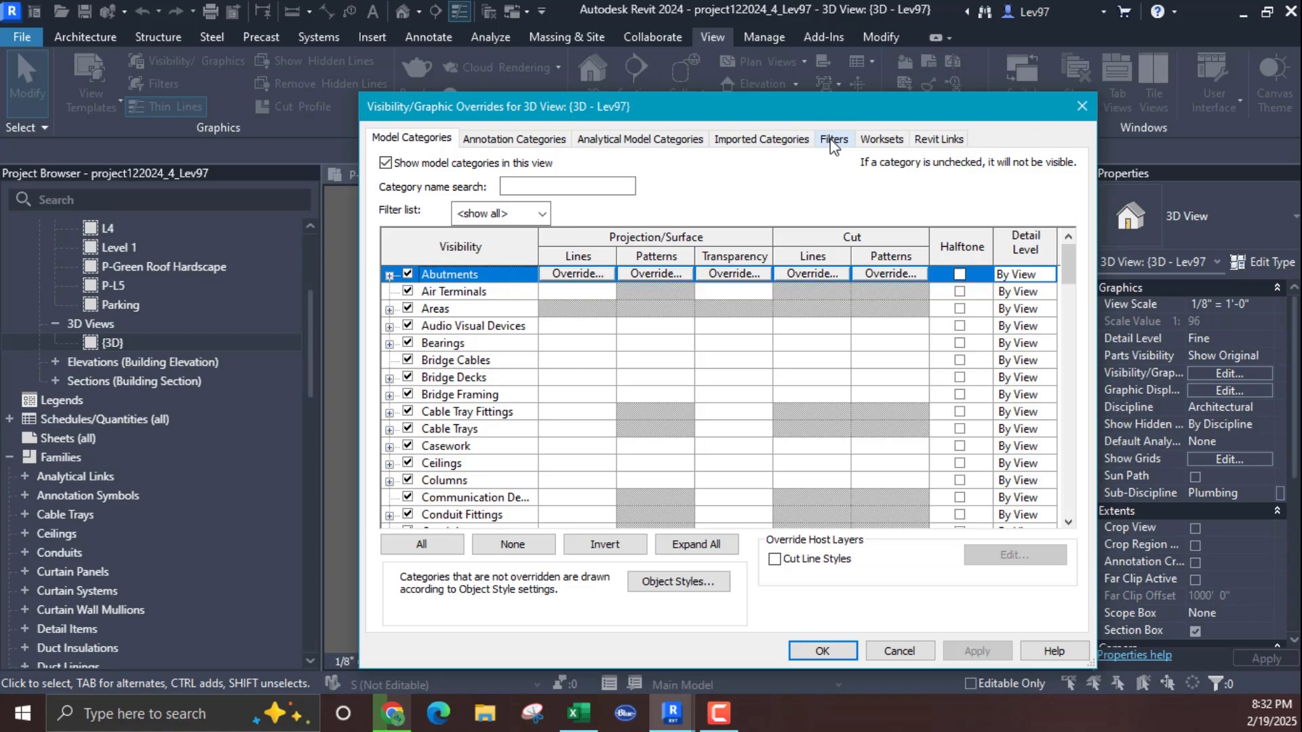
{"action": "left_click", "coordinate": [948, 141]}
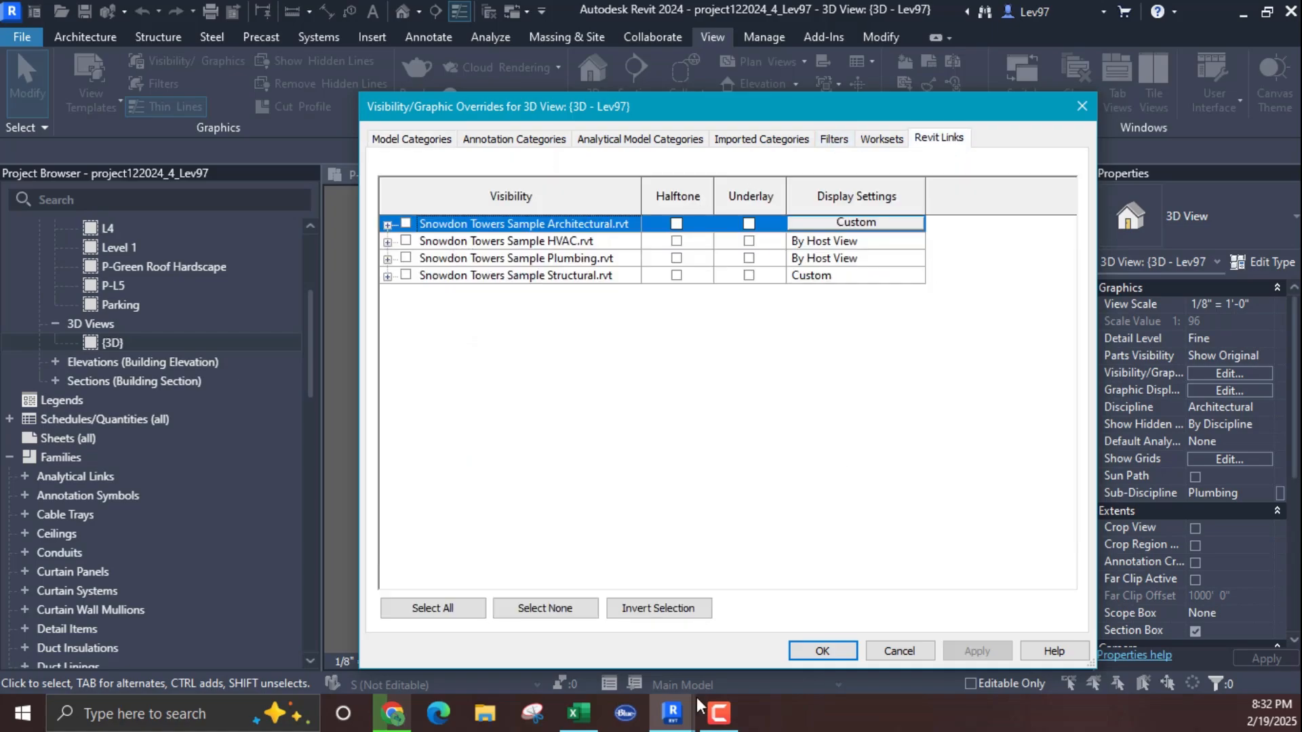
{"action": "left_click", "coordinate": [892, 653]}
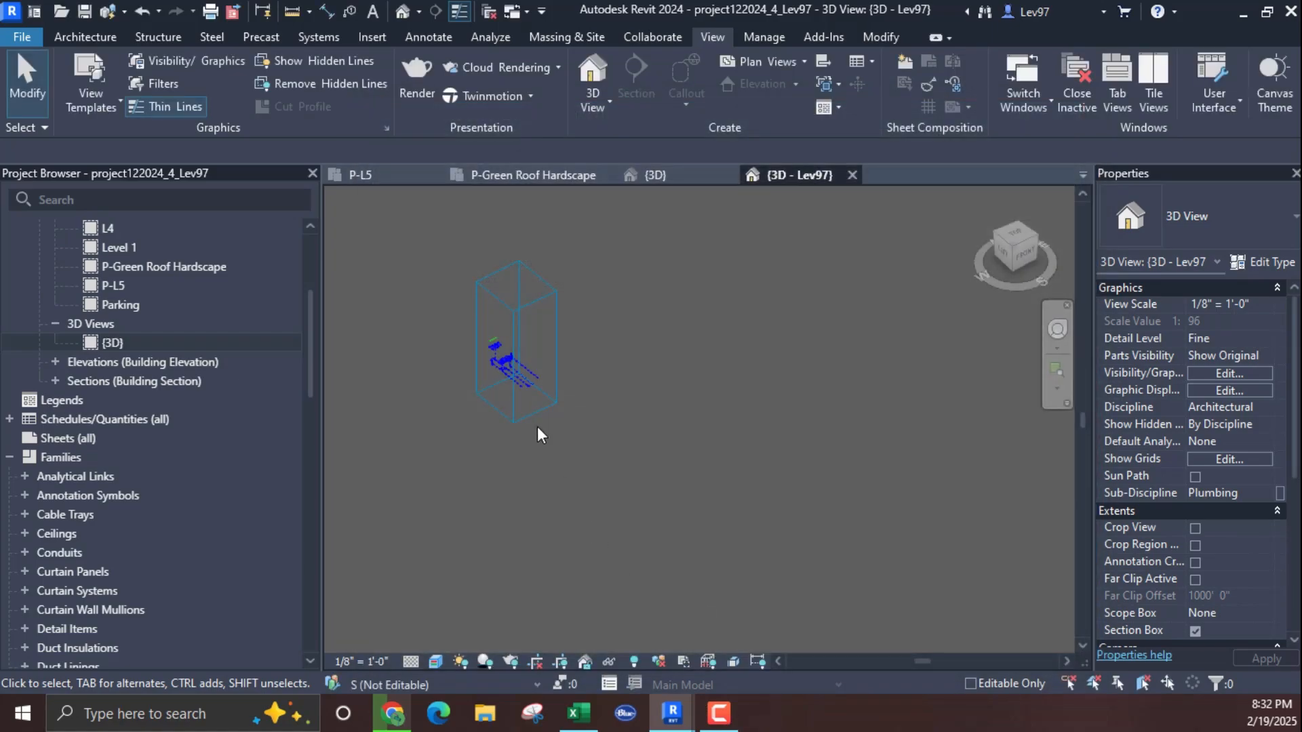
Step: Stretch the section box outward on all four sides, upward and downward around the restroom plumbing and its vertical pipe
{"action": "left_click", "coordinate": [527, 420]}
{"action": "left_click_drag", "start_coordinate": [536, 356], "coordinate": [836, 592]}
{"action": "left_click_drag", "start_coordinate": [689, 448], "coordinate": [915, 312]}
{"action": "left_click_drag", "start_coordinate": [635, 472], "coordinate": [438, 546]}
{"action": "scroll", "coordinate": [495, 515], "scroll_direction": "down", "scroll_amount": 2}
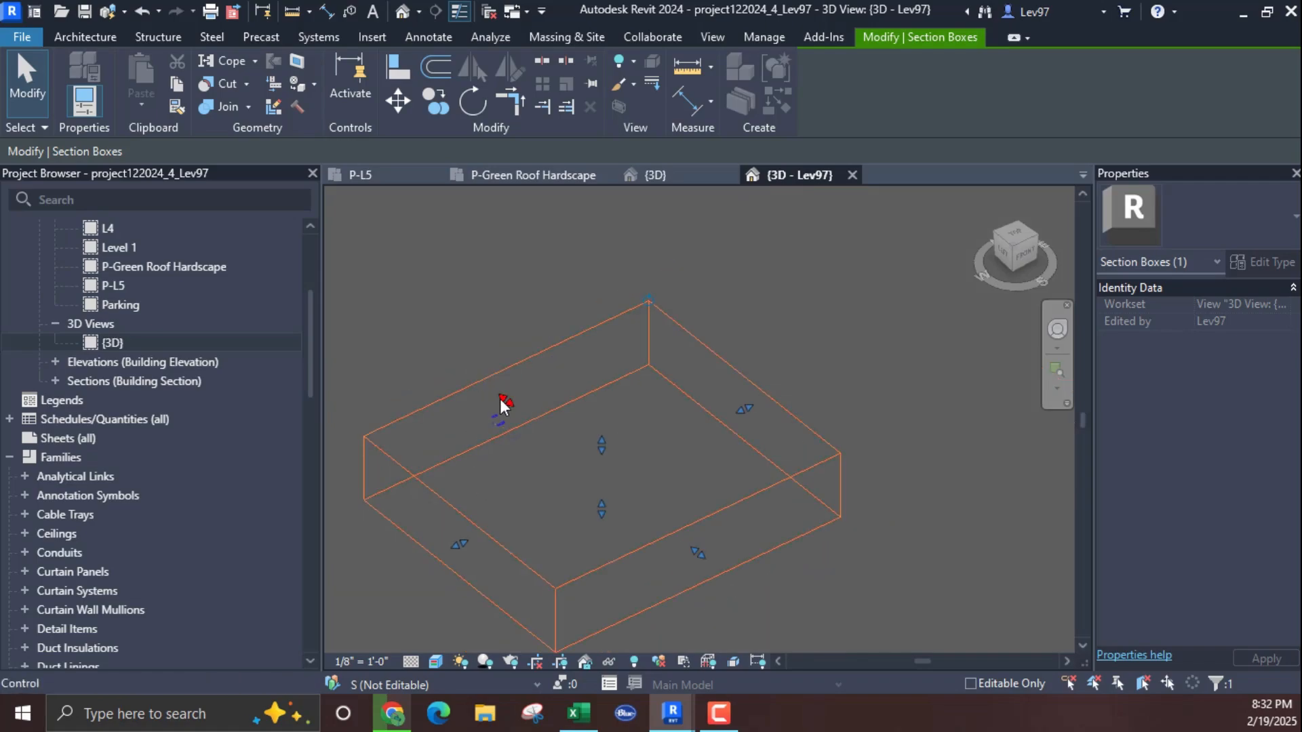
{"action": "left_click_drag", "start_coordinate": [505, 402], "coordinate": [400, 308]}
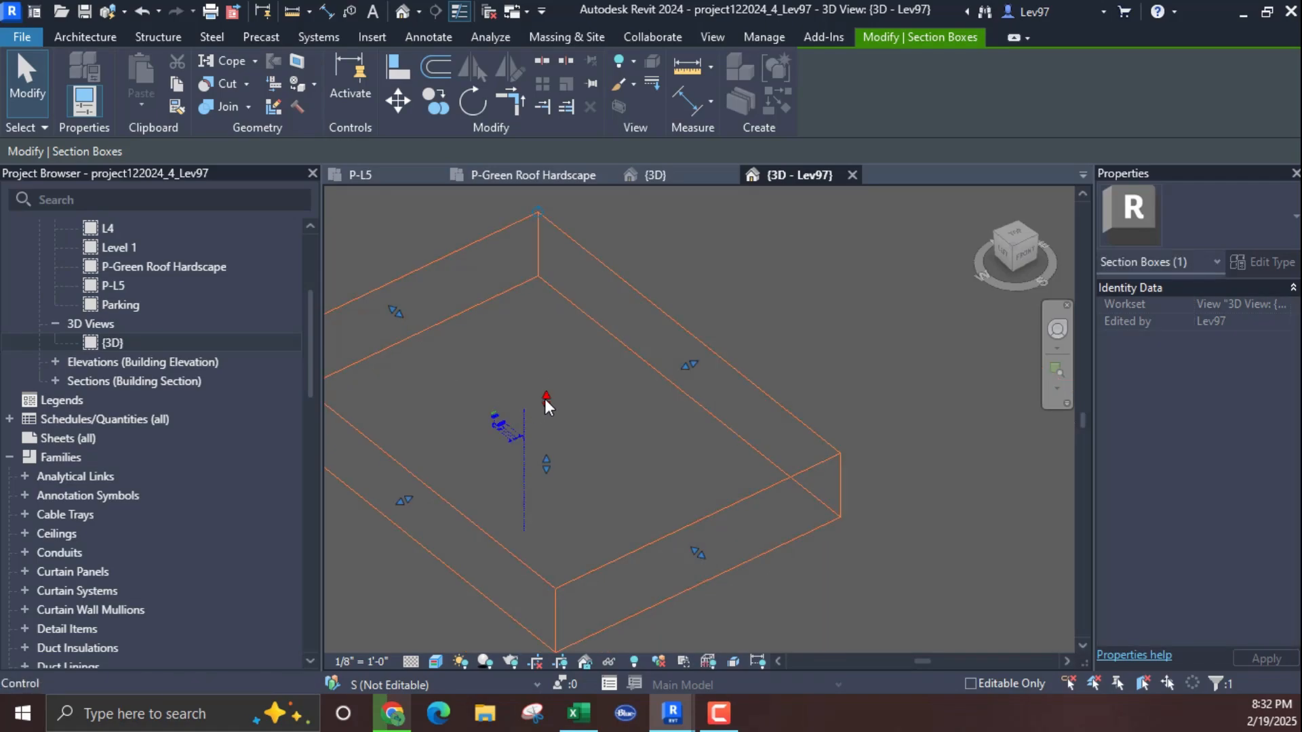
{"action": "left_click_drag", "start_coordinate": [546, 400], "coordinate": [549, 251]}
{"action": "scroll", "coordinate": [543, 475], "scroll_direction": "down", "scroll_amount": 2}
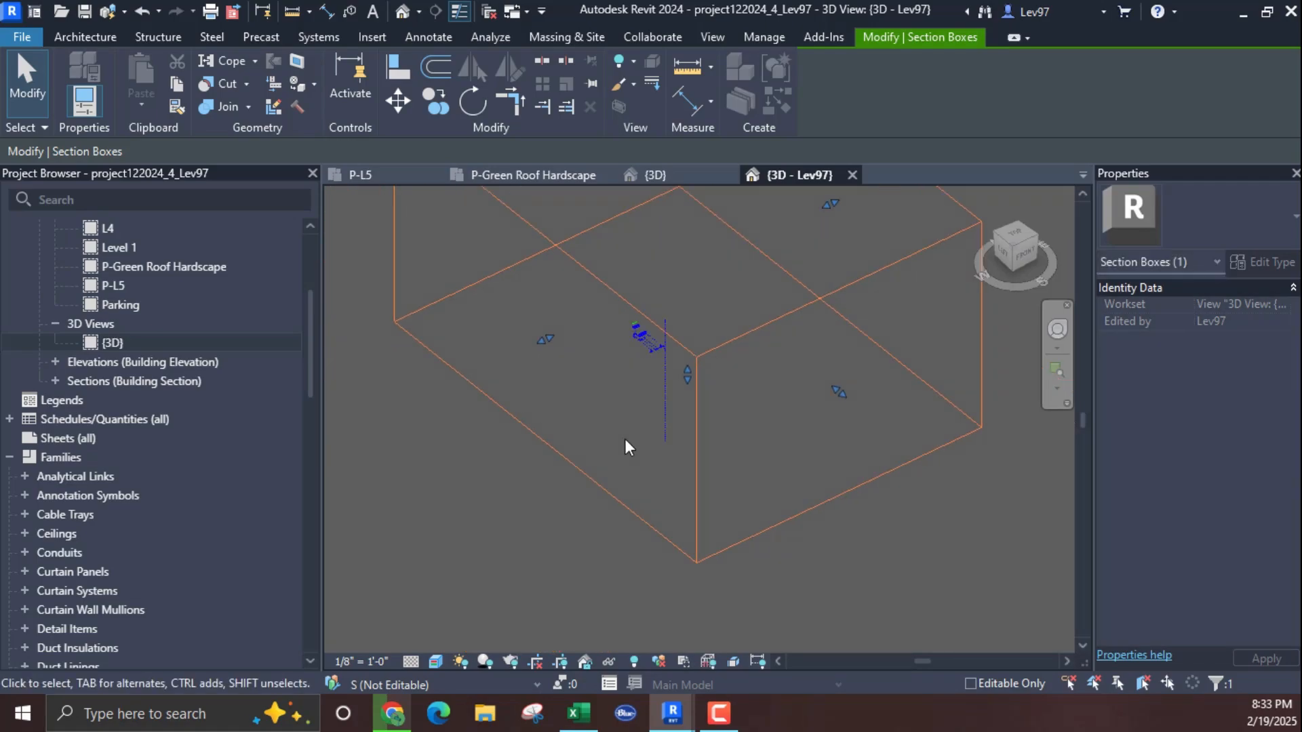
{"action": "left_click_drag", "start_coordinate": [688, 375], "coordinate": [632, 543]}
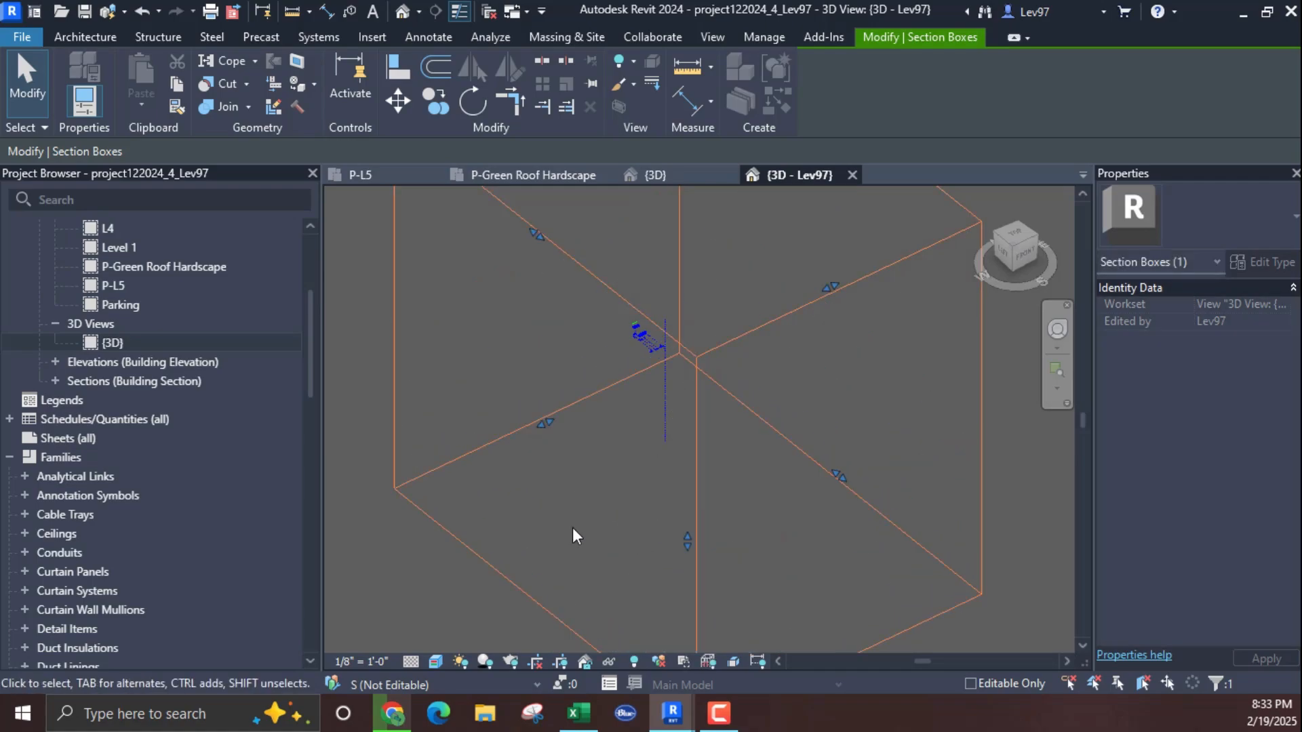
{"action": "left_click", "coordinate": [350, 333]}
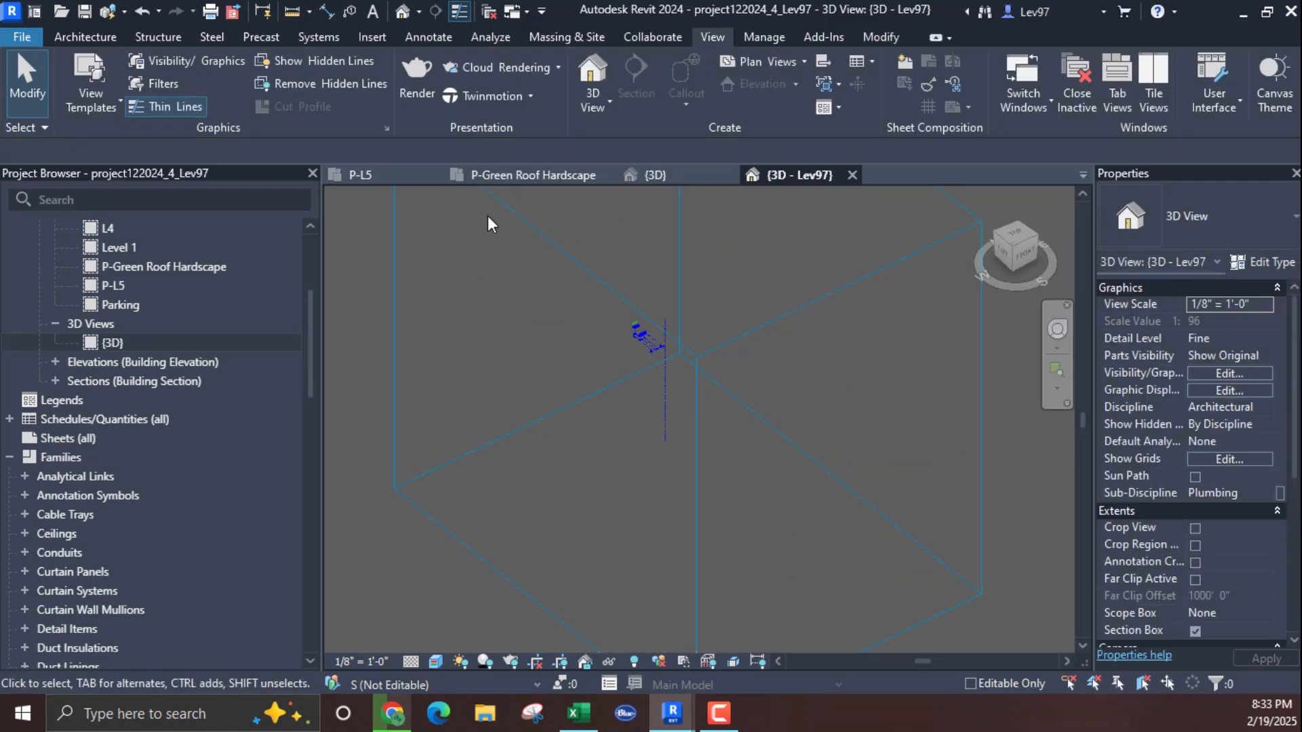
Step: Select the restroom plumbing in the P-Green Roof Hardscape plan and isolate it in 3D with a Selection Box
{"action": "left_click", "coordinate": [536, 176]}
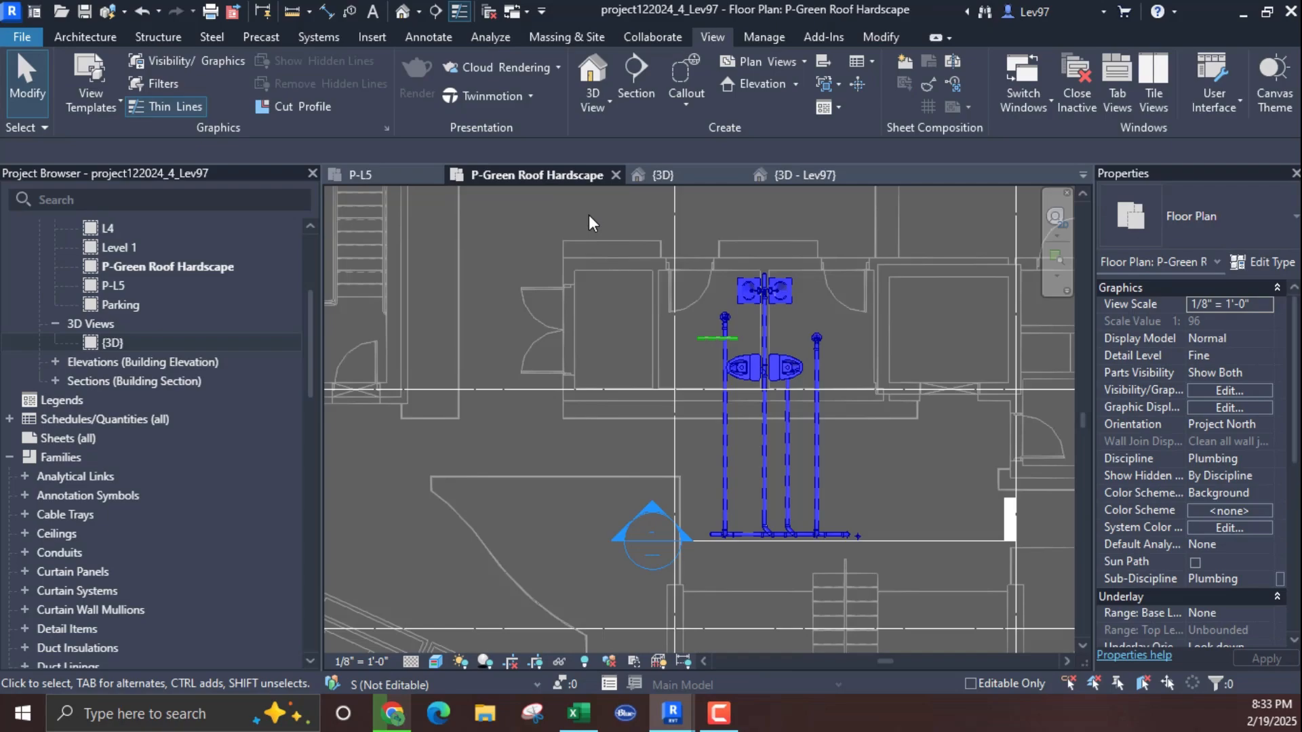
{"action": "left_click_drag", "start_coordinate": [589, 214], "coordinate": [918, 565]}
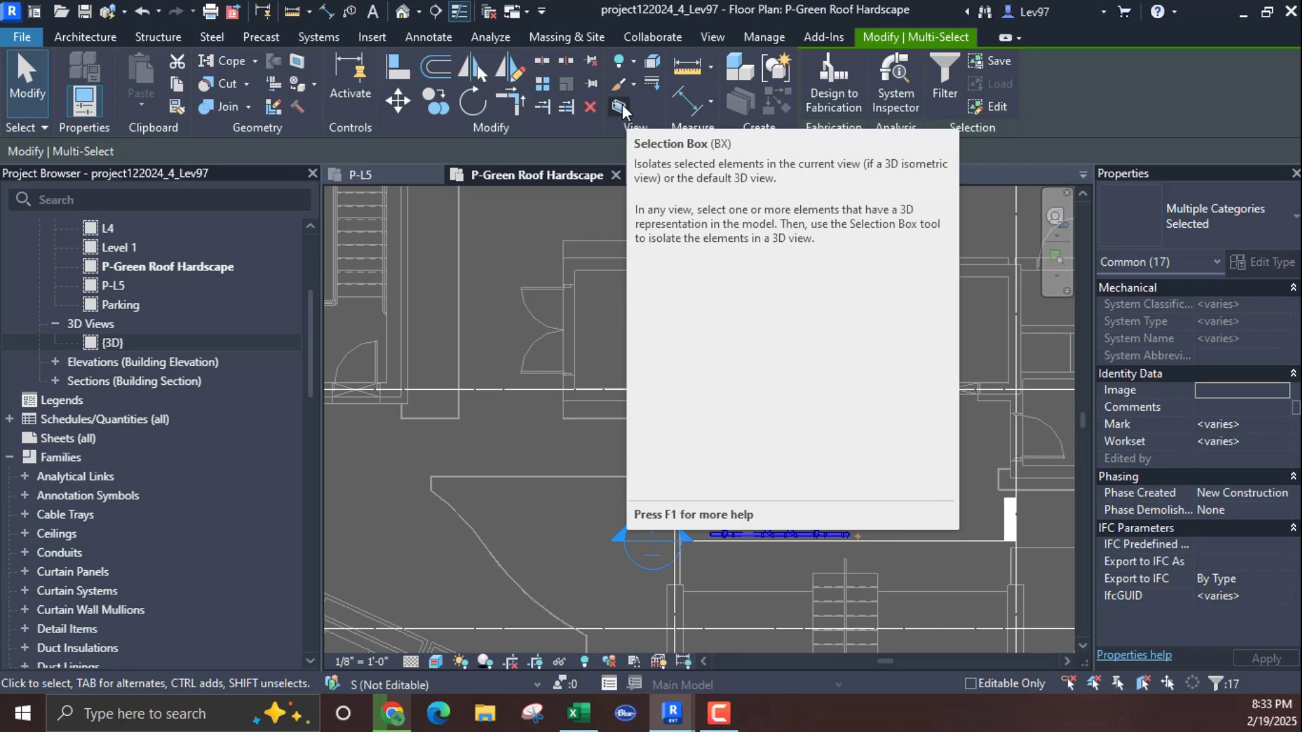
{"action": "left_click", "coordinate": [619, 108]}
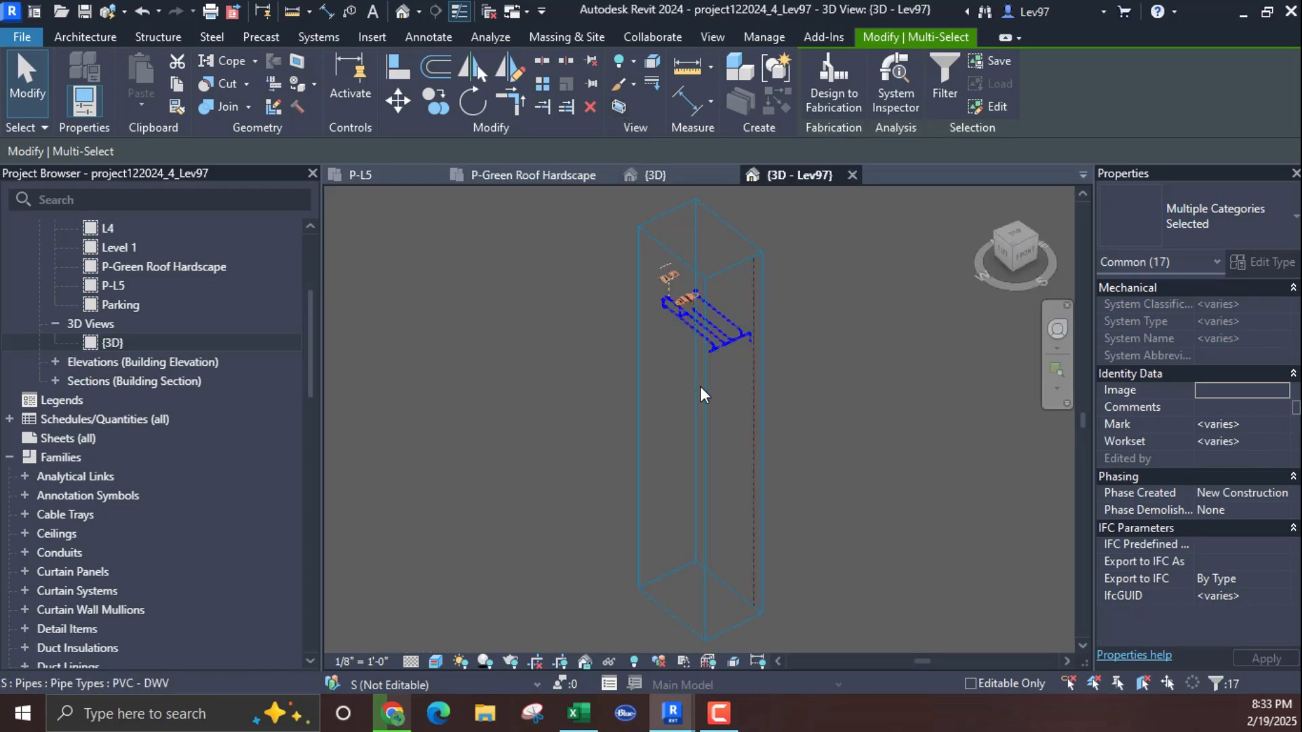
{"action": "scroll", "coordinate": [706, 296], "scroll_direction": "up", "scroll_amount": 3}
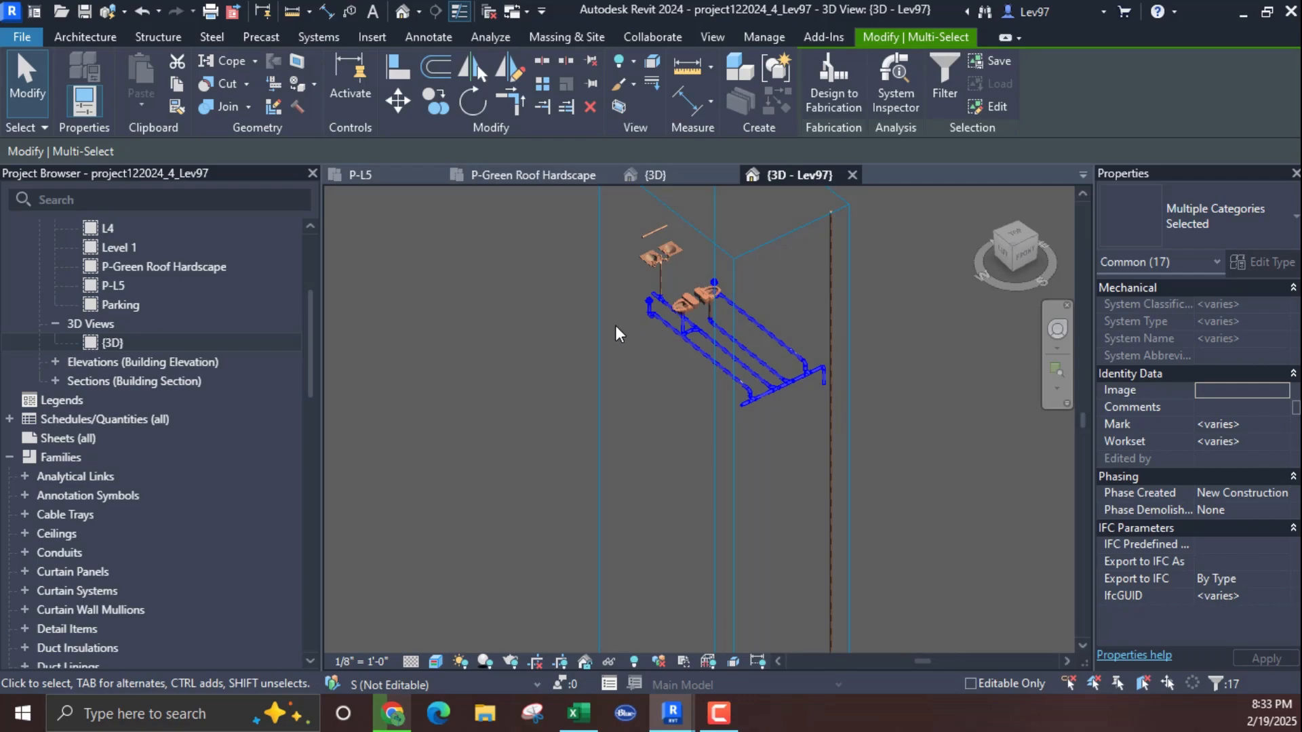
{"action": "middle_click_drag", "start_coordinate": [616, 324], "coordinate": [571, 437], "text": "shift"}
{"action": "scroll", "coordinate": [655, 360], "scroll_direction": "up", "scroll_amount": 1}
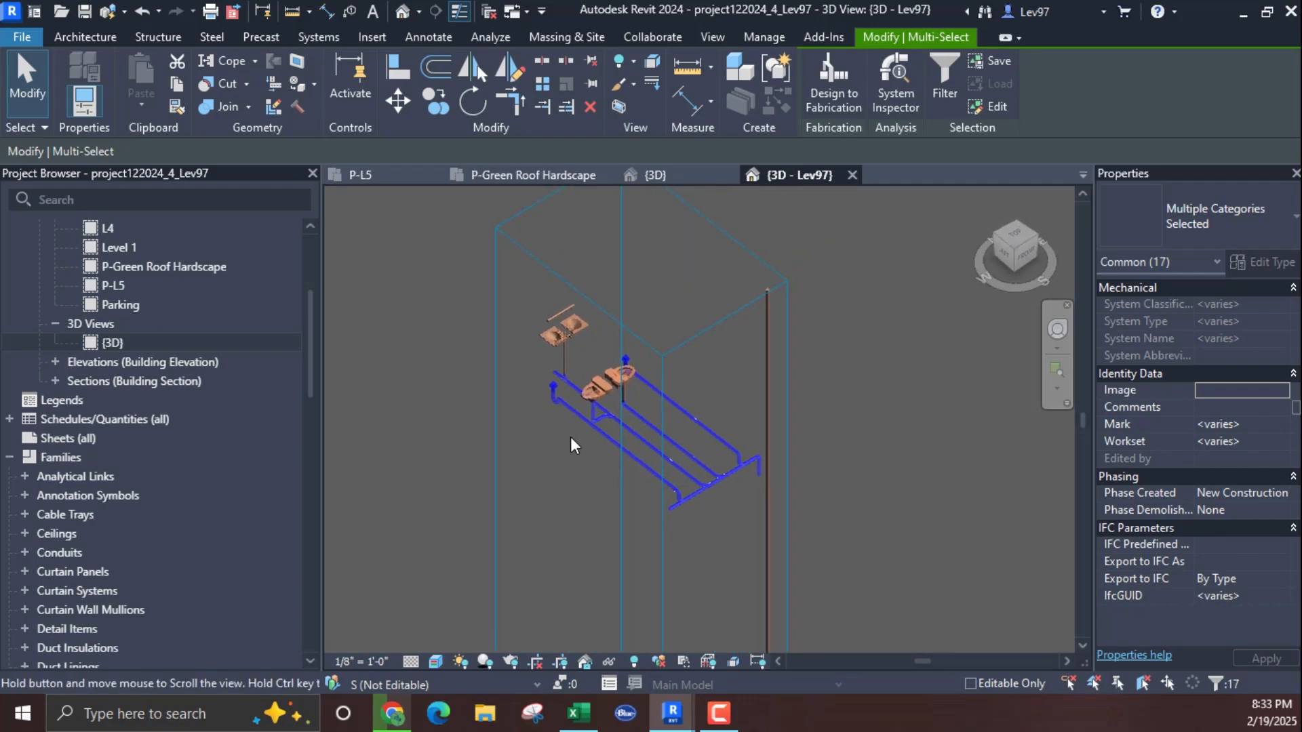
{"action": "scroll", "coordinate": [703, 434], "scroll_direction": "up", "scroll_amount": 1}
{"action": "scroll", "coordinate": [712, 383], "scroll_direction": "up", "scroll_amount": 1}
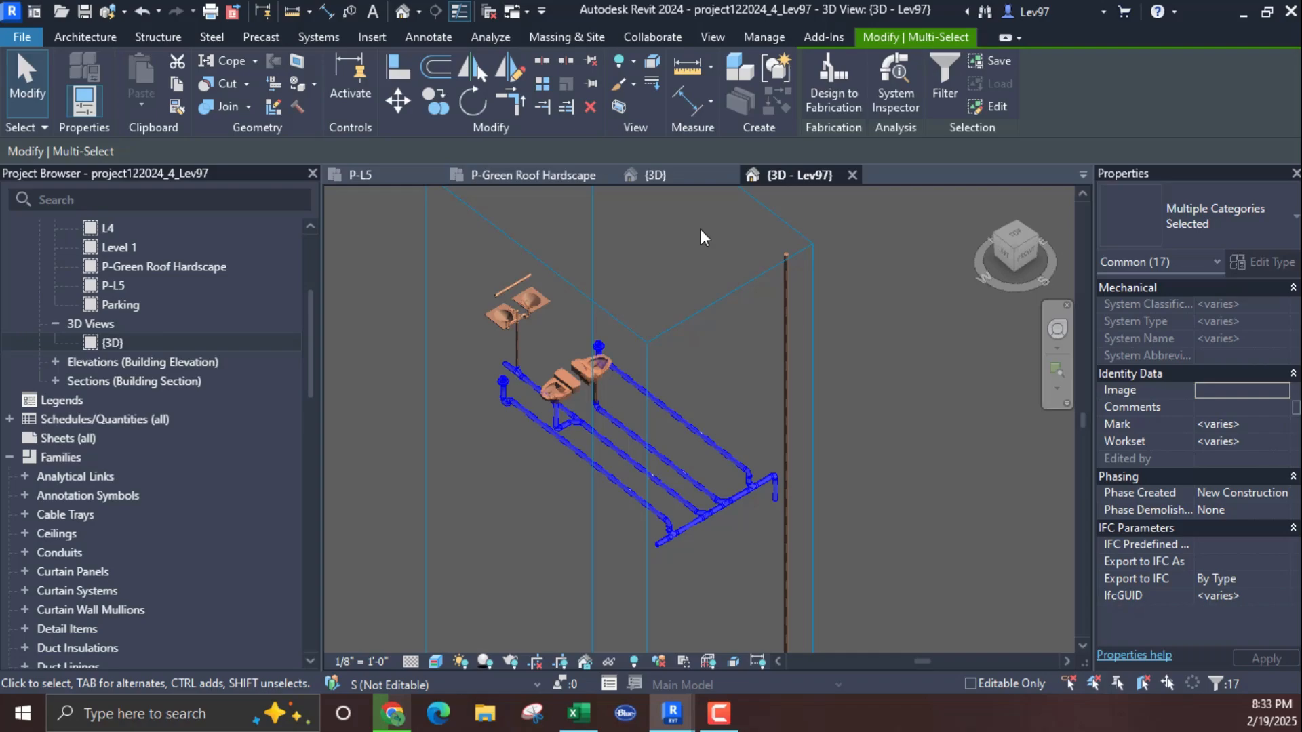
Step: Close the default 3D view and switch to the {3D} view to inspect the whole building model
{"action": "left_click", "coordinate": [852, 175]}
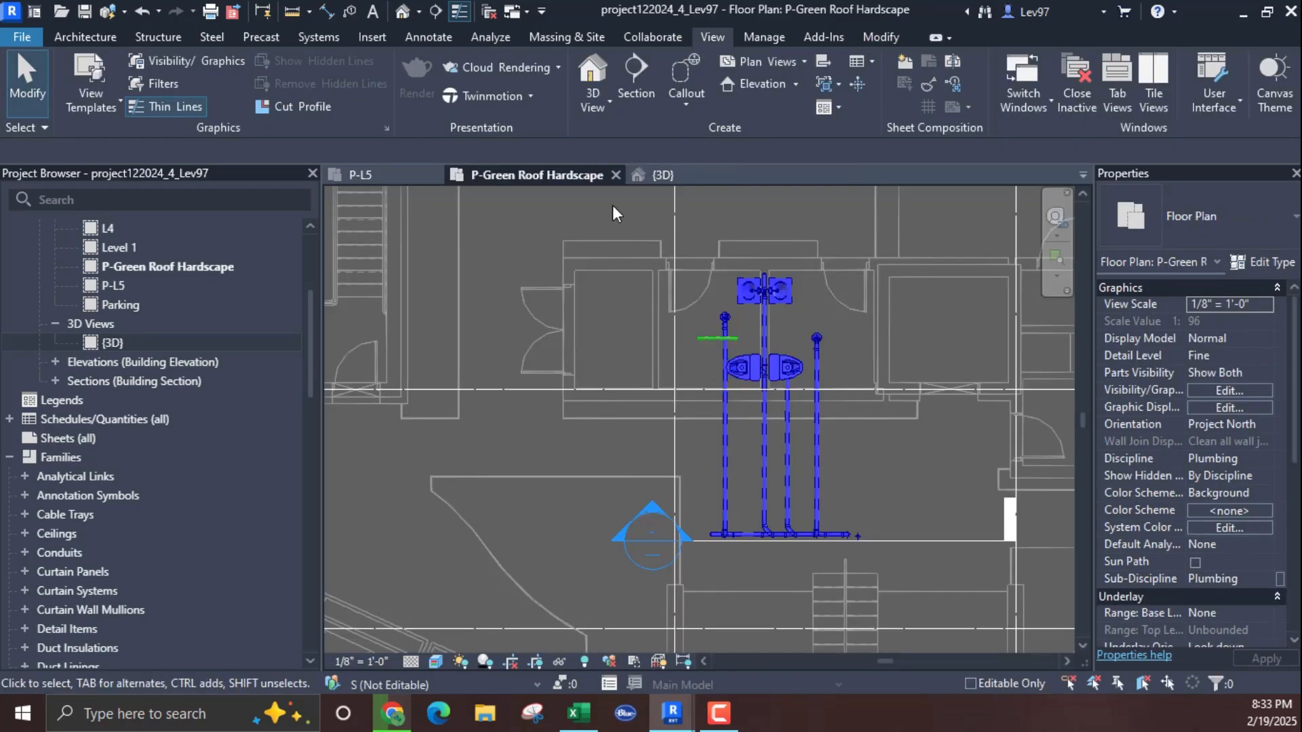
{"action": "left_click", "coordinate": [663, 175]}
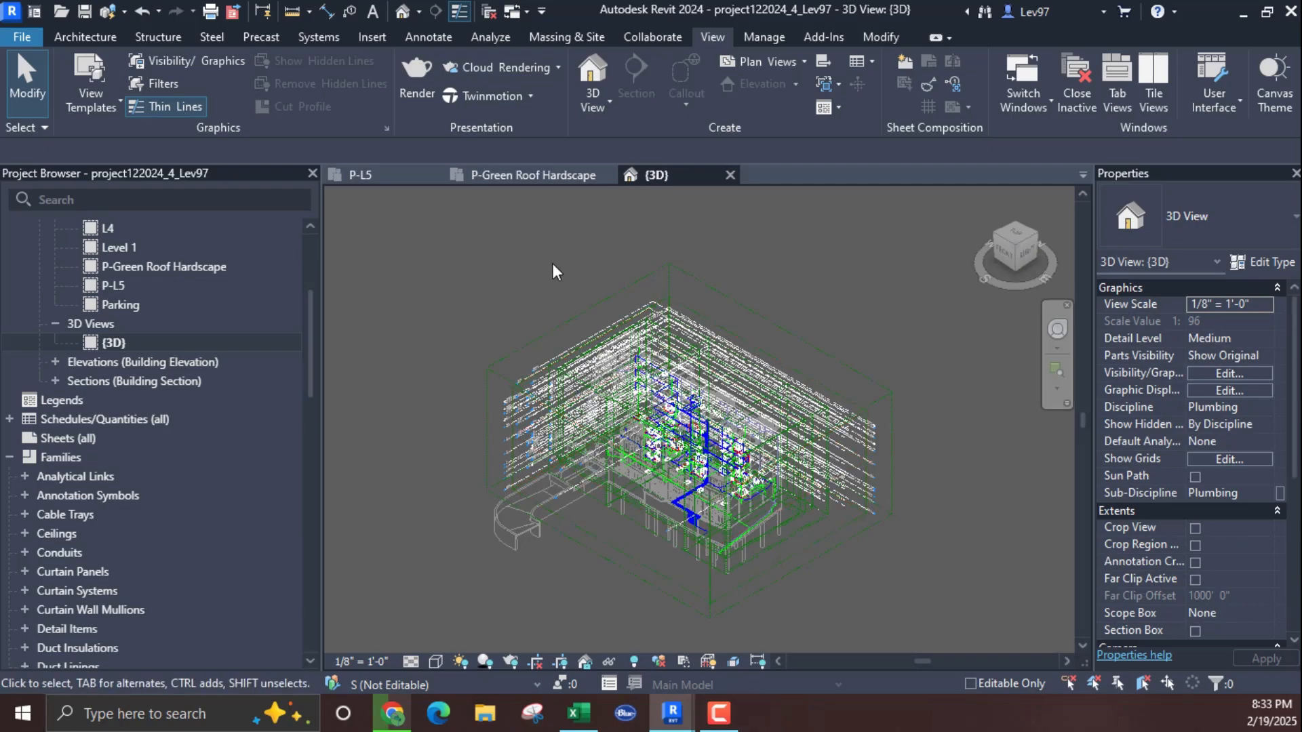
{"action": "scroll", "coordinate": [653, 429], "scroll_direction": "up", "scroll_amount": 5}
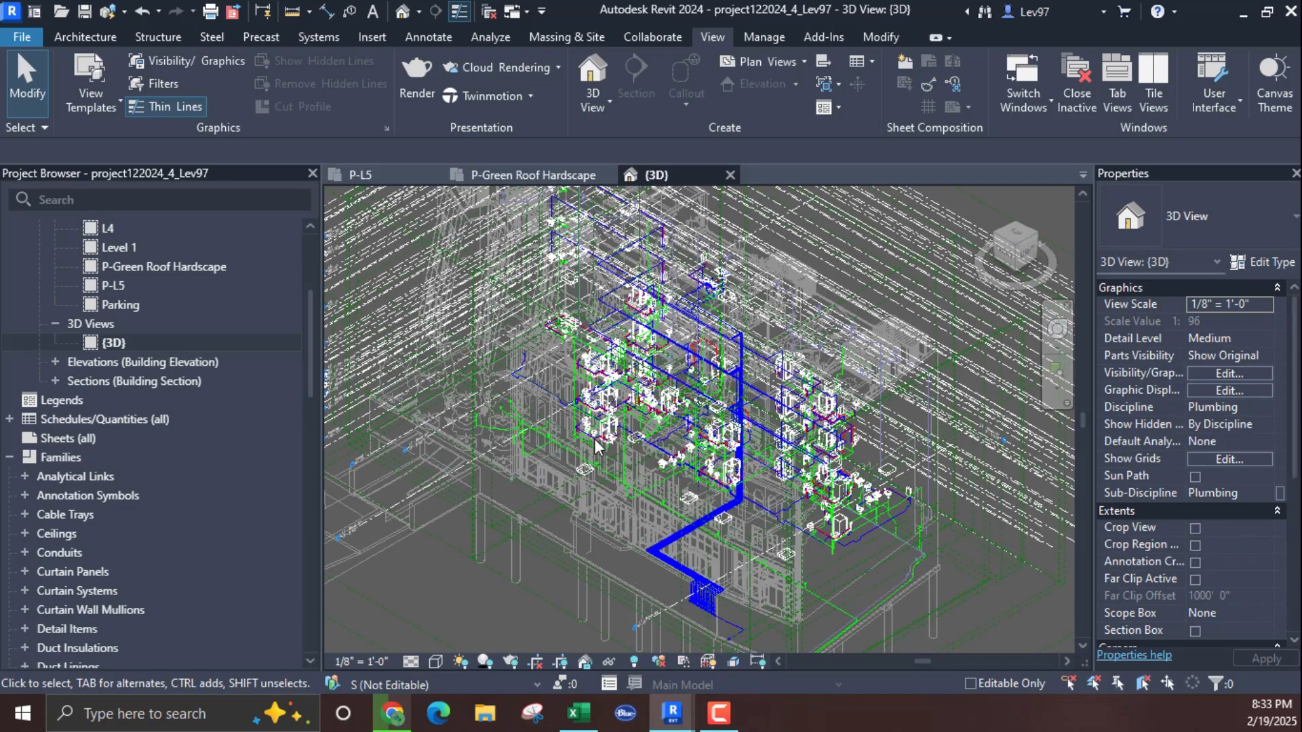
{"action": "scroll", "coordinate": [583, 425], "scroll_direction": "down", "scroll_amount": 5}
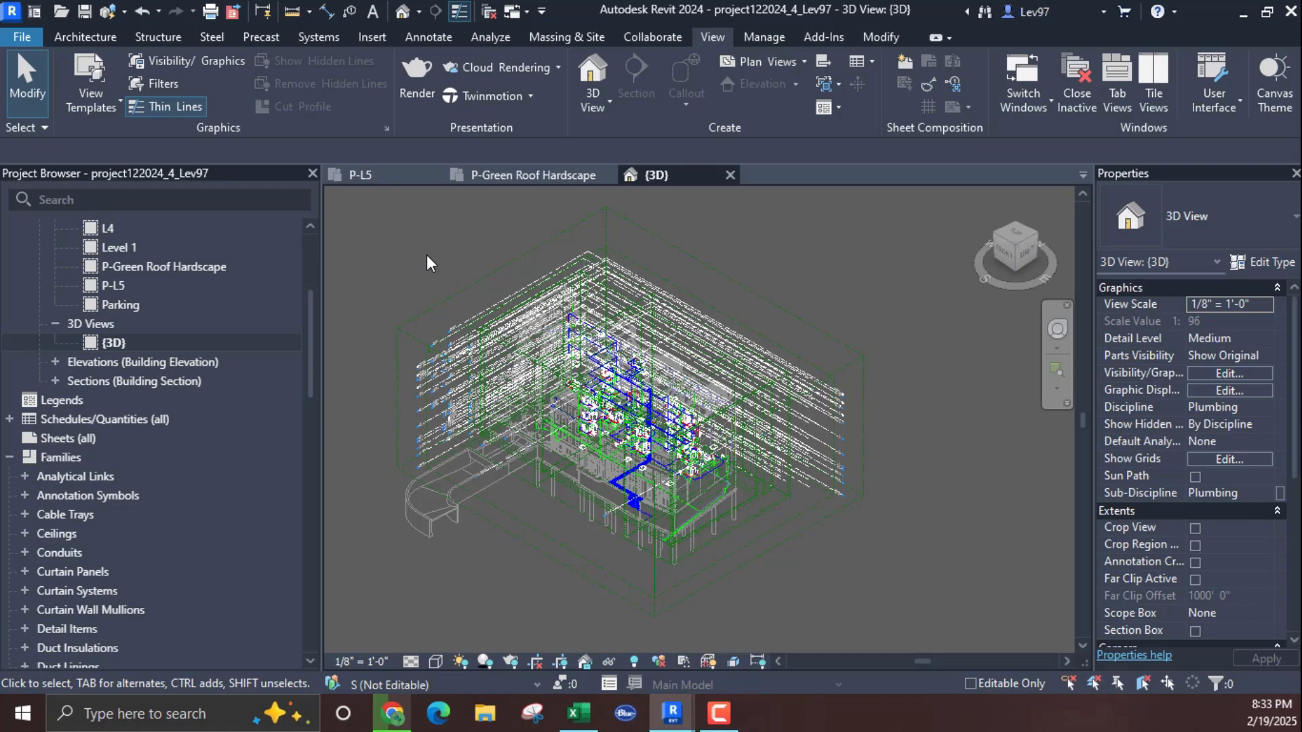
Step: Hide the Snowdon Towers Architectural, HVAC, Plumbing and Structural Revit links in the {3D} view
{"action": "left_click", "coordinate": [1227, 371]}
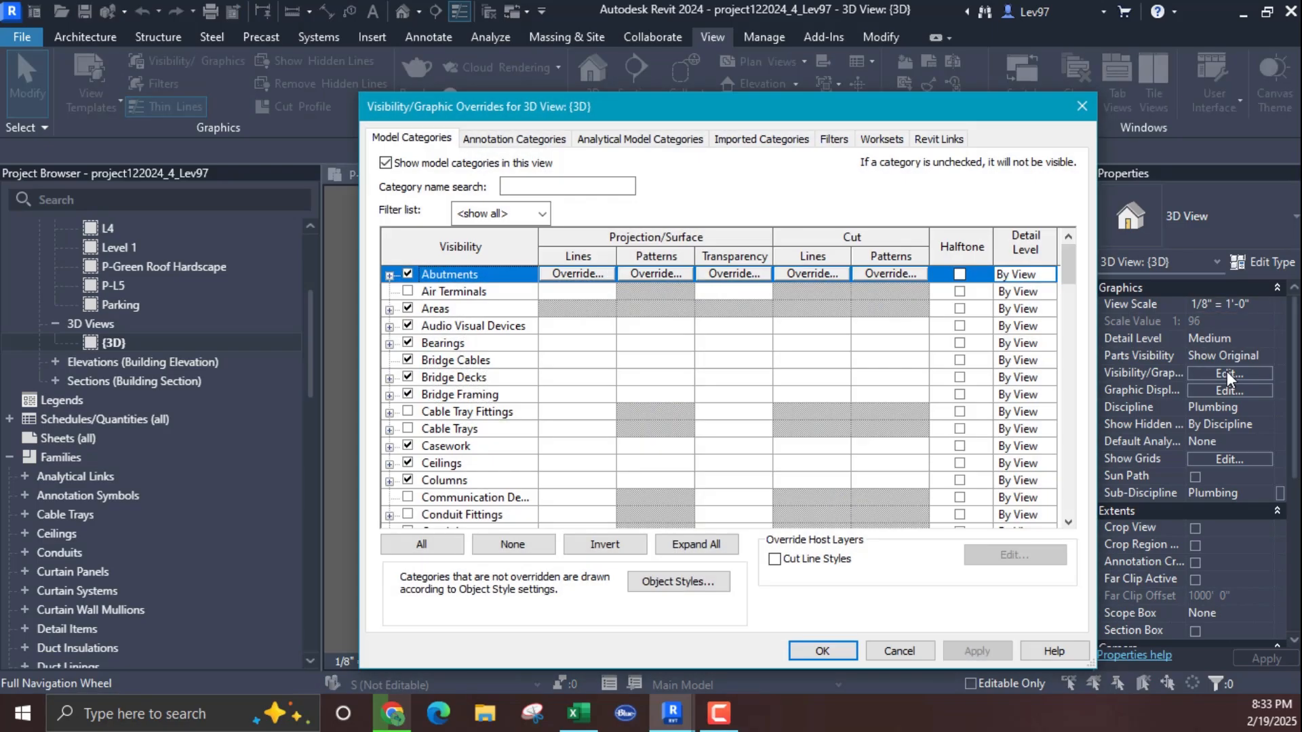
{"action": "left_click", "coordinate": [940, 141]}
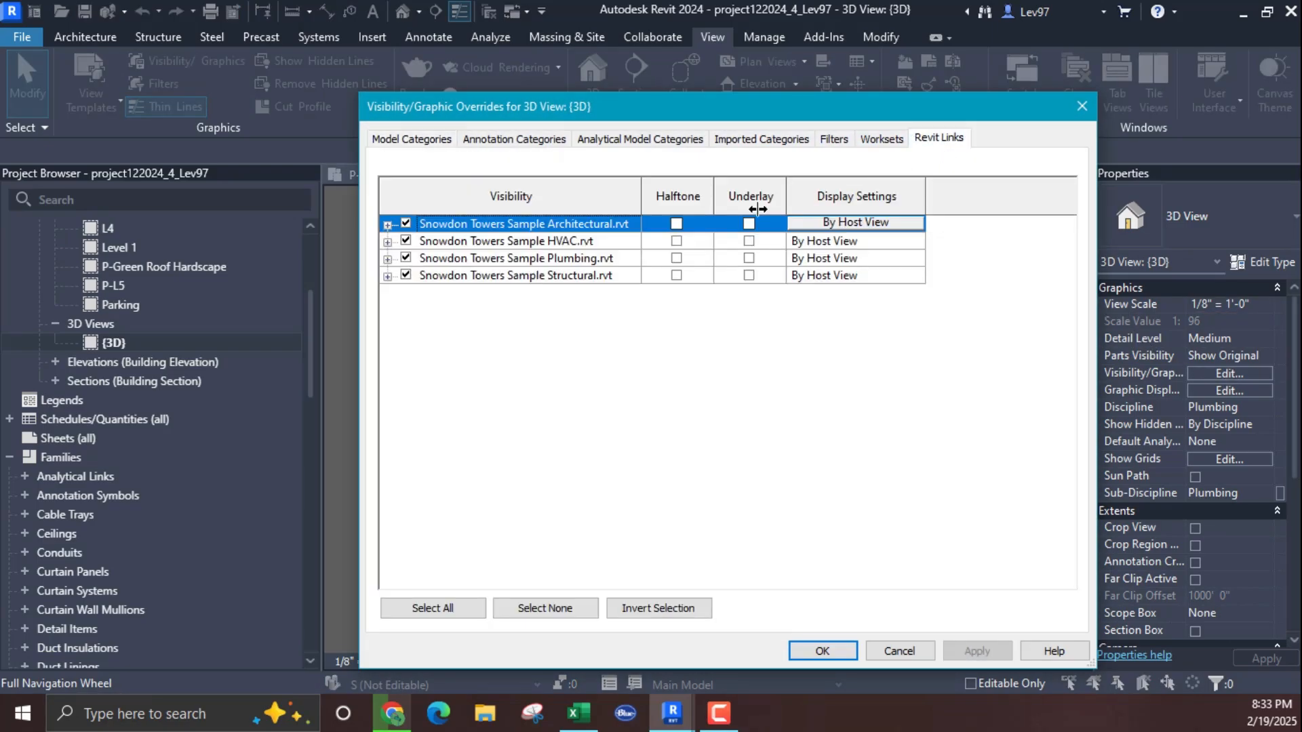
{"action": "left_click", "coordinate": [405, 224]}
{"action": "left_click", "coordinate": [406, 241]}
{"action": "left_click", "coordinate": [405, 258]}
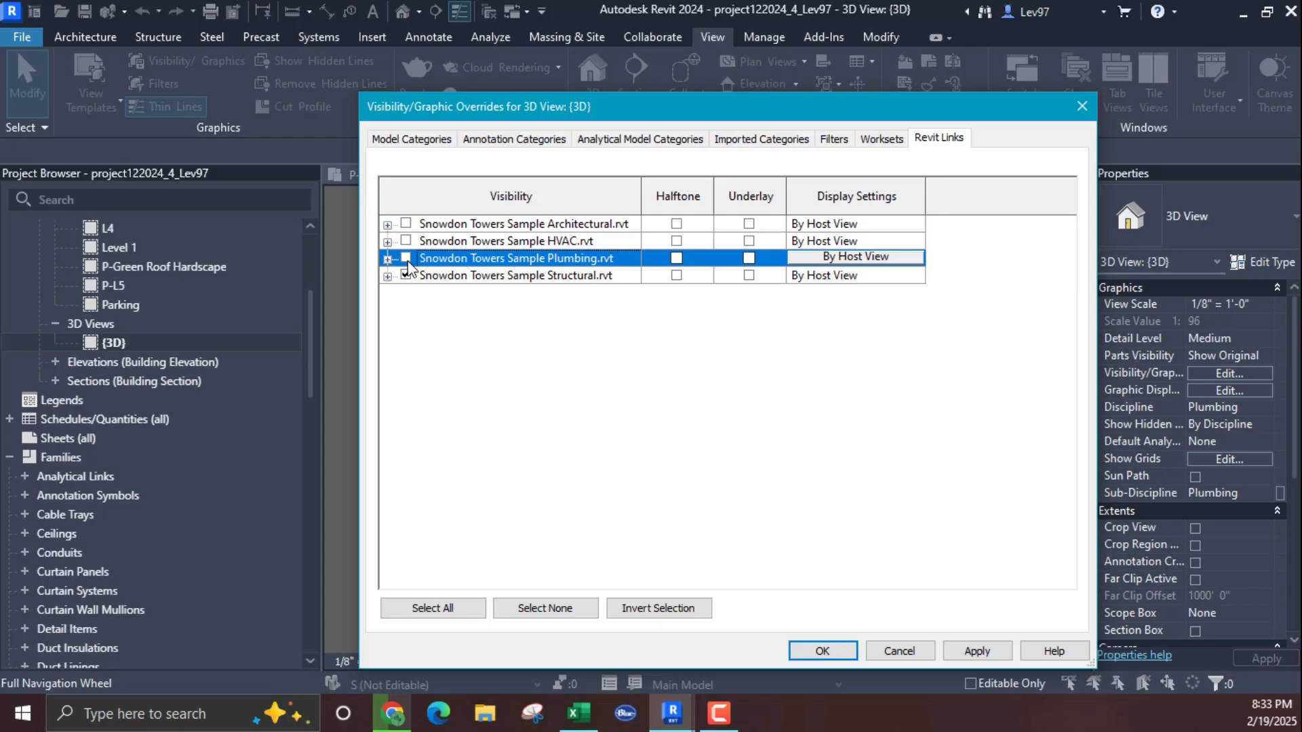
{"action": "left_click", "coordinate": [405, 276]}
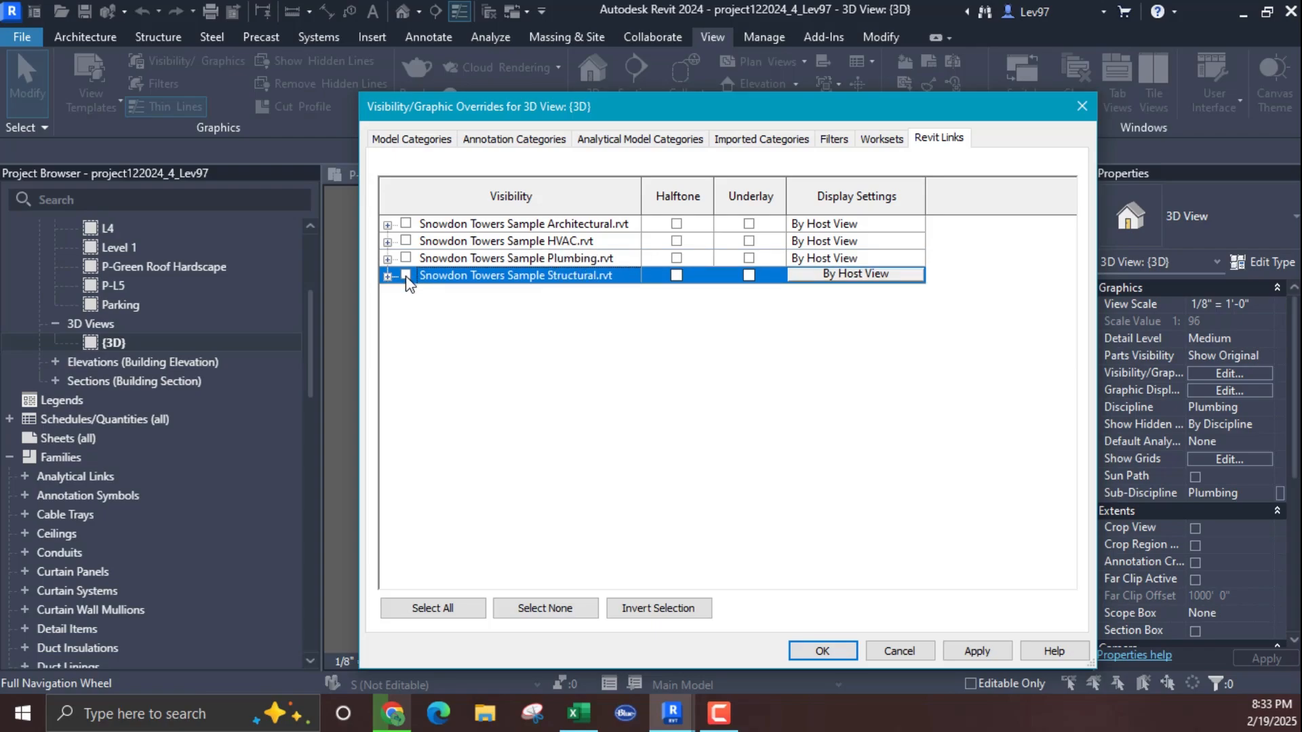
{"action": "left_click", "coordinate": [835, 652]}
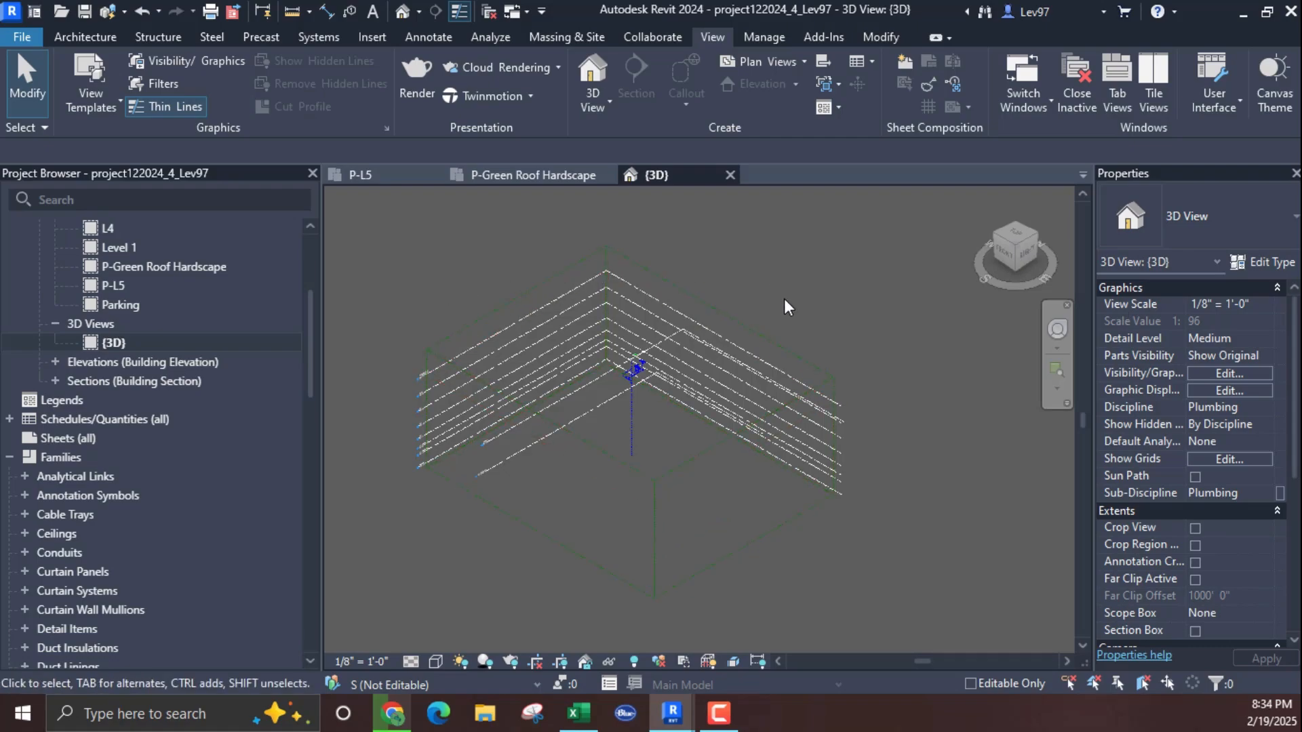
{"action": "left_click", "coordinate": [1230, 374]}
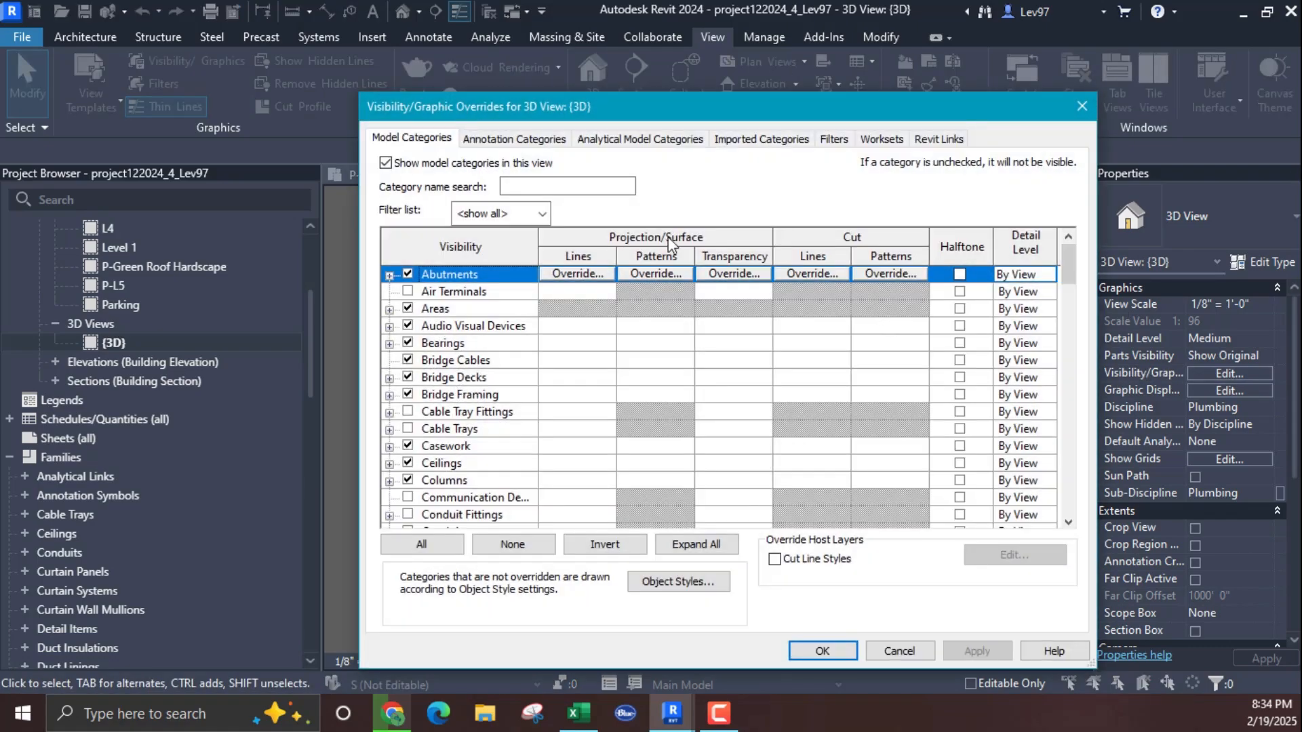
{"action": "left_click", "coordinate": [511, 141]}
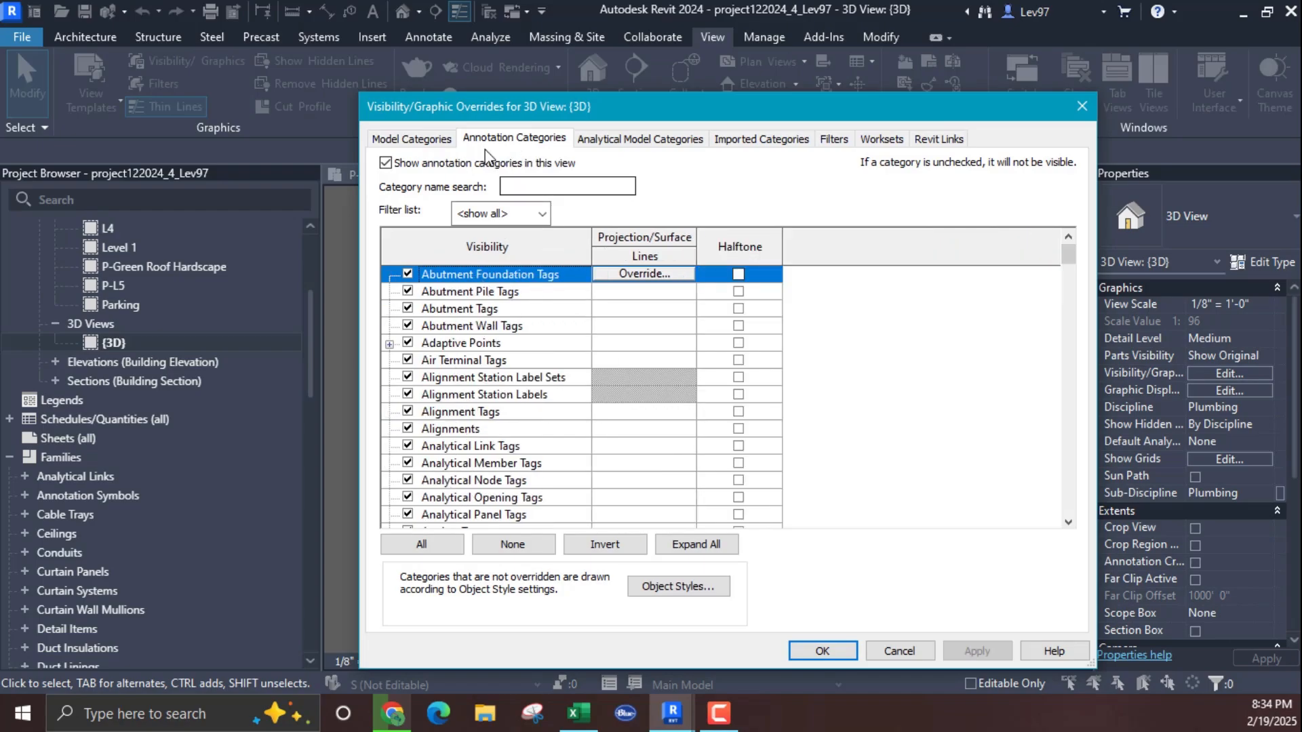
{"action": "left_click", "coordinate": [921, 652]}
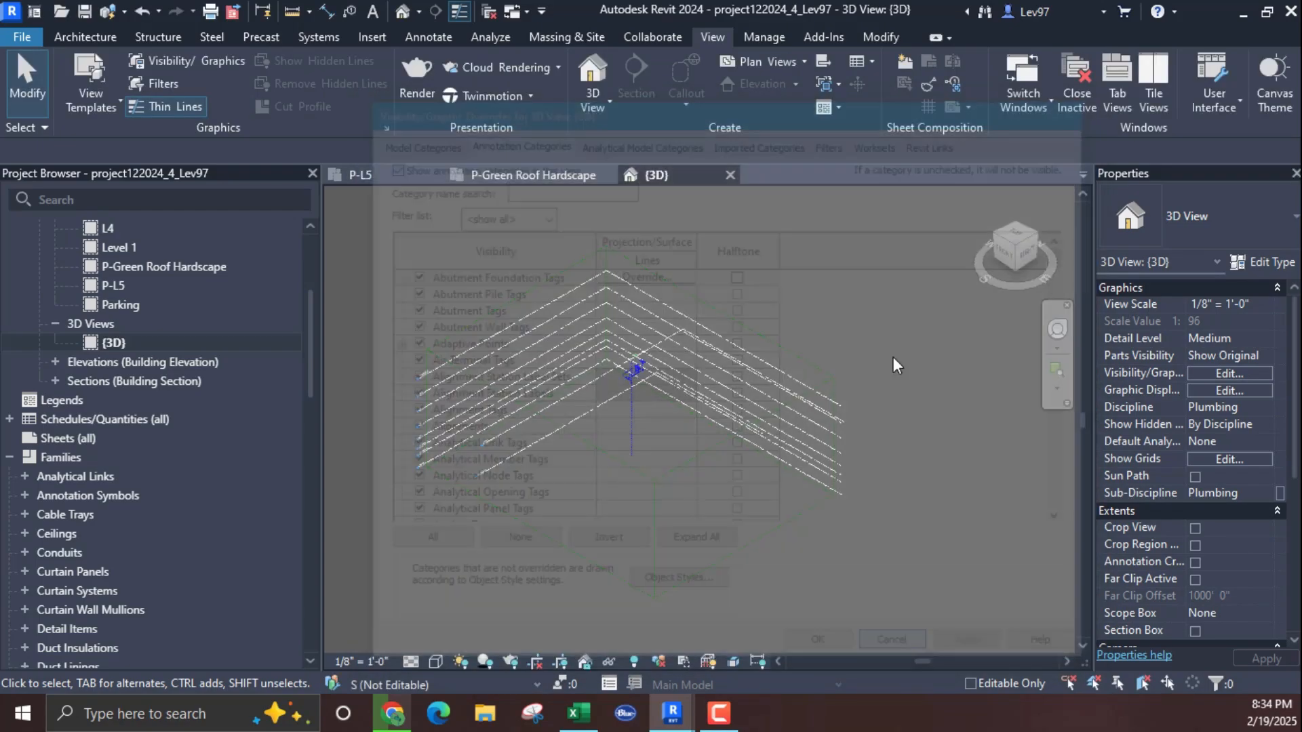
Step: Turn off the visibility of all annotation categories in the {3D} view's overrides
{"action": "left_click", "coordinate": [1241, 373]}
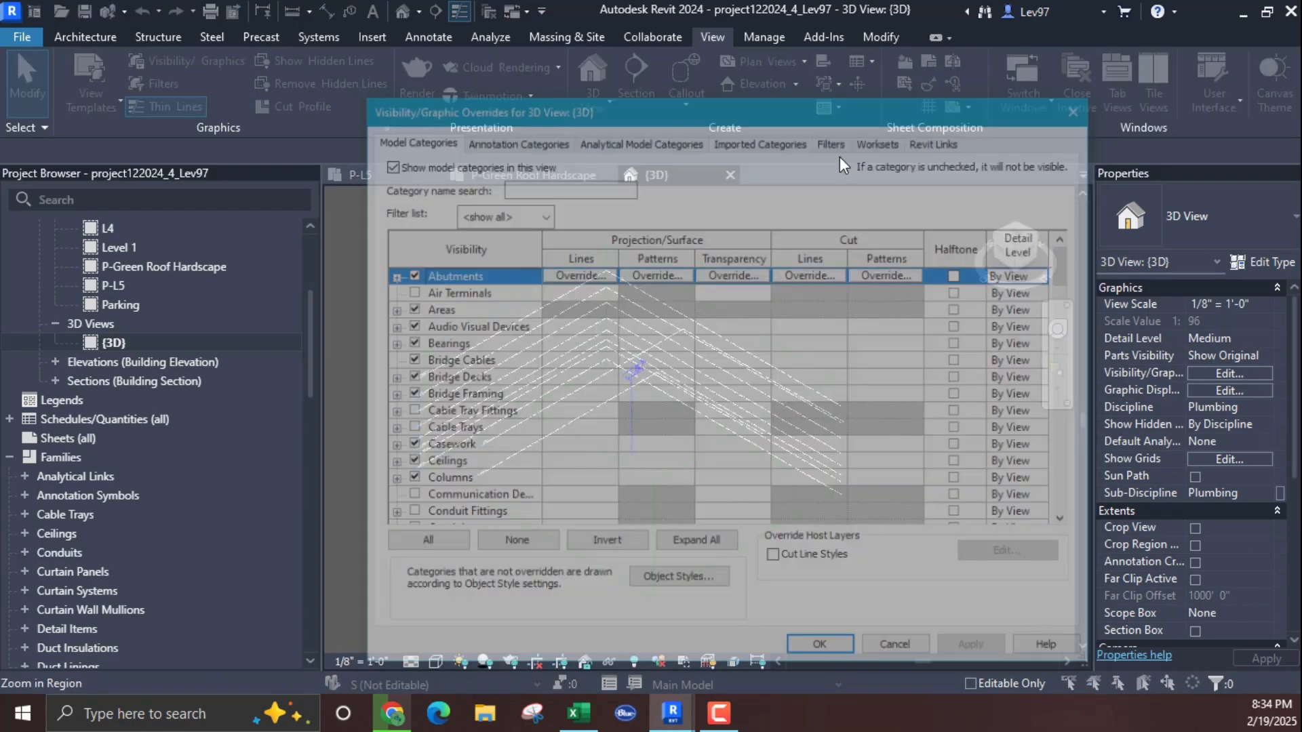
{"action": "left_click", "coordinate": [940, 140]}
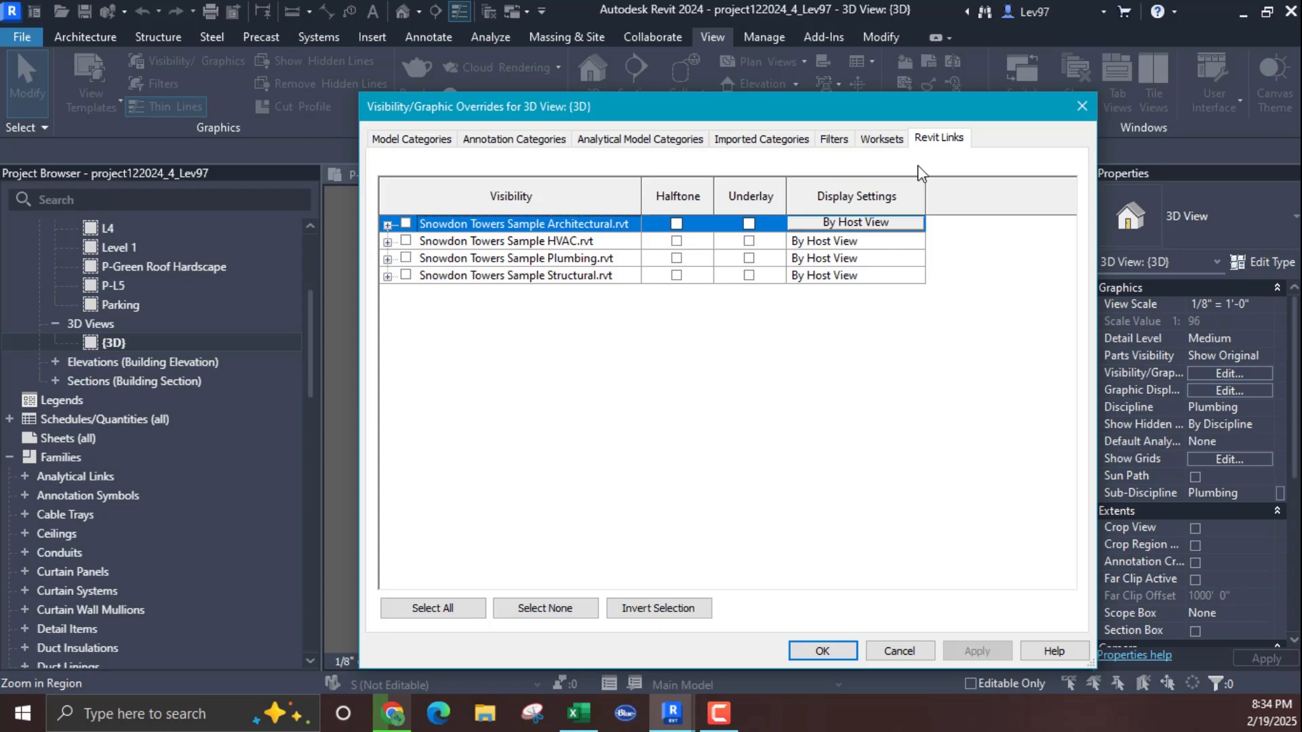
{"action": "left_click", "coordinate": [501, 140]}
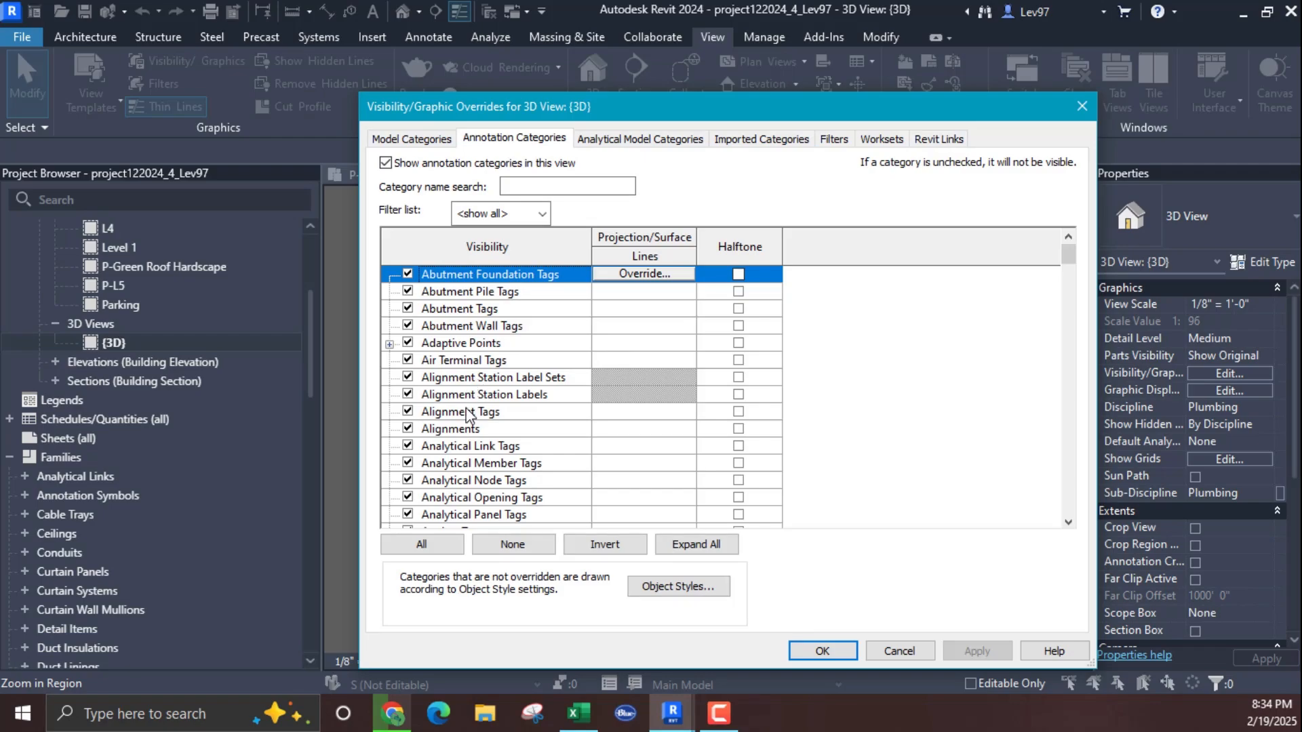
{"action": "left_click", "coordinate": [438, 547]}
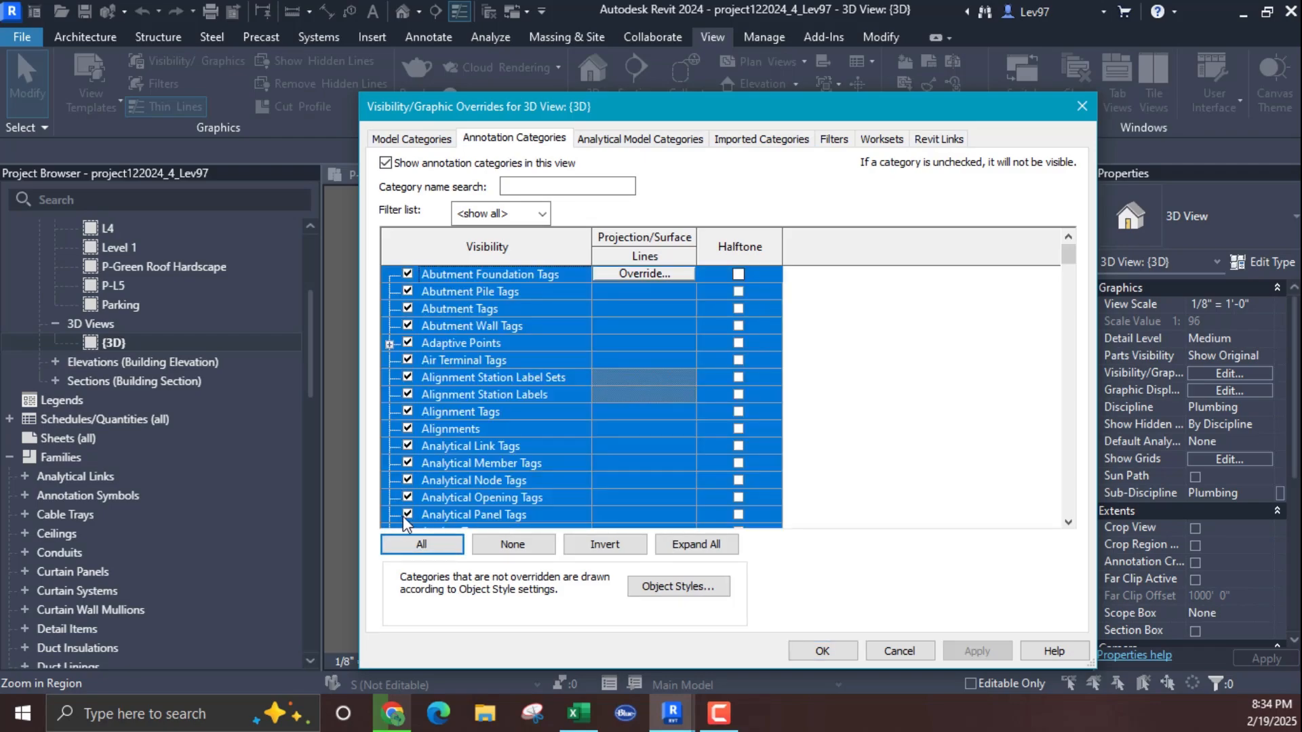
{"action": "left_click", "coordinate": [408, 516]}
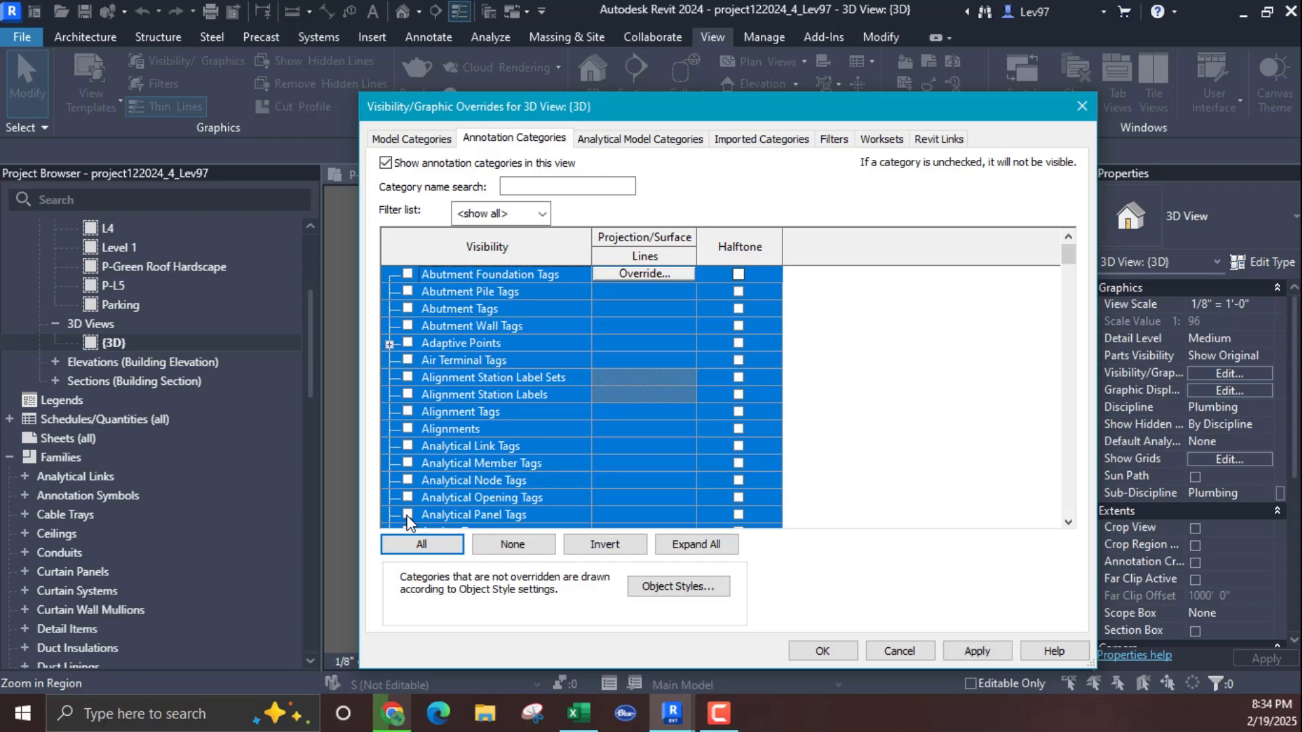
{"action": "left_click", "coordinate": [523, 545]}
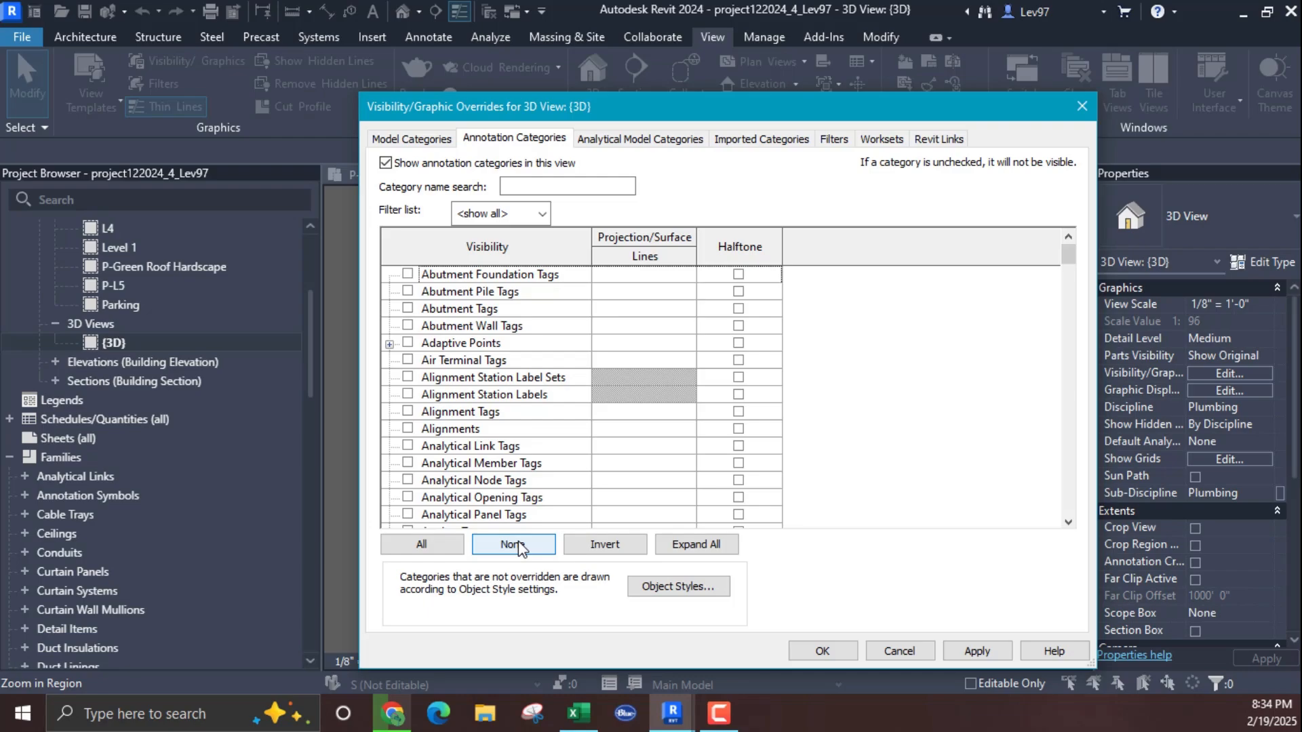
Step: Turn the Section Boxes annotation category back on and apply the overrides to the {3D} view
{"action": "left_click", "coordinate": [456, 480]}
{"action": "key", "text": "s"}
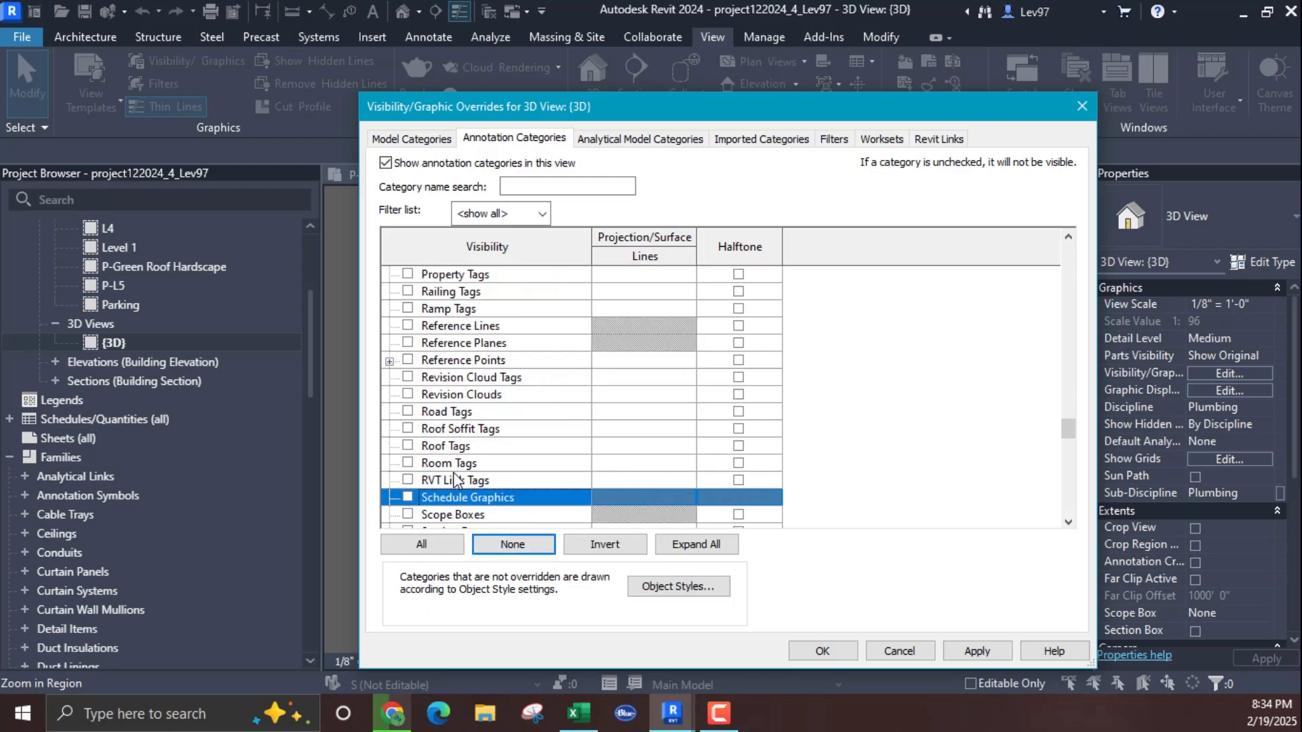
{"action": "scroll", "coordinate": [453, 478], "scroll_direction": "down", "scroll_amount": 3}
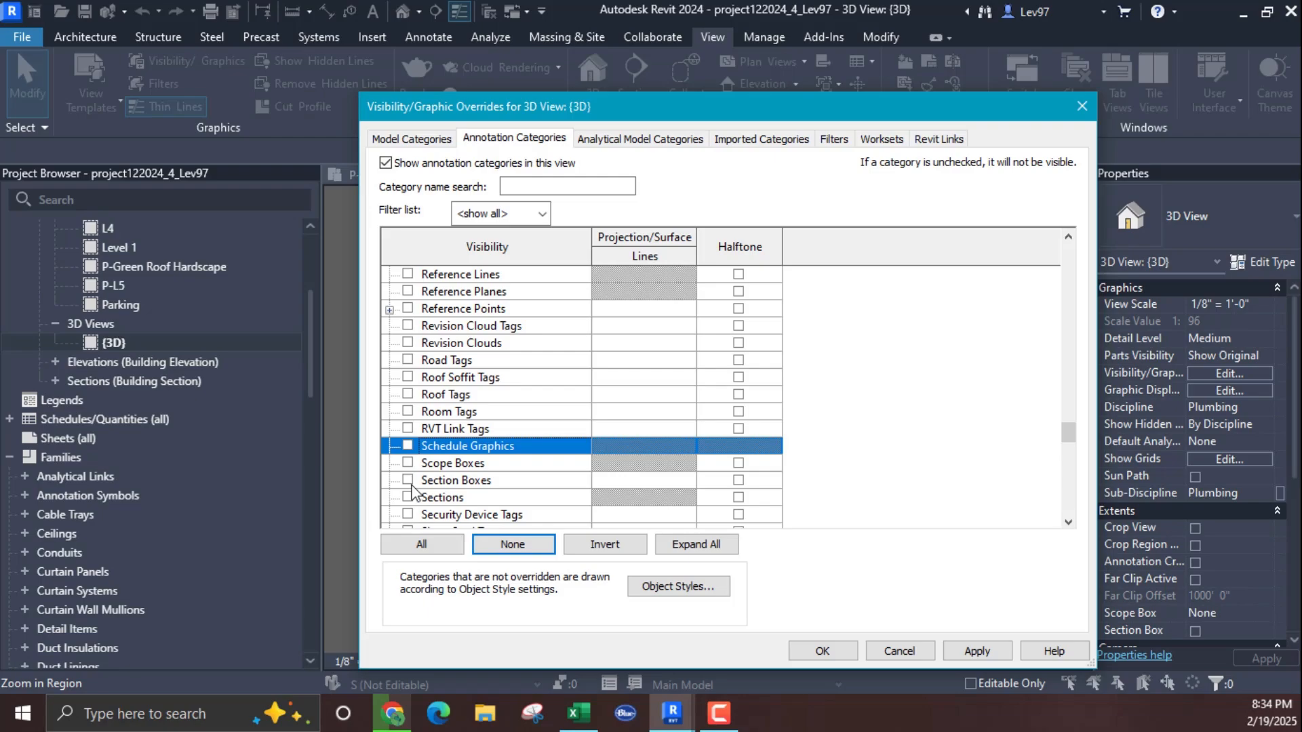
{"action": "left_click", "coordinate": [408, 480]}
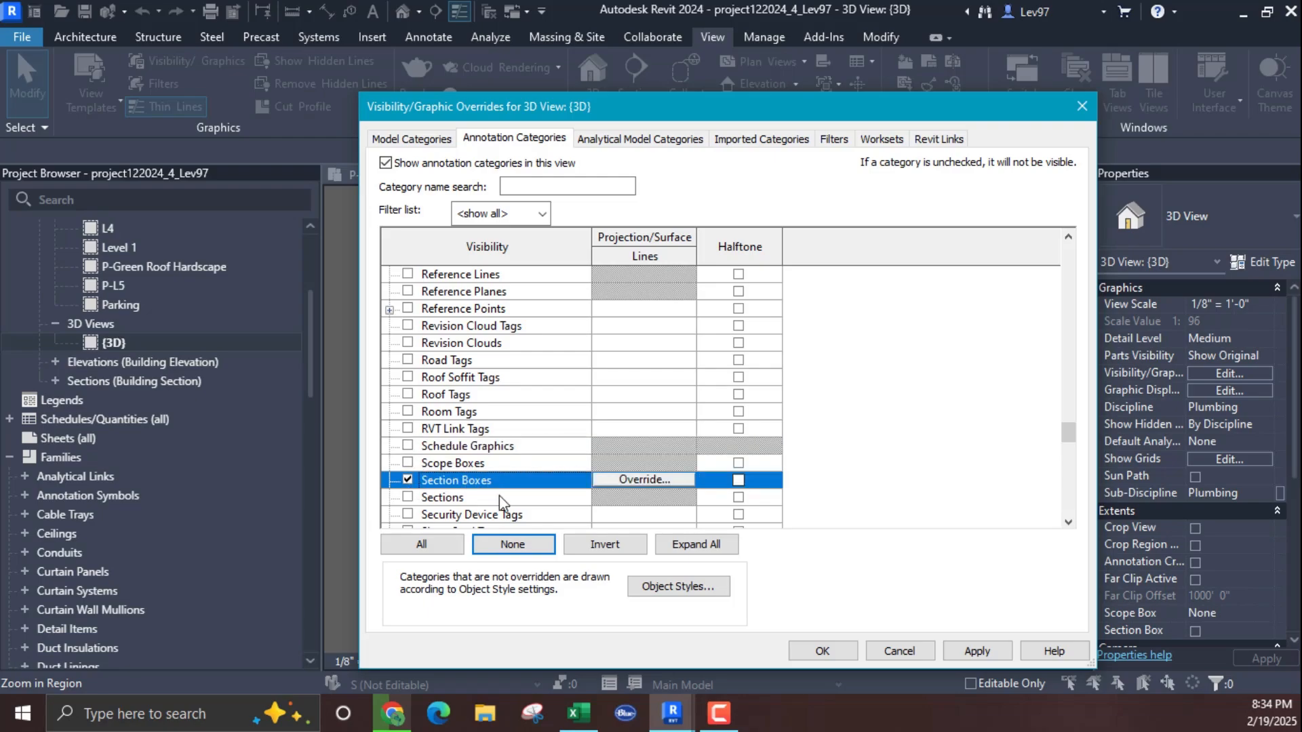
{"action": "left_click", "coordinate": [828, 651]}
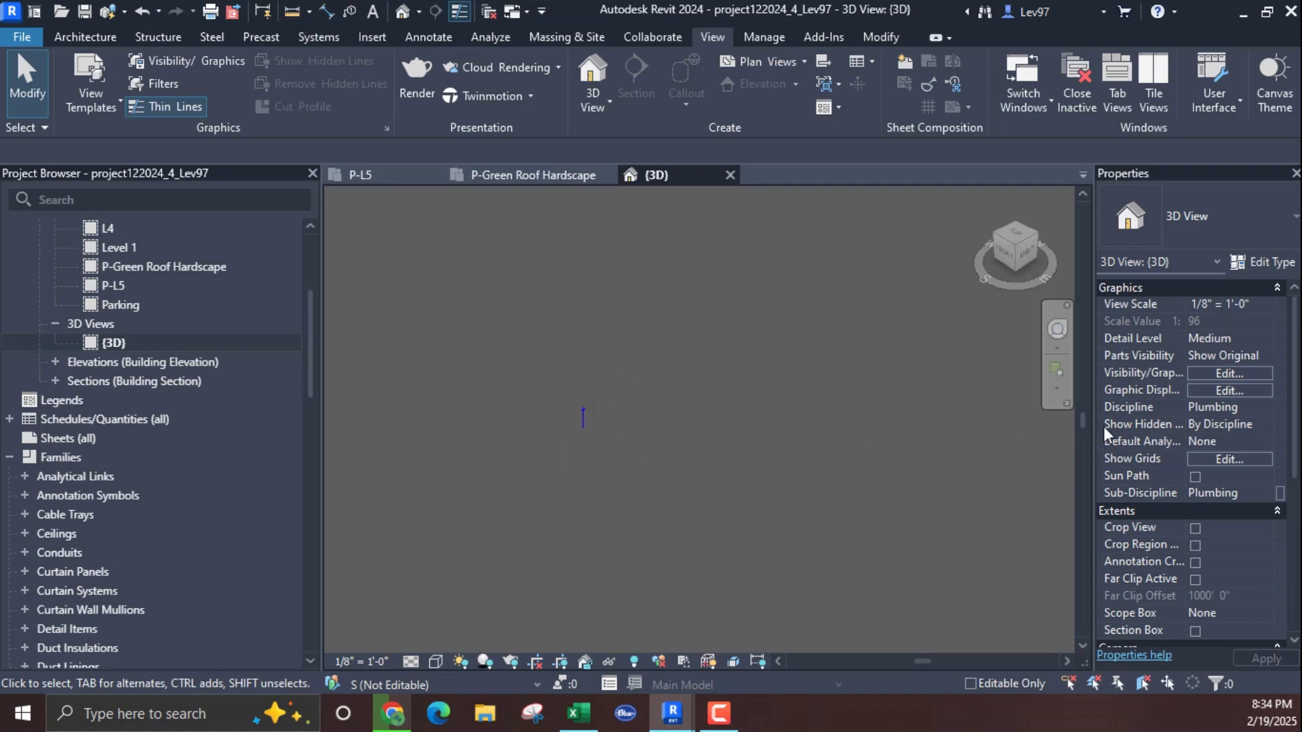
Step: Make the Sections annotation category visible in the {3D} view
{"action": "left_click", "coordinate": [1230, 374]}
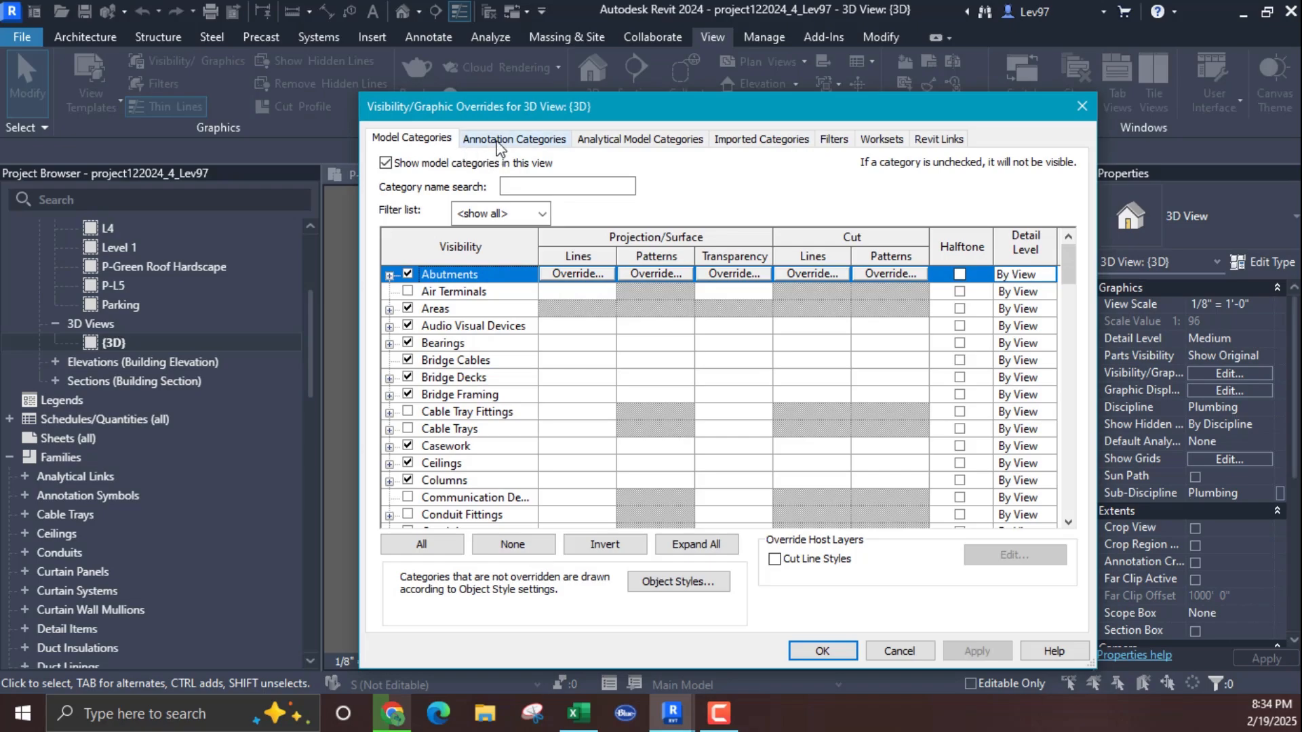
{"action": "left_click", "coordinate": [453, 345]}
{"action": "key", "text": "s"}
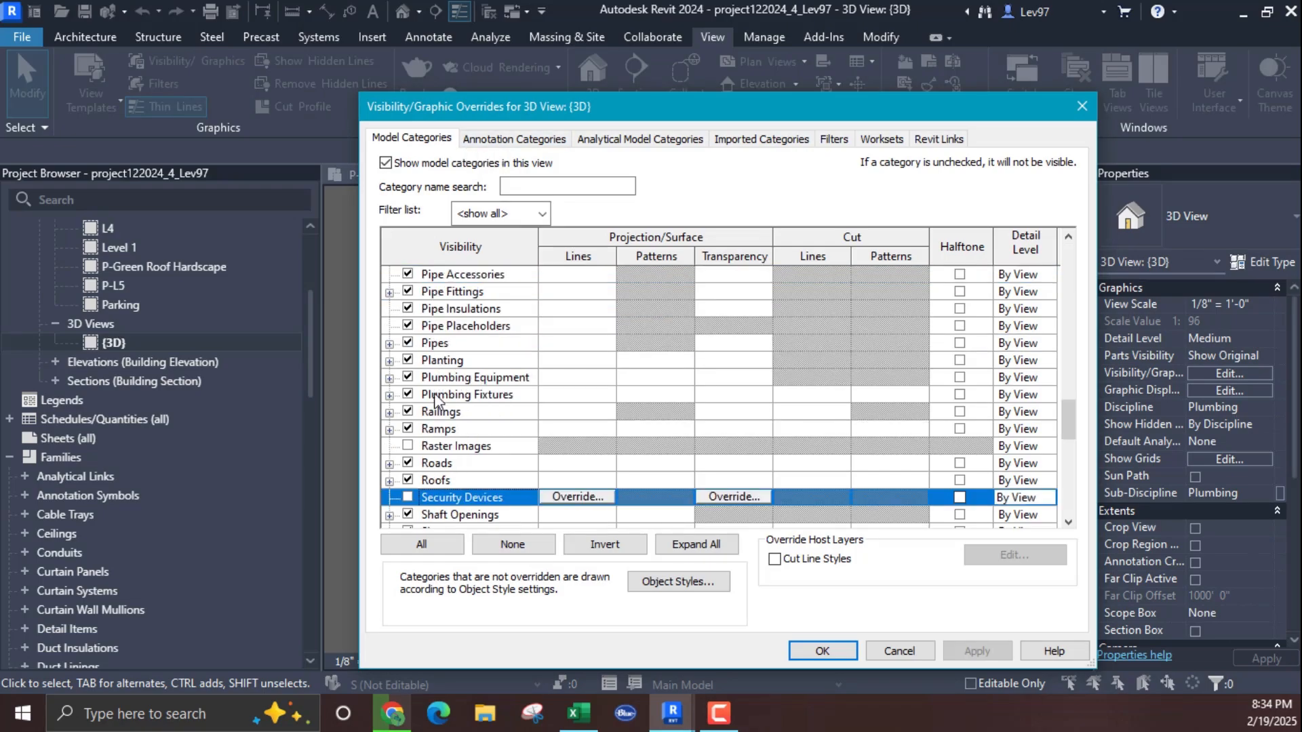
{"action": "scroll", "coordinate": [436, 406], "scroll_direction": "down", "scroll_amount": 8}
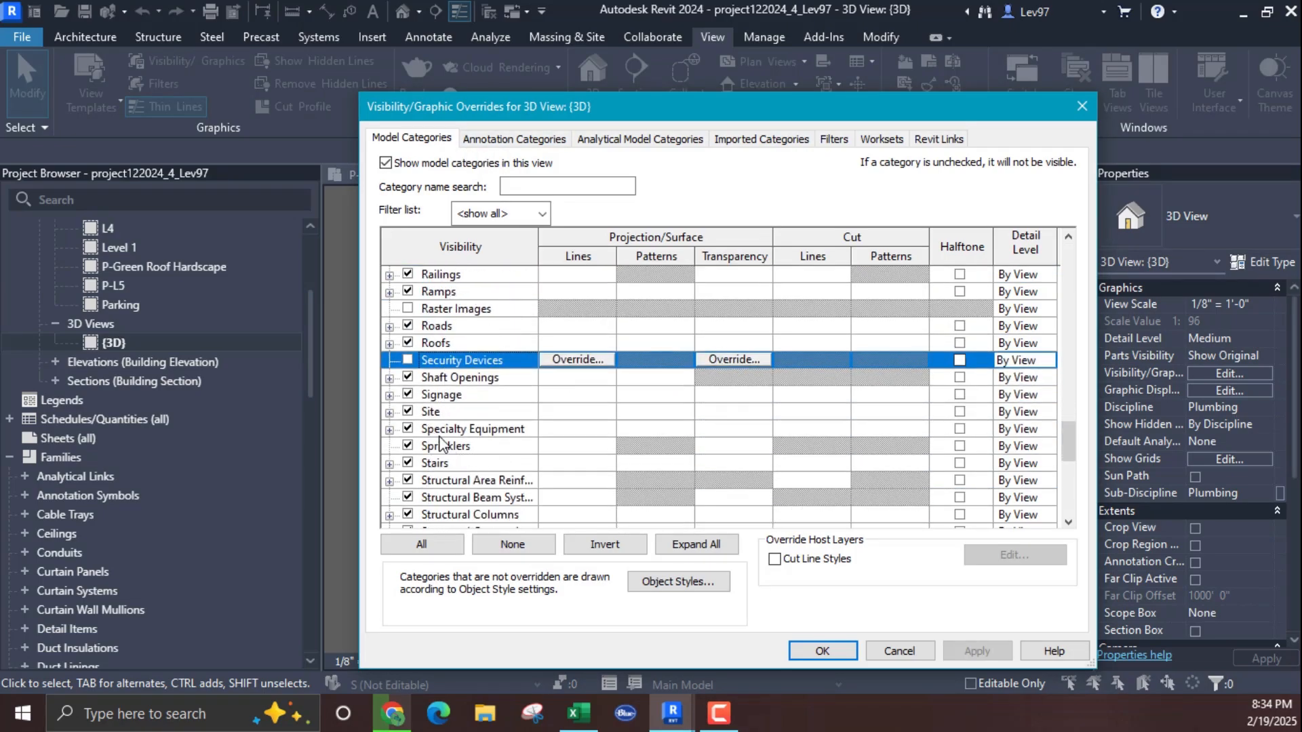
{"action": "left_click", "coordinate": [491, 143]}
{"action": "left_click", "coordinate": [436, 434]}
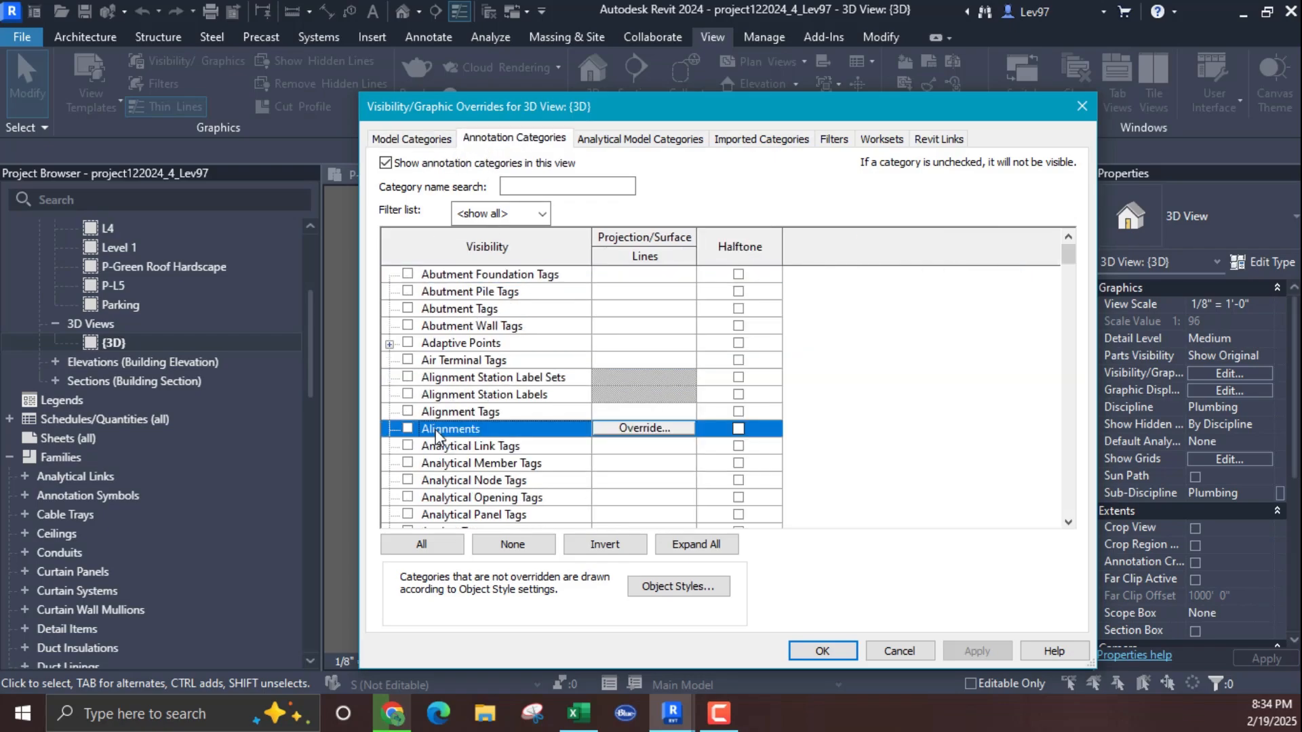
{"action": "key", "text": "s"}
{"action": "scroll", "coordinate": [436, 434], "scroll_direction": "down", "scroll_amount": 3}
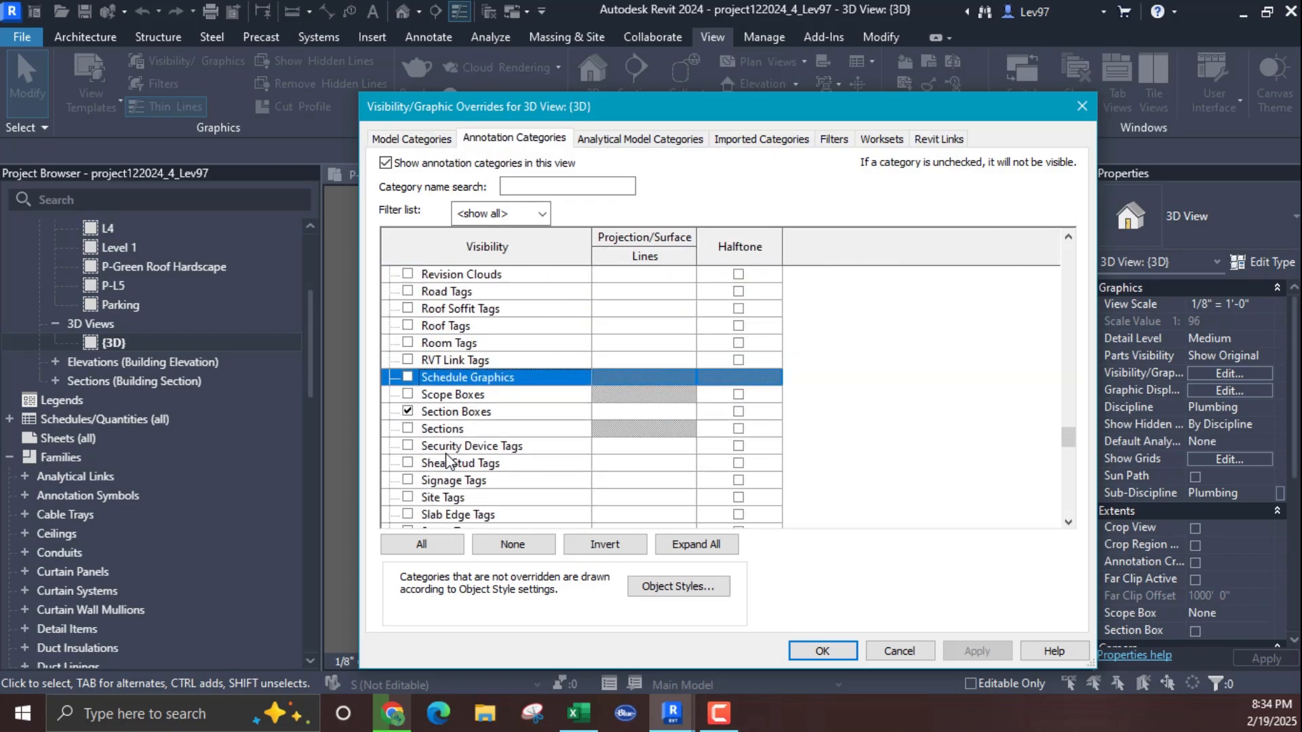
{"action": "left_click", "coordinate": [407, 429]}
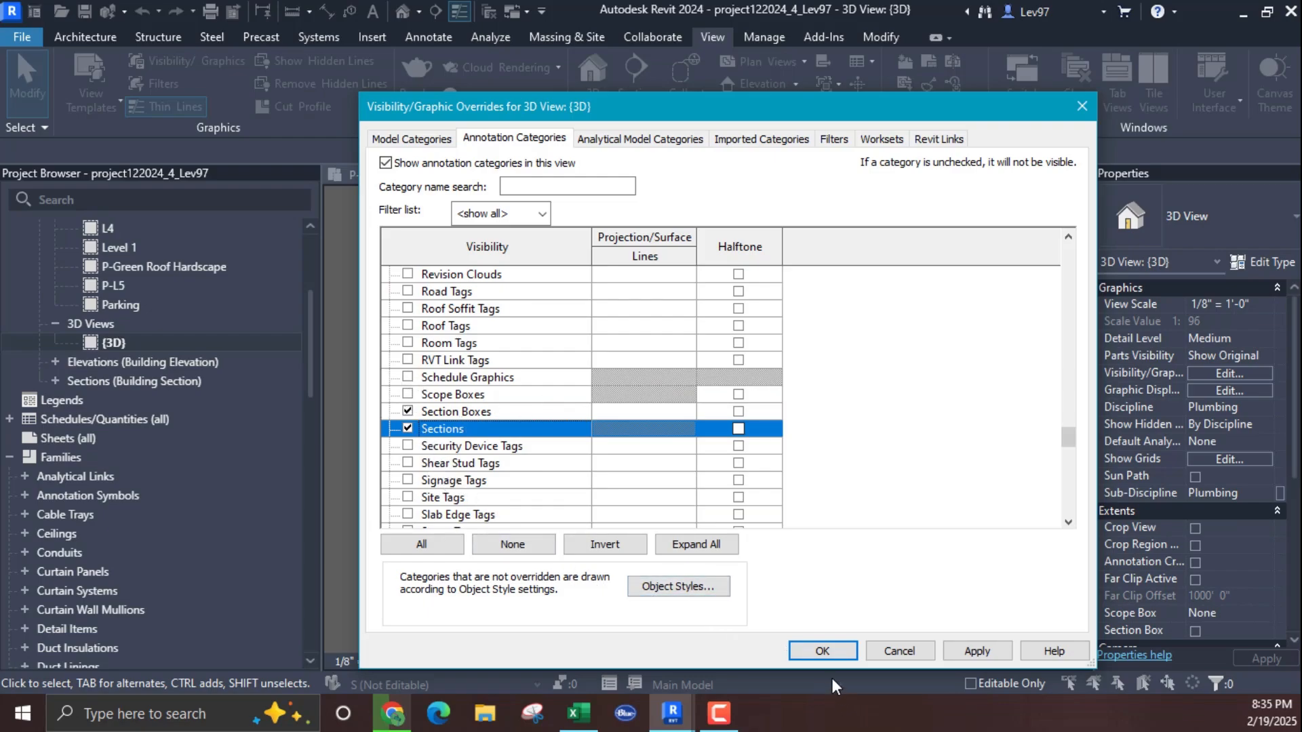
{"action": "left_click", "coordinate": [838, 655]}
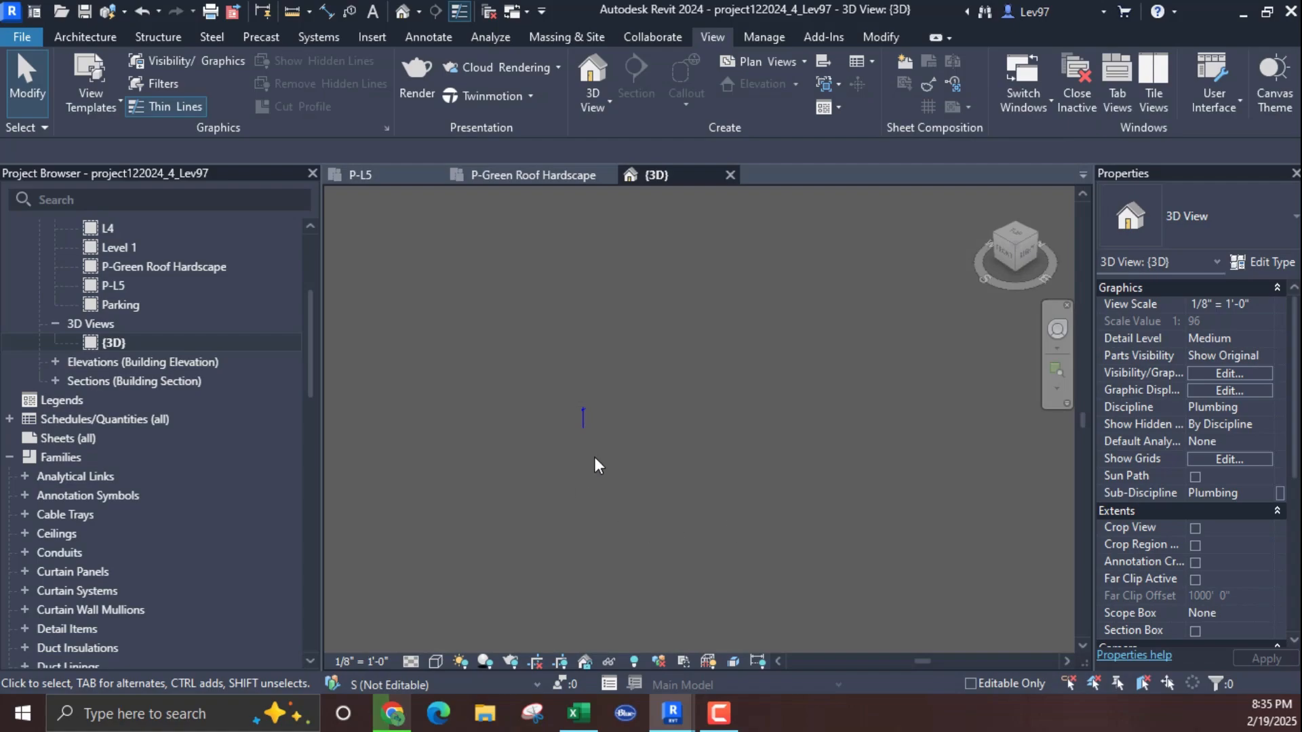
Step: Select the restroom plumbing in the P-Green Roof Hardscape plan again and open it in a separate 3D view with a Selection Box
{"action": "scroll", "coordinate": [597, 447], "scroll_direction": "up", "scroll_amount": 4}
{"action": "scroll", "coordinate": [590, 438], "scroll_direction": "down", "scroll_amount": 2}
{"action": "left_click", "coordinate": [532, 178]}
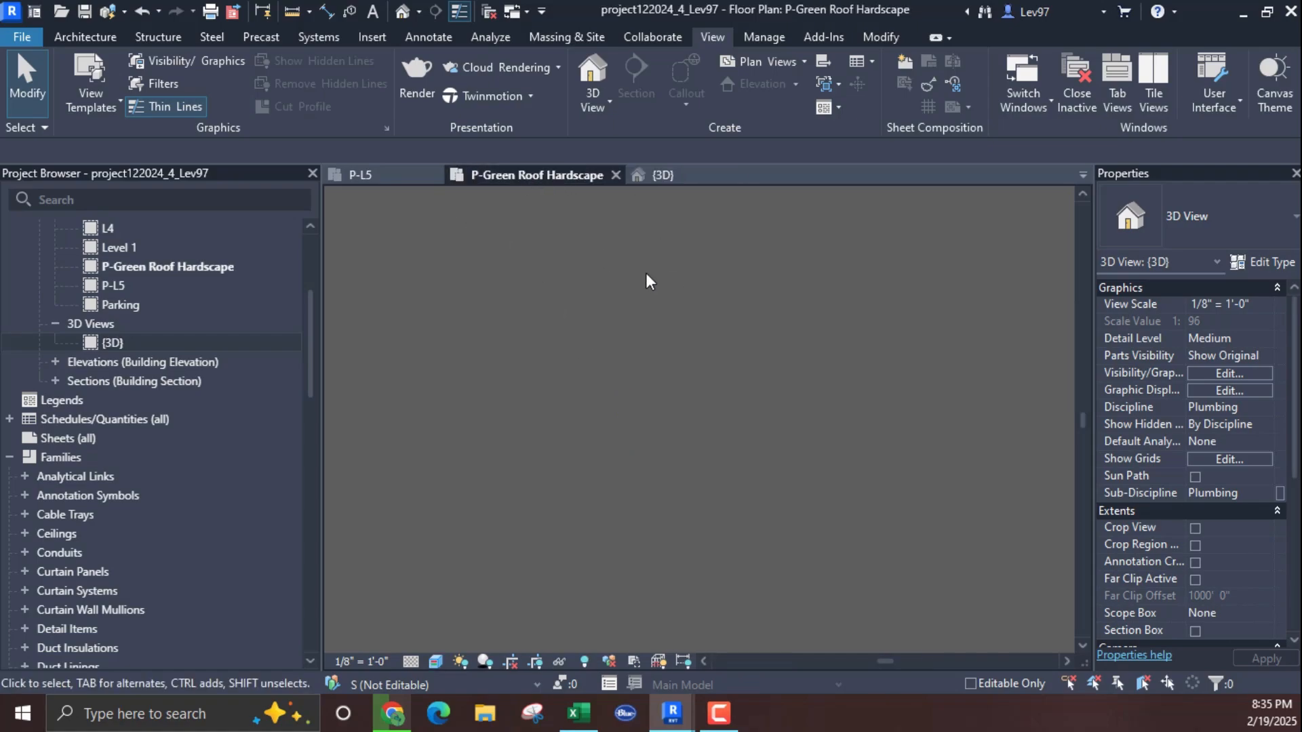
{"action": "left_click_drag", "start_coordinate": [617, 230], "coordinate": [926, 578]}
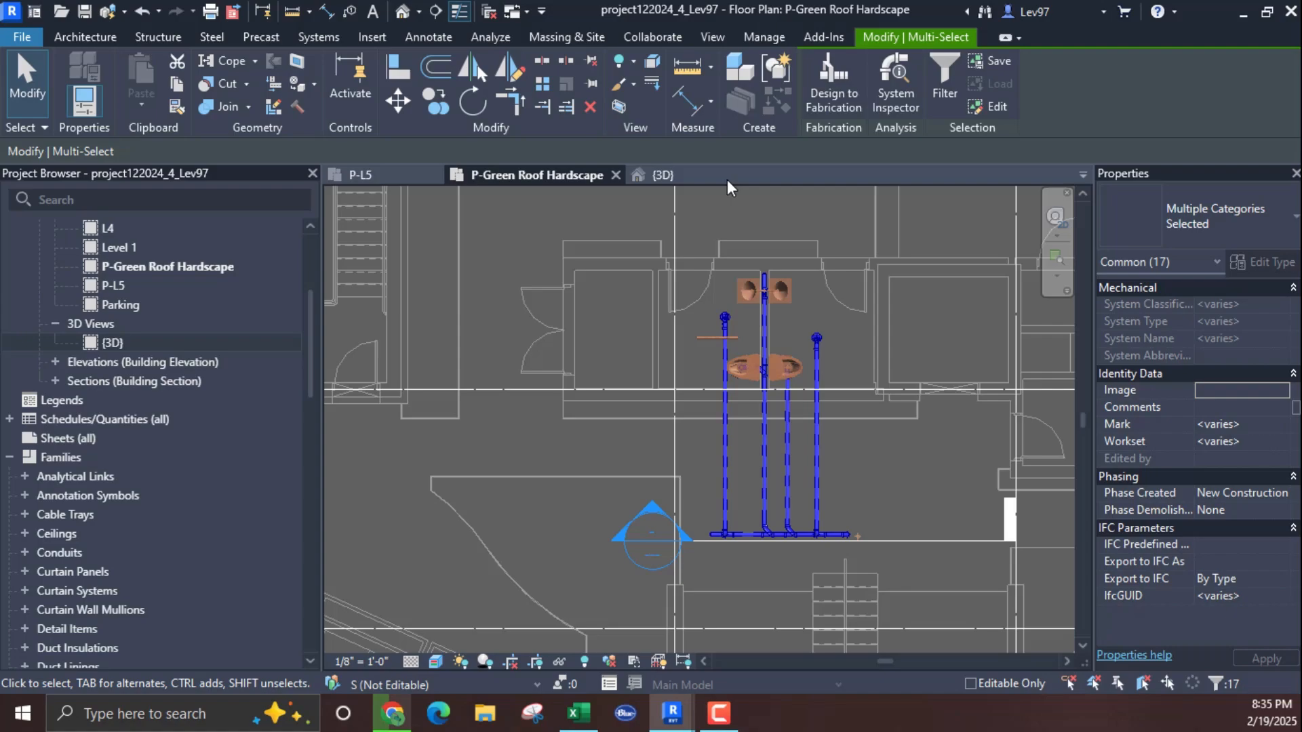
{"action": "left_click", "coordinate": [619, 108]}
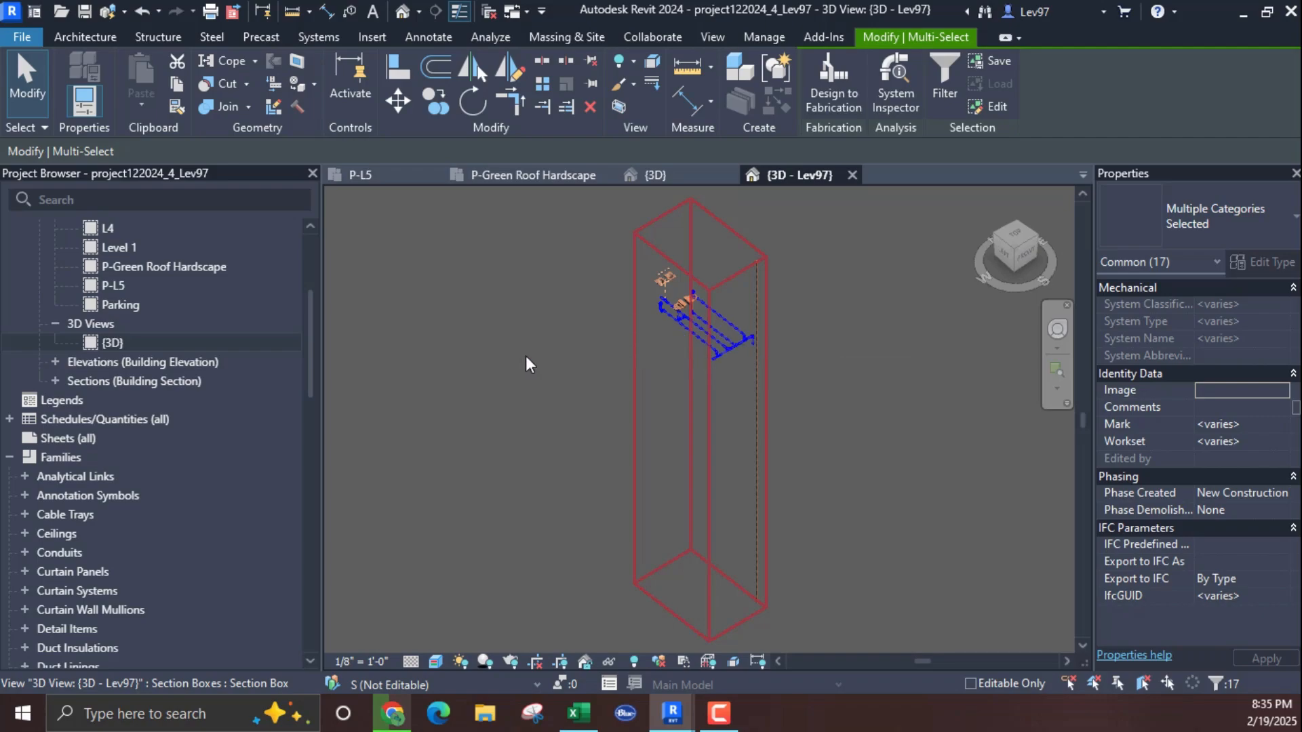
{"action": "scroll", "coordinate": [533, 372], "scroll_direction": "down", "scroll_amount": 2}
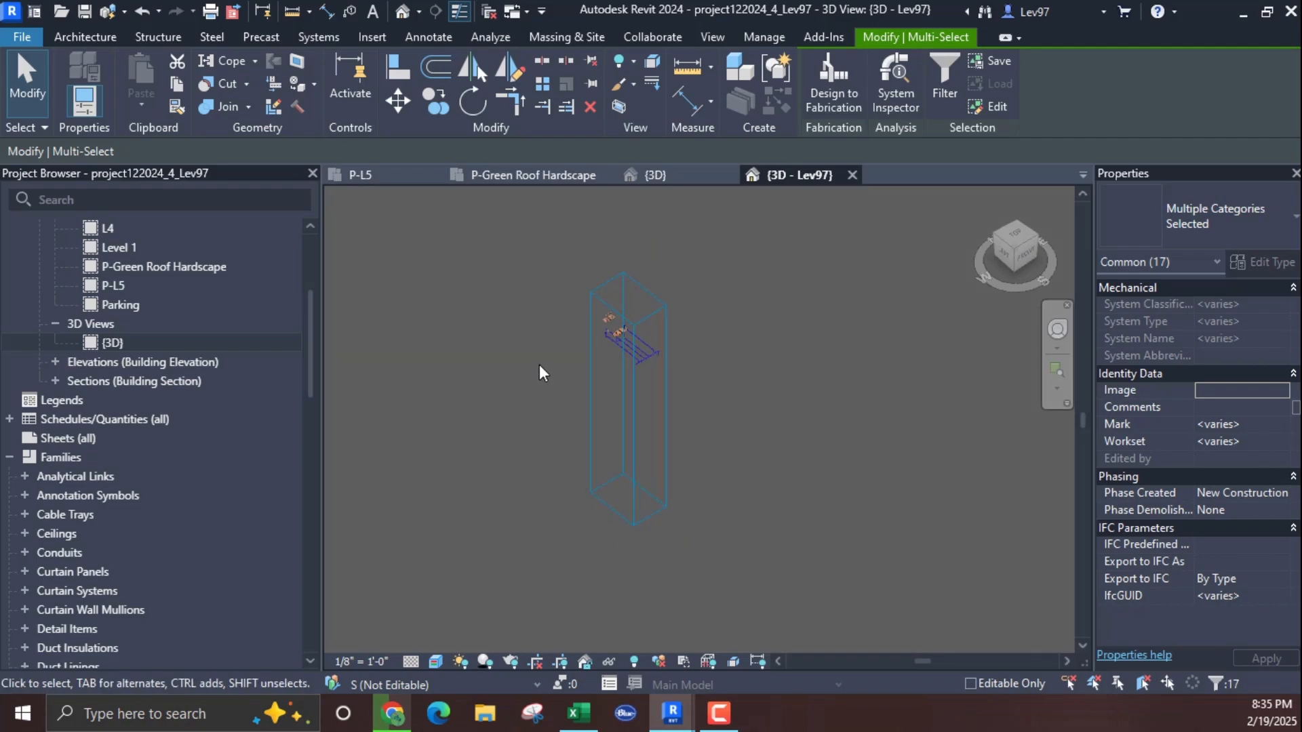
{"action": "middle_click_drag", "start_coordinate": [539, 366], "coordinate": [571, 415]}
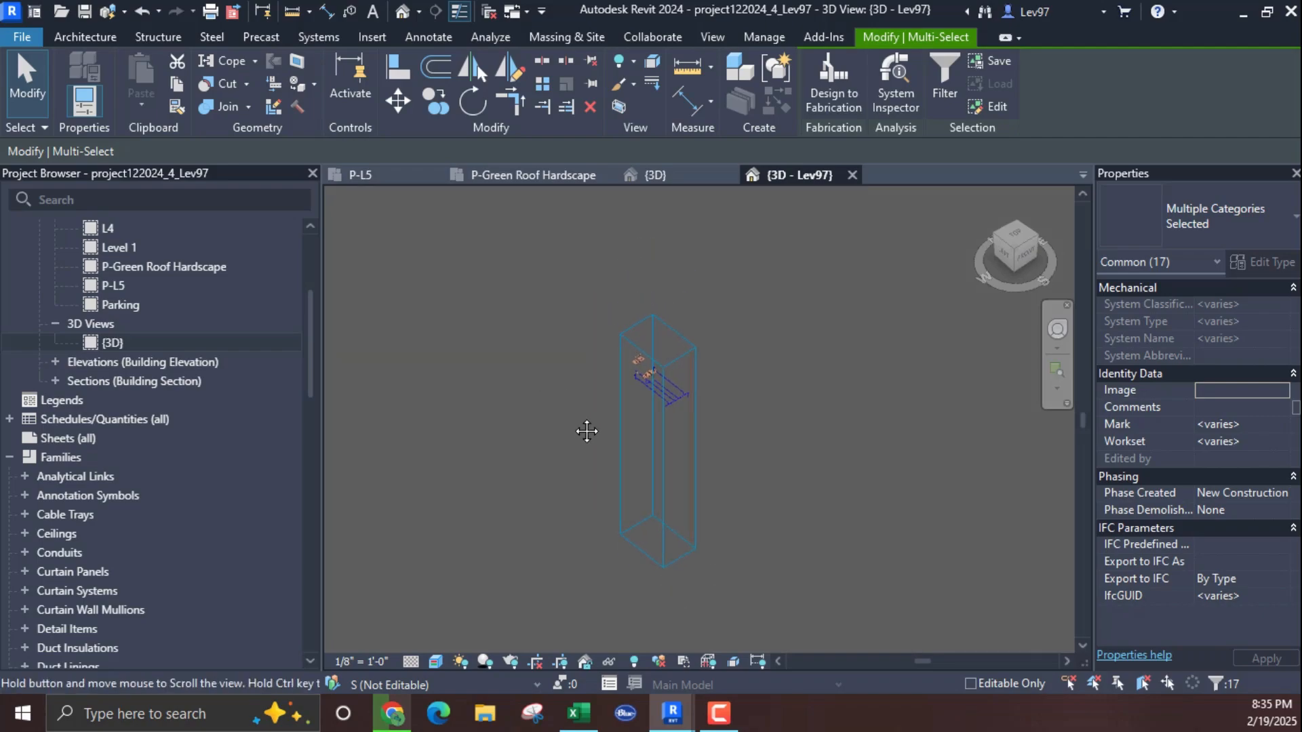
Step: Return to the {3D} view and check the Section Boxes and Sections settings among its annotation category overrides
{"action": "left_click", "coordinate": [689, 174]}
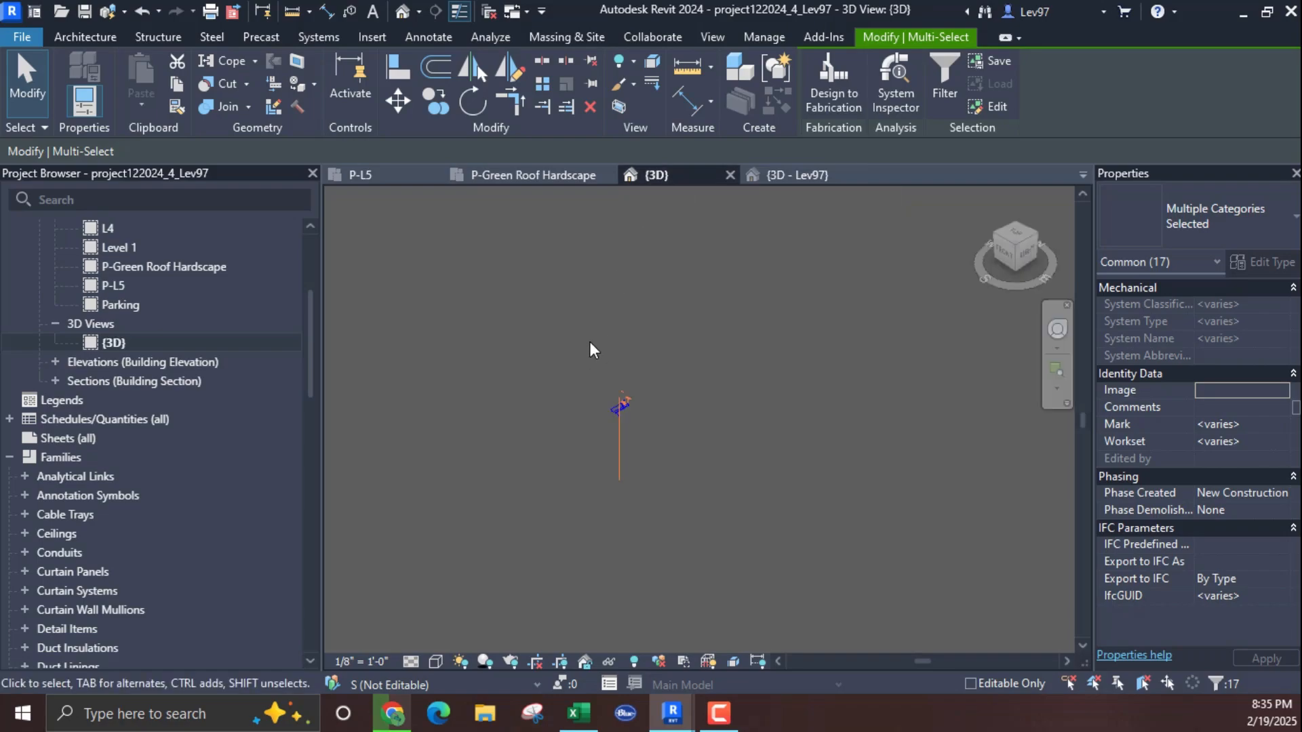
{"action": "scroll", "coordinate": [590, 339], "scroll_direction": "down", "scroll_amount": 1}
{"action": "left_click", "coordinate": [872, 354]}
{"action": "left_click", "coordinate": [1243, 373]}
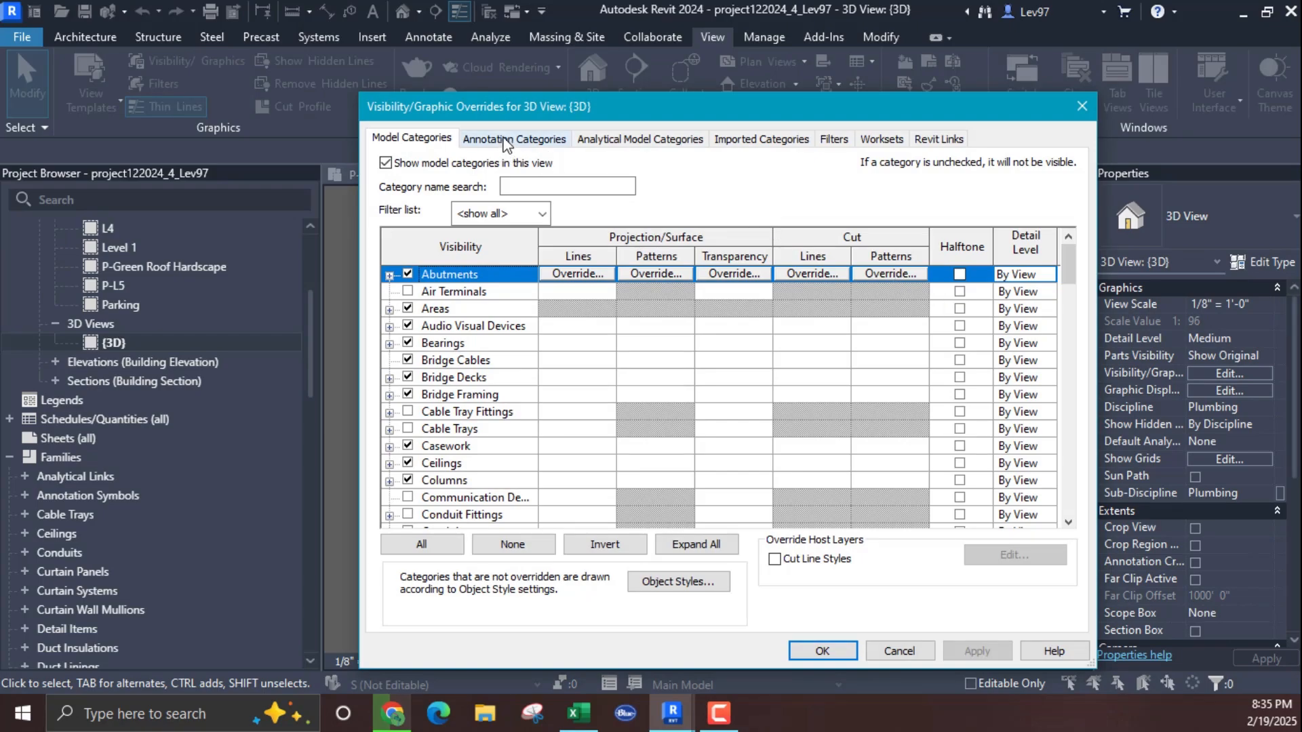
{"action": "left_click", "coordinate": [506, 139]}
{"action": "left_click", "coordinate": [463, 397]}
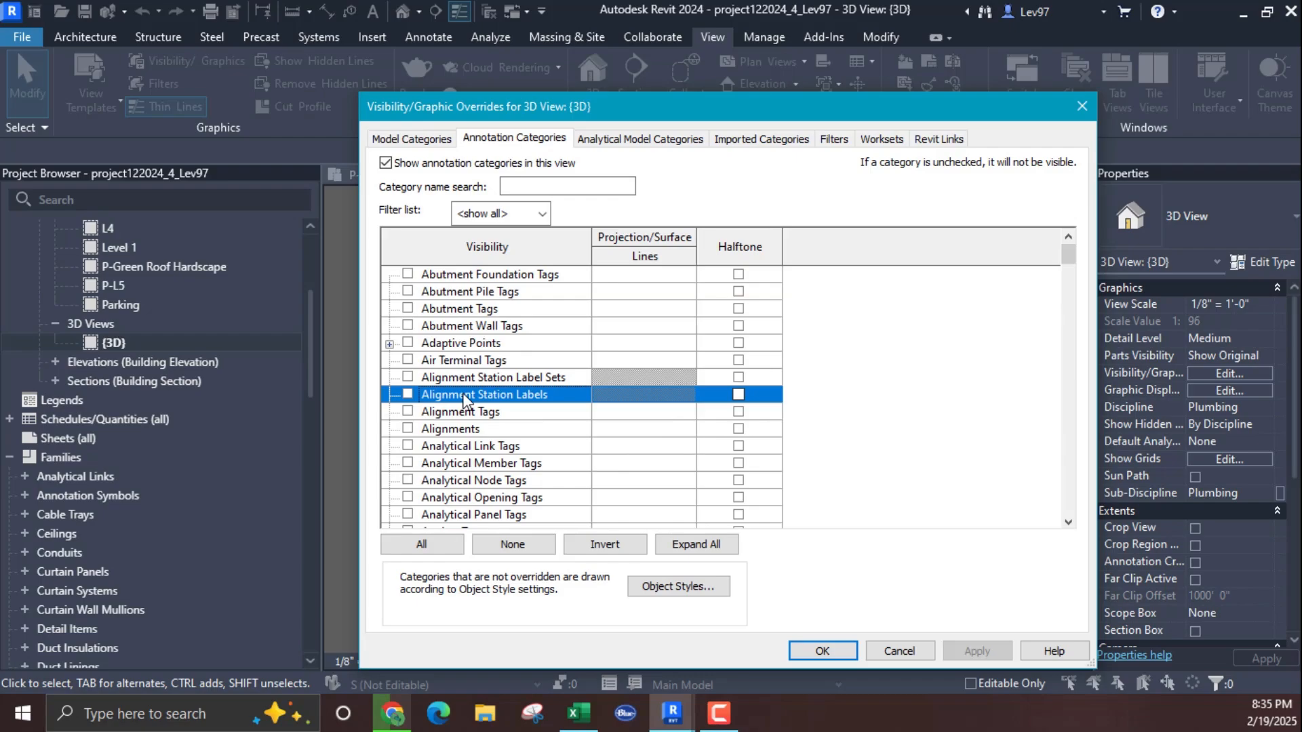
{"action": "key", "text": "s"}
{"action": "scroll", "coordinate": [471, 417], "scroll_direction": "down", "scroll_amount": 2}
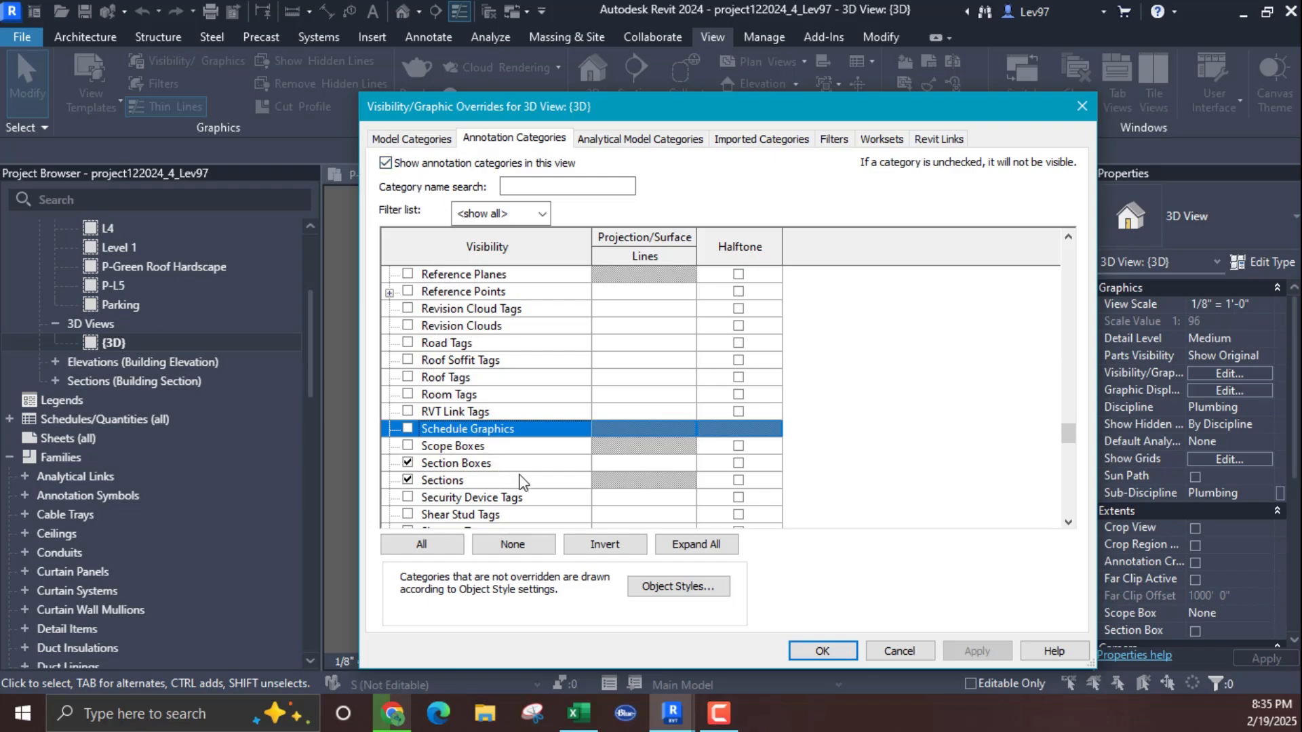
{"action": "left_click", "coordinate": [900, 651]}
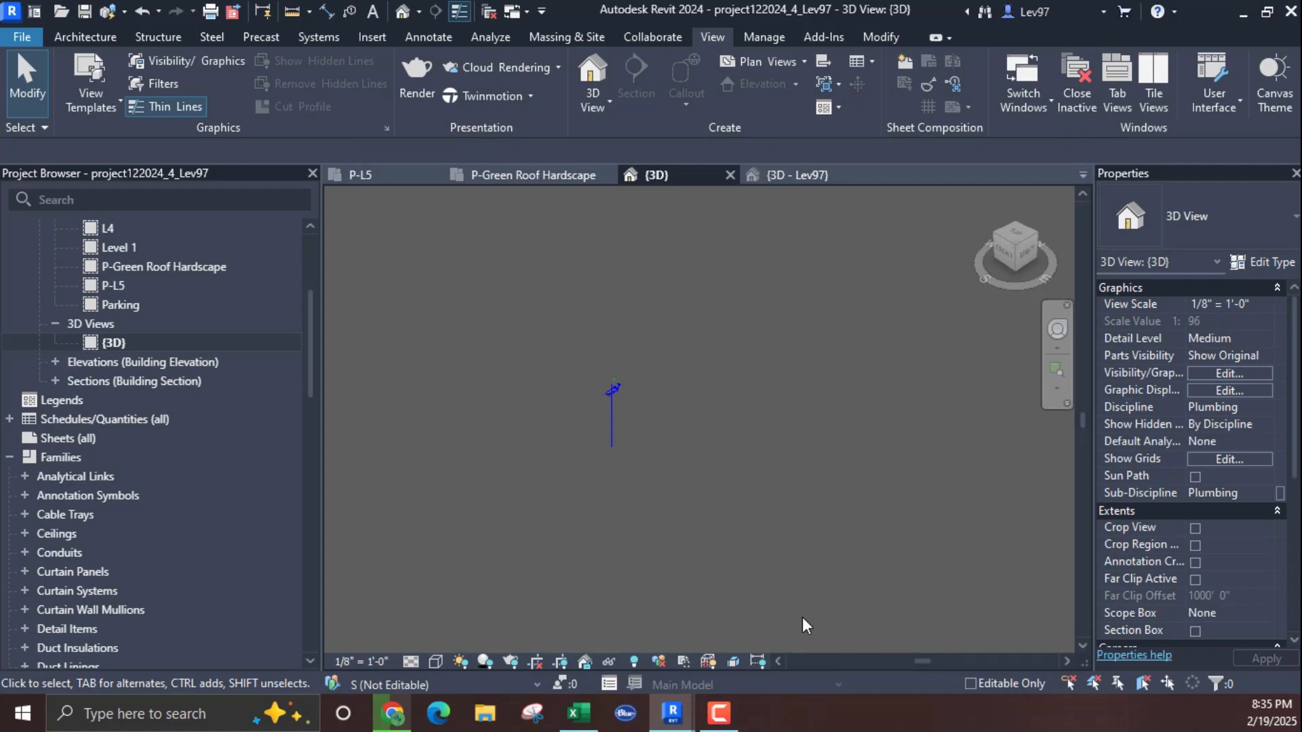
Step: Inspect the restroom plumbing and its vertical pipe in the {3D} view from near and far
{"action": "scroll", "coordinate": [618, 401], "scroll_direction": "up", "scroll_amount": 4}
{"action": "left_click", "coordinate": [615, 410]}
{"action": "scroll", "coordinate": [625, 424], "scroll_direction": "up", "scroll_amount": 2}
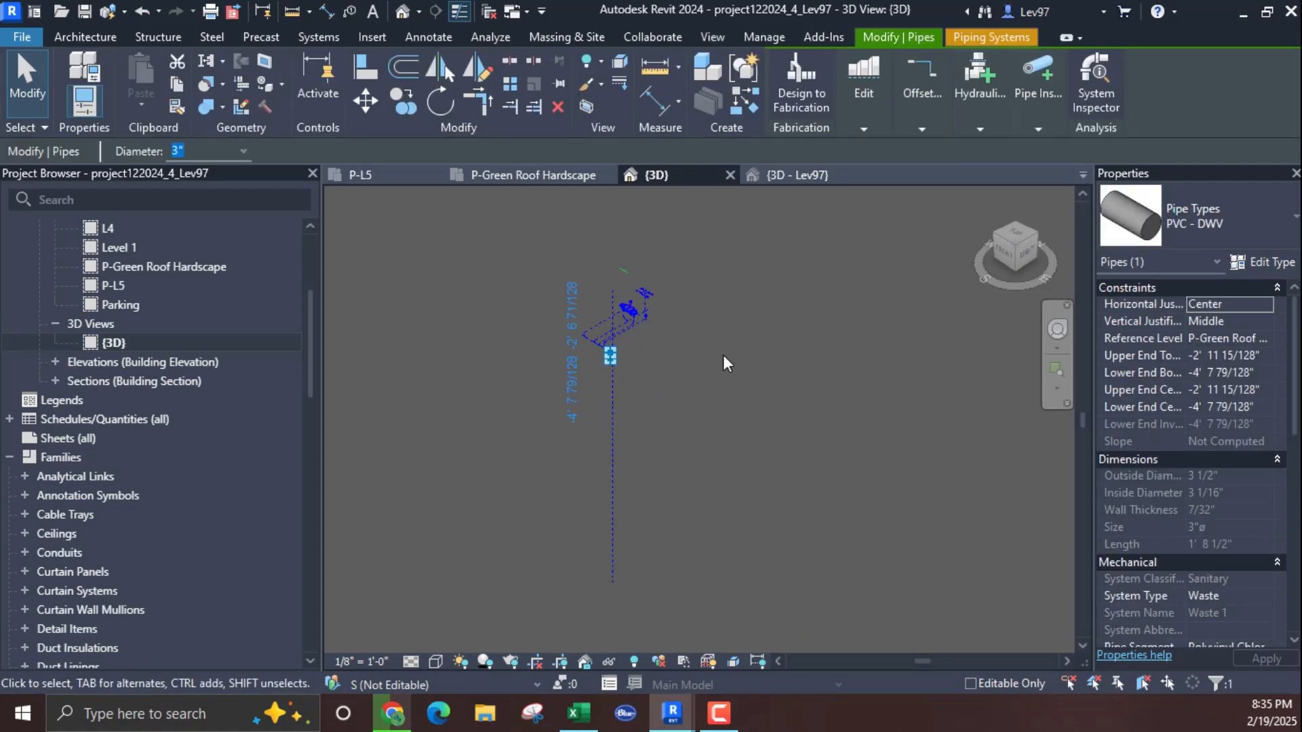
{"action": "scroll", "coordinate": [723, 360], "scroll_direction": "down", "scroll_amount": 3}
{"action": "left_click", "coordinate": [707, 411]}
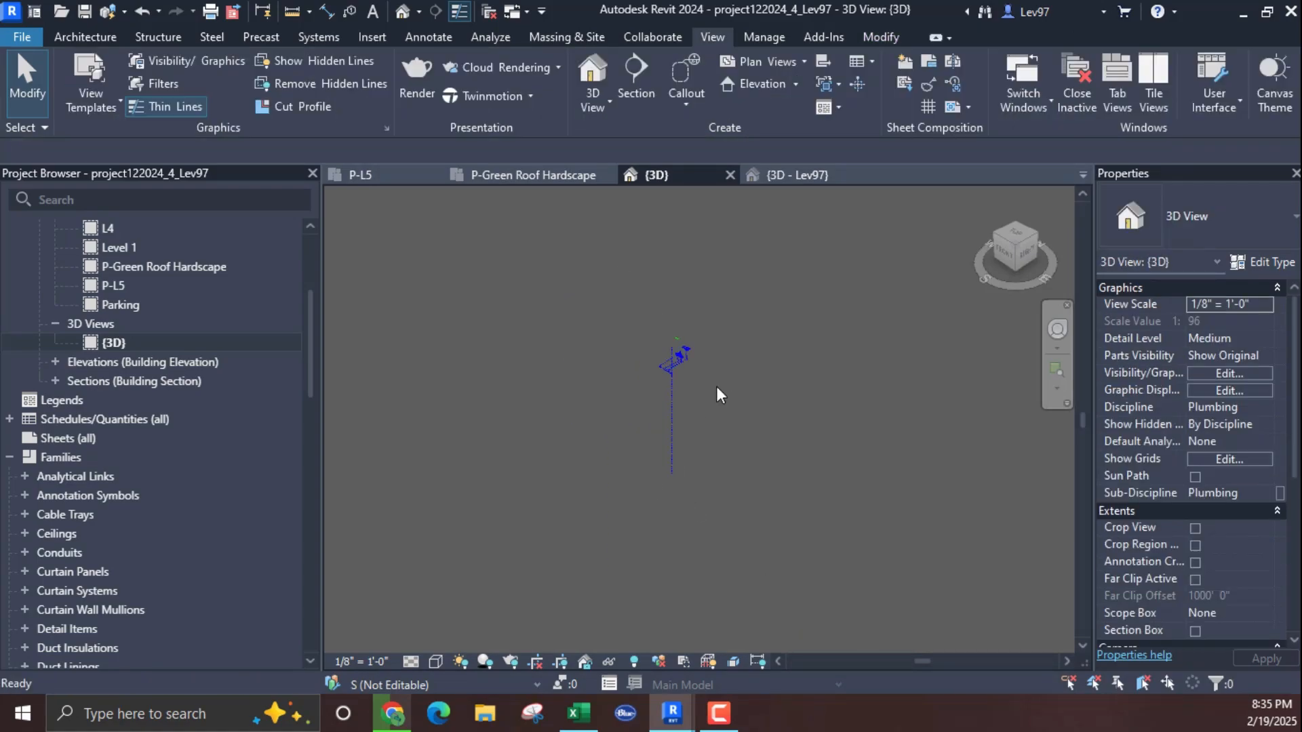
{"action": "scroll", "coordinate": [716, 397], "scroll_direction": "down", "scroll_amount": 1}
{"action": "scroll", "coordinate": [565, 338], "scroll_direction": "down", "scroll_amount": 2}
{"action": "middle_click_drag", "start_coordinate": [565, 340], "coordinate": [534, 415]}
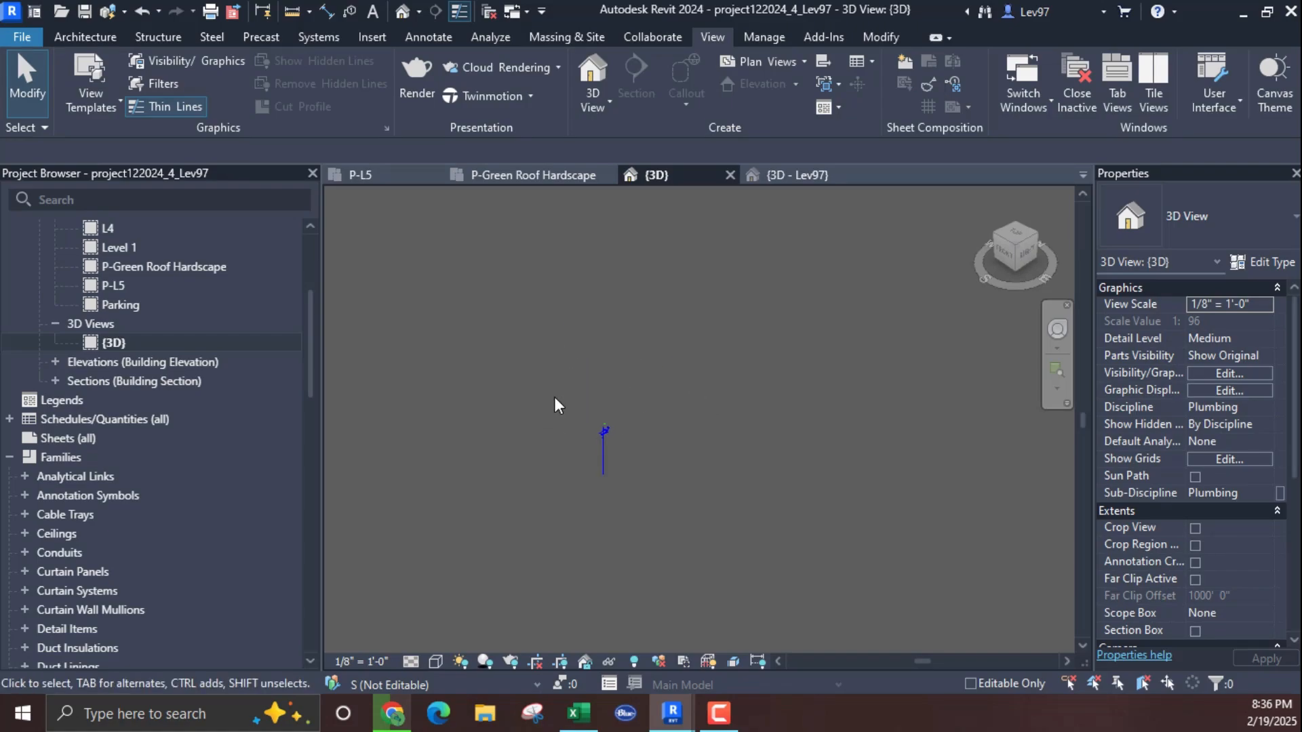
{"action": "scroll", "coordinate": [597, 392], "scroll_direction": "down", "scroll_amount": 3}
{"action": "middle_click_drag", "start_coordinate": [595, 472], "coordinate": [730, 483]}
{"action": "scroll", "coordinate": [711, 400], "scroll_direction": "up", "scroll_amount": 8}
{"action": "middle_click_drag", "start_coordinate": [705, 379], "coordinate": [606, 400]}
{"action": "scroll", "coordinate": [603, 399], "scroll_direction": "up", "scroll_amount": 2}
Step: Try hiding all model categories in the {3D} view and undo the change
{"action": "left_click", "coordinate": [1237, 372]}
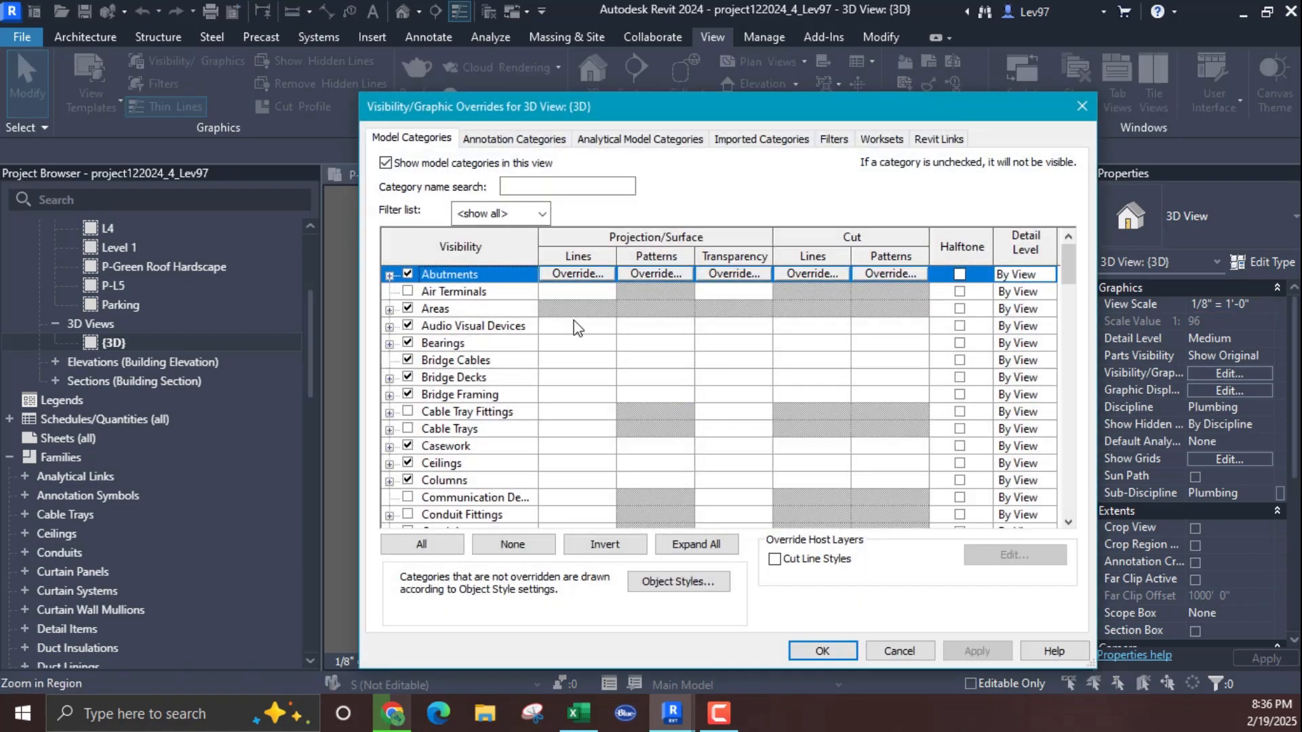
{"action": "left_click", "coordinate": [421, 544]}
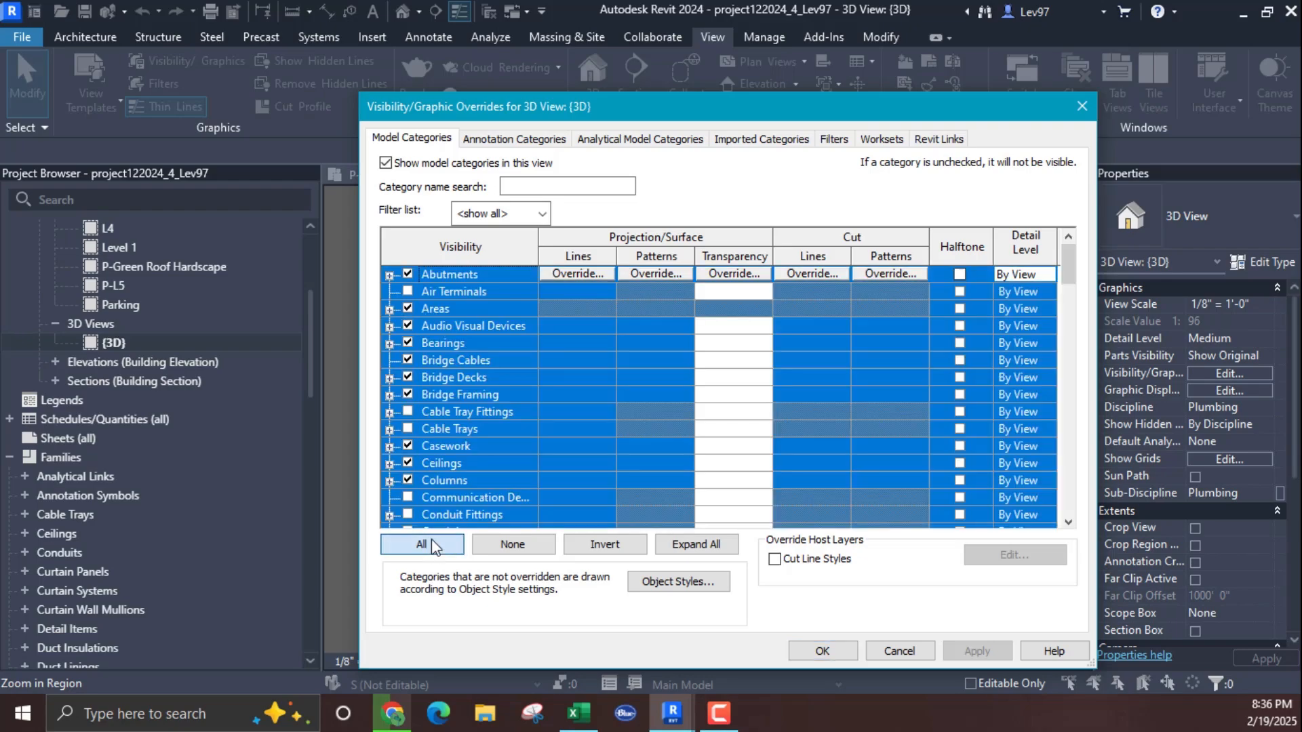
{"action": "left_click", "coordinate": [409, 479]}
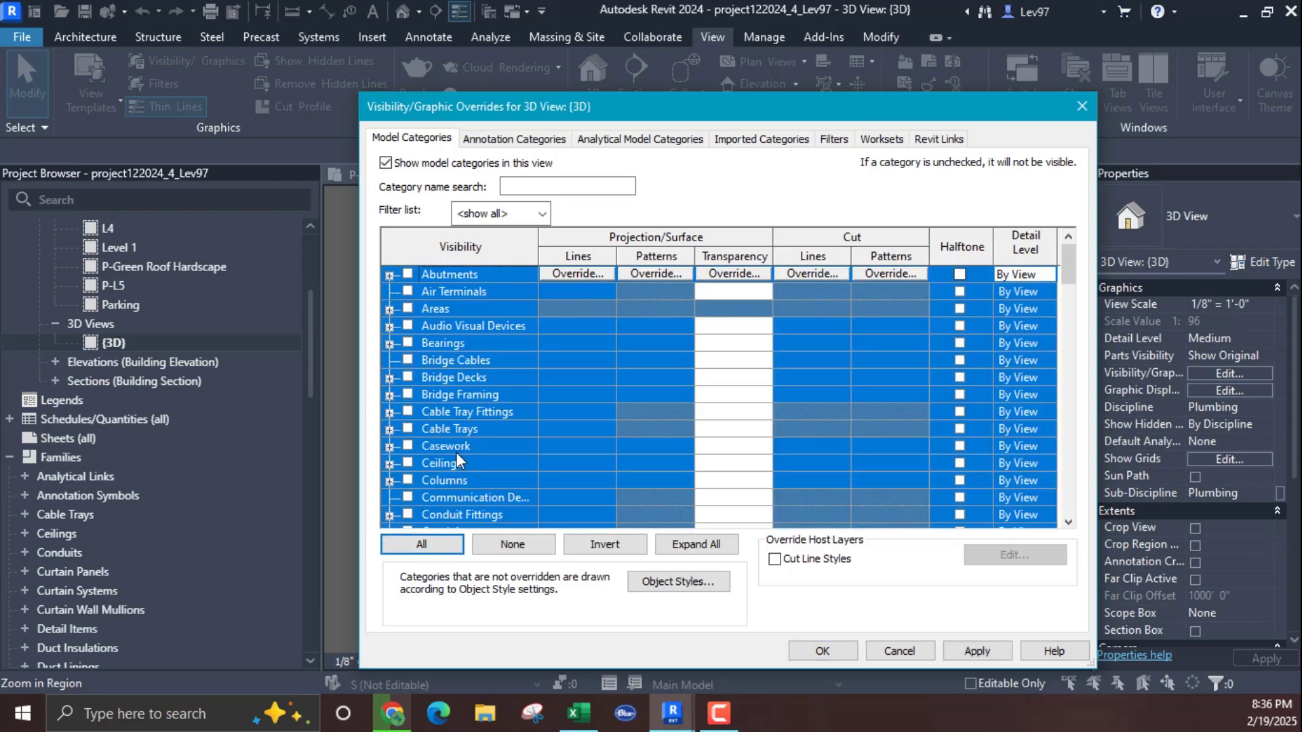
{"action": "left_click", "coordinate": [512, 546]}
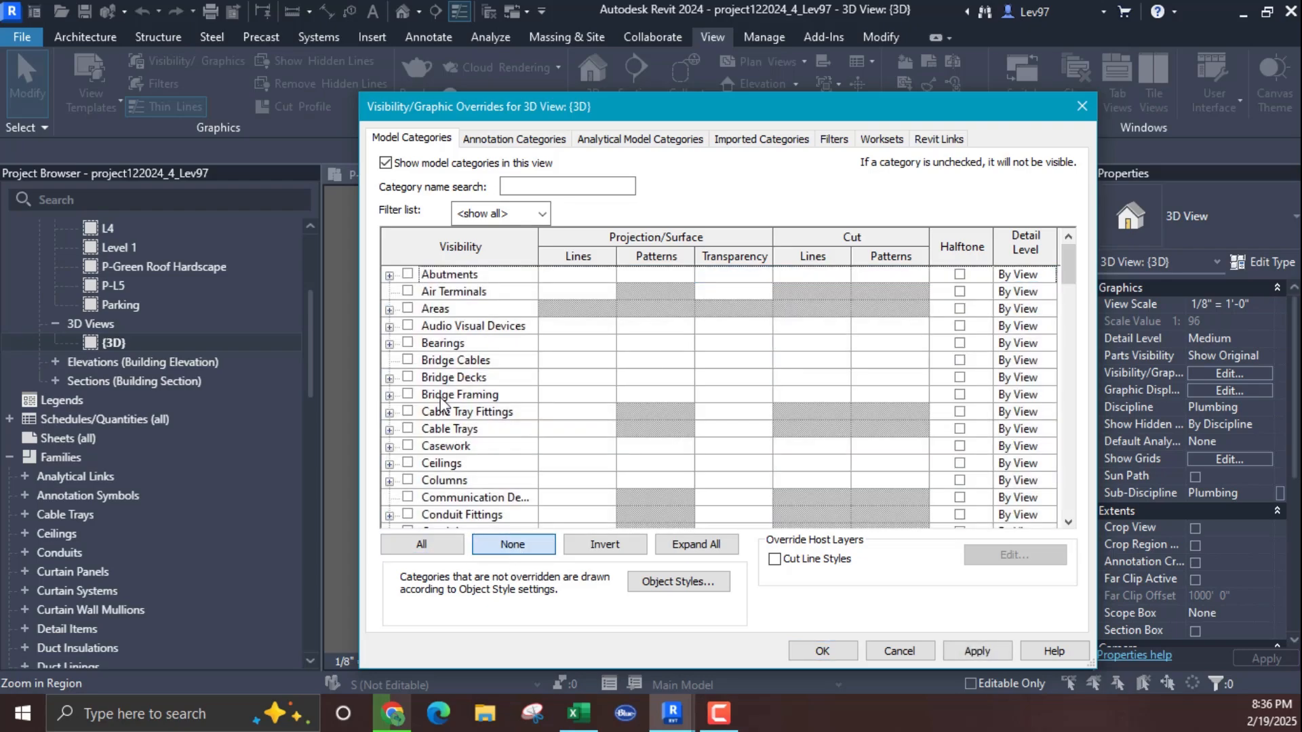
{"action": "left_click", "coordinate": [834, 652]}
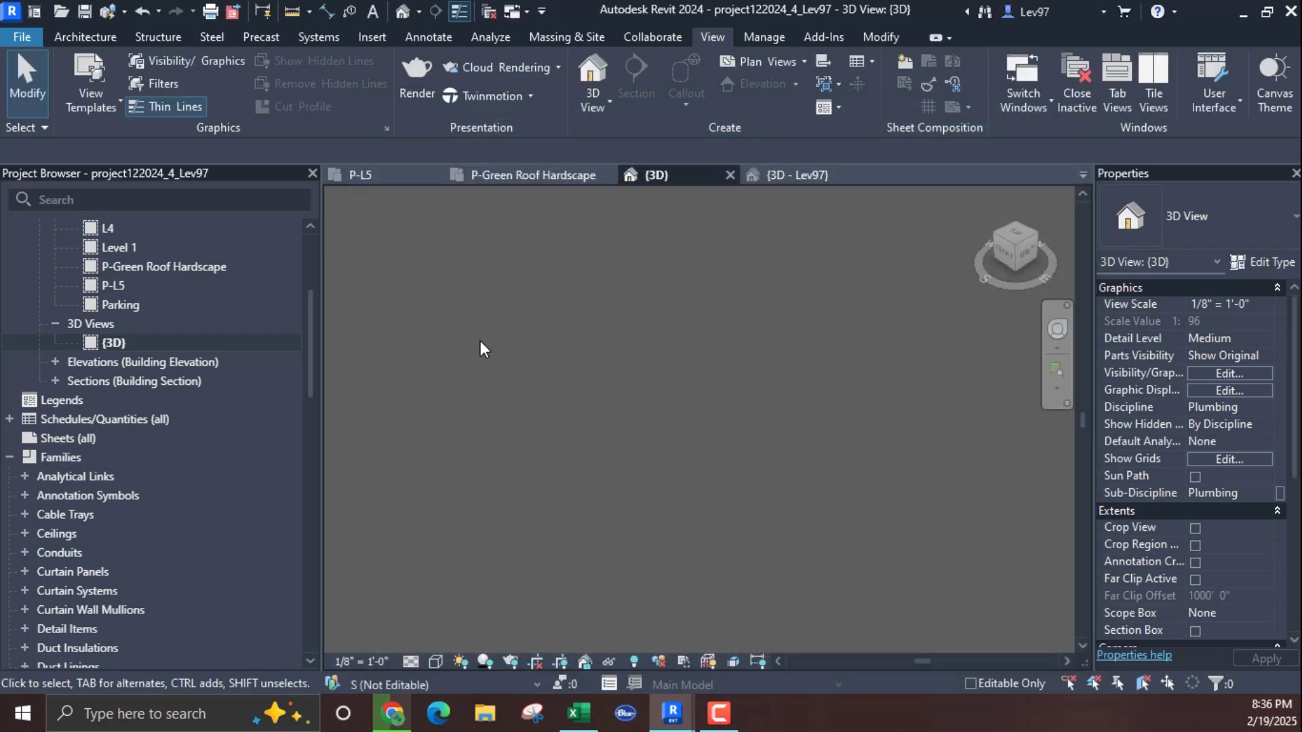
{"action": "left_click", "coordinate": [143, 12]}
Step: Check the {3D} view's analytical model category overrides without changing any of them
{"action": "left_click", "coordinate": [1233, 373]}
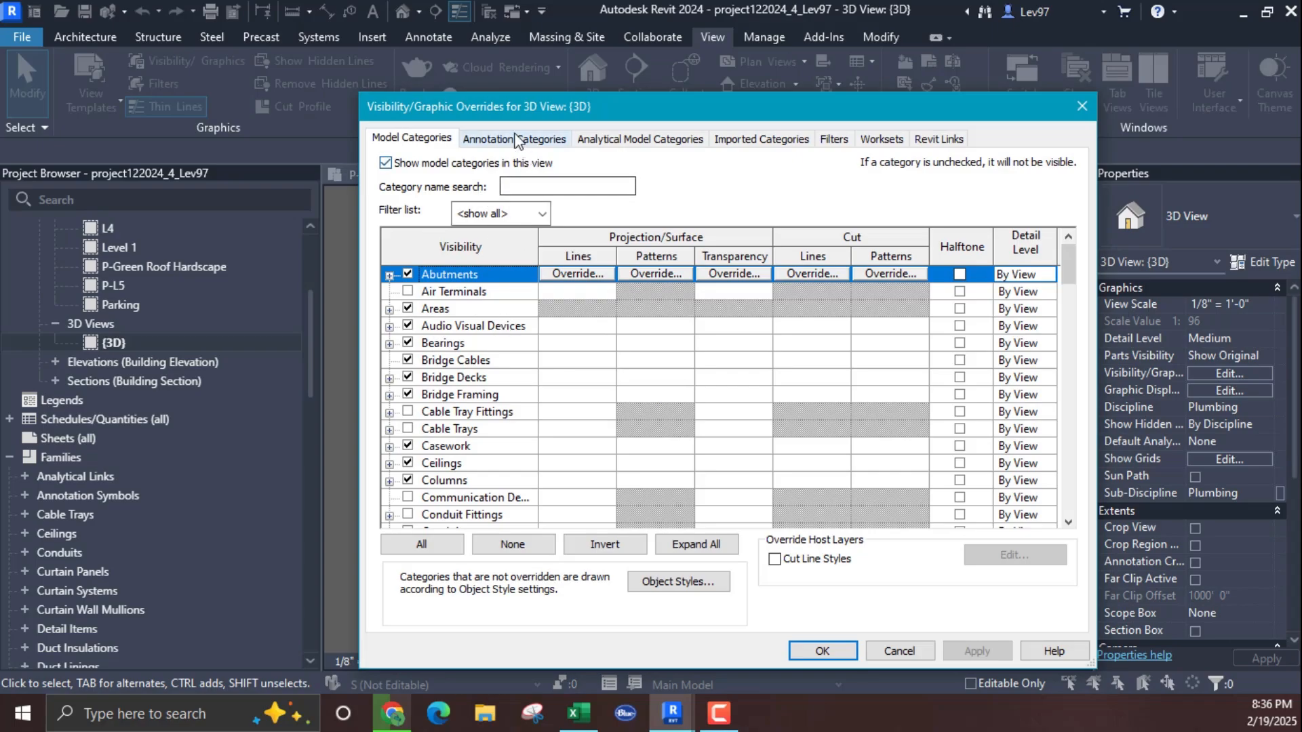
{"action": "left_click", "coordinate": [634, 139]}
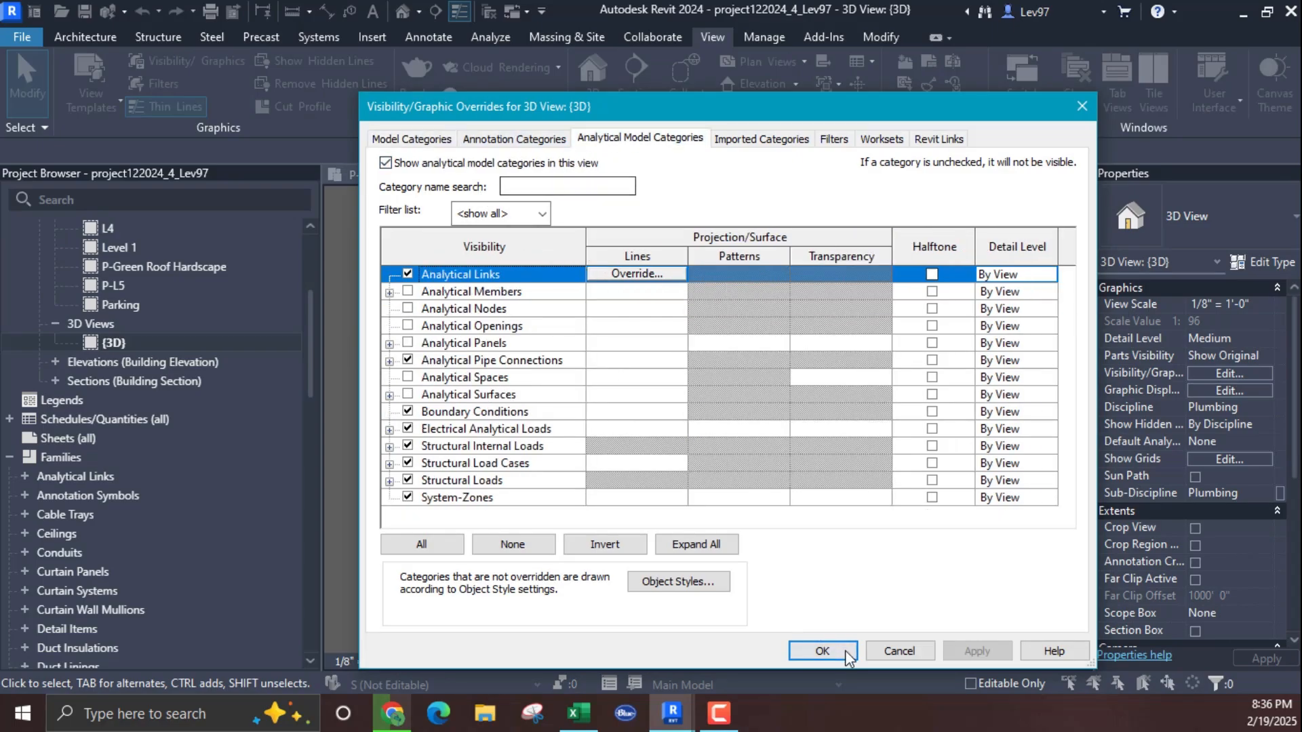
{"action": "left_click", "coordinate": [897, 651]}
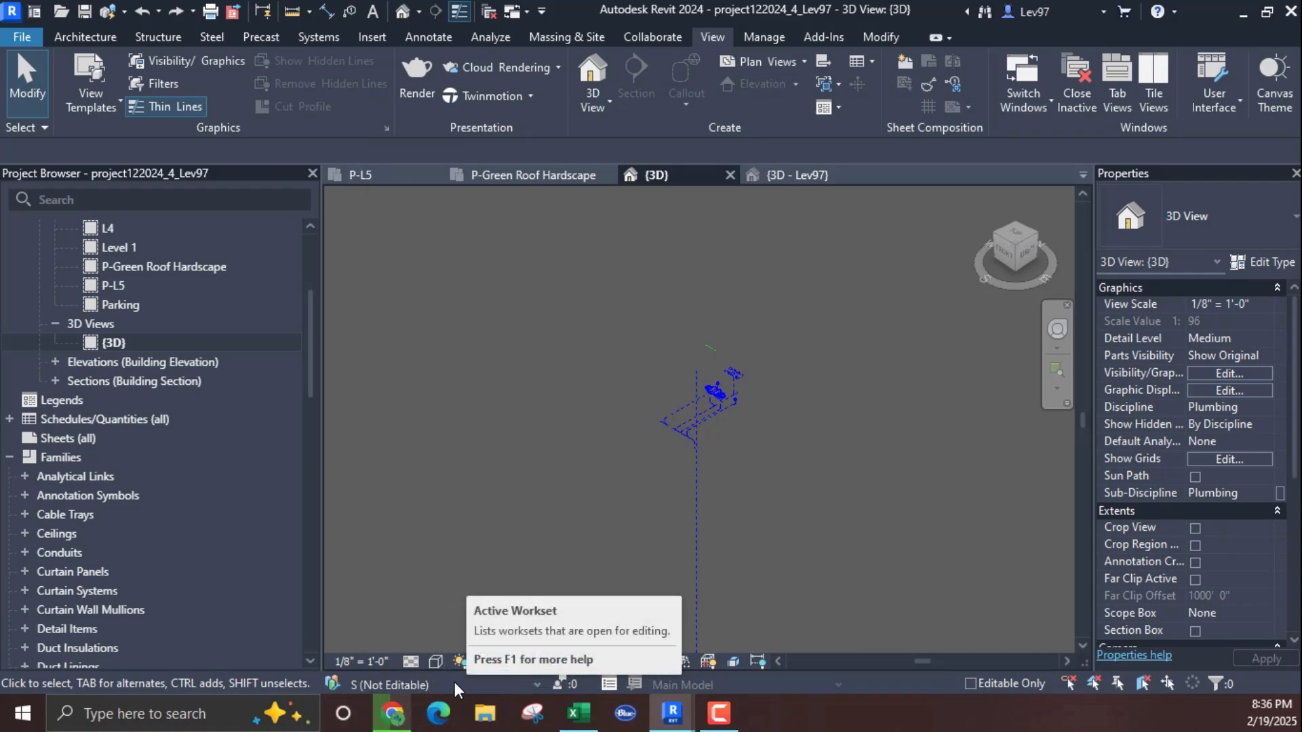
Step: Review the project's user-created worksets and make P the active workset
{"action": "left_click", "coordinate": [331, 682]}
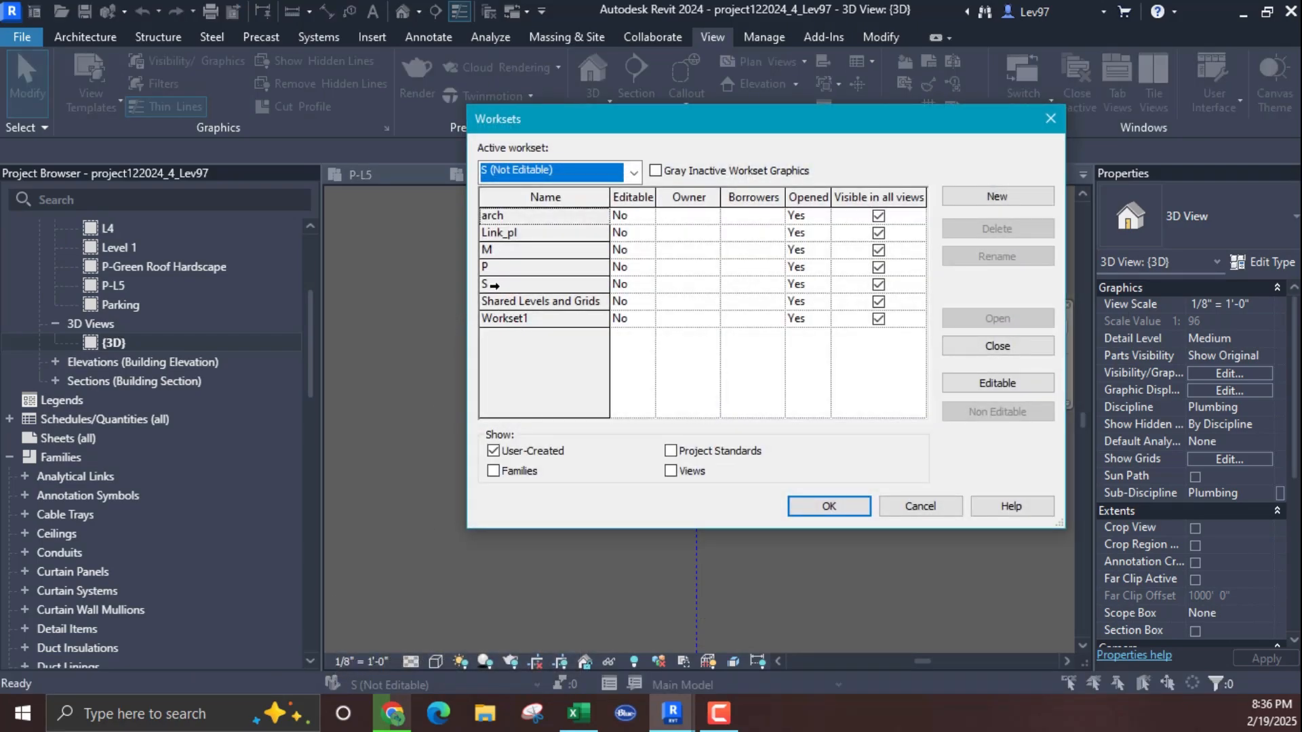
{"action": "left_click", "coordinate": [495, 266]}
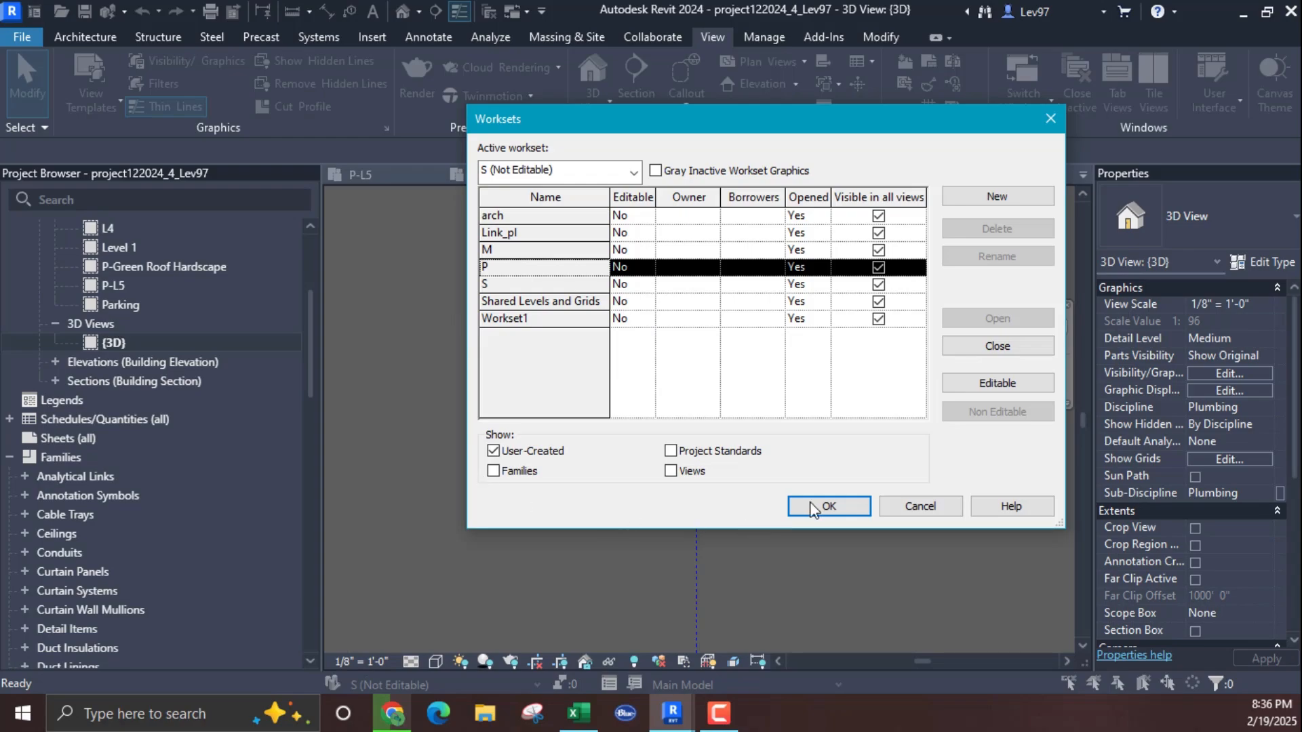
{"action": "left_click", "coordinate": [832, 508]}
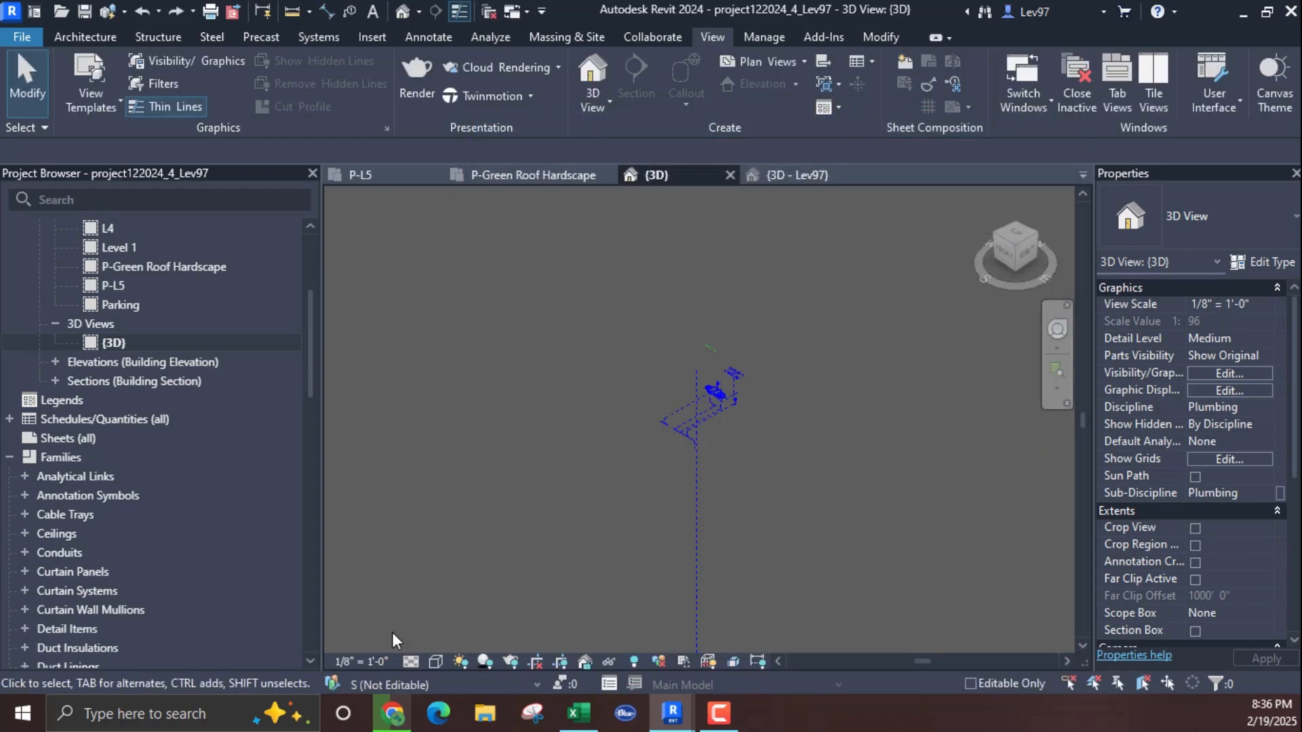
{"action": "left_click", "coordinate": [502, 682]}
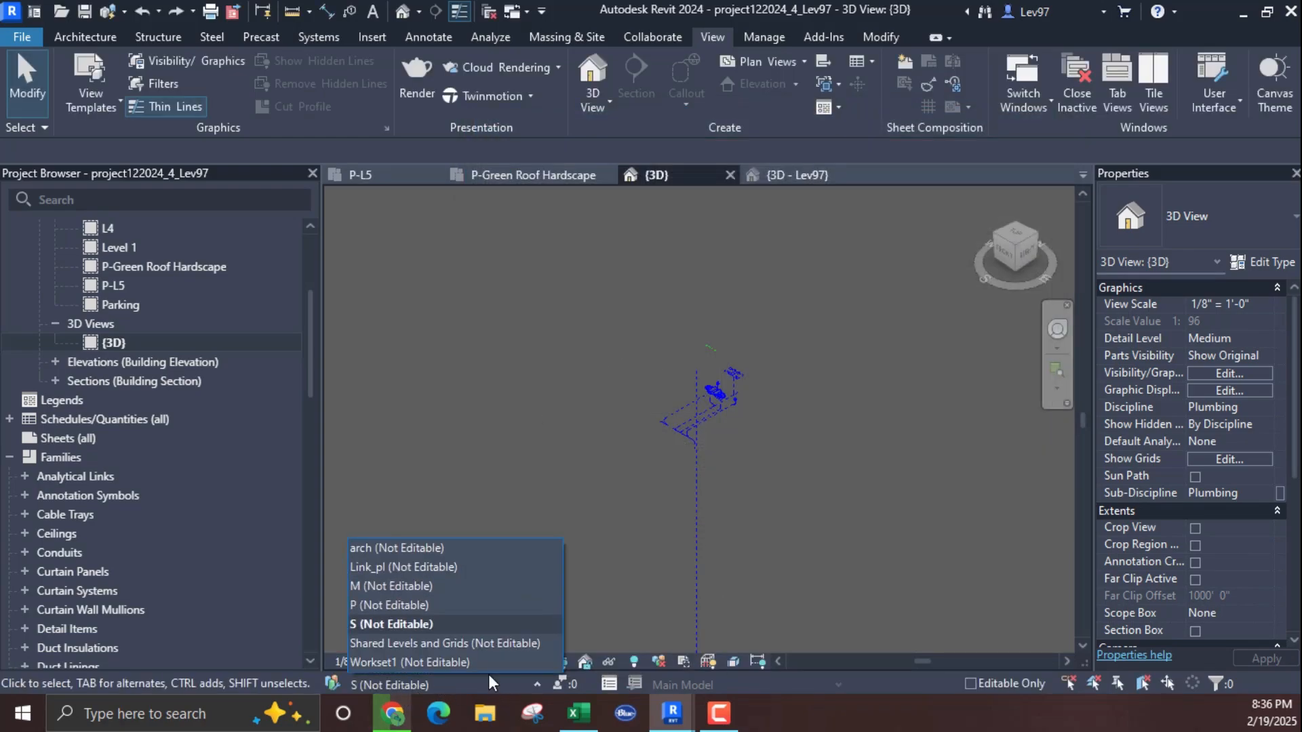
{"action": "left_click", "coordinate": [377, 605]}
Step: Check which workset the vertical waste pipe in the {3D} view belongs to among its properties
{"action": "scroll", "coordinate": [461, 542], "scroll_direction": "down", "scroll_amount": 5}
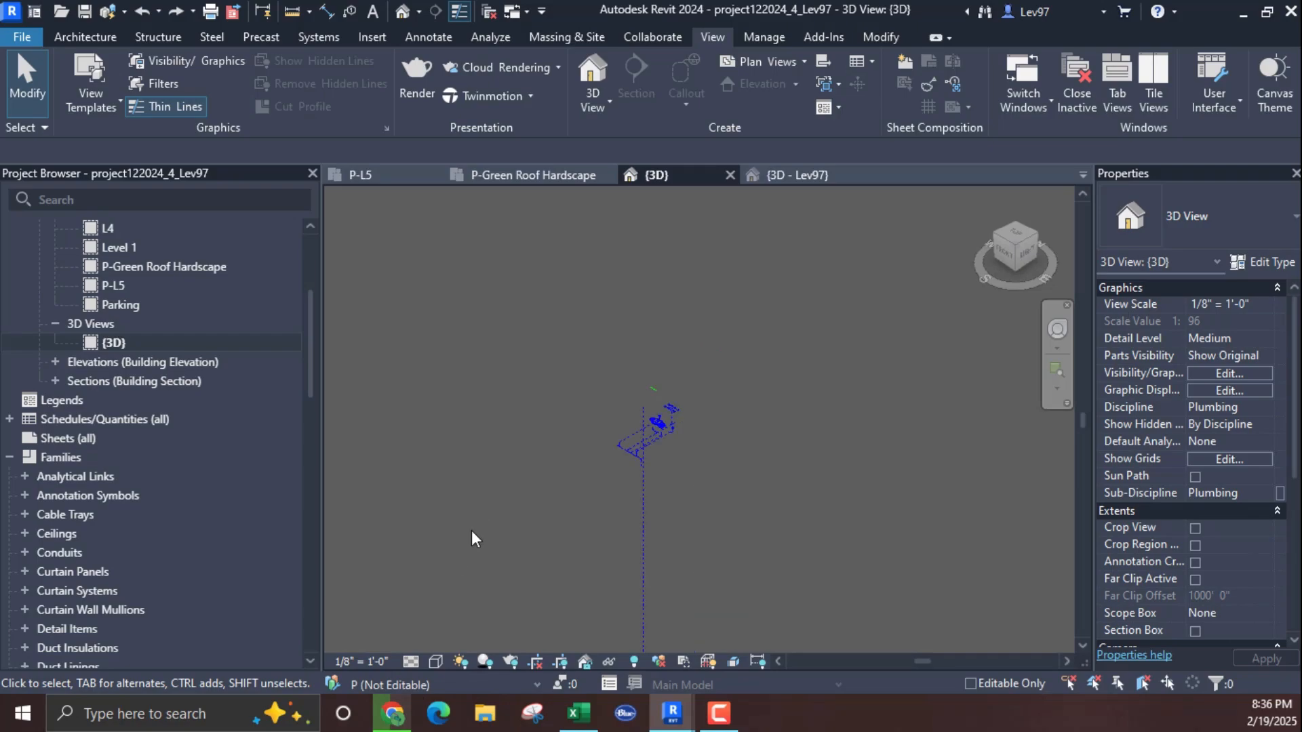
{"action": "middle_click_drag", "start_coordinate": [577, 487], "coordinate": [703, 383]}
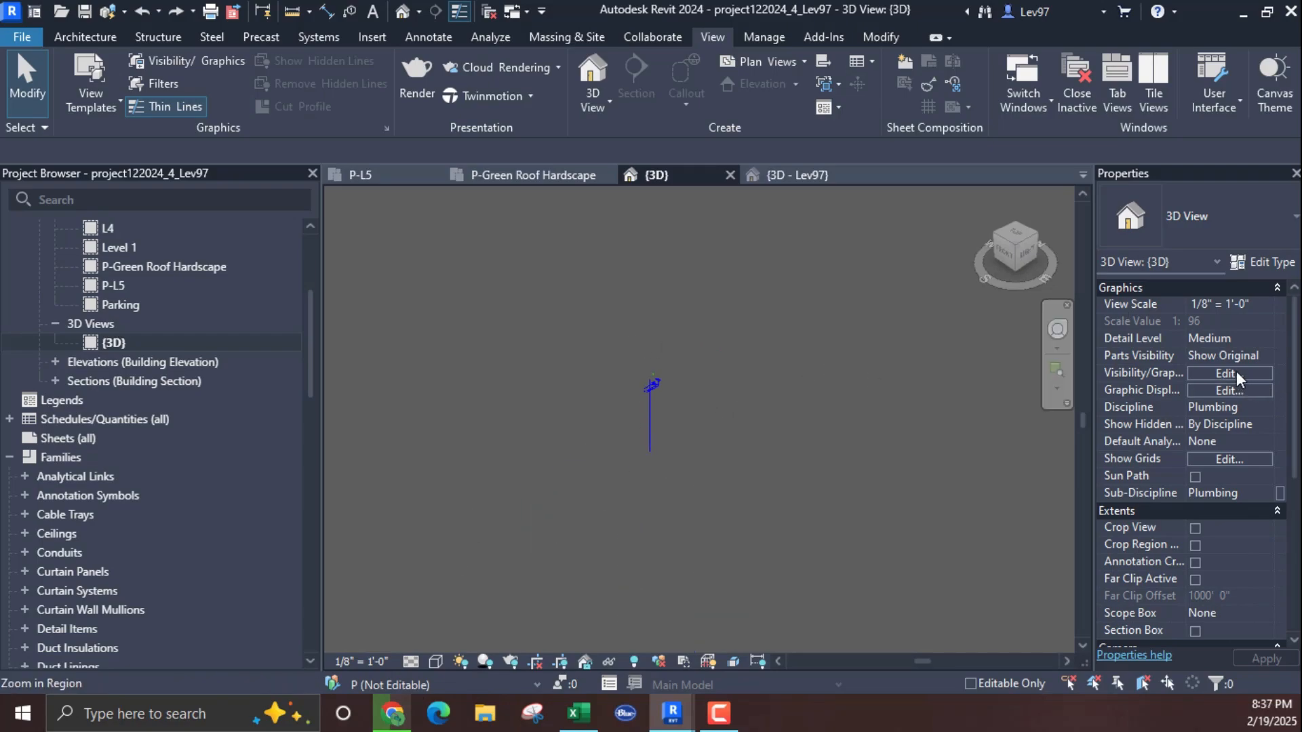
{"action": "left_click", "coordinate": [651, 425]}
{"action": "scroll", "coordinate": [1153, 563], "scroll_direction": "down", "scroll_amount": 3}
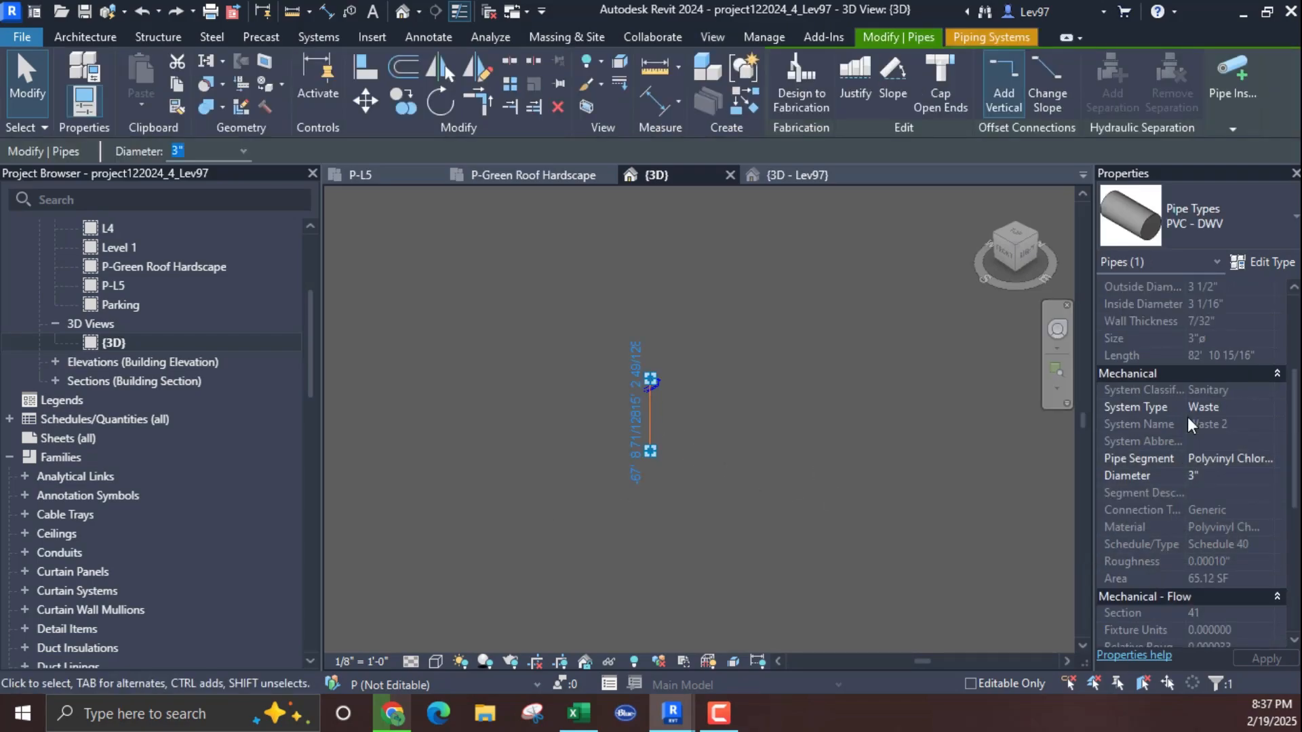
{"action": "scroll", "coordinate": [1146, 526], "scroll_direction": "down", "scroll_amount": 2}
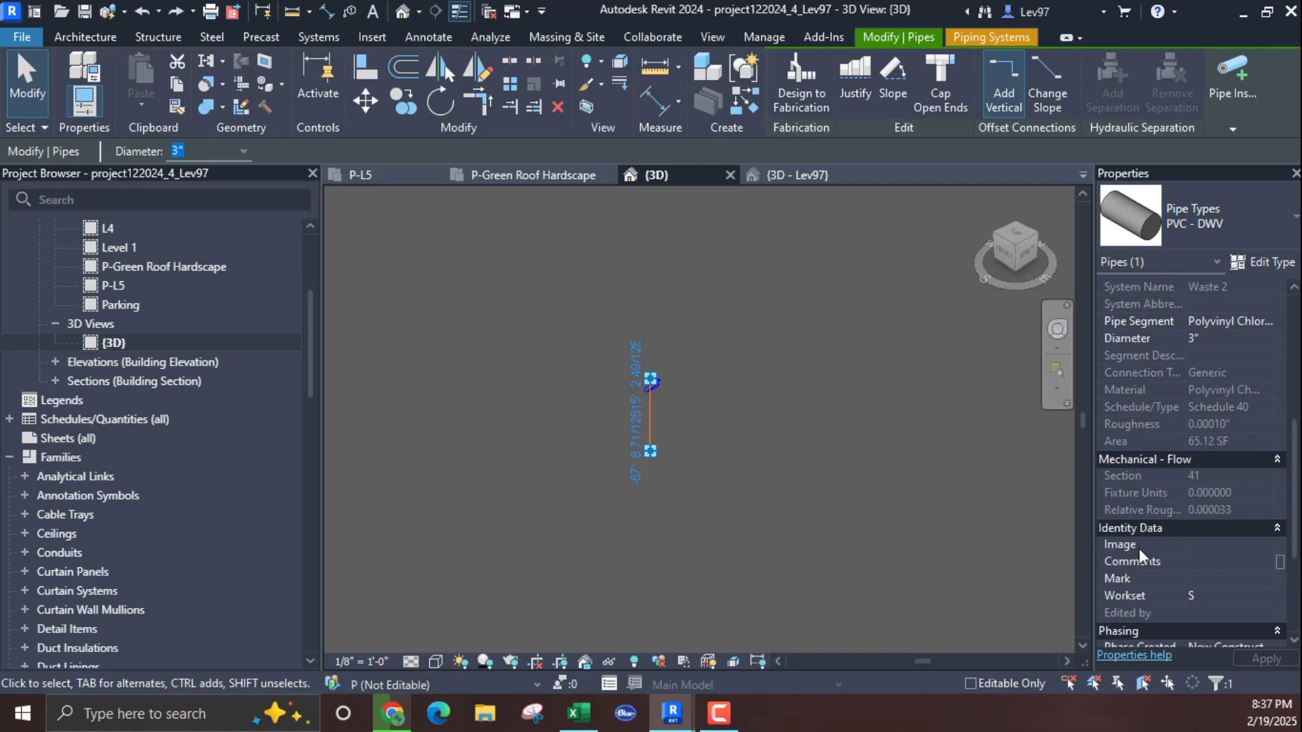
{"action": "scroll", "coordinate": [1138, 548], "scroll_direction": "down", "scroll_amount": 2}
{"action": "left_click", "coordinate": [740, 456]}
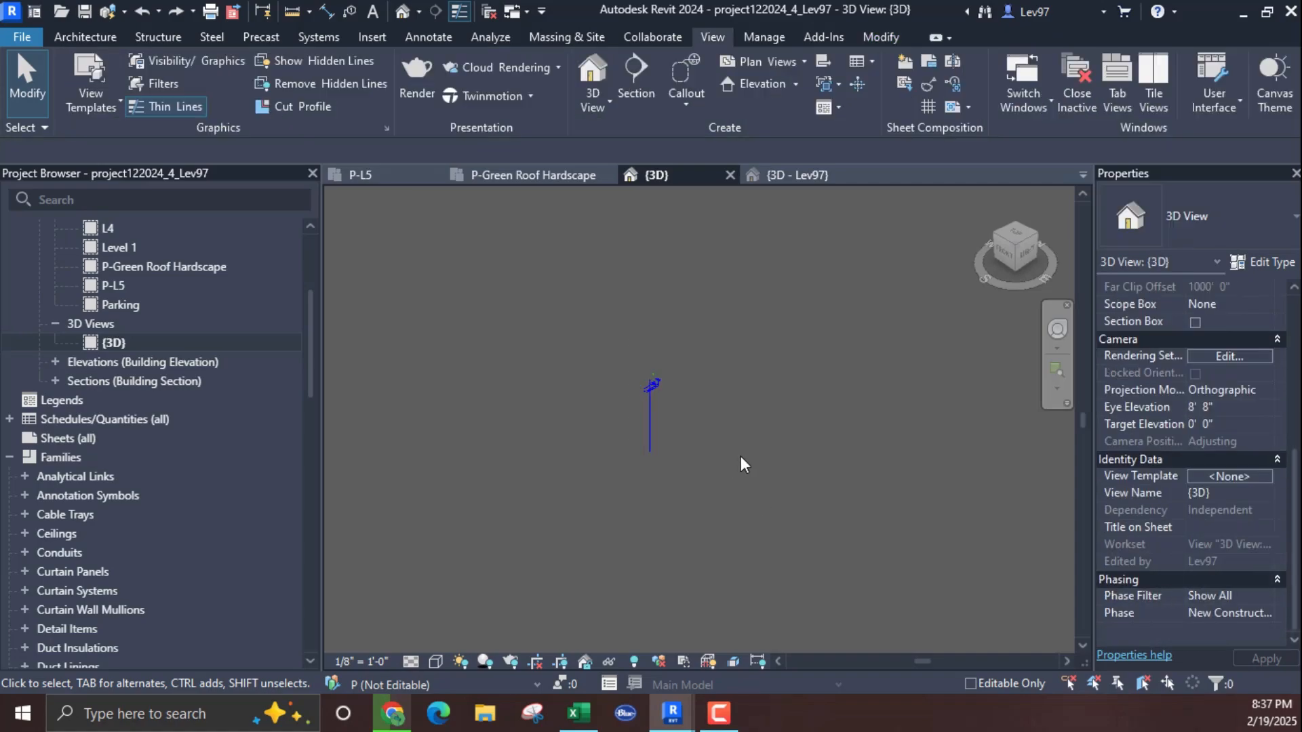
Step: Assign all the restroom plumbing elements in the {3D} view to workset P
{"action": "left_click_drag", "start_coordinate": [619, 353], "coordinate": [720, 481]}
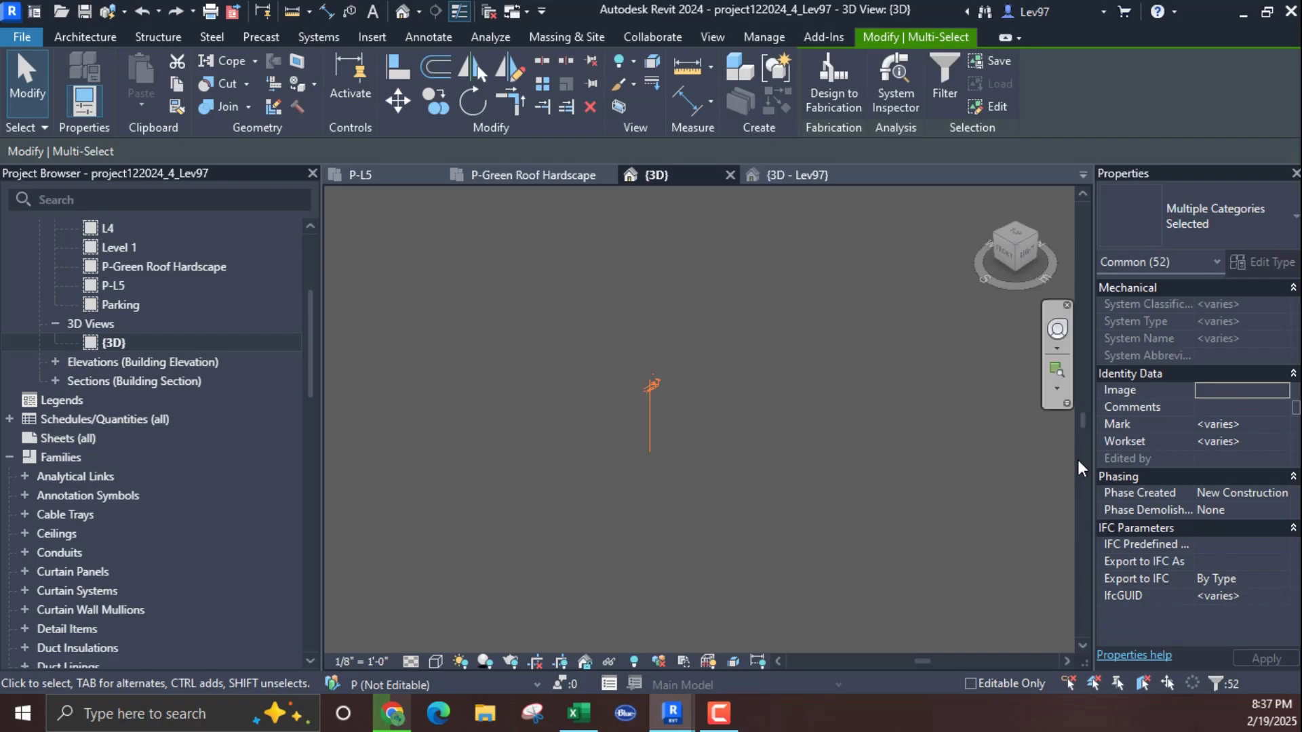
{"action": "left_click", "coordinate": [1263, 441]}
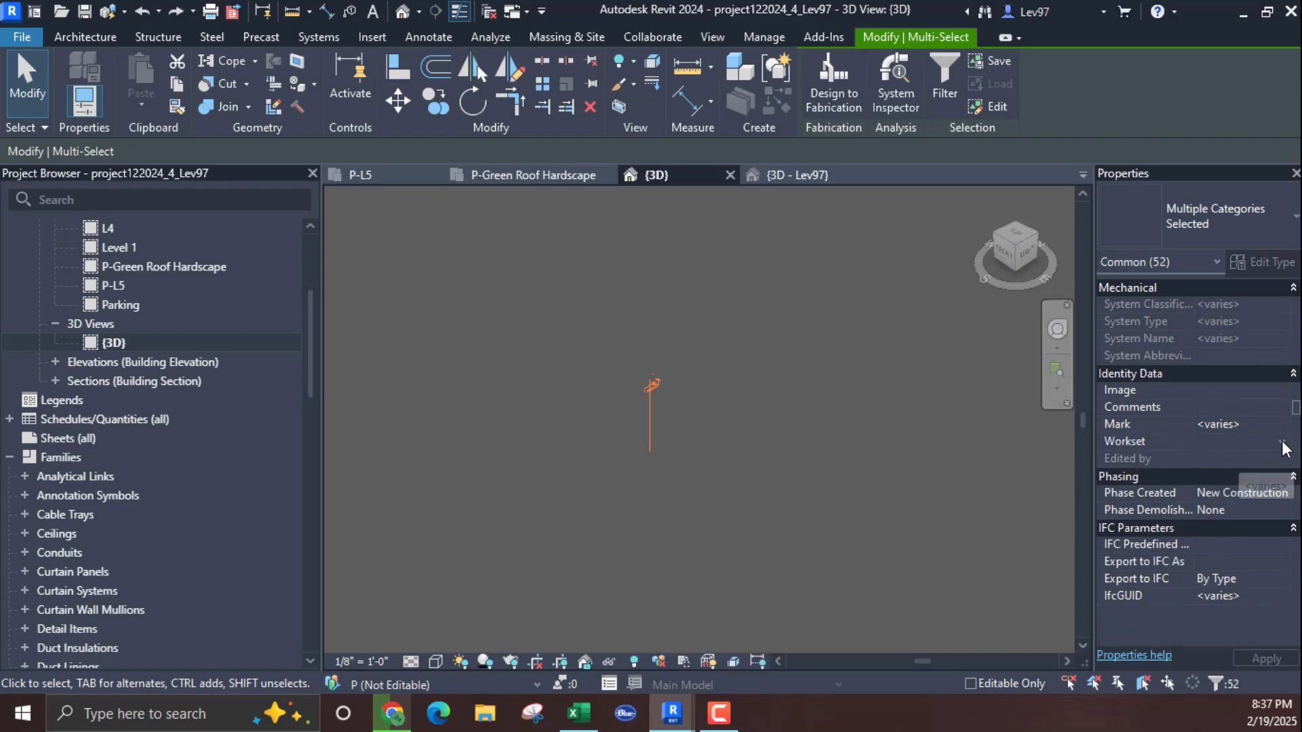
{"action": "left_click", "coordinate": [1282, 441]}
{"action": "left_click", "coordinate": [1157, 502]}
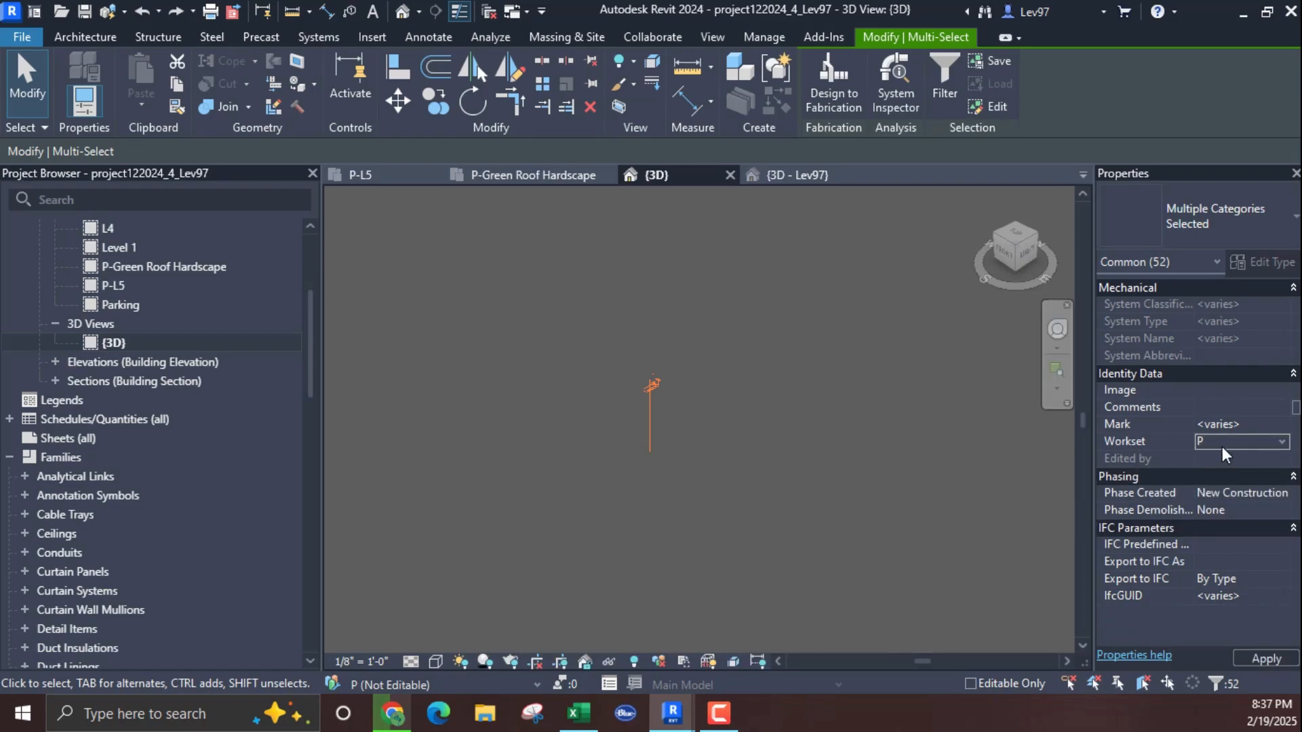
{"action": "left_click", "coordinate": [624, 449]}
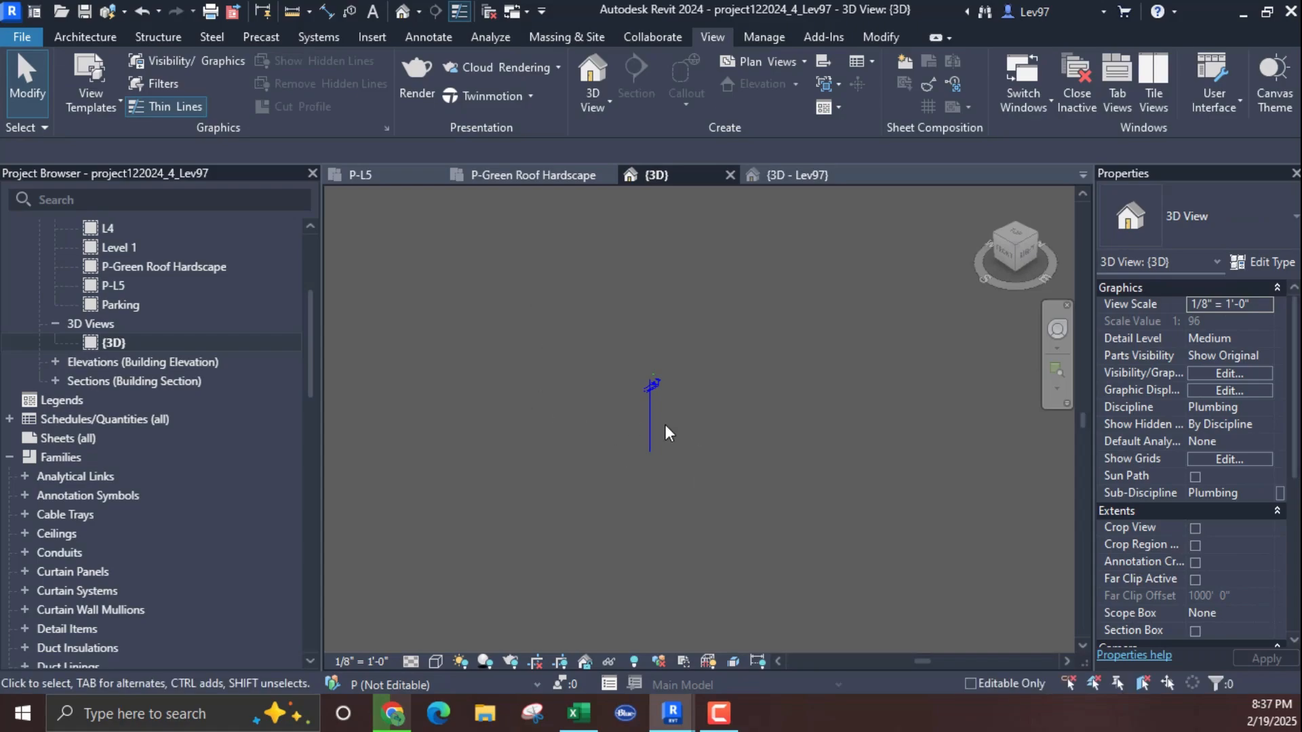
Step: Make all model categories visible in the {3D} view
{"action": "left_click", "coordinate": [1235, 371]}
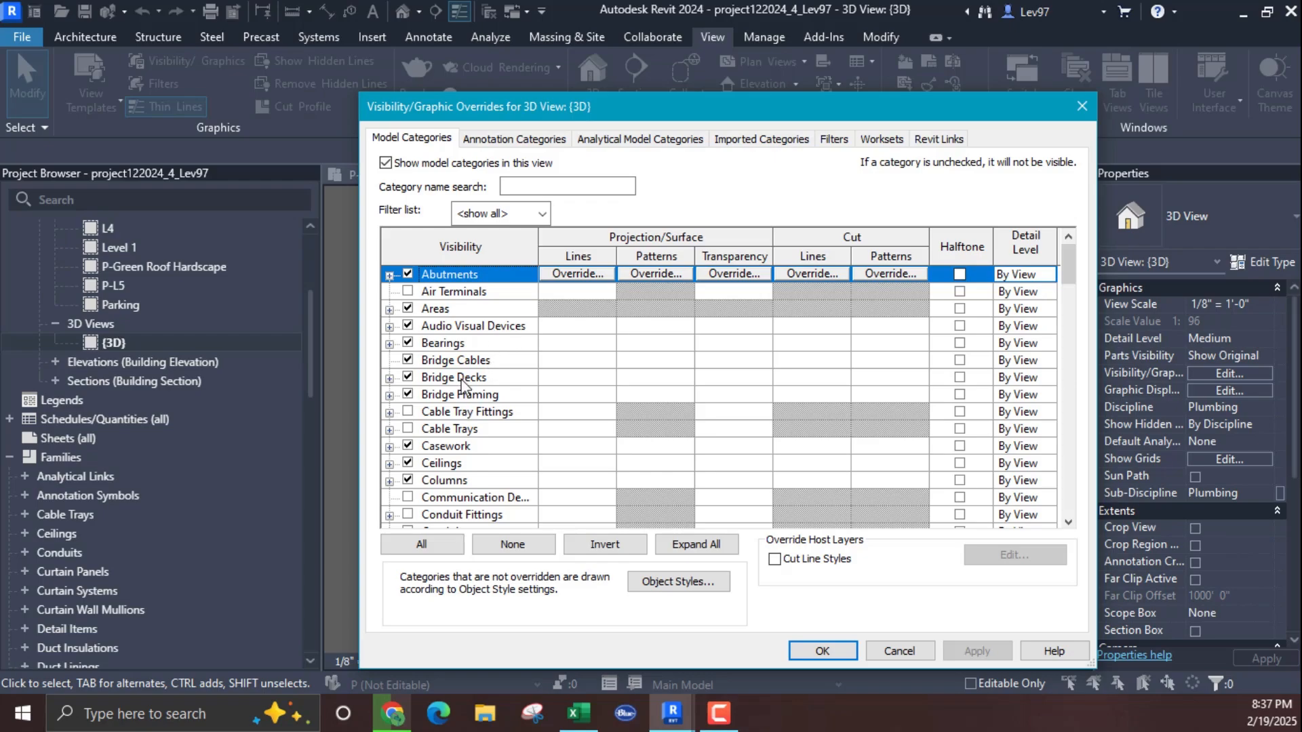
{"action": "scroll", "coordinate": [441, 430], "scroll_direction": "down", "scroll_amount": 3}
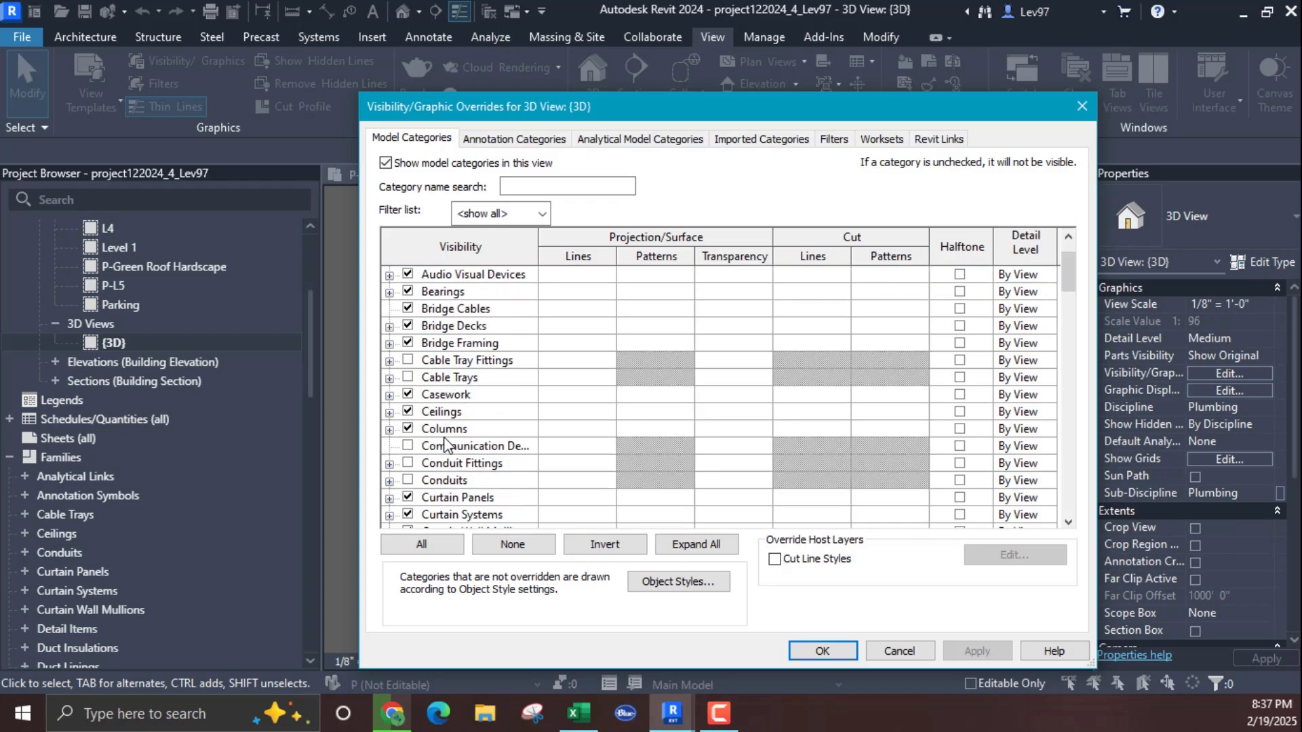
{"action": "left_click", "coordinate": [445, 418]}
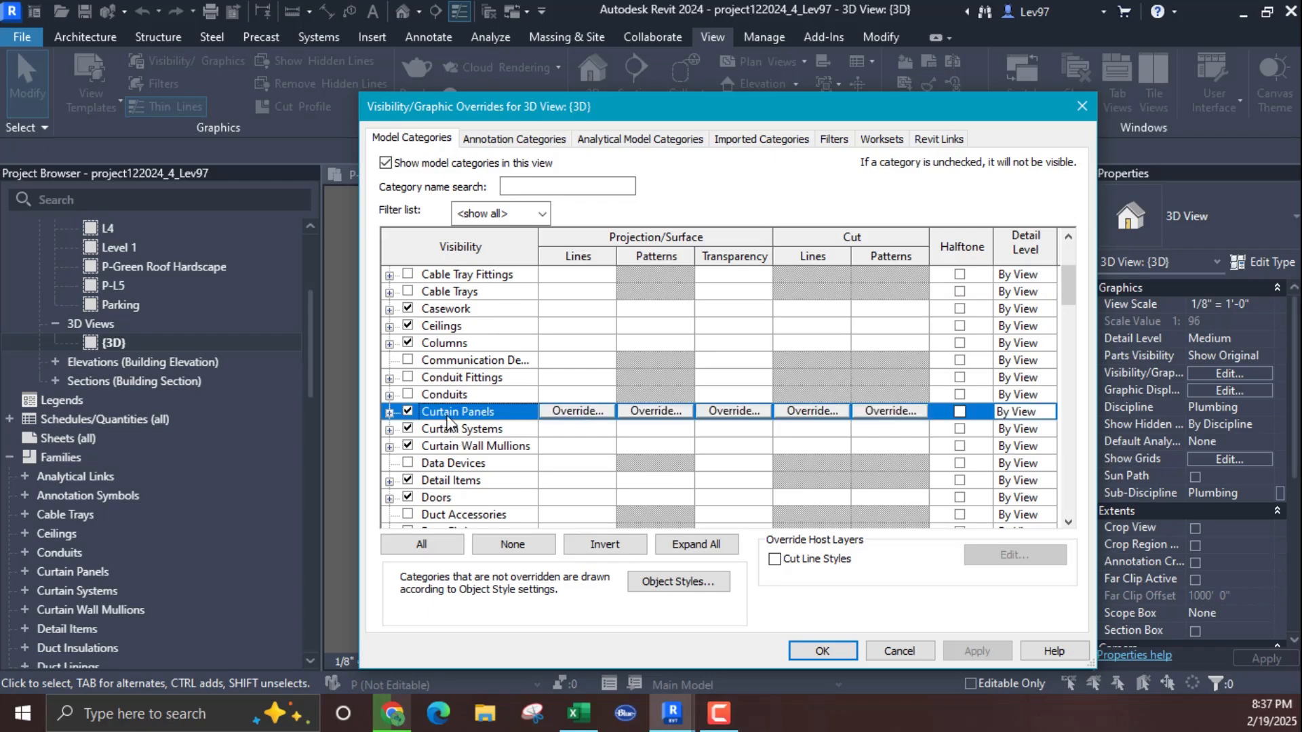
{"action": "key", "text": "s"}
{"action": "scroll", "coordinate": [461, 427], "scroll_direction": "down", "scroll_amount": 1}
{"action": "scroll", "coordinate": [461, 427], "scroll_direction": "down", "scroll_amount": 2}
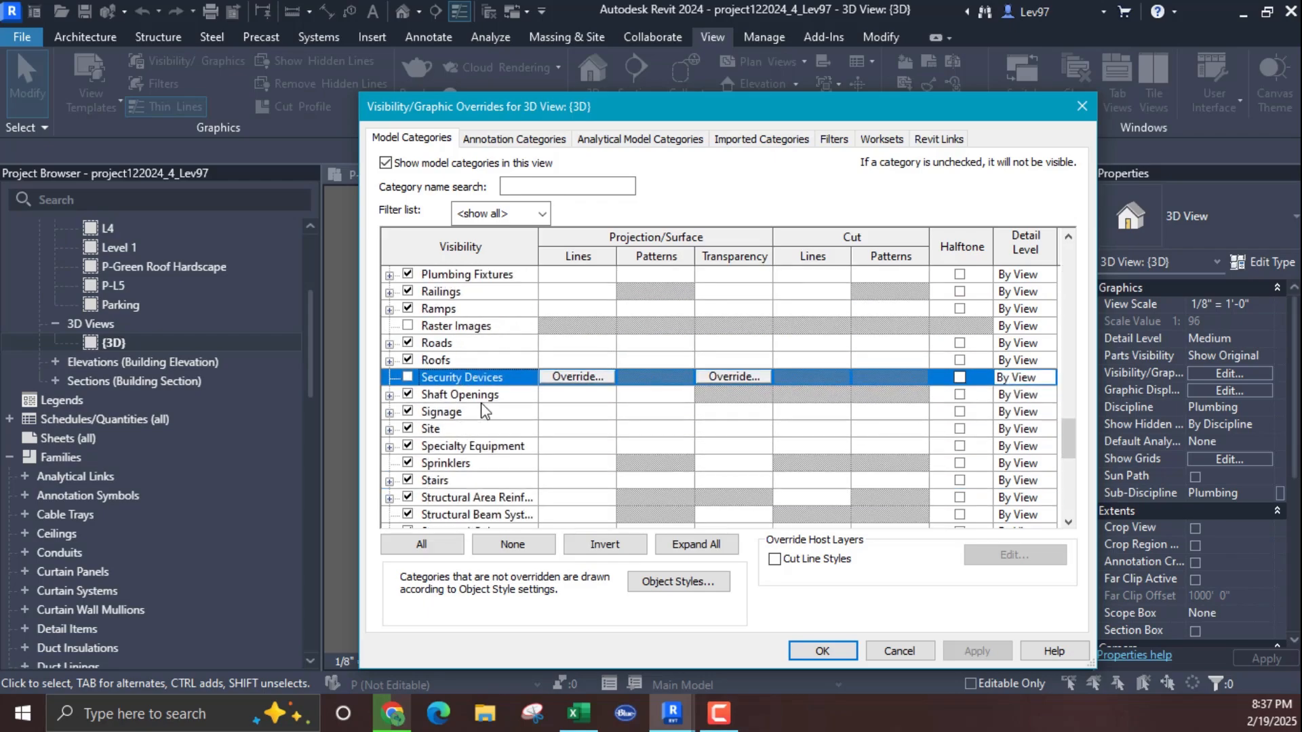
{"action": "scroll", "coordinate": [485, 425], "scroll_direction": "up", "scroll_amount": 1}
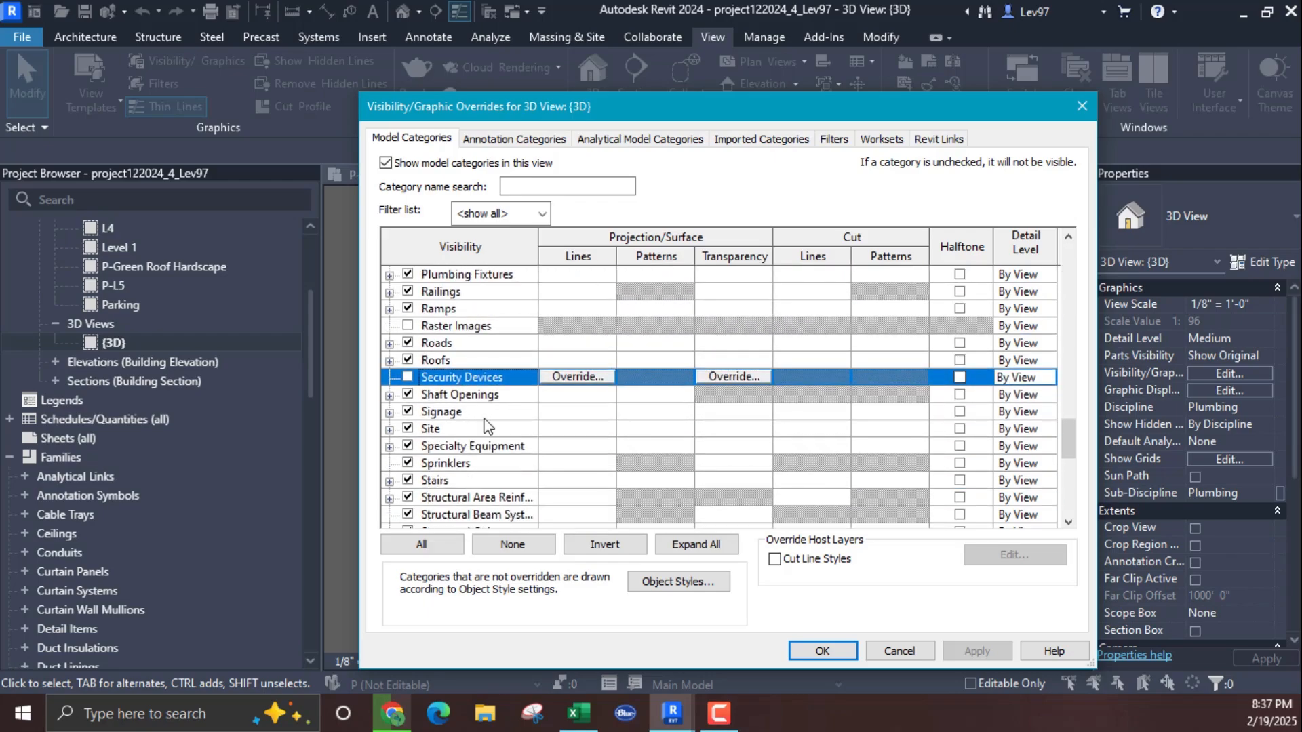
{"action": "left_click", "coordinate": [434, 545]}
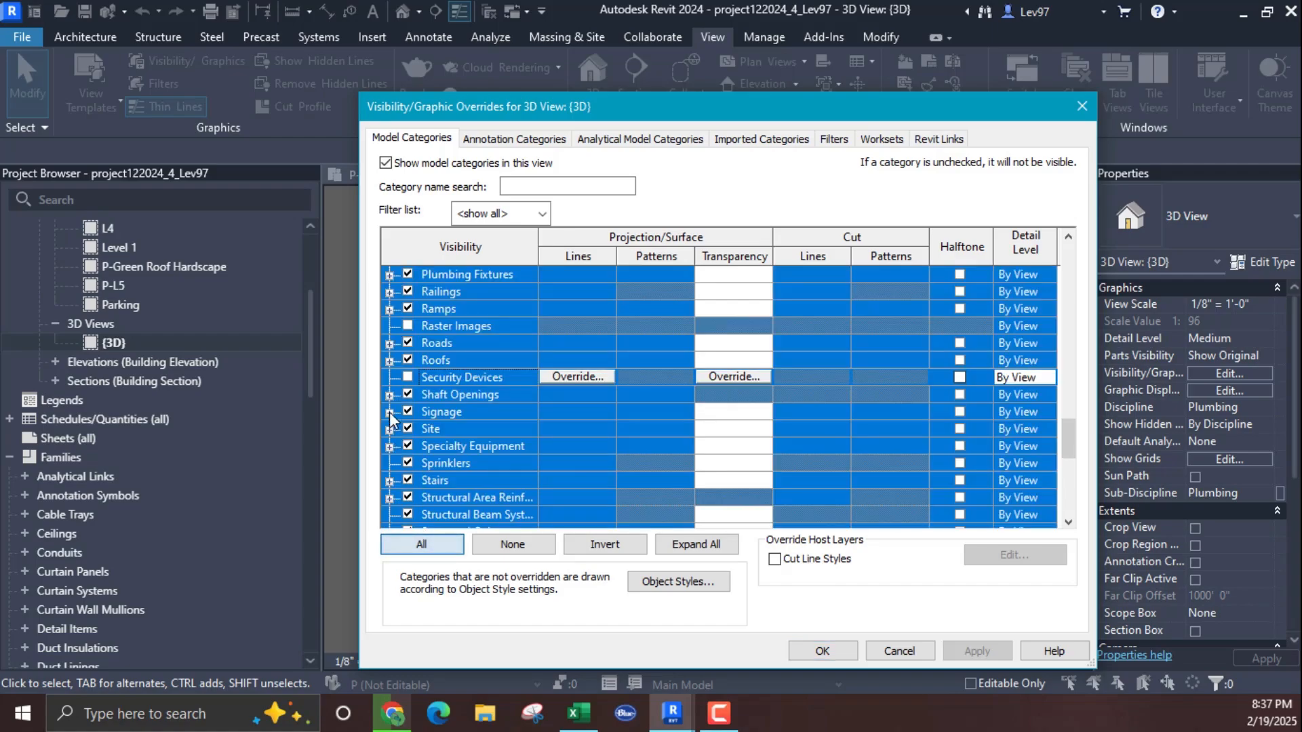
{"action": "left_click", "coordinate": [407, 377]}
{"action": "left_click", "coordinate": [513, 545]}
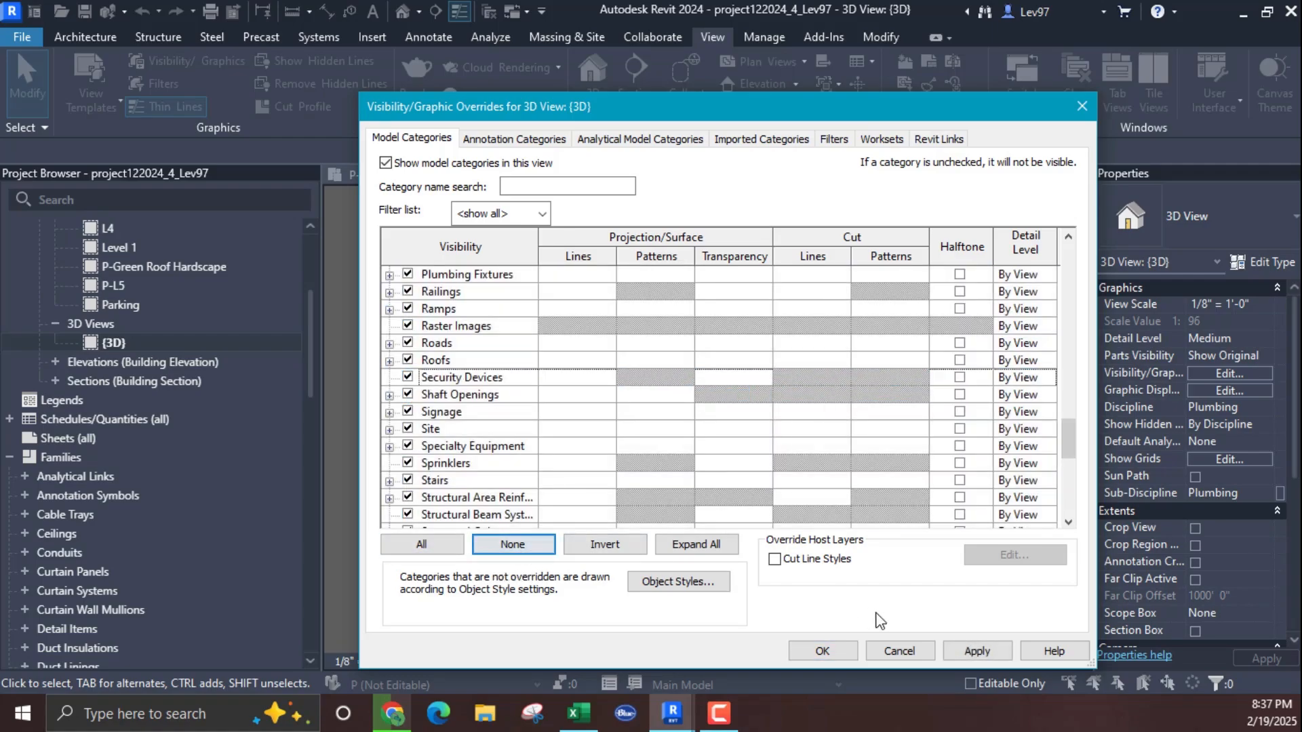
{"action": "left_click", "coordinate": [823, 651]}
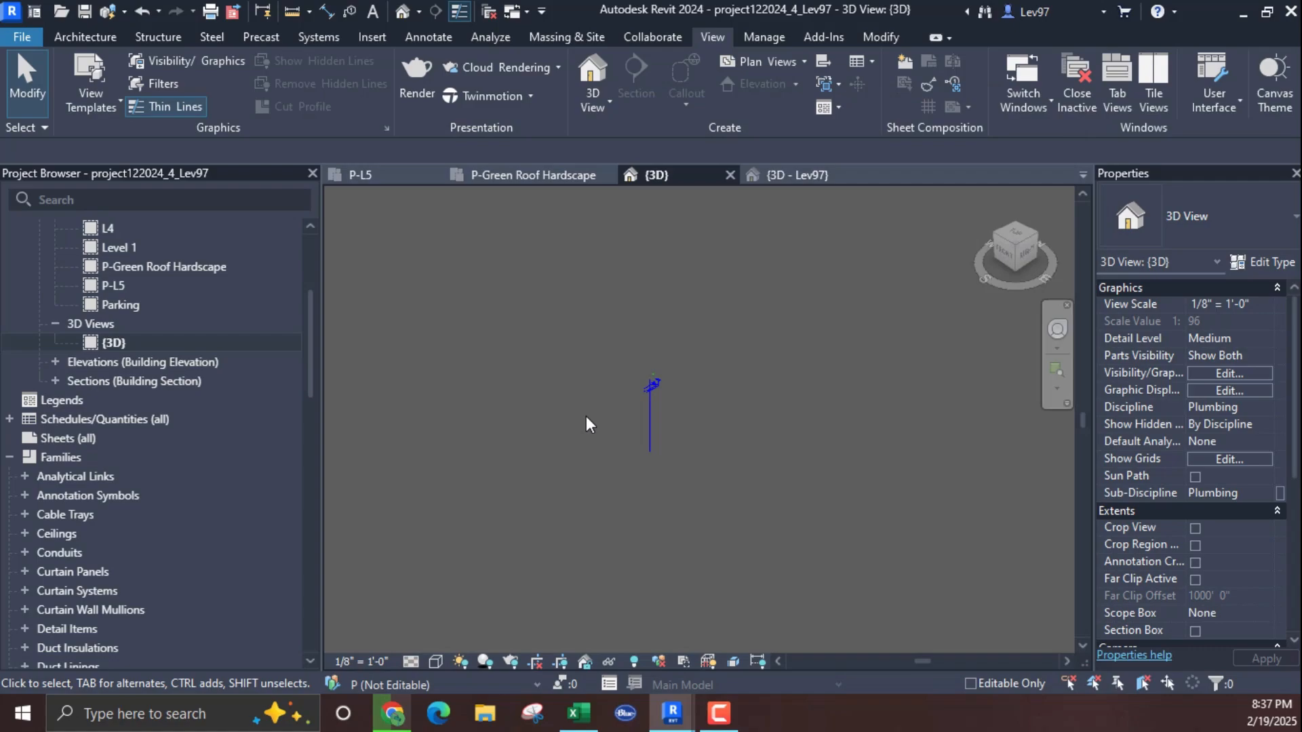
Step: Delete the {3D} view from the project
{"action": "scroll", "coordinate": [586, 424], "scroll_direction": "down", "scroll_amount": 2}
{"action": "middle_click_drag", "start_coordinate": [605, 424], "coordinate": [623, 461]}
{"action": "right_click", "coordinate": [148, 344]}
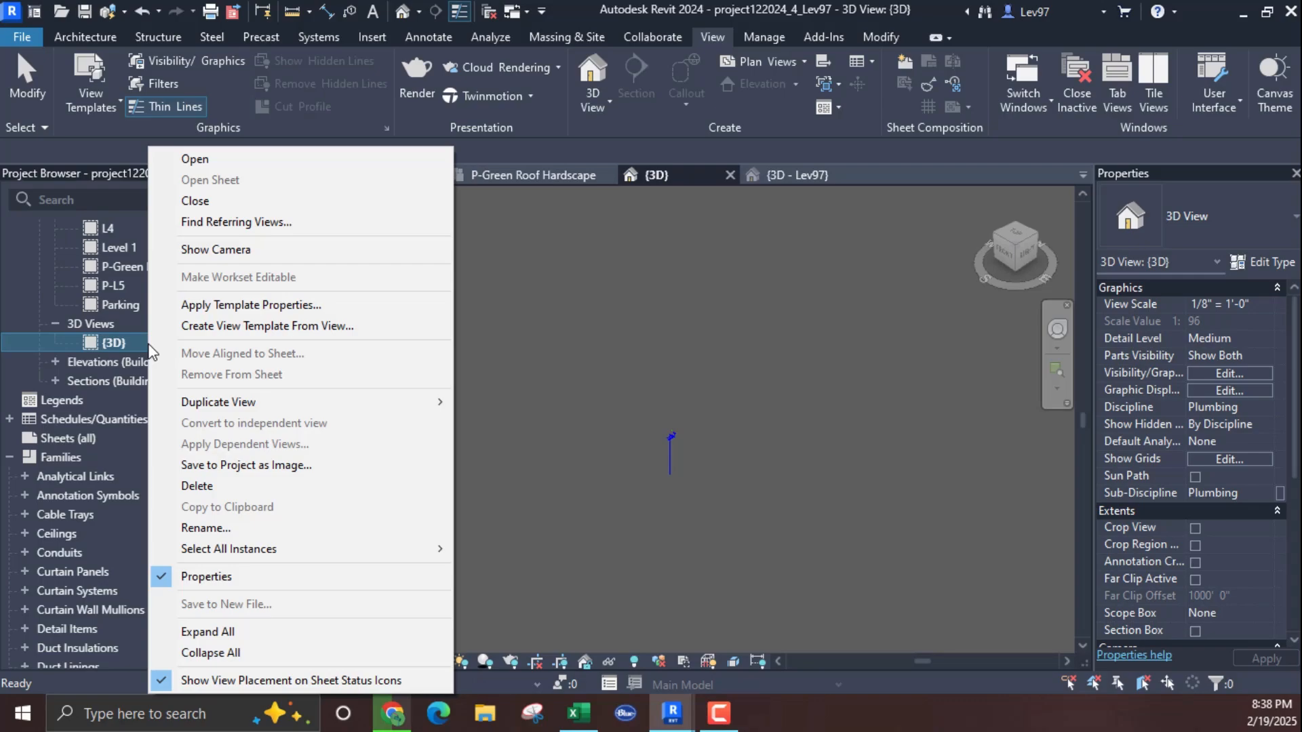
{"action": "left_click", "coordinate": [197, 486]}
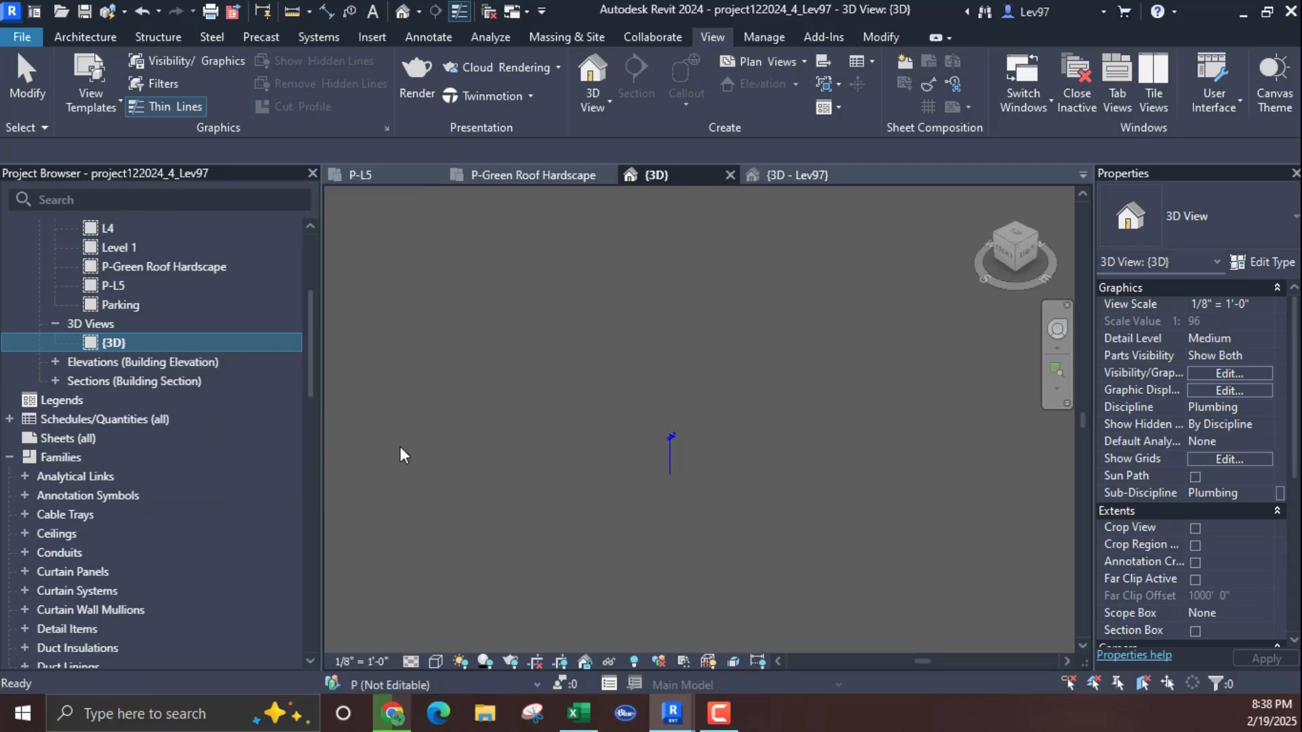
{"action": "left_click", "coordinate": [461, 442]}
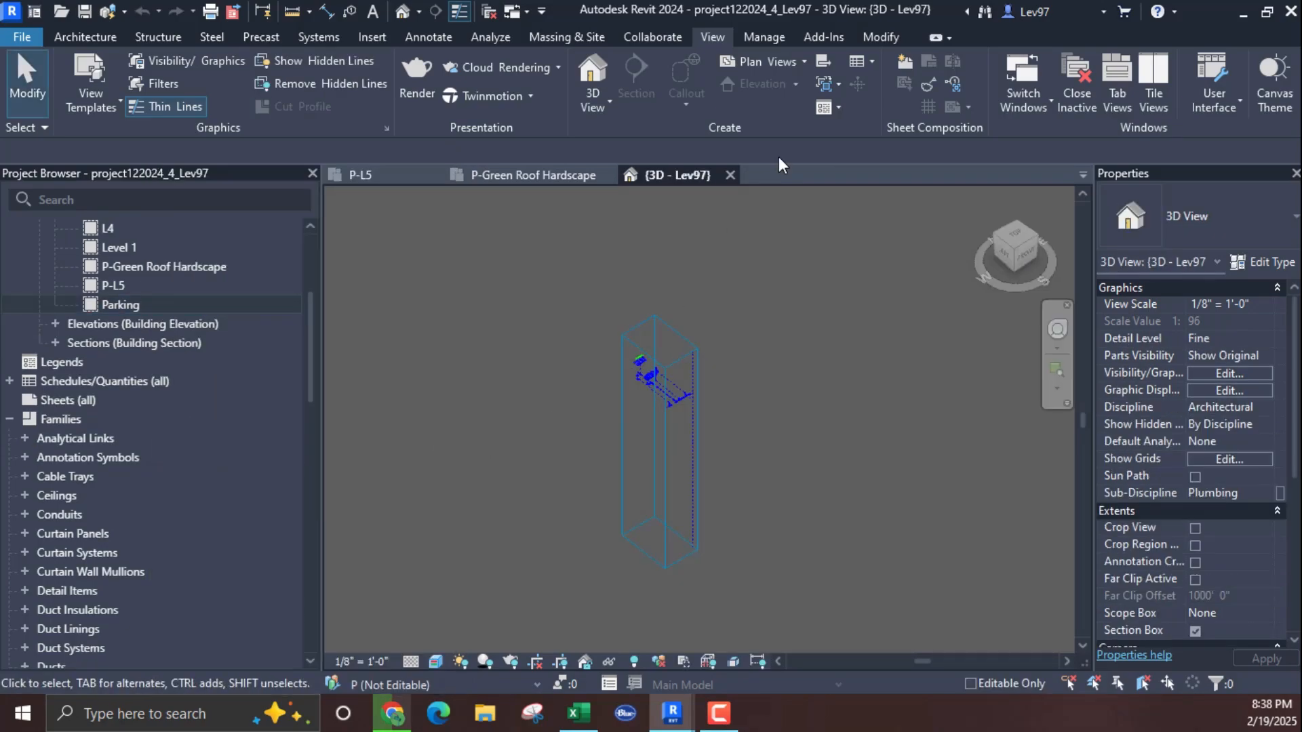
Step: Close the remaining 3D view with the section box and expand the Architectural discipline in the project's view list
{"action": "left_click", "coordinate": [733, 174]}
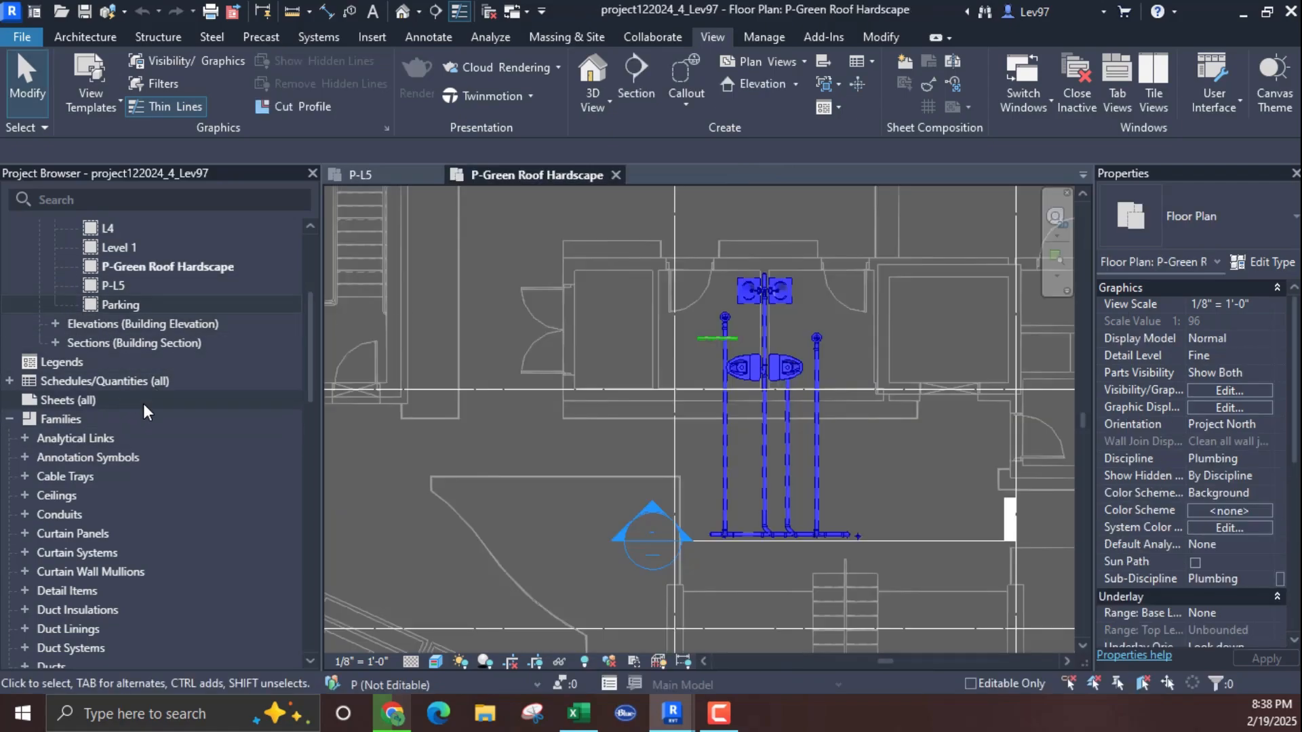
{"action": "scroll", "coordinate": [148, 400], "scroll_direction": "up", "scroll_amount": 4}
{"action": "left_click", "coordinate": [20, 247]}
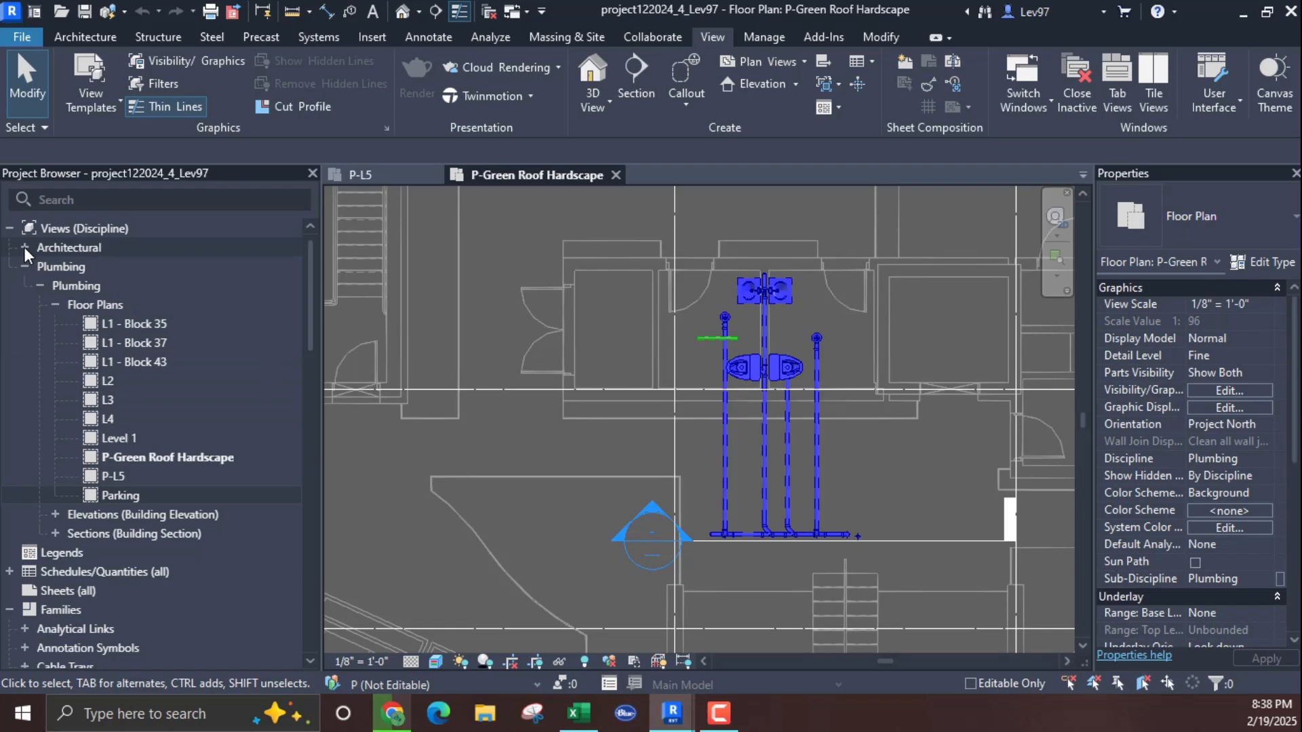
{"action": "left_click", "coordinate": [25, 248]}
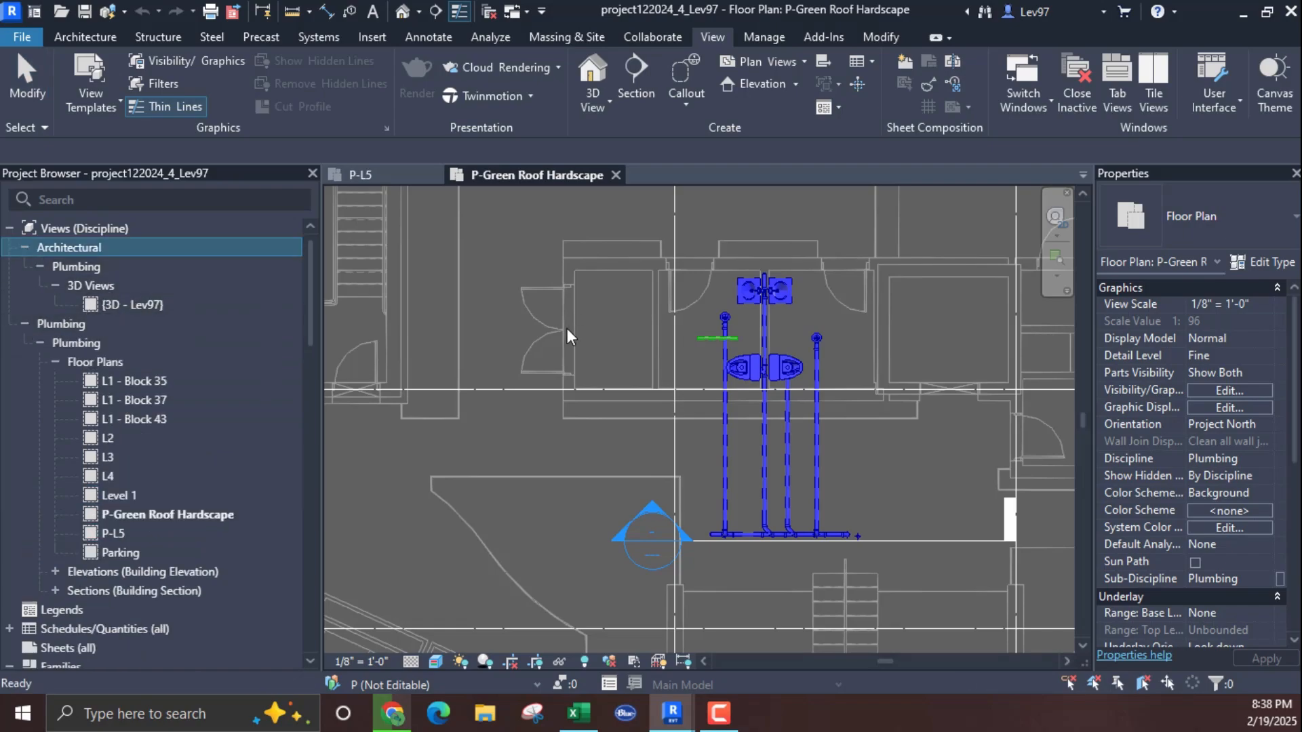
Step: Collapse the Architectural discipline in the project's view list and open the default 3D view
{"action": "left_click", "coordinate": [26, 247]}
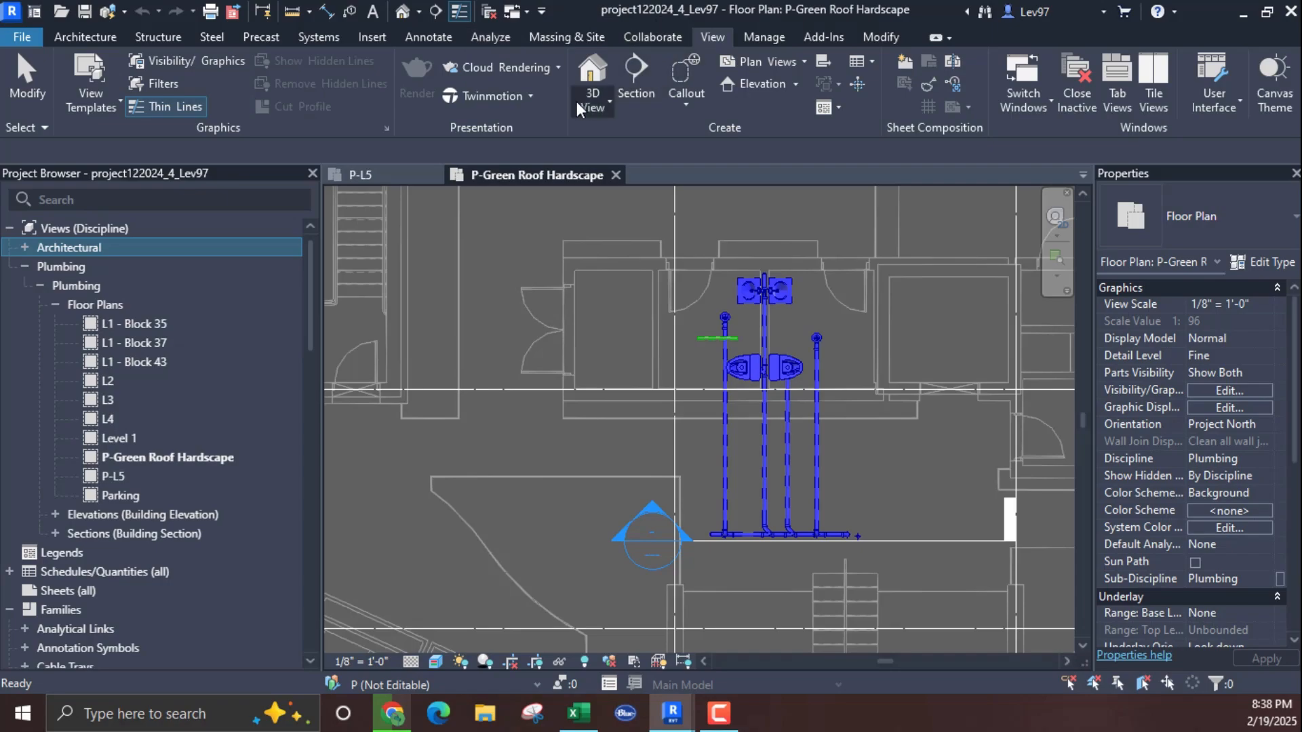
{"action": "left_click", "coordinate": [597, 111]}
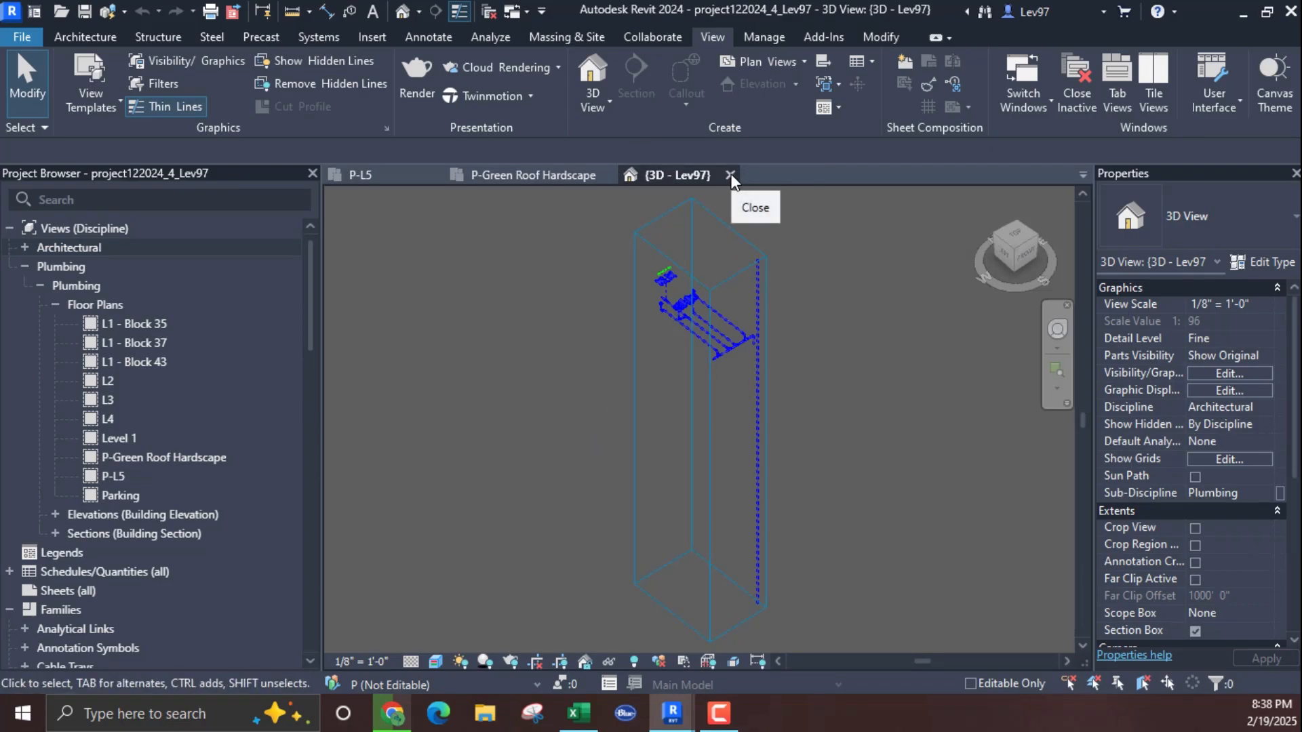
{"action": "scroll", "coordinate": [784, 291], "scroll_direction": "down", "scroll_amount": 3}
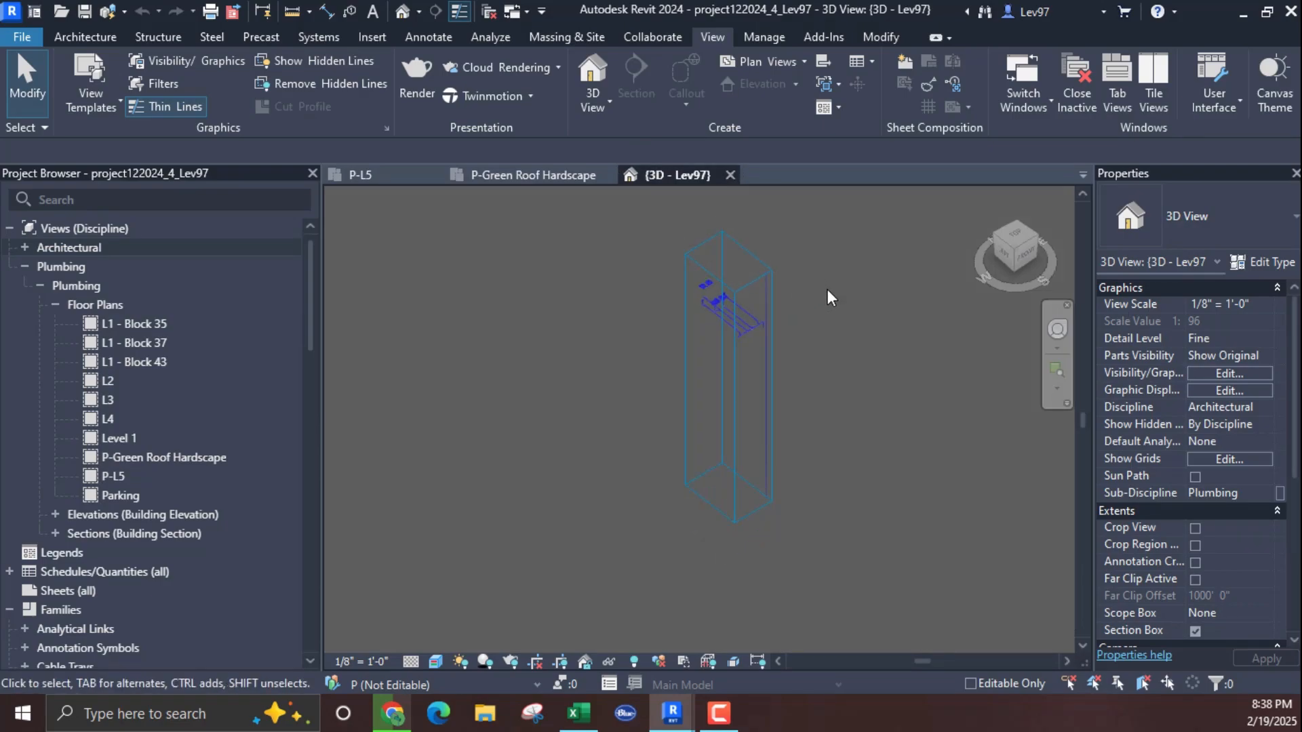
{"action": "middle_click_drag", "start_coordinate": [827, 289], "coordinate": [779, 394]}
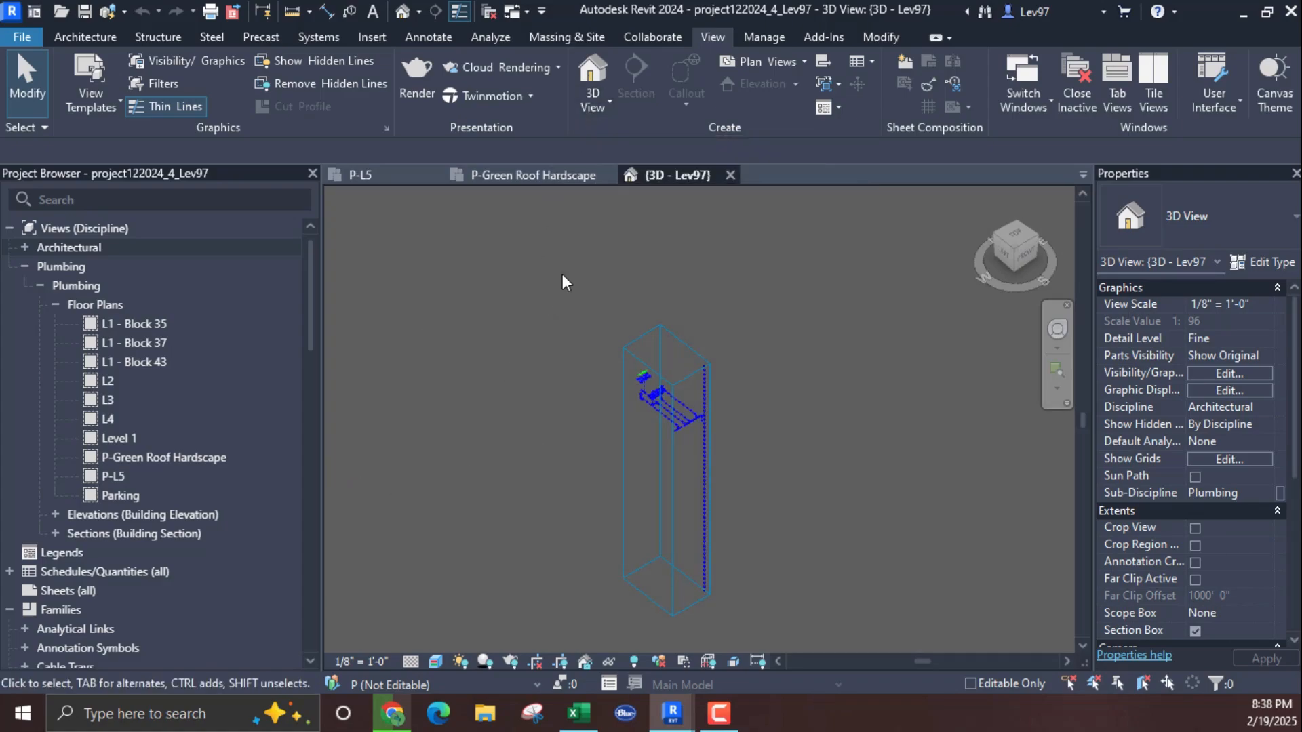
Step: Close and reopen the default 3D view, and close the P-L5 floor plan
{"action": "left_click", "coordinate": [731, 175]}
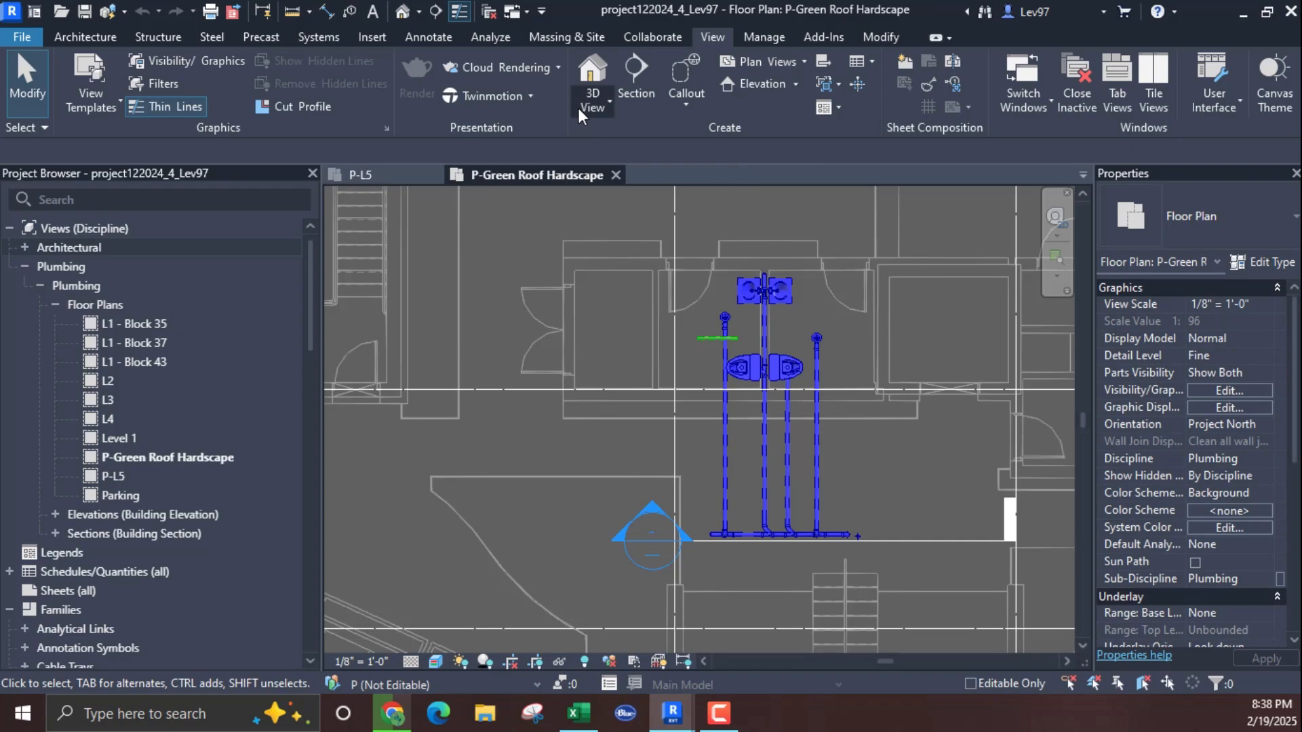
{"action": "left_click", "coordinate": [606, 105]}
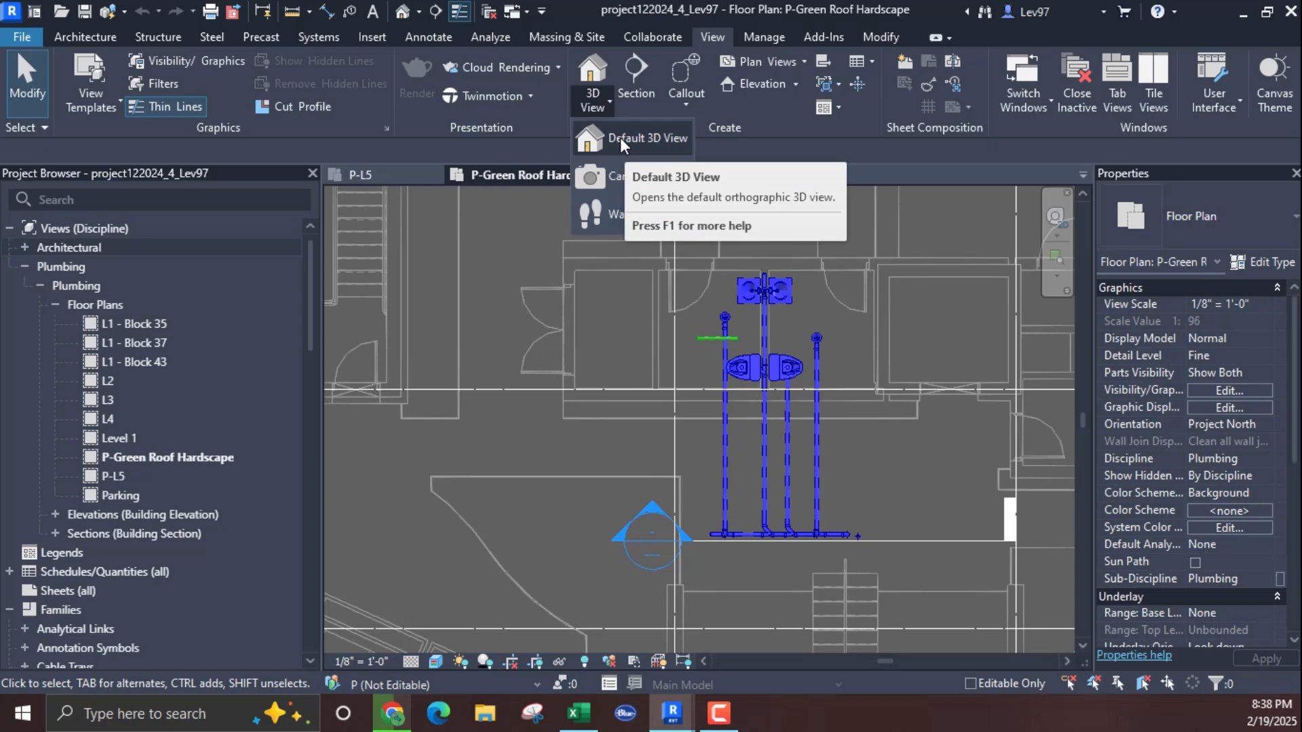
{"action": "left_click", "coordinate": [620, 137]}
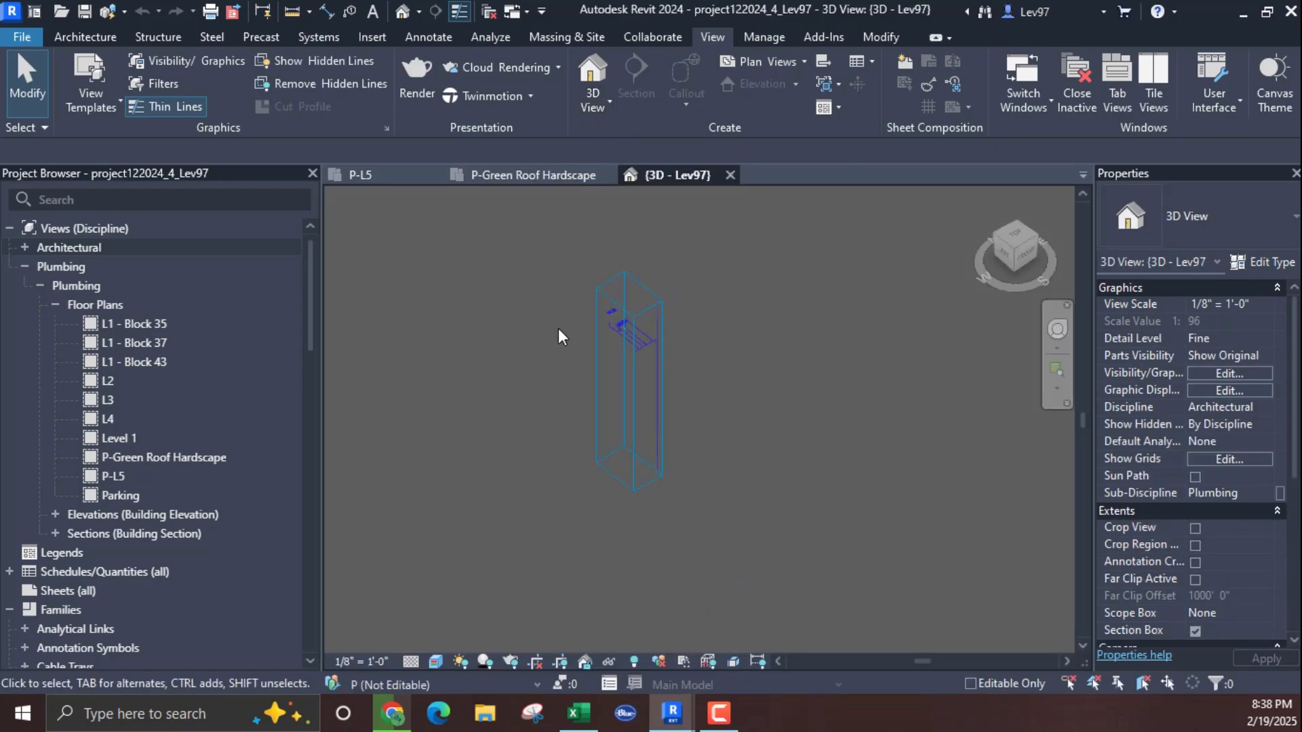
{"action": "scroll", "coordinate": [587, 381], "scroll_direction": "down", "scroll_amount": 2}
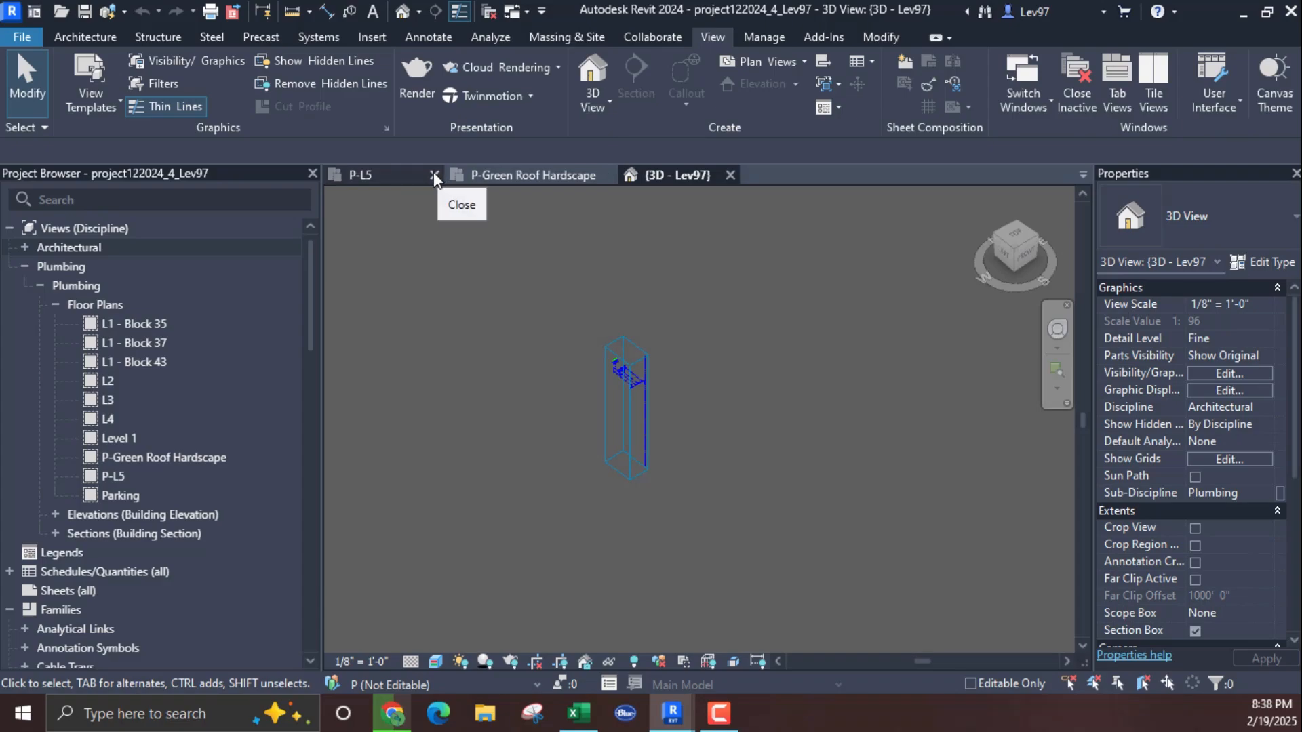
{"action": "left_click", "coordinate": [434, 174]}
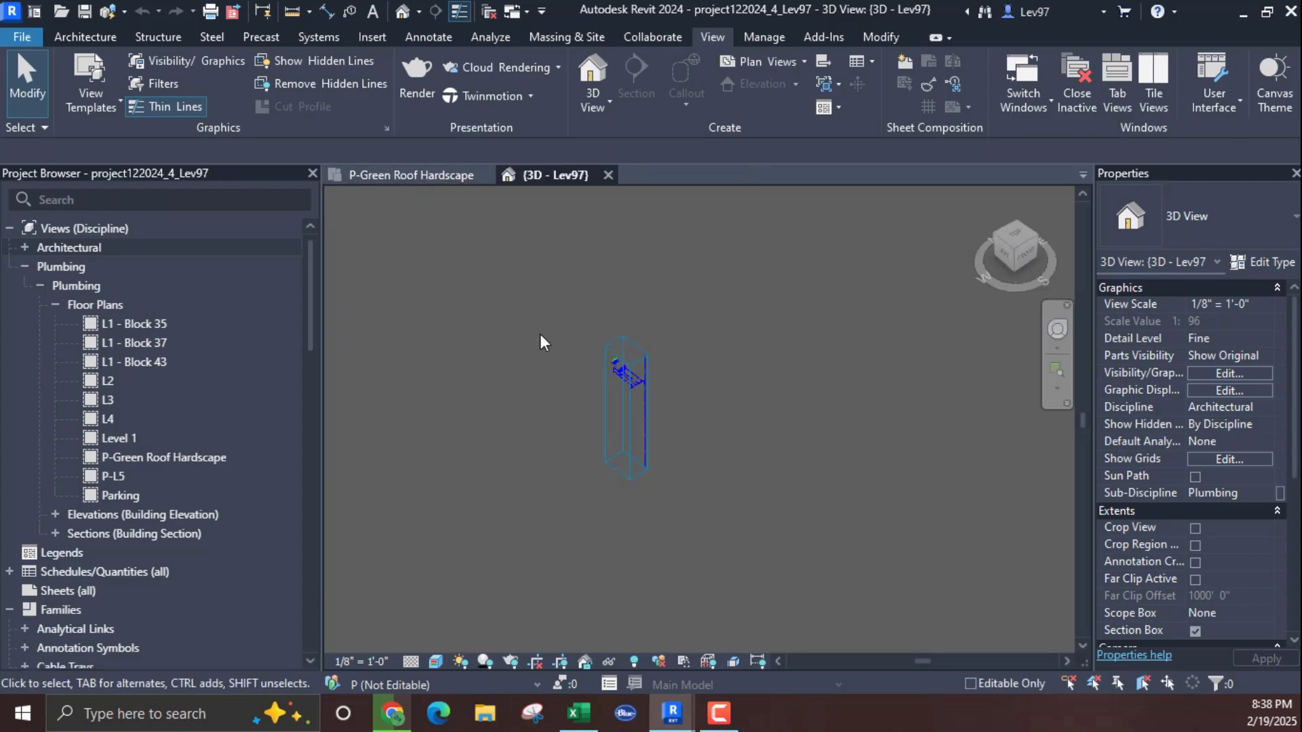
Step: Enlarge the section box horizontally on all four sides, well beyond the restroom plumbing
{"action": "left_click", "coordinate": [633, 343]}
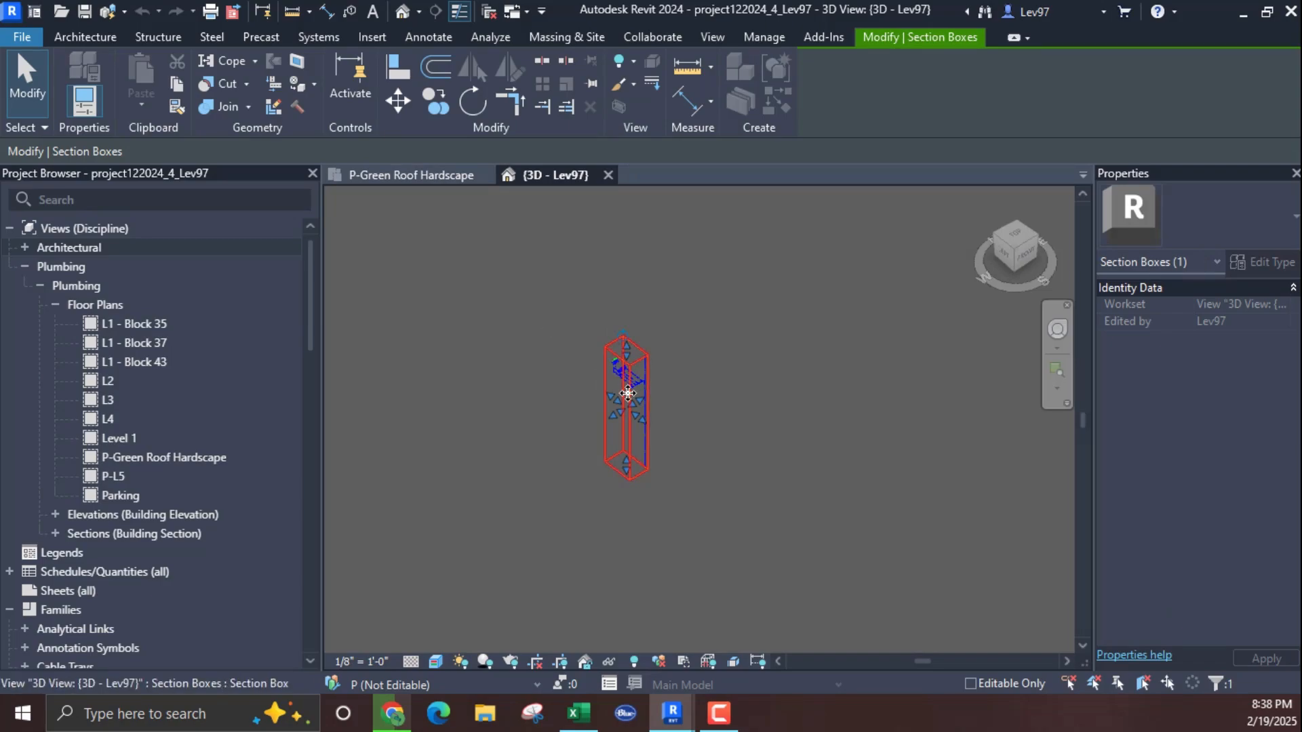
{"action": "left_click_drag", "start_coordinate": [642, 421], "coordinate": [796, 515]}
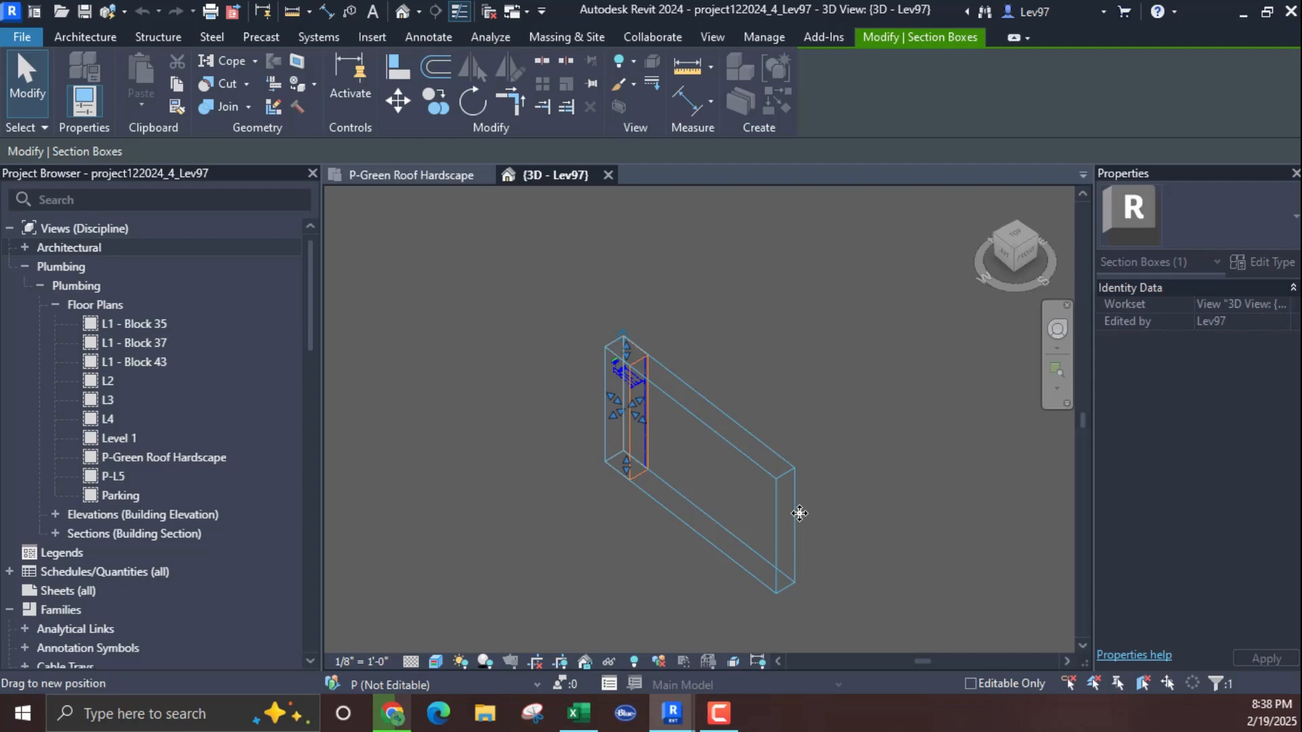
{"action": "left_click_drag", "start_coordinate": [712, 459], "coordinate": [837, 359]}
{"action": "left_click_drag", "start_coordinate": [662, 495], "coordinate": [474, 515]}
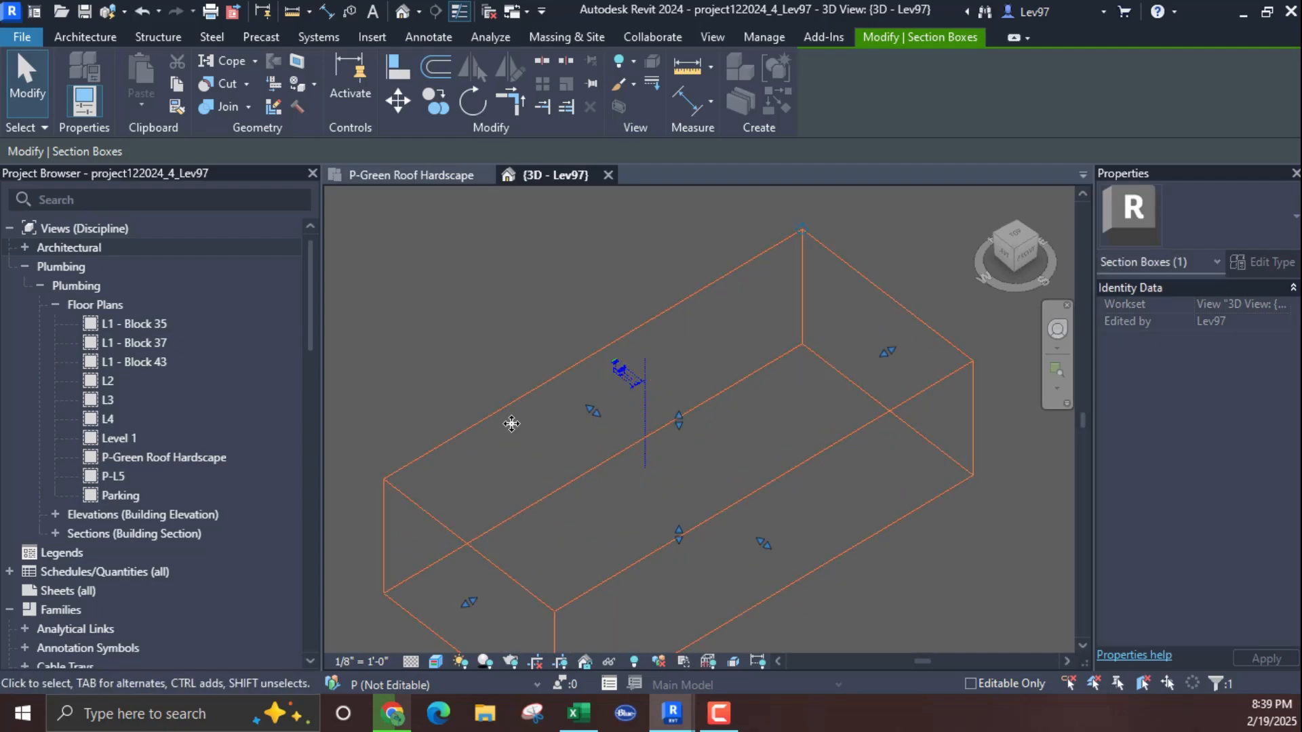
{"action": "left_click_drag", "start_coordinate": [594, 412], "coordinate": [426, 280]}
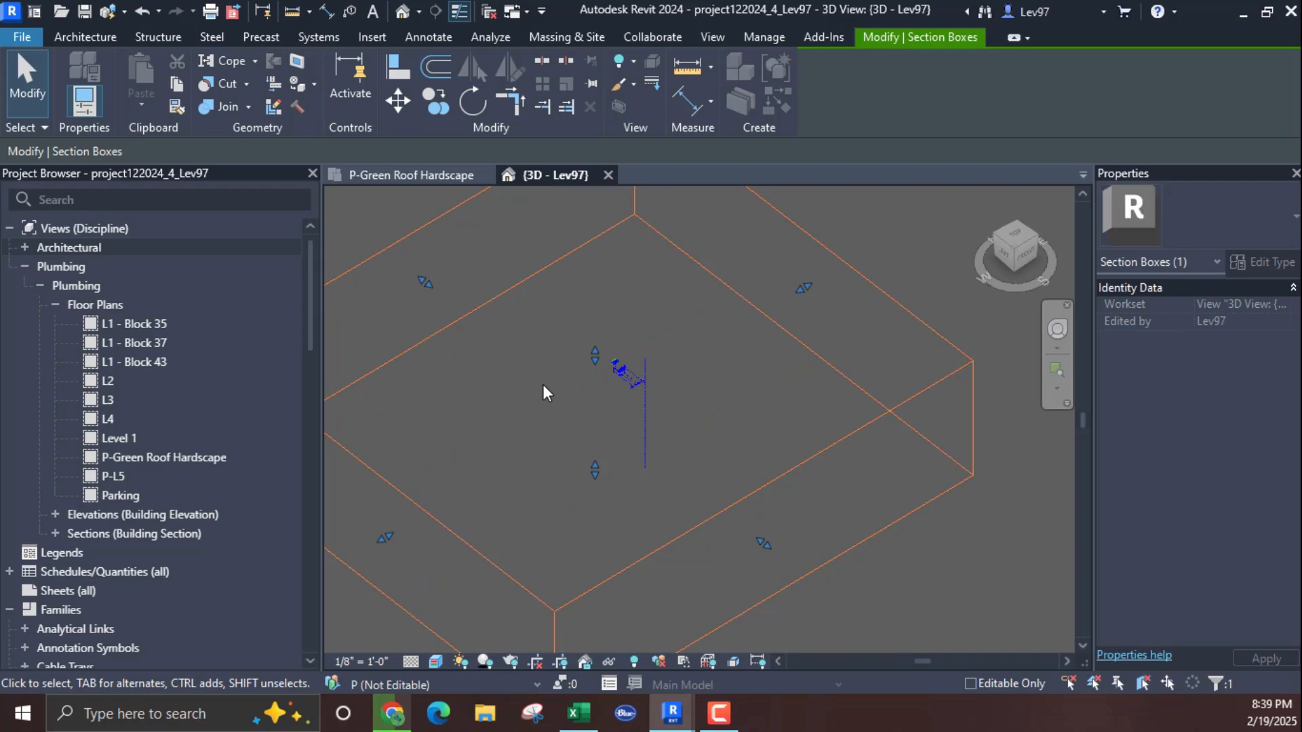
{"action": "left_click", "coordinate": [584, 409]}
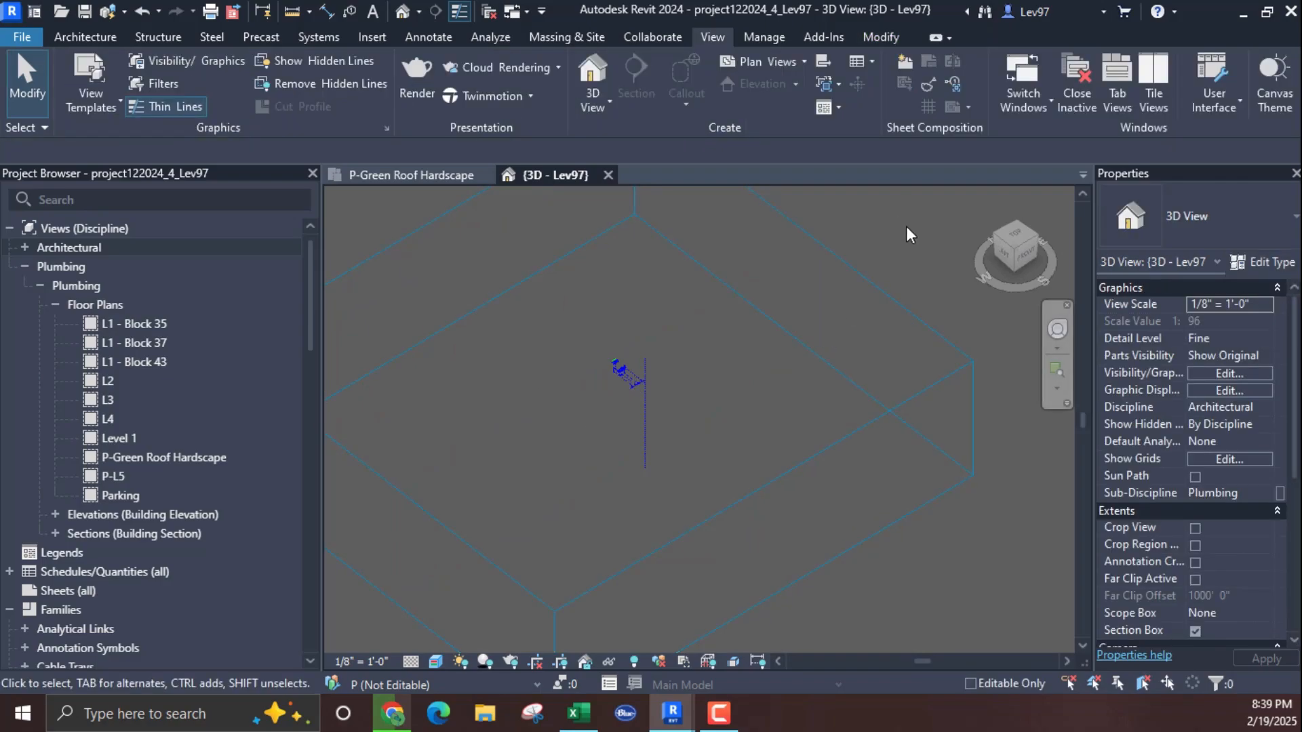
Step: Hide the Section Boxes annotation category in the 3D view and undo that change
{"action": "left_click", "coordinate": [1229, 373]}
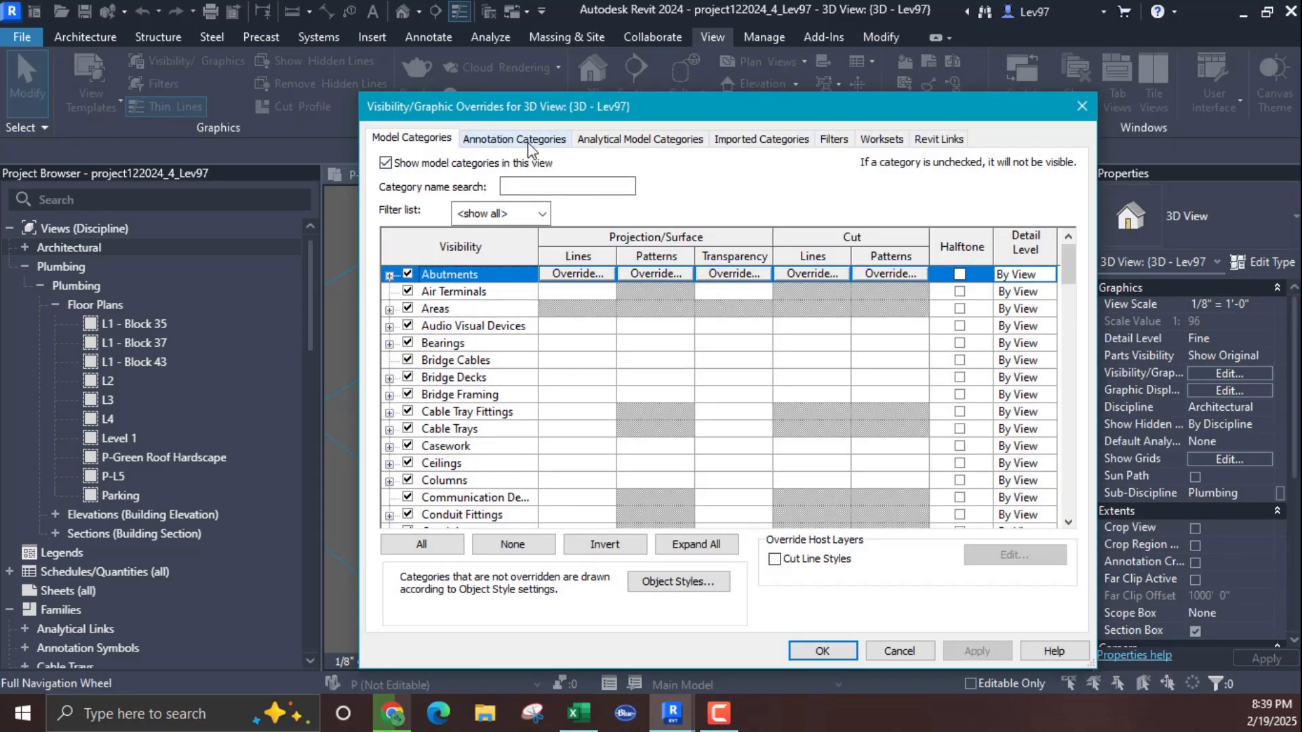
{"action": "left_click", "coordinate": [530, 144]}
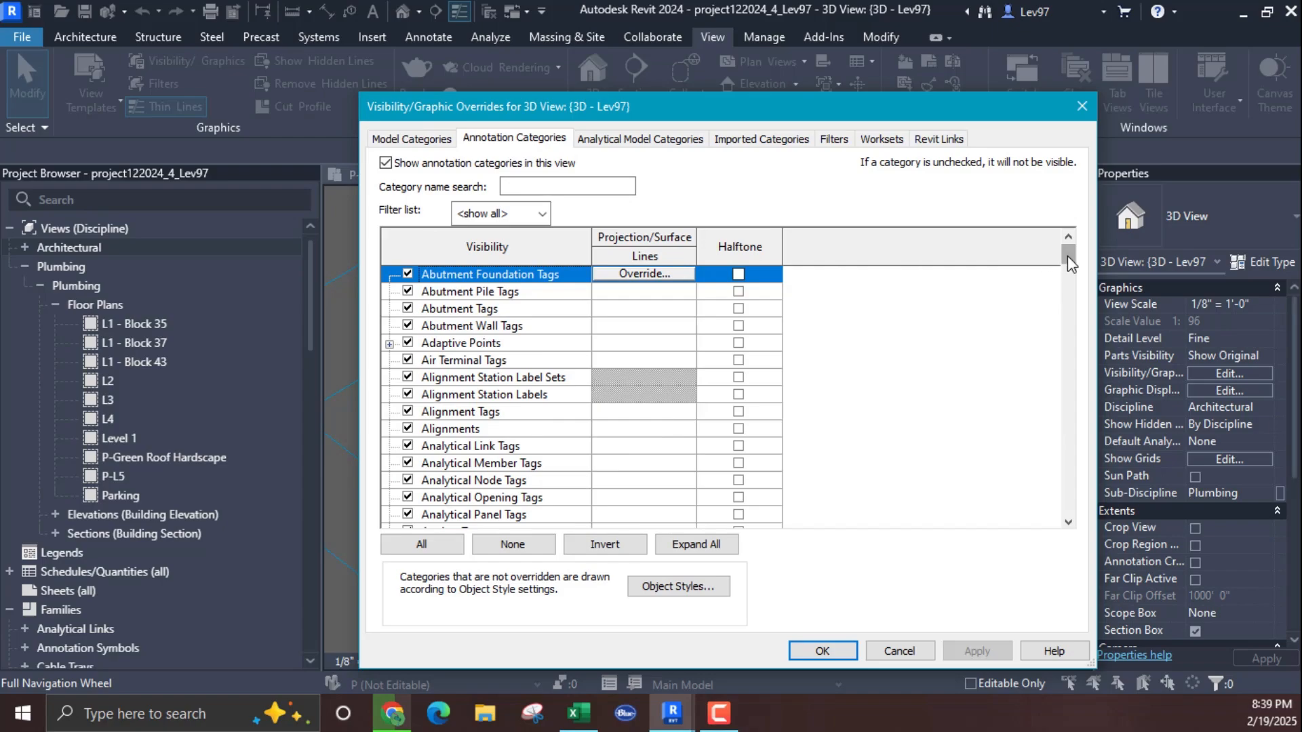
{"action": "left_click_drag", "start_coordinate": [1068, 258], "coordinate": [1079, 398]}
{"action": "left_click", "coordinate": [442, 306]}
{"action": "key", "text": "s"}
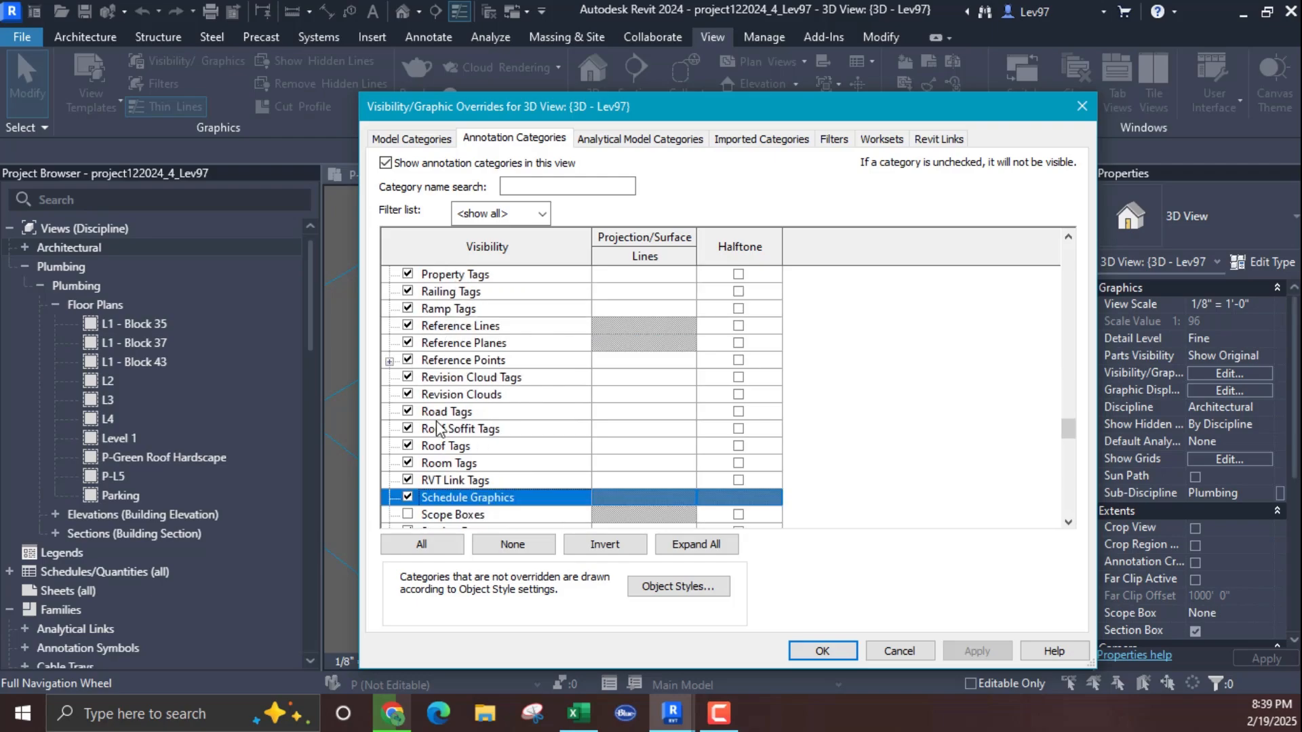
{"action": "scroll", "coordinate": [438, 429], "scroll_direction": "down", "scroll_amount": 1}
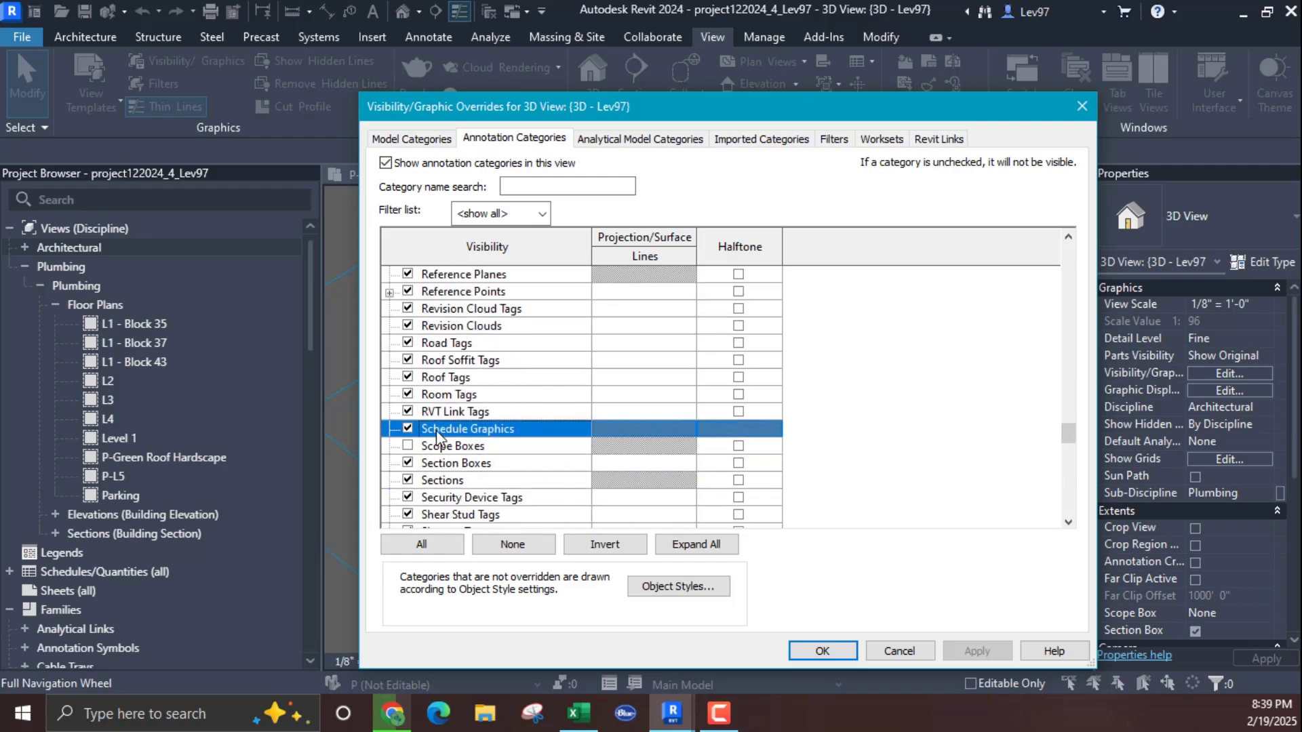
{"action": "left_click", "coordinate": [407, 463]}
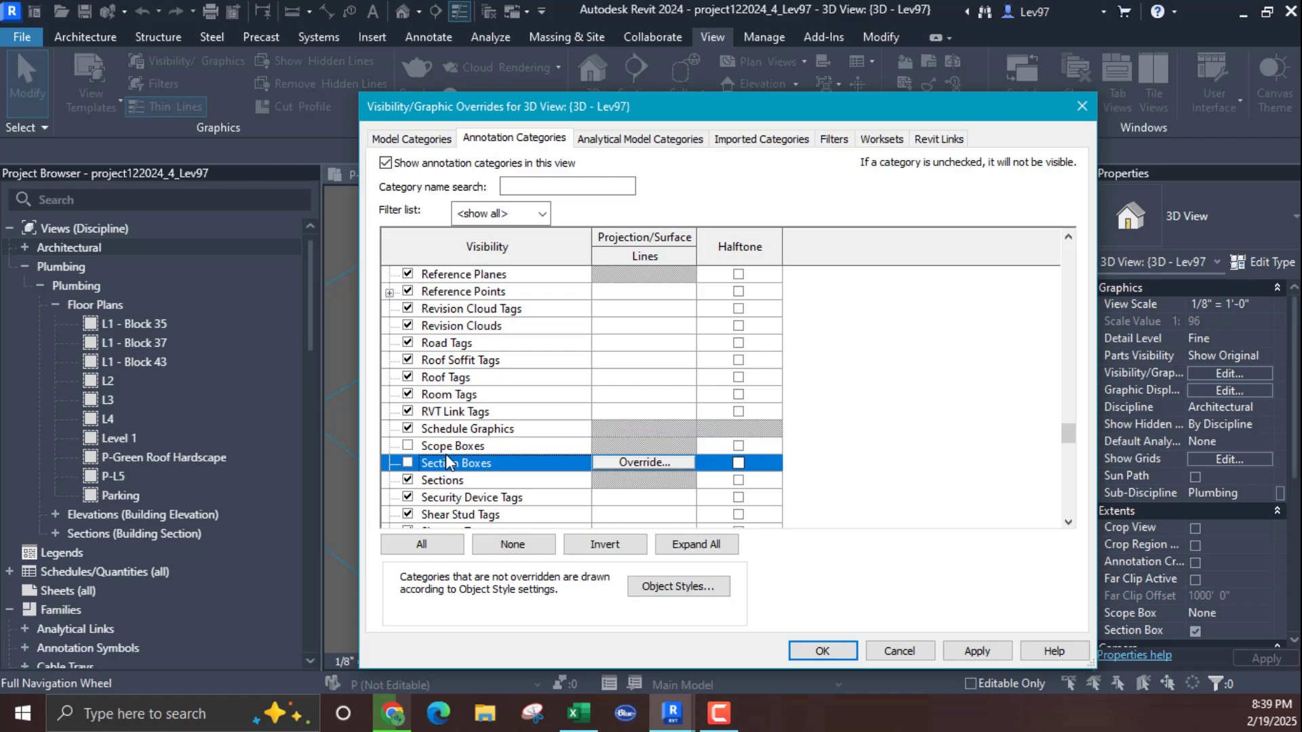
{"action": "left_click", "coordinate": [823, 652]}
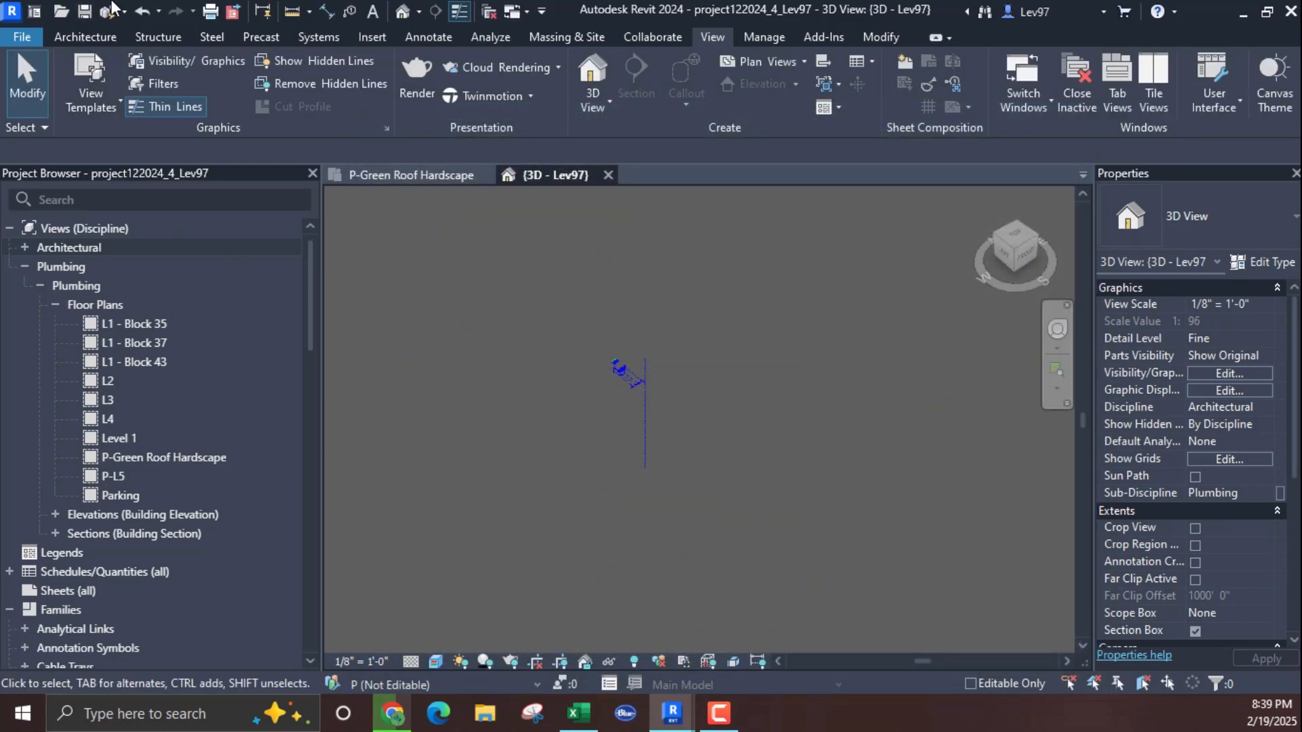
{"action": "left_click", "coordinate": [141, 12]}
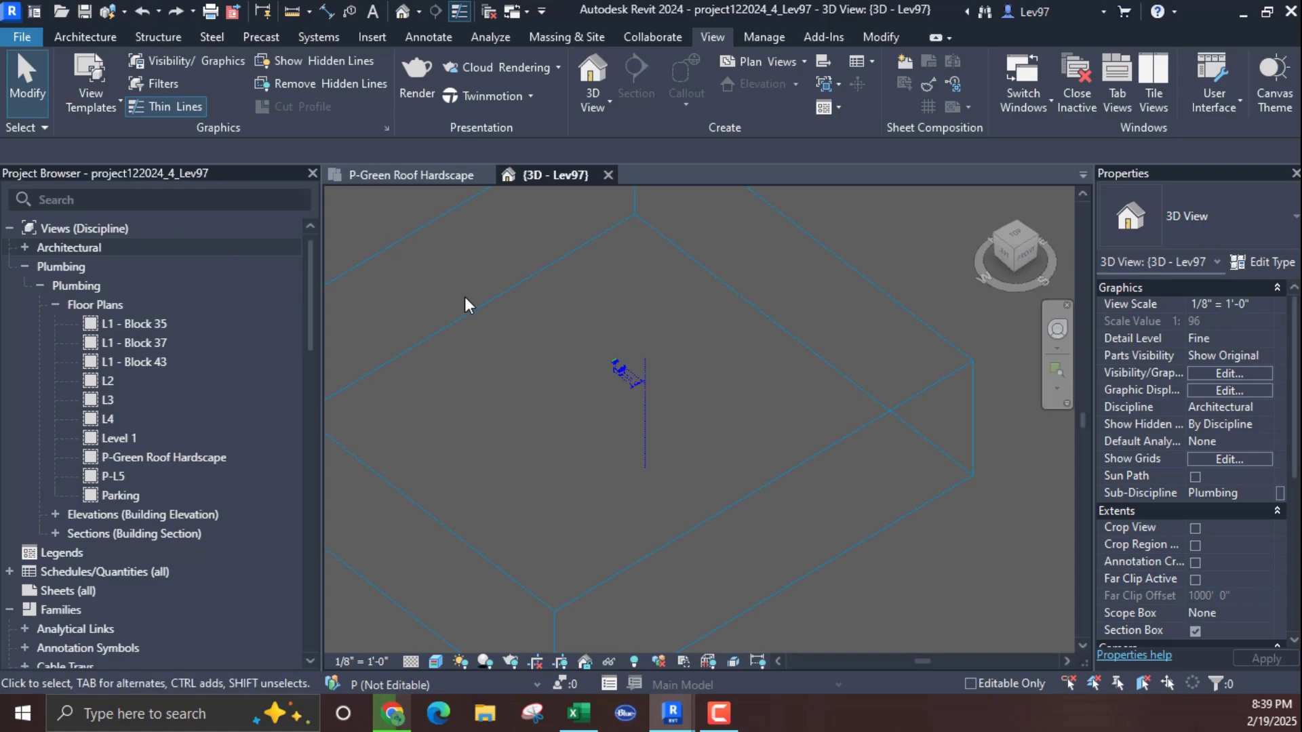
Step: Extend one side of the section box further out, raise its top and lower its bottom well past the plumbing
{"action": "scroll", "coordinate": [535, 401], "scroll_direction": "down", "scroll_amount": 2}
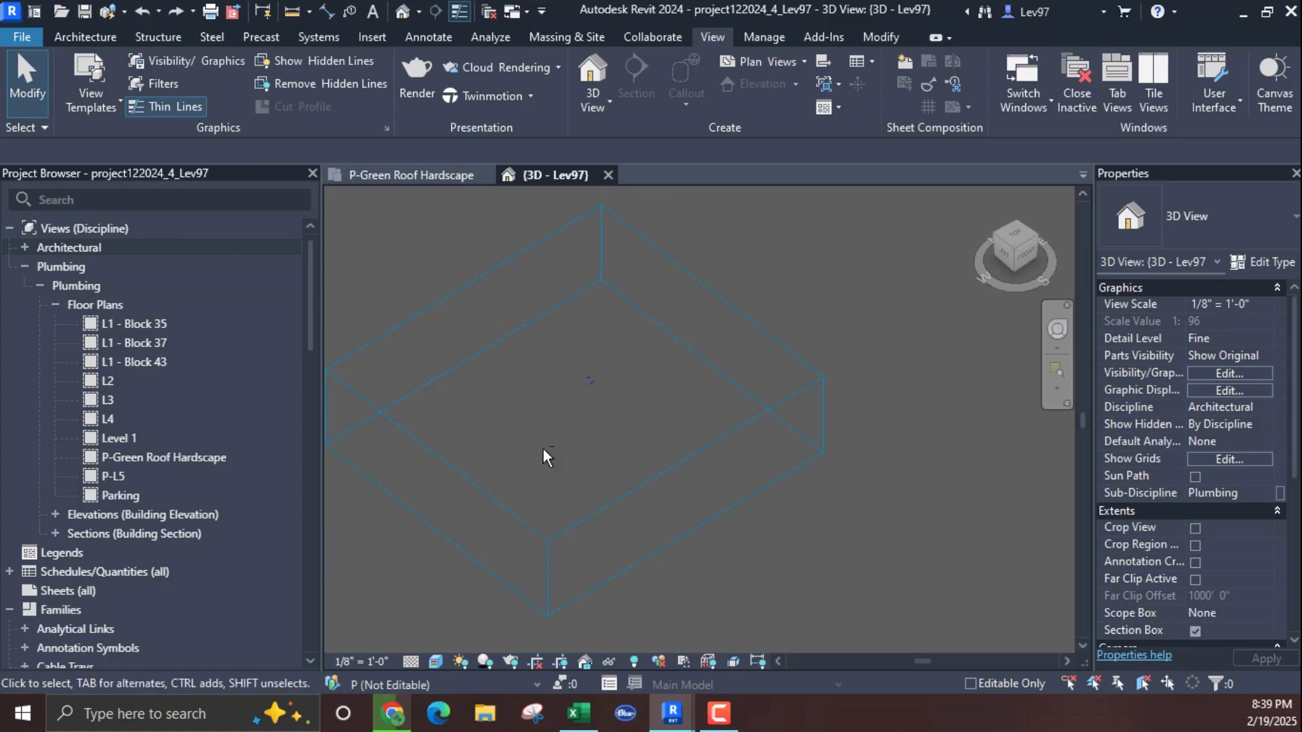
{"action": "mouse_move", "coordinate": [543, 448]}
{"action": "middle_mouse_down", "text": "shift"}
{"action": "mouse_move", "coordinate": [560, 360]}
{"action": "mouse_move", "coordinate": [566, 439]}
{"action": "middle_mouse_up", "text": "shift"}
{"action": "scroll", "coordinate": [532, 389], "scroll_direction": "down", "scroll_amount": 2}
{"action": "middle_click_drag", "start_coordinate": [532, 388], "coordinate": [674, 441]}
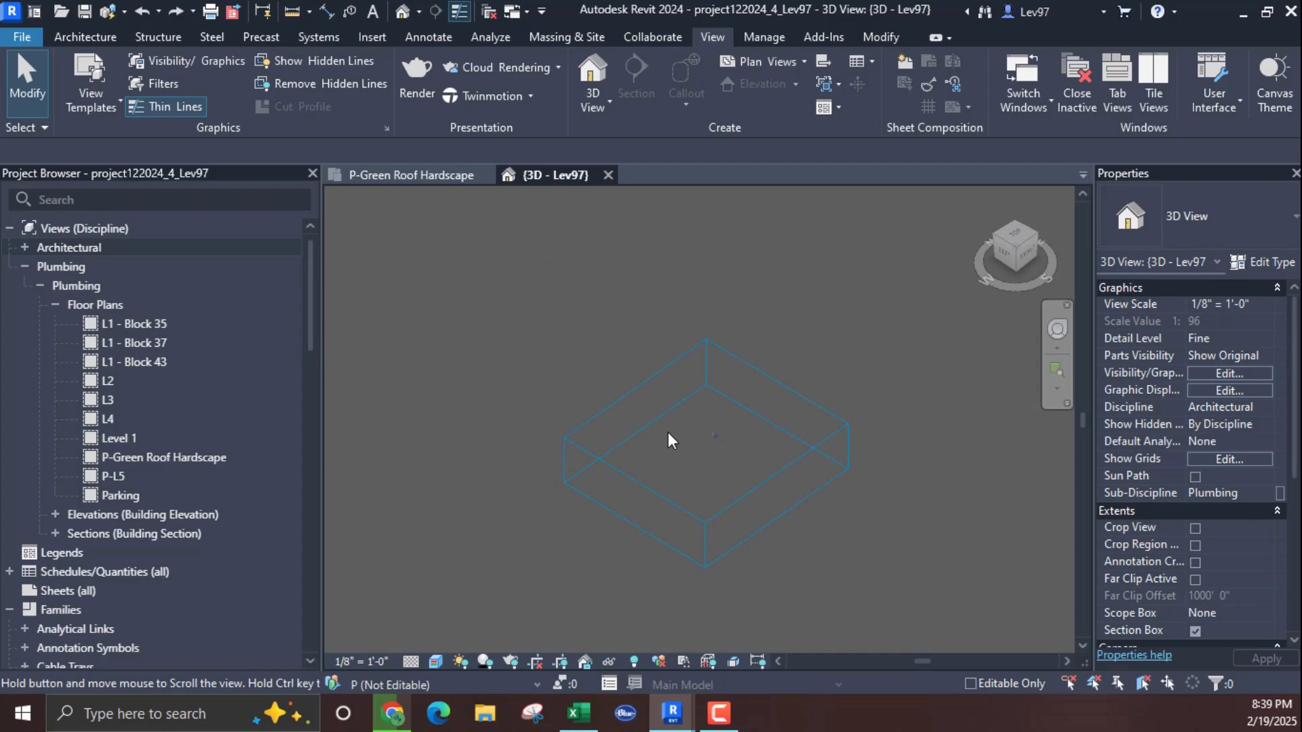
{"action": "left_click", "coordinate": [632, 400]}
{"action": "left_click_drag", "start_coordinate": [637, 411], "coordinate": [560, 366]}
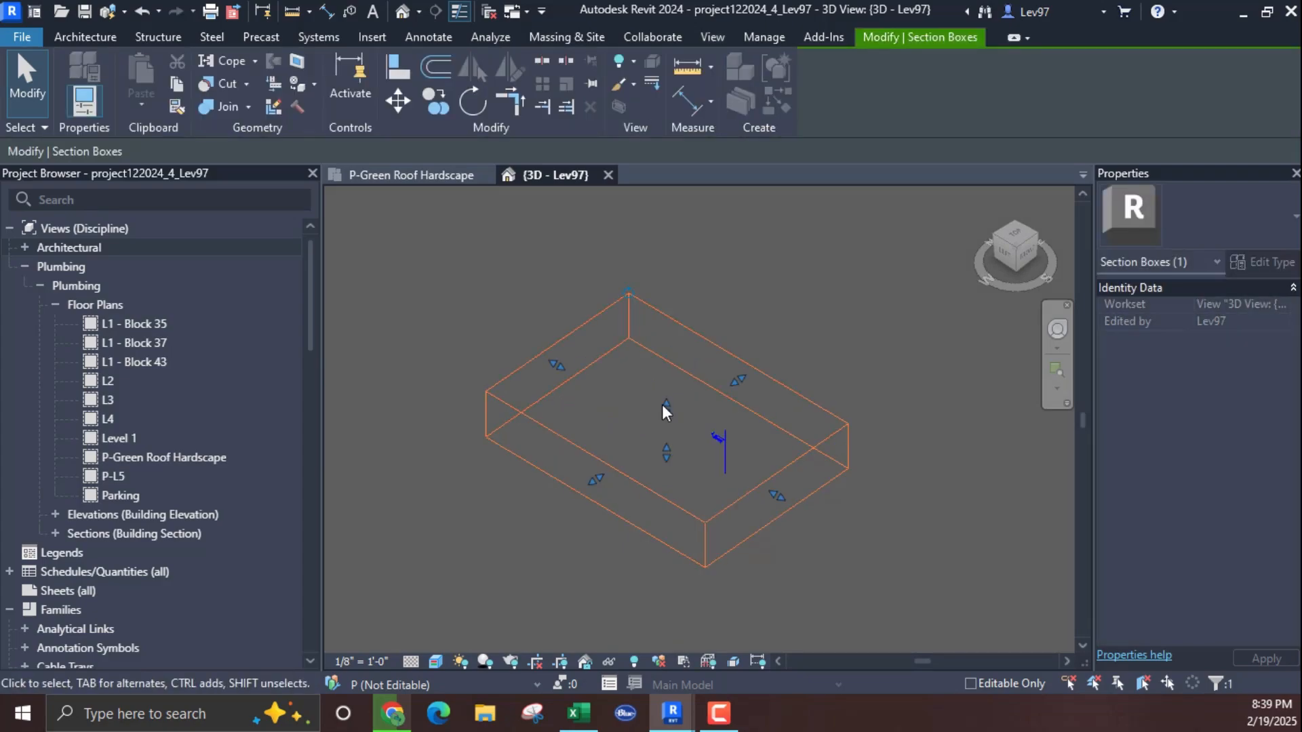
{"action": "left_click_drag", "start_coordinate": [663, 406], "coordinate": [663, 316]}
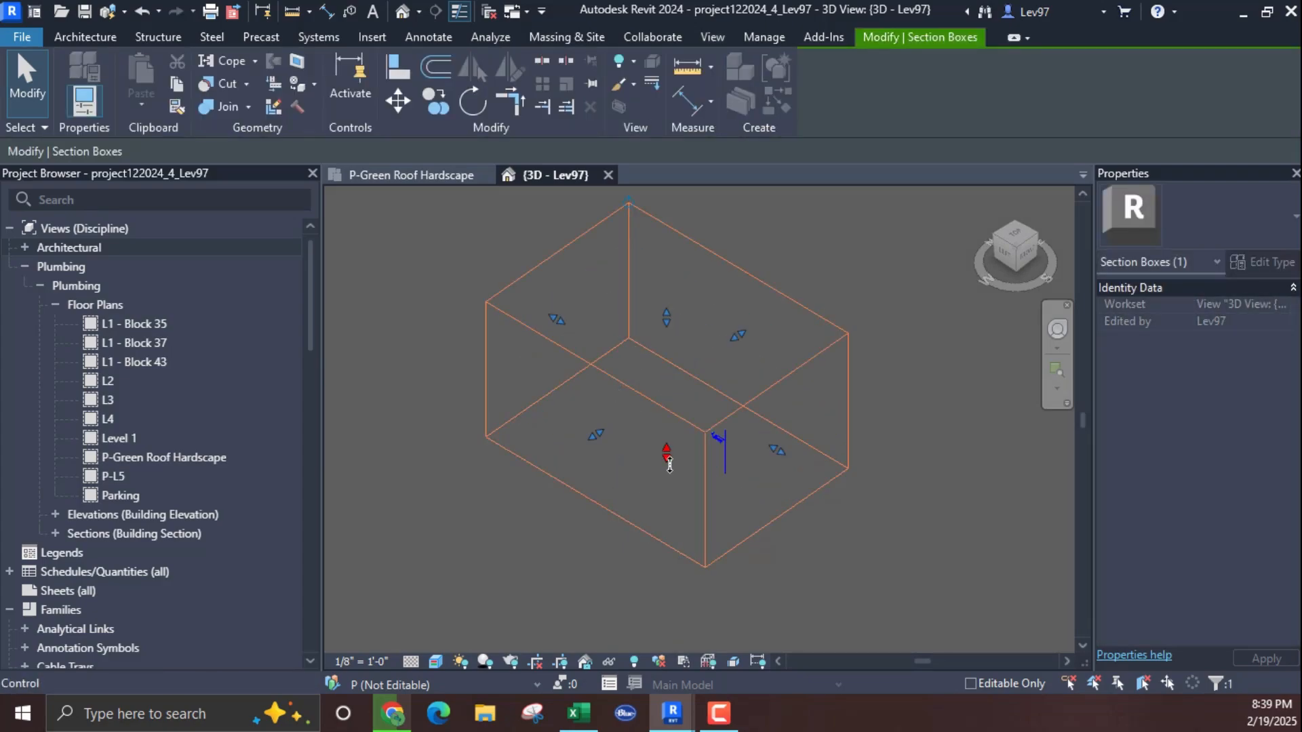
{"action": "left_click_drag", "start_coordinate": [665, 455], "coordinate": [665, 560]}
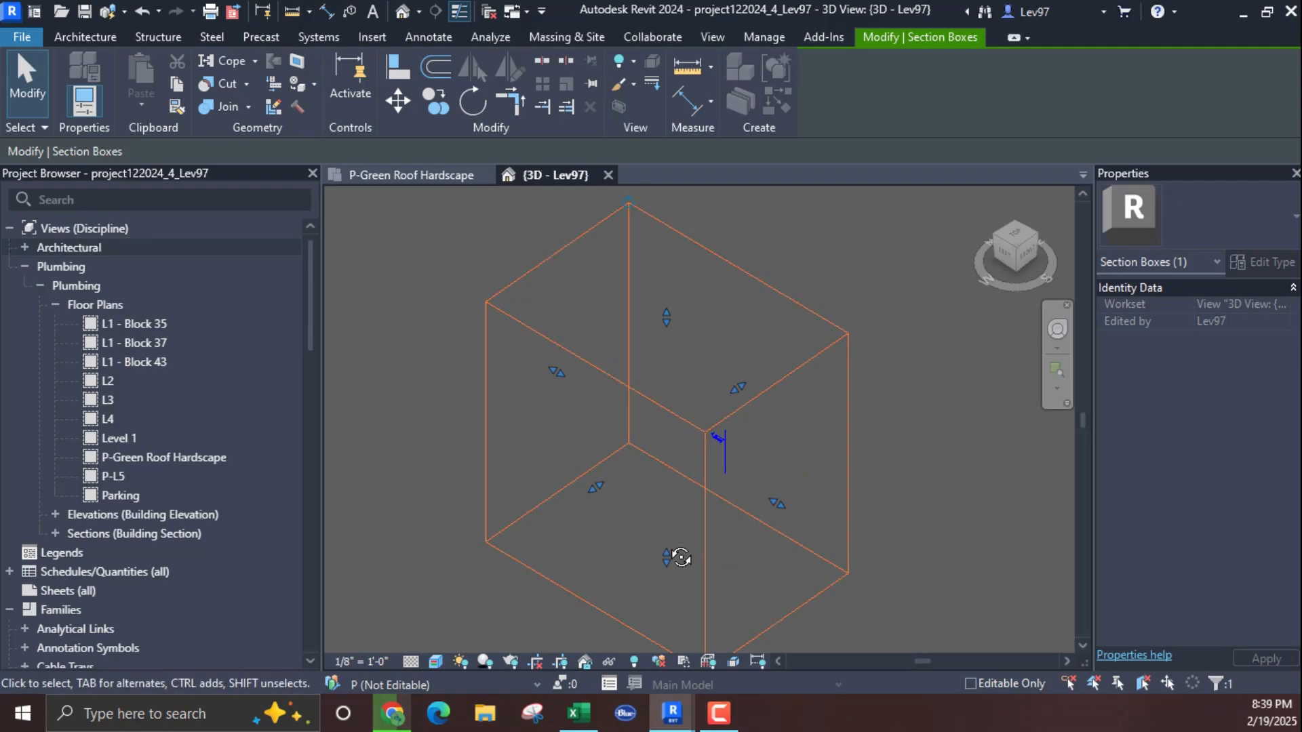
Step: Pull two more vertical sides of the section box further outward around the plumbing
{"action": "middle_click_drag", "start_coordinate": [681, 557], "coordinate": [776, 520], "text": "shift"}
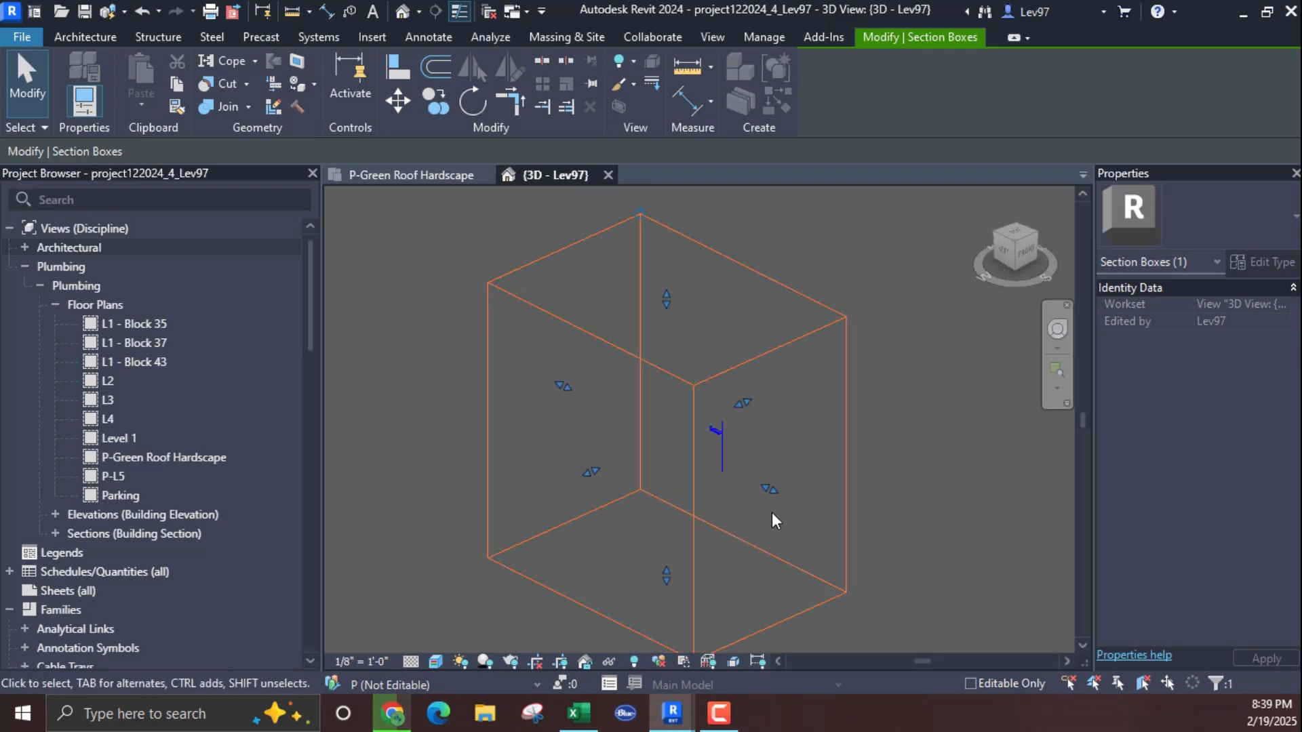
{"action": "left_click_drag", "start_coordinate": [773, 494], "coordinate": [844, 528]}
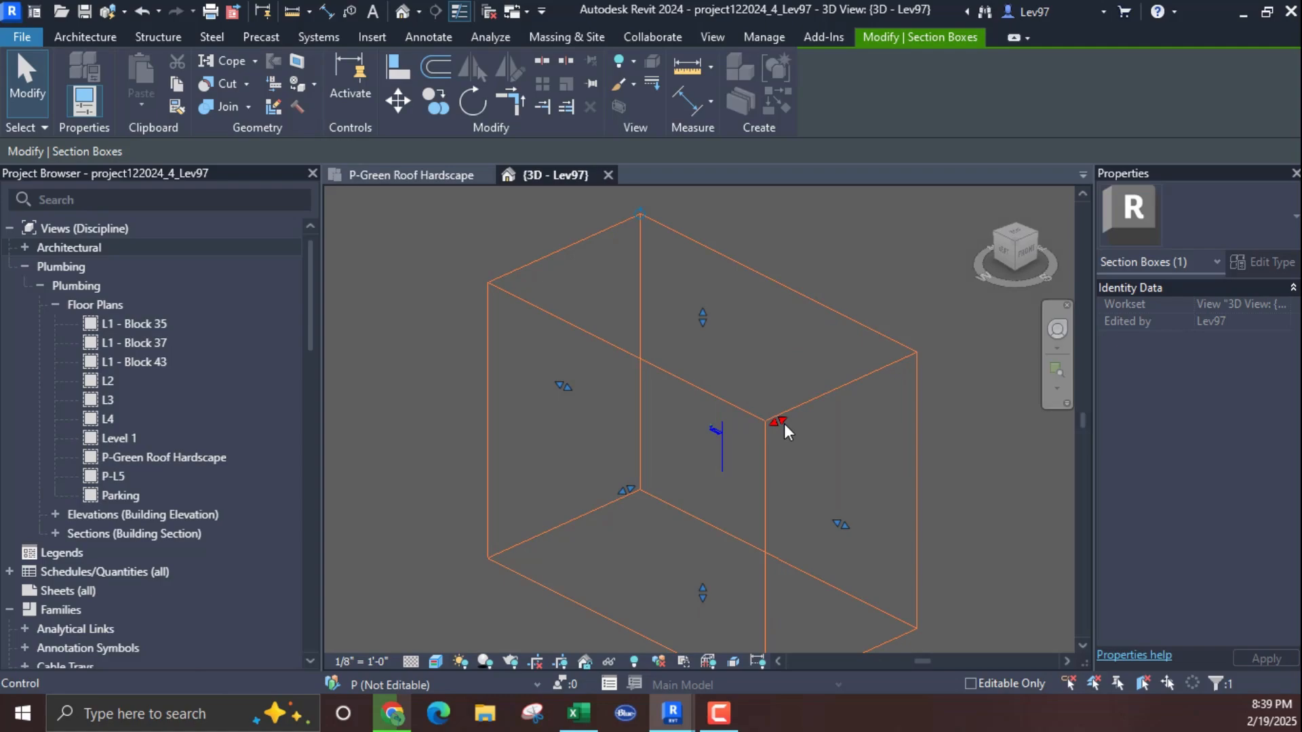
{"action": "left_click_drag", "start_coordinate": [785, 431], "coordinate": [841, 420]}
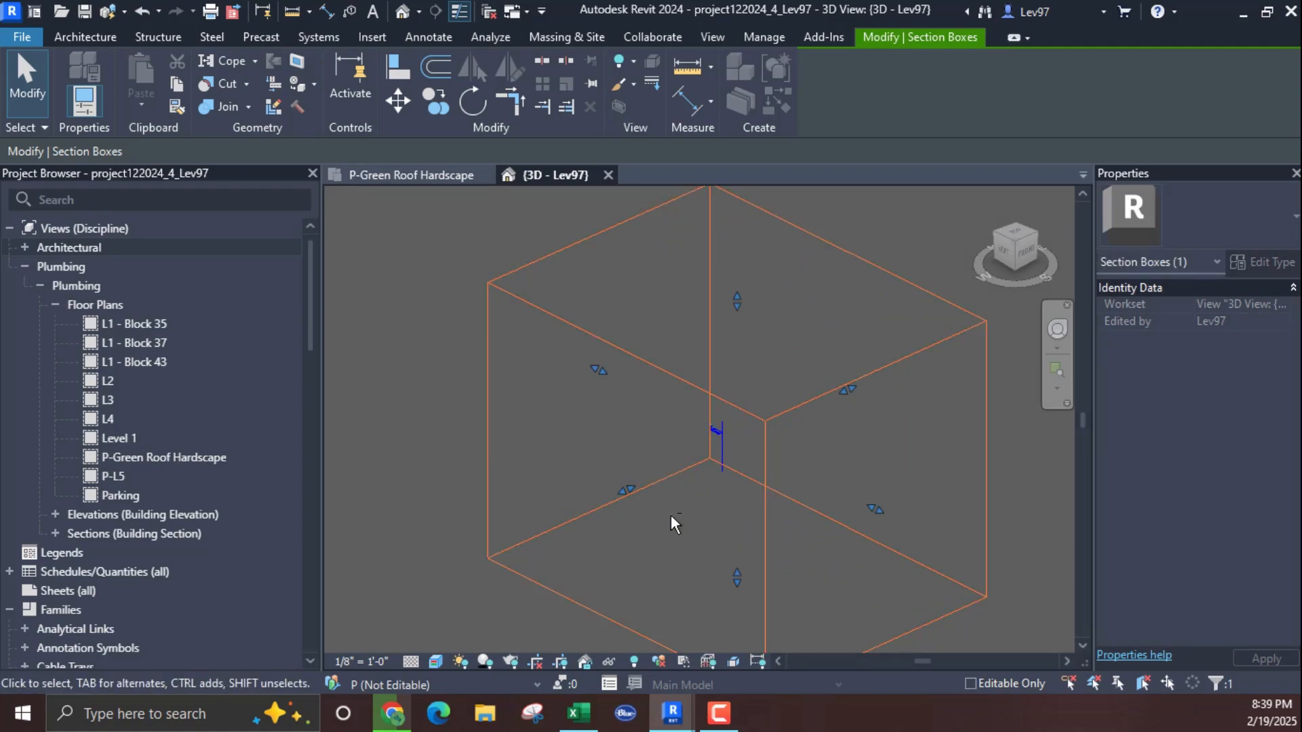
{"action": "middle_click_drag", "start_coordinate": [670, 515], "coordinate": [718, 526], "text": "shift"}
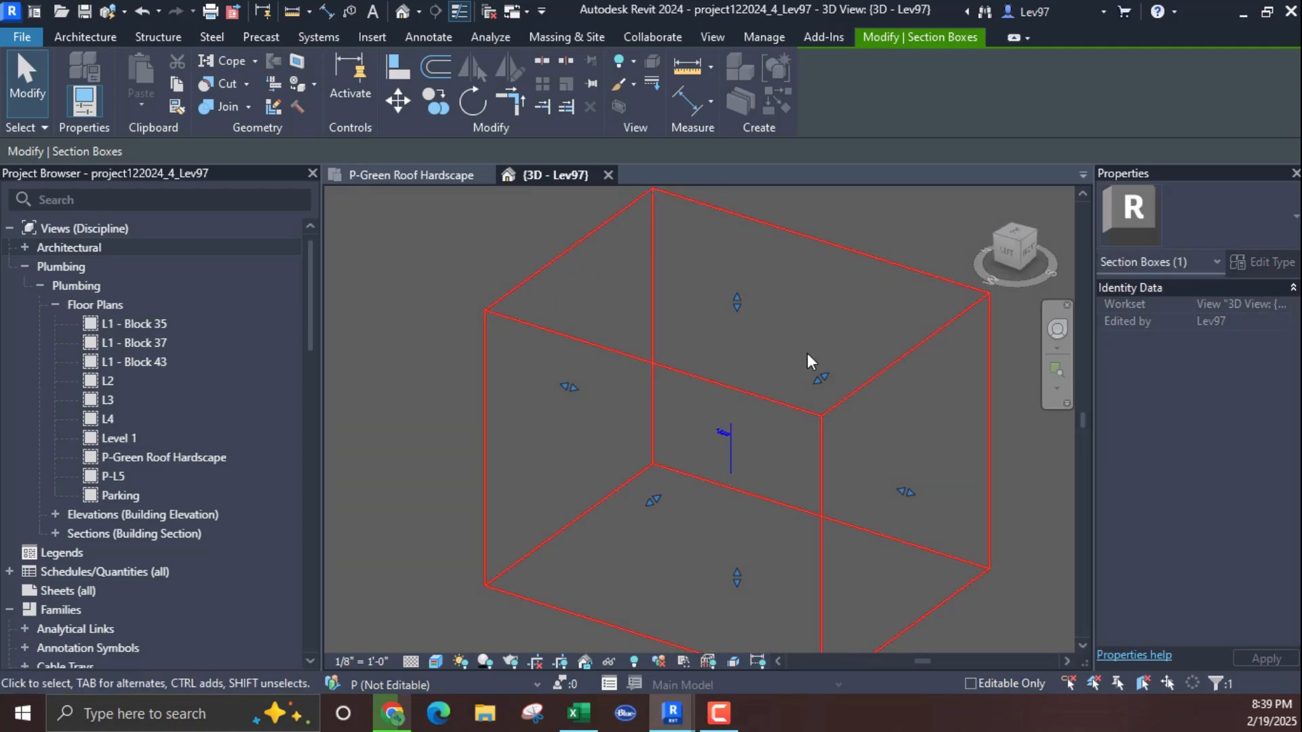
Step: Compare the P-Green Roof Hardscape floor plan with the 3D view and examine the restroom fixtures and piping up close
{"action": "left_click", "coordinate": [406, 175]}
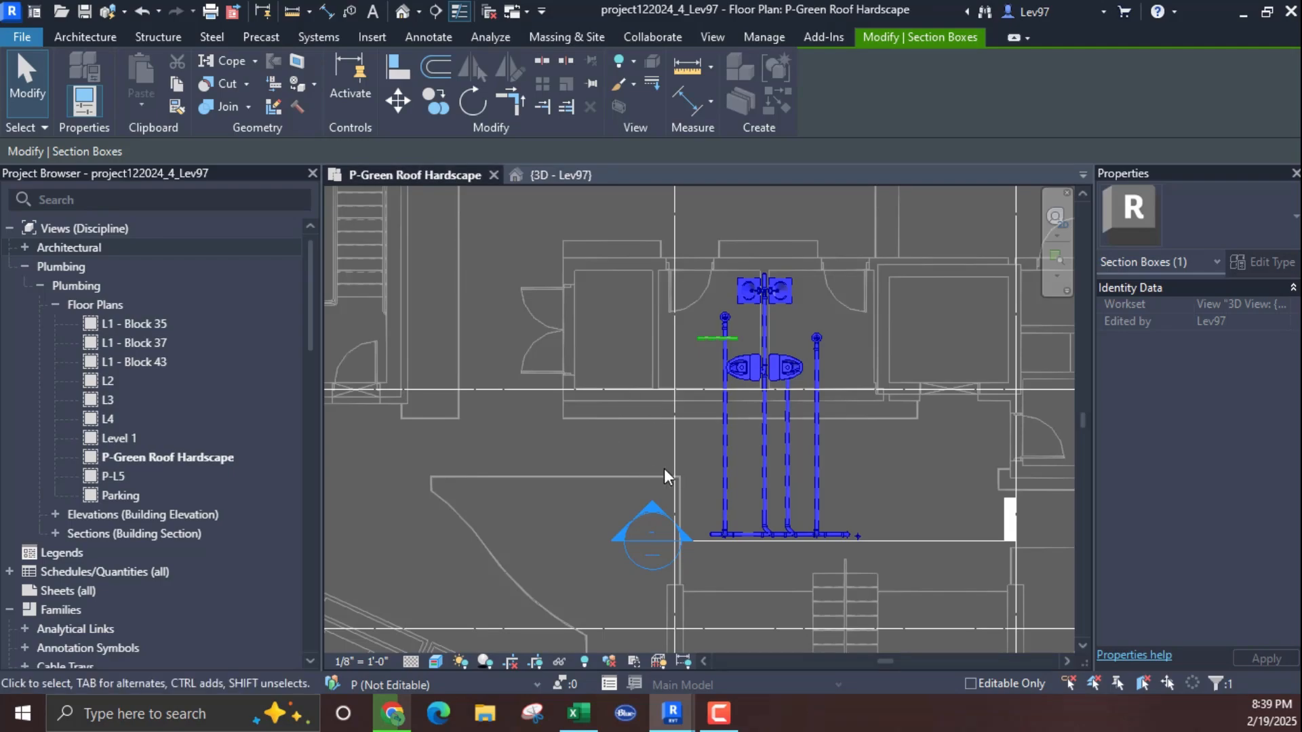
{"action": "left_click", "coordinate": [563, 175]}
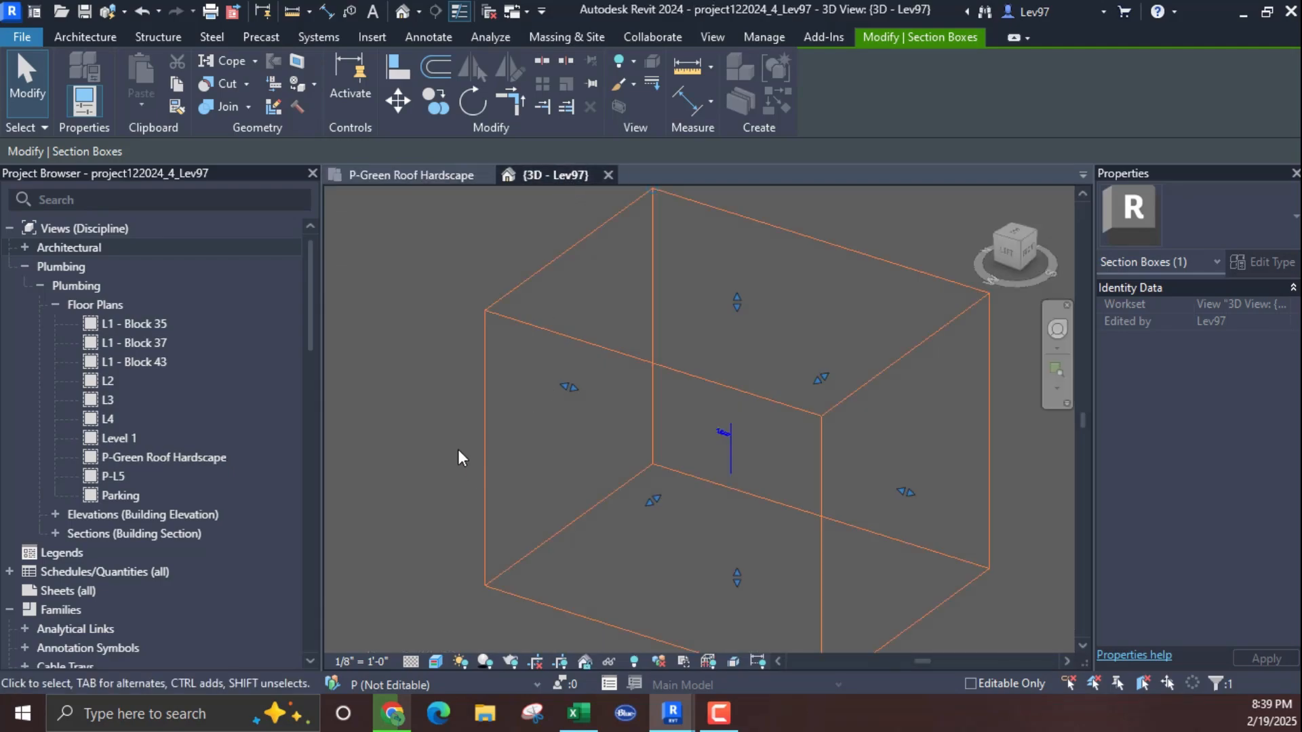
{"action": "left_click", "coordinate": [457, 445]}
{"action": "scroll", "coordinate": [457, 429], "scroll_direction": "down", "scroll_amount": 1}
{"action": "middle_click_drag", "start_coordinate": [457, 430], "coordinate": [520, 397]}
{"action": "scroll", "coordinate": [606, 434], "scroll_direction": "up", "scroll_amount": 4}
{"action": "scroll", "coordinate": [587, 442], "scroll_direction": "up", "scroll_amount": 3}
{"action": "scroll", "coordinate": [617, 459], "scroll_direction": "up", "scroll_amount": 2}
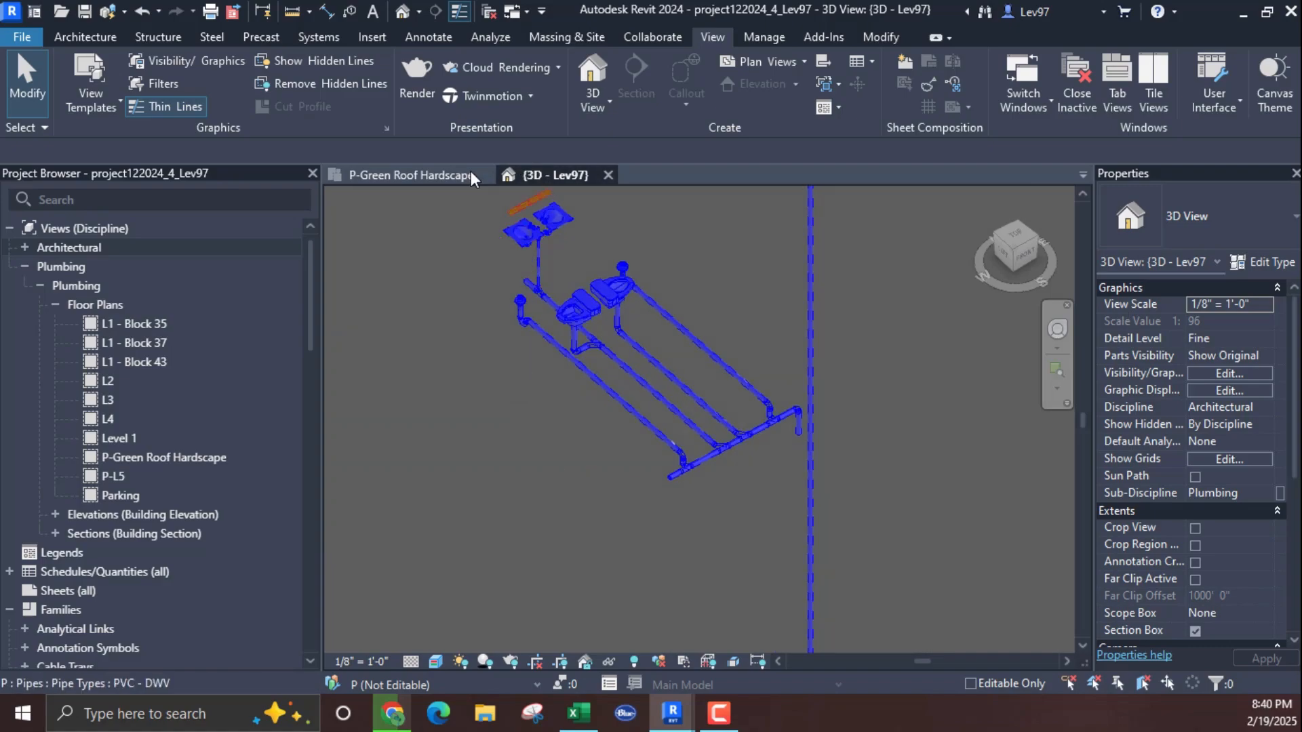
Step: Select all the restroom plumbing in the P-Green Roof Hardscape floor plan and isolate it in 3D with a Selection Box
{"action": "left_click", "coordinate": [397, 178]}
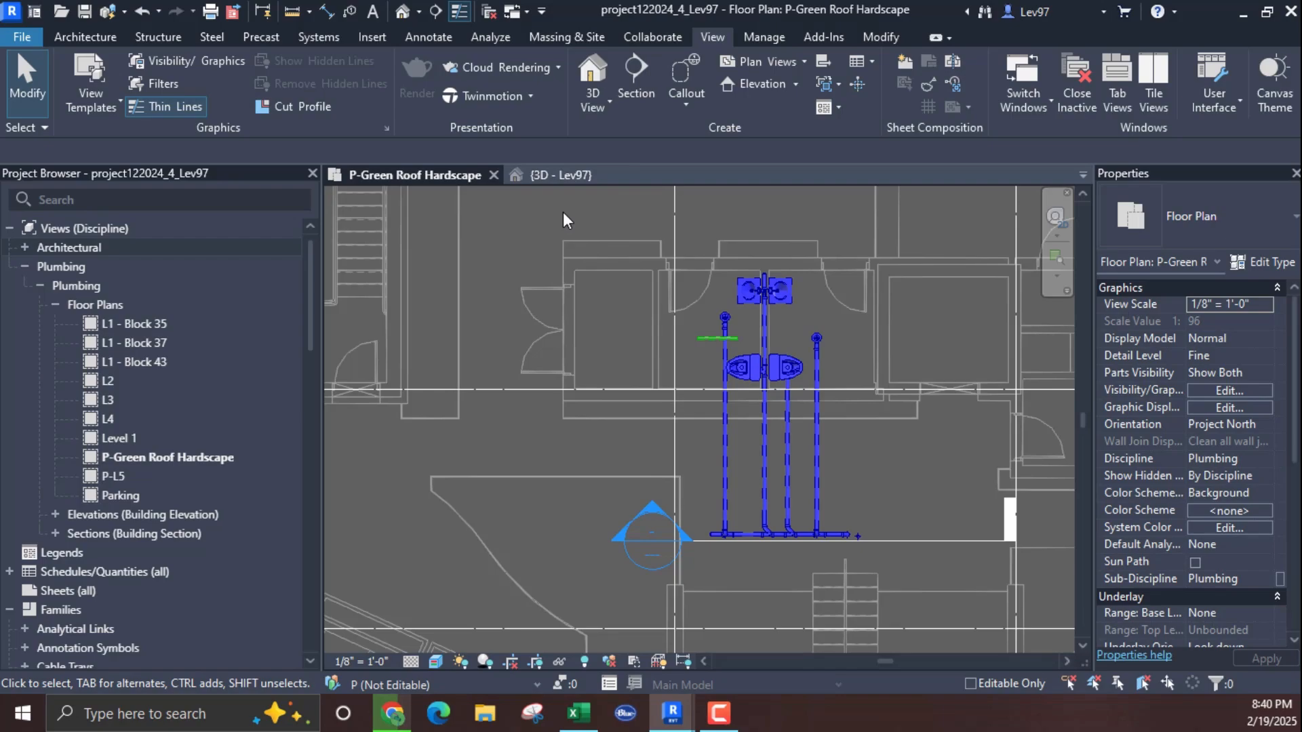
{"action": "left_click", "coordinate": [677, 100]}
{"action": "left_click", "coordinate": [684, 228]}
{"action": "left_click_drag", "start_coordinate": [882, 586], "coordinate": [882, 587]}
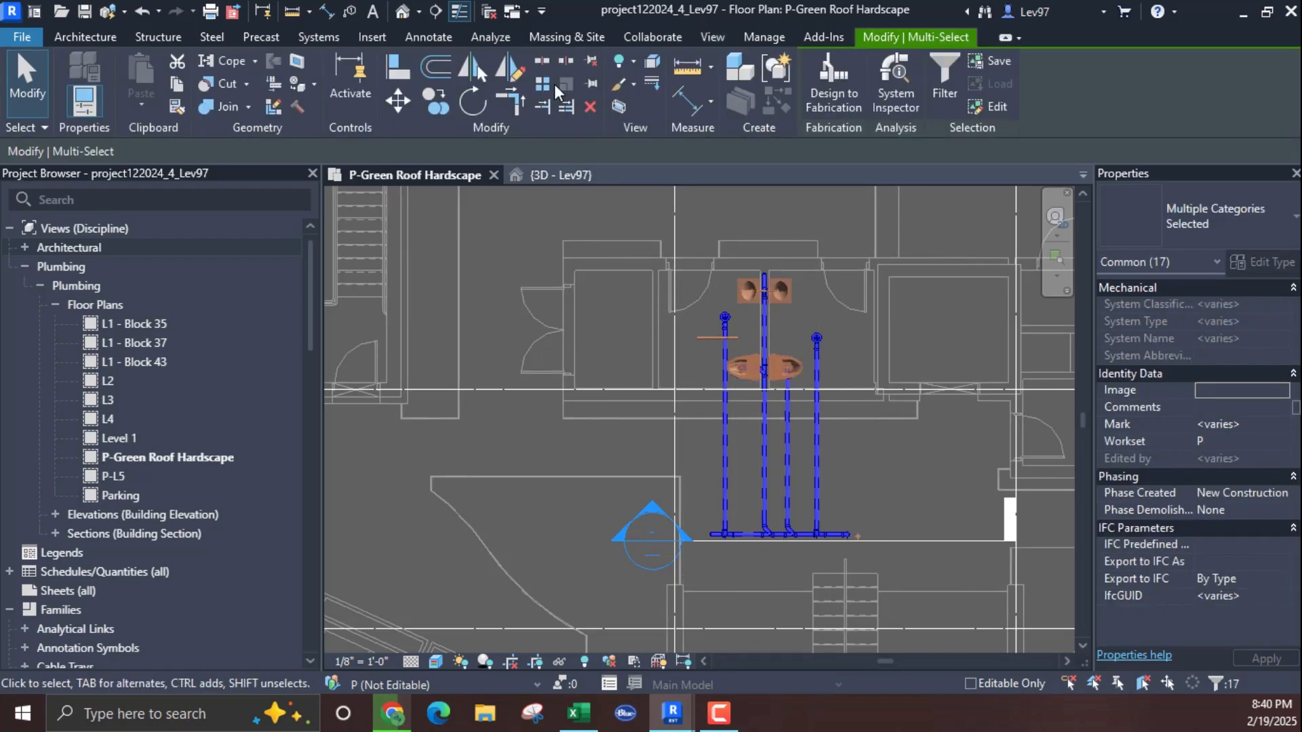
{"action": "left_click", "coordinate": [622, 107]}
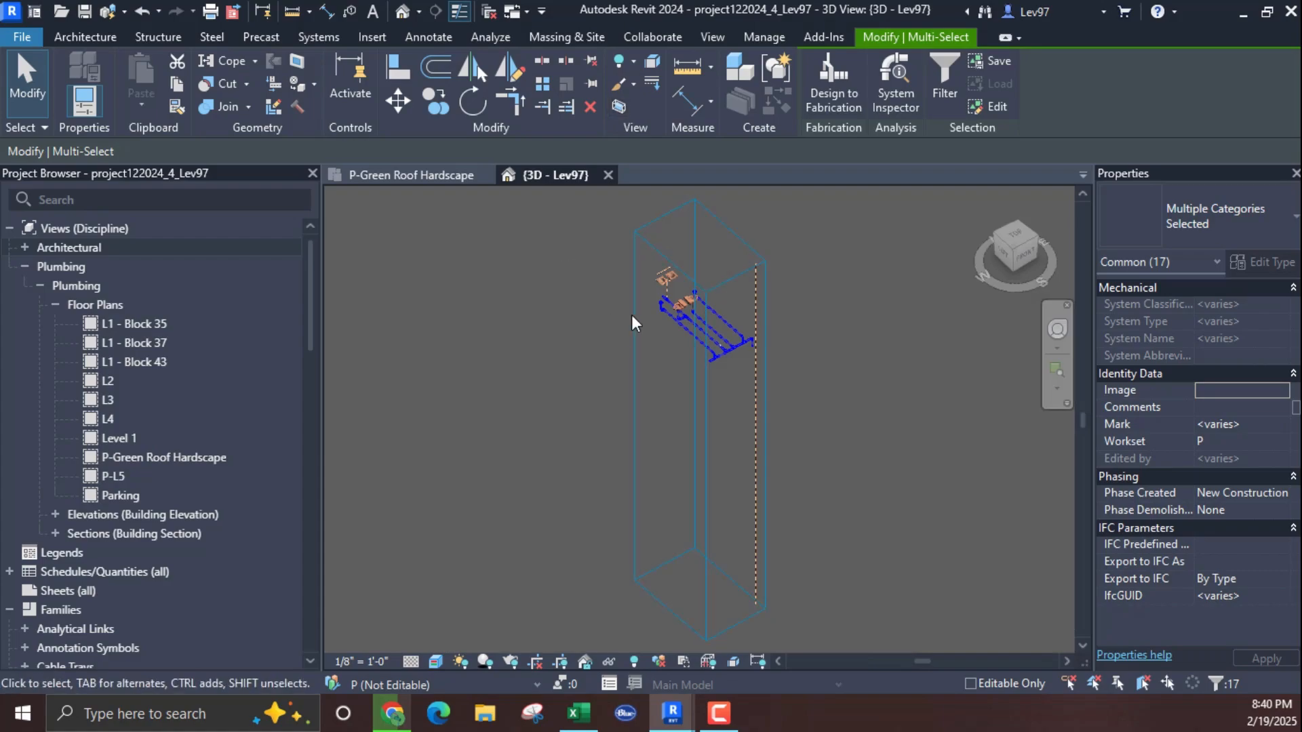
Step: Raise the bottom of the section box to a level below the restroom waste piping
{"action": "left_click", "coordinate": [673, 609]}
{"action": "left_click_drag", "start_coordinate": [700, 596], "coordinate": [699, 385]}
{"action": "scroll", "coordinate": [694, 337], "scroll_direction": "up", "scroll_amount": 4}
{"action": "left_click", "coordinate": [971, 380]}
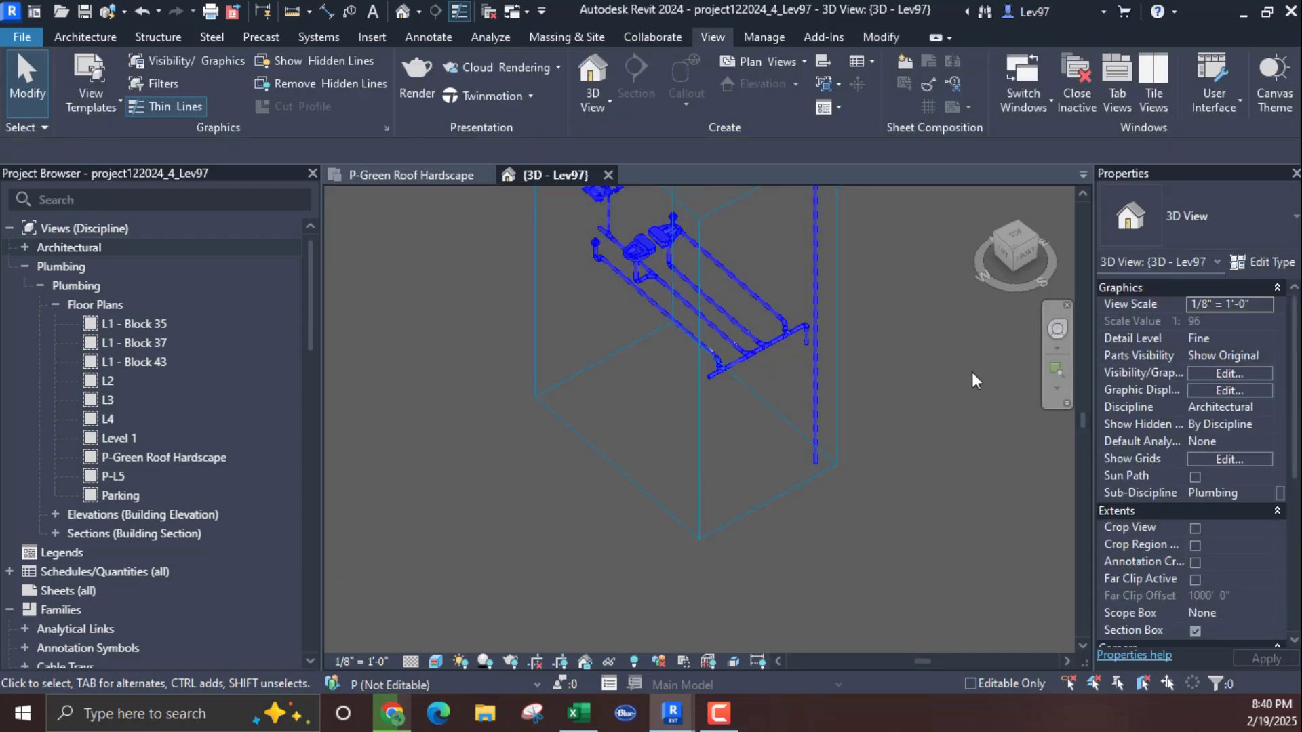
Step: Show the linked Snowdon Towers Sample Structural.rvt model in the 3D view, leaving the architectural link hidden
{"action": "left_click", "coordinate": [1210, 374]}
{"action": "left_click", "coordinate": [938, 138]}
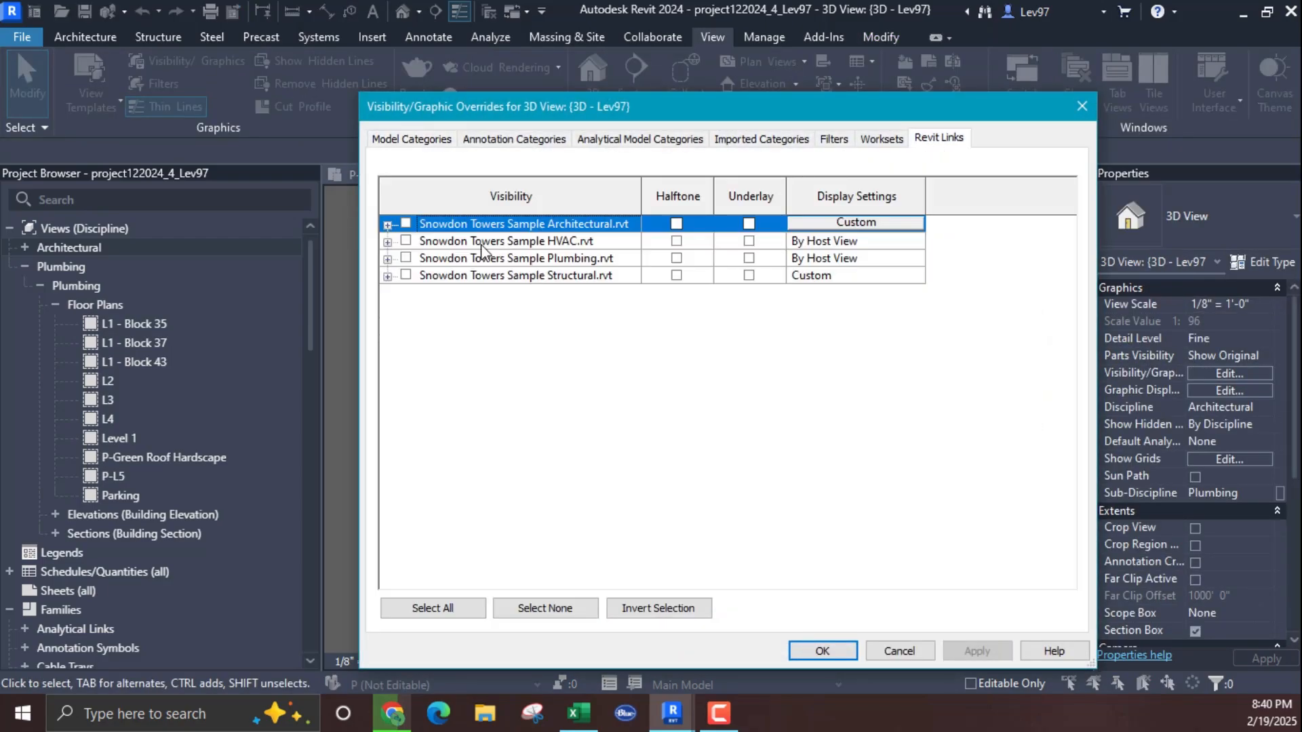
{"action": "left_click", "coordinate": [406, 224]}
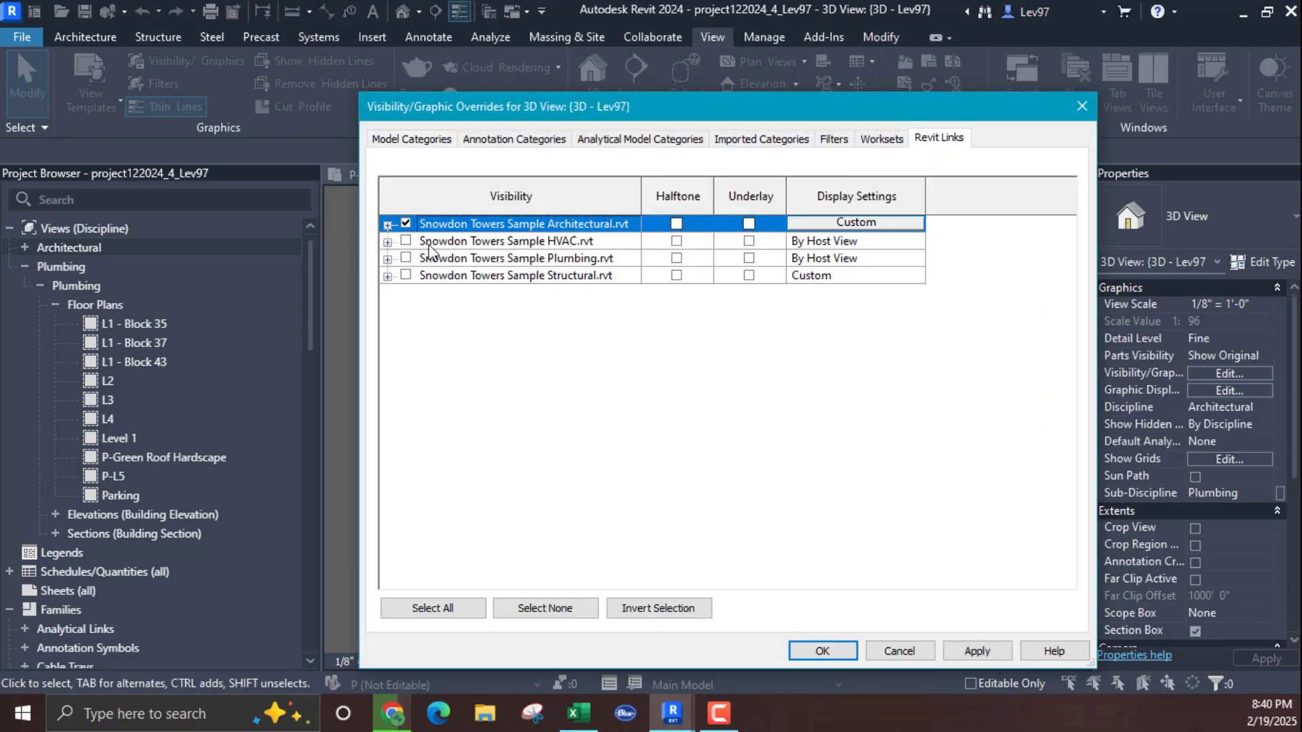
{"action": "left_click", "coordinate": [406, 276]}
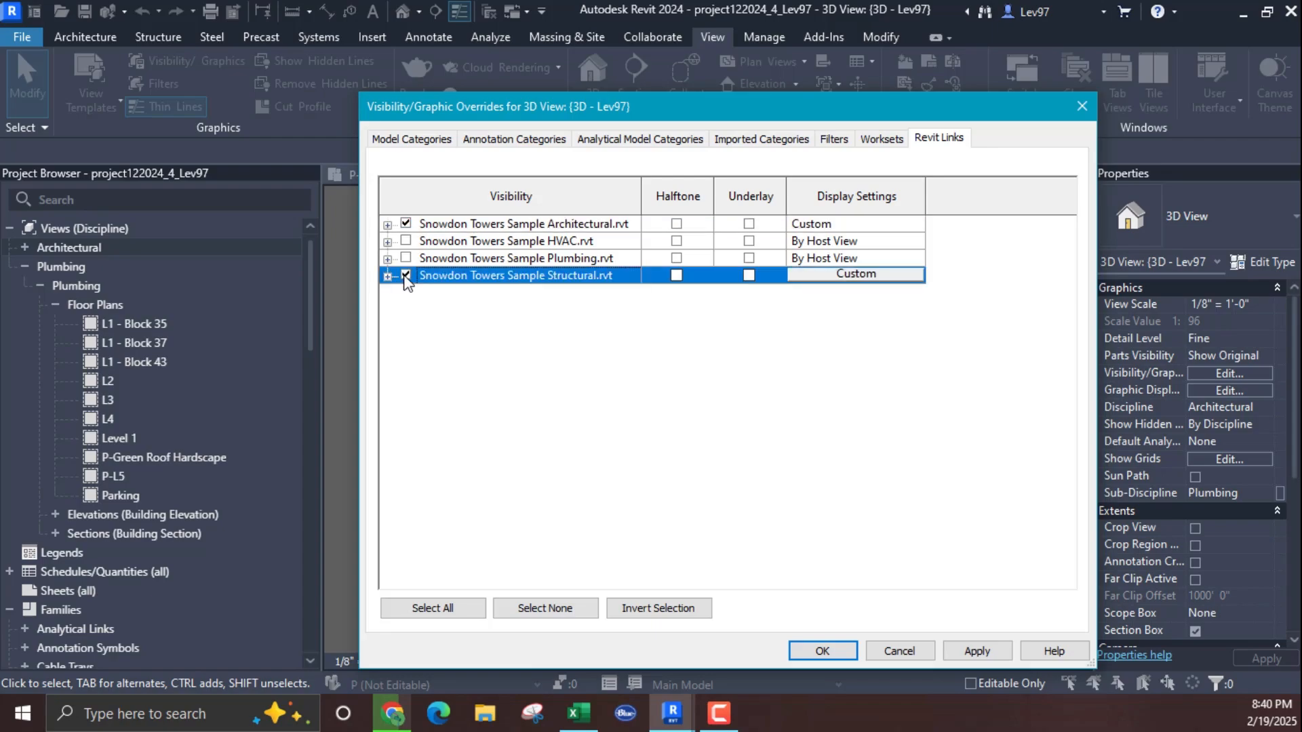
{"action": "left_click", "coordinate": [407, 230]}
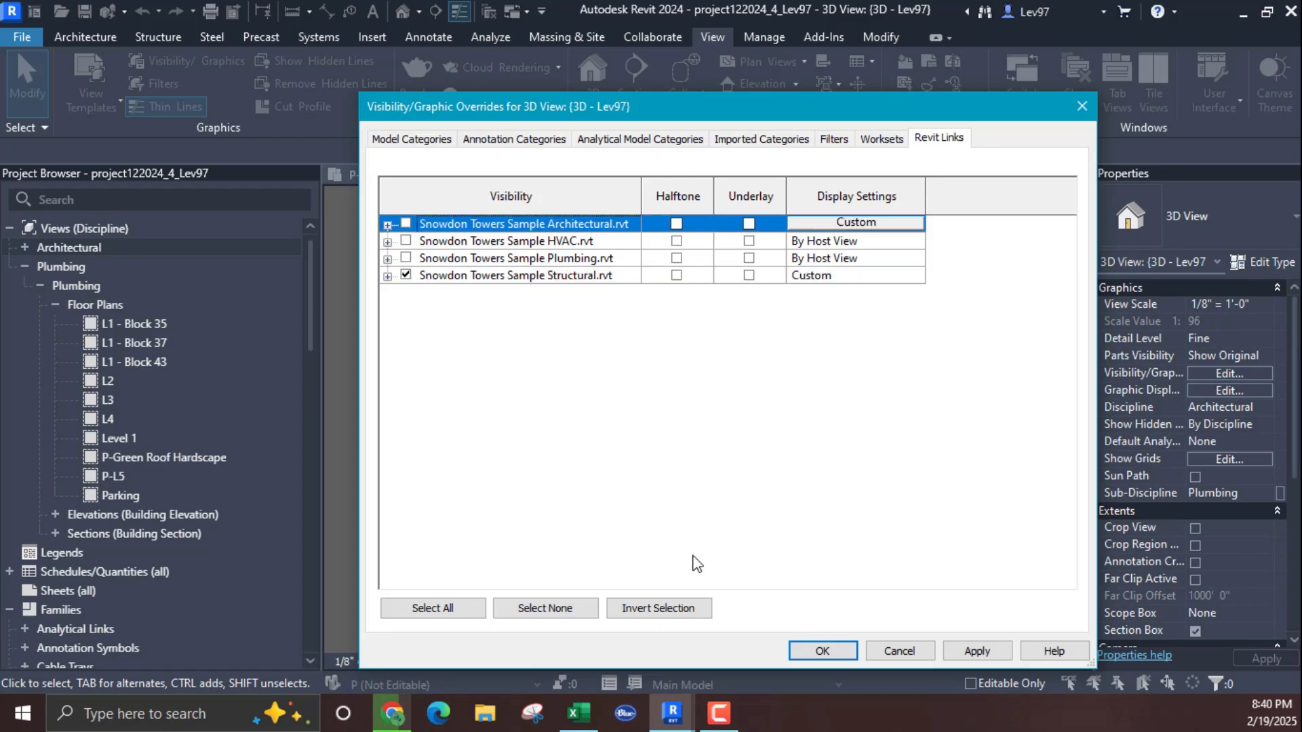
{"action": "left_click", "coordinate": [822, 651]}
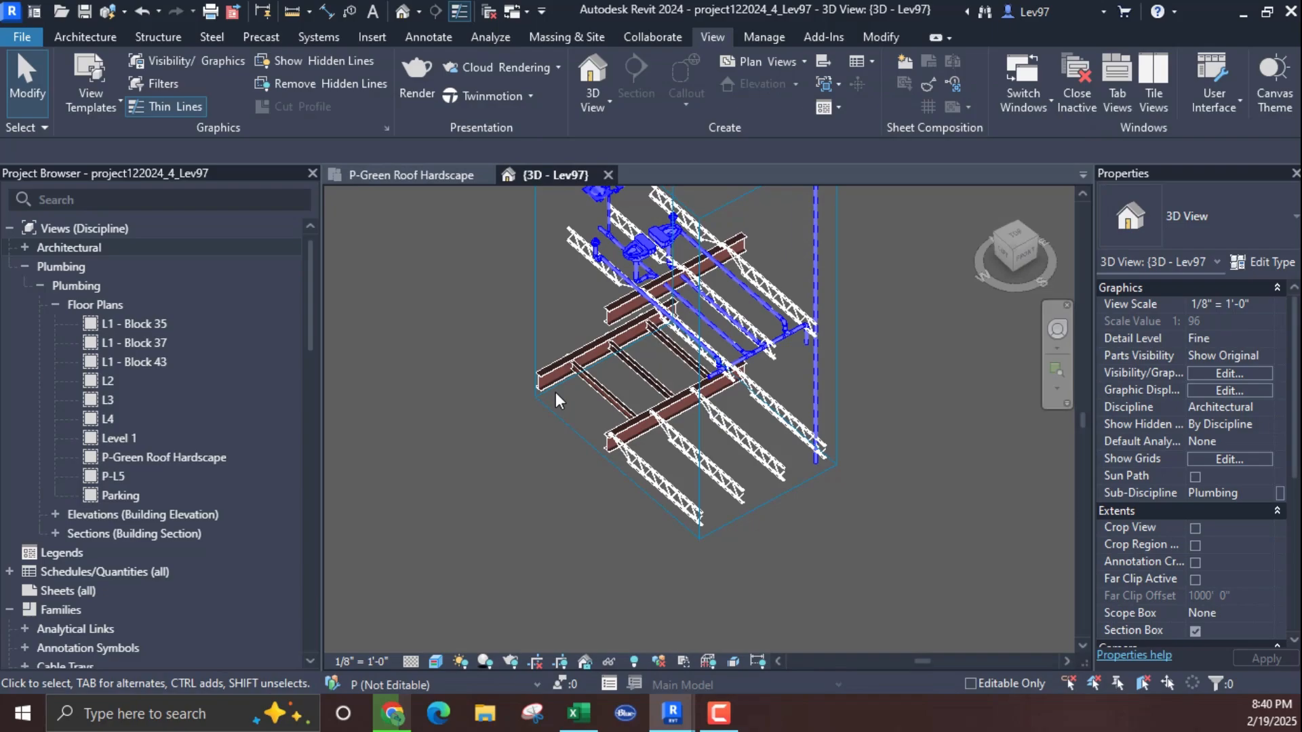
Step: Examine how the waste pipes run relative to the structural beams and joists, comparing the 3D view with the floor plan
{"action": "middle_click_drag", "start_coordinate": [625, 316], "coordinate": [611, 474]}
{"action": "scroll", "coordinate": [611, 473], "scroll_direction": "up", "scroll_amount": 6}
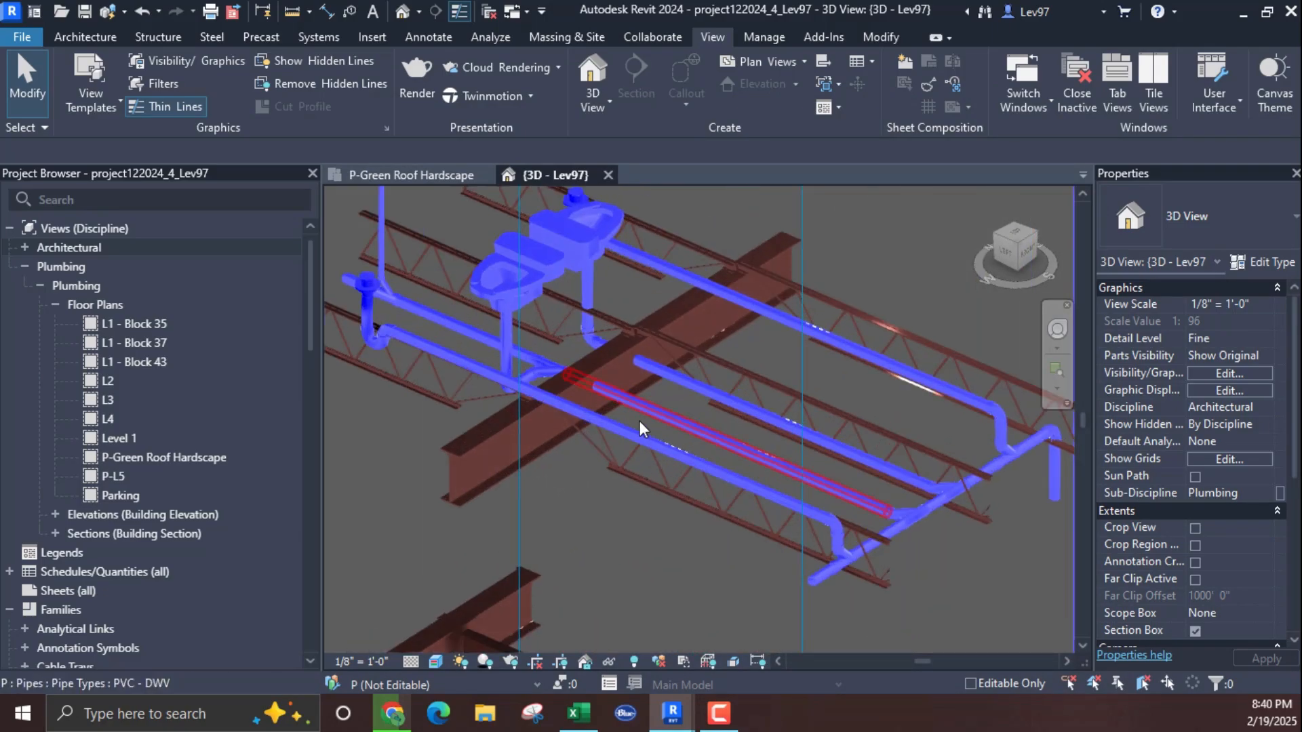
{"action": "middle_click_drag", "start_coordinate": [639, 421], "coordinate": [807, 412], "text": "shift"}
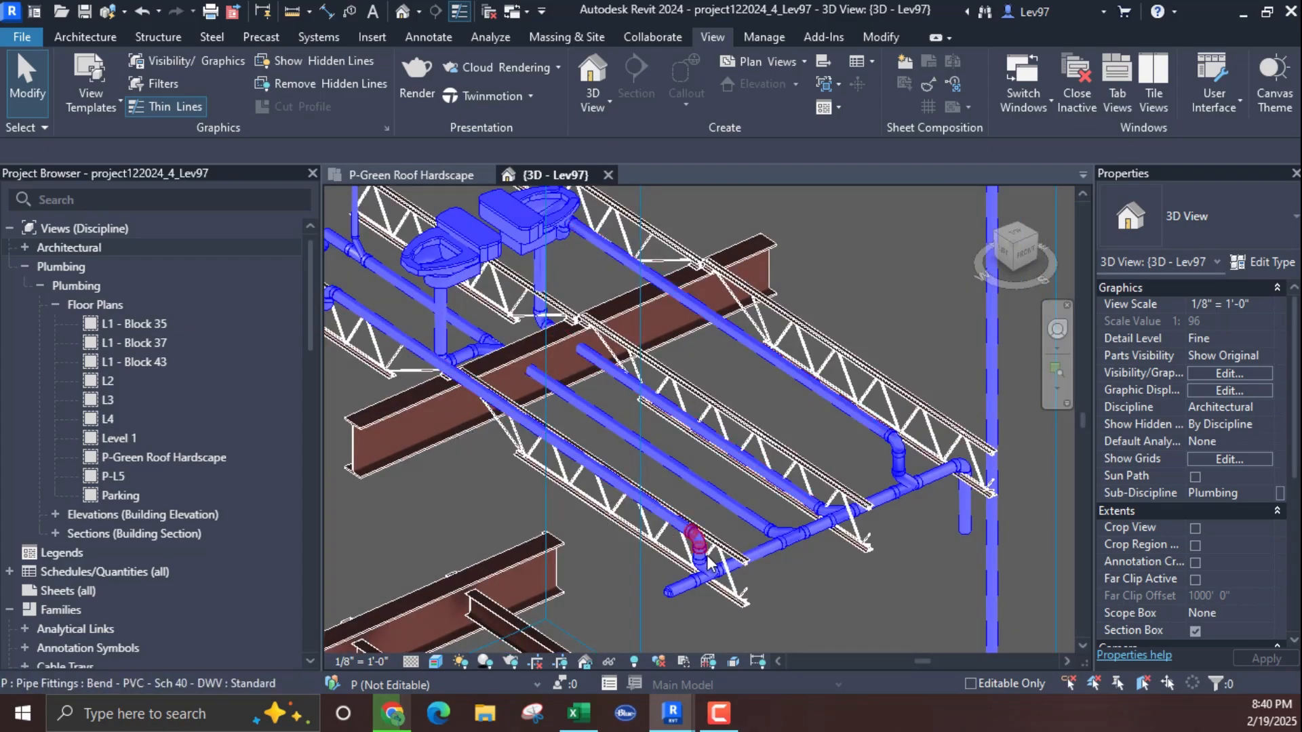
{"action": "left_click", "coordinate": [610, 478]}
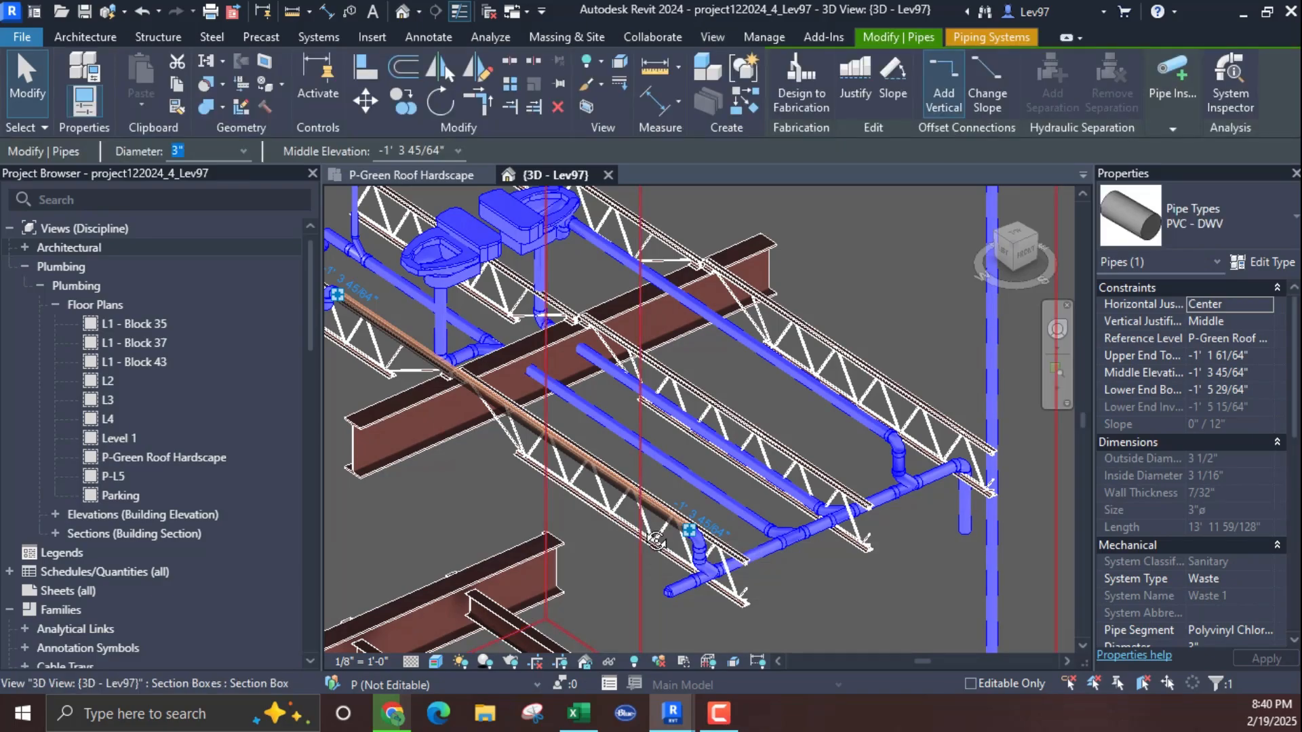
{"action": "middle_click_drag", "start_coordinate": [645, 533], "coordinate": [636, 559], "text": "shift"}
{"action": "left_click", "coordinate": [597, 477]}
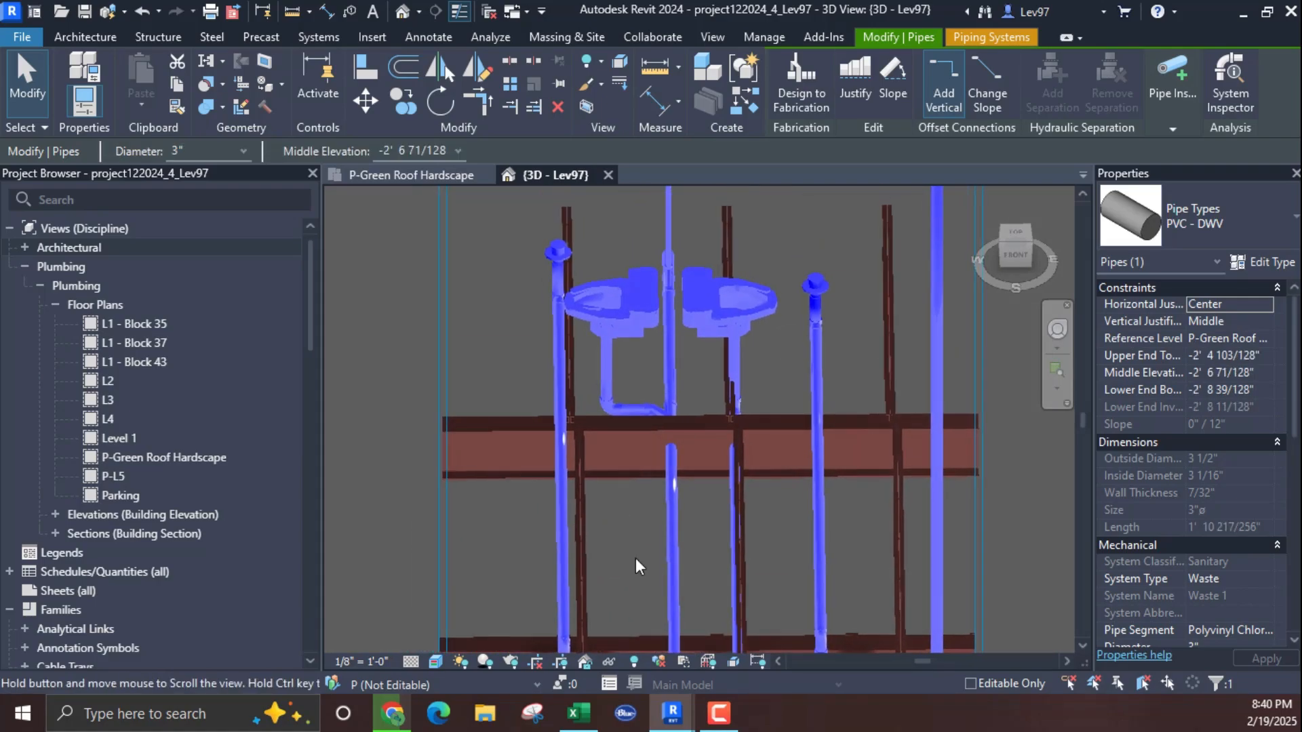
{"action": "left_click", "coordinate": [399, 173]}
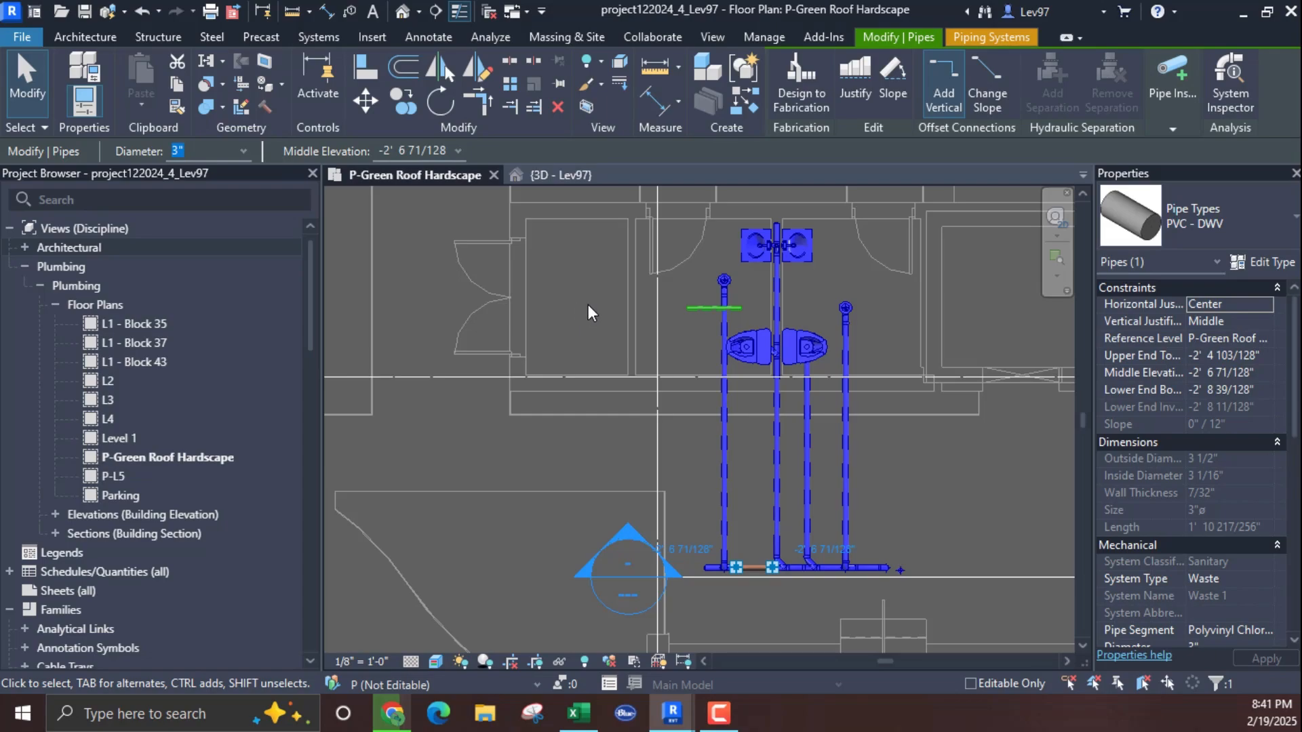
{"action": "left_click", "coordinate": [547, 175]}
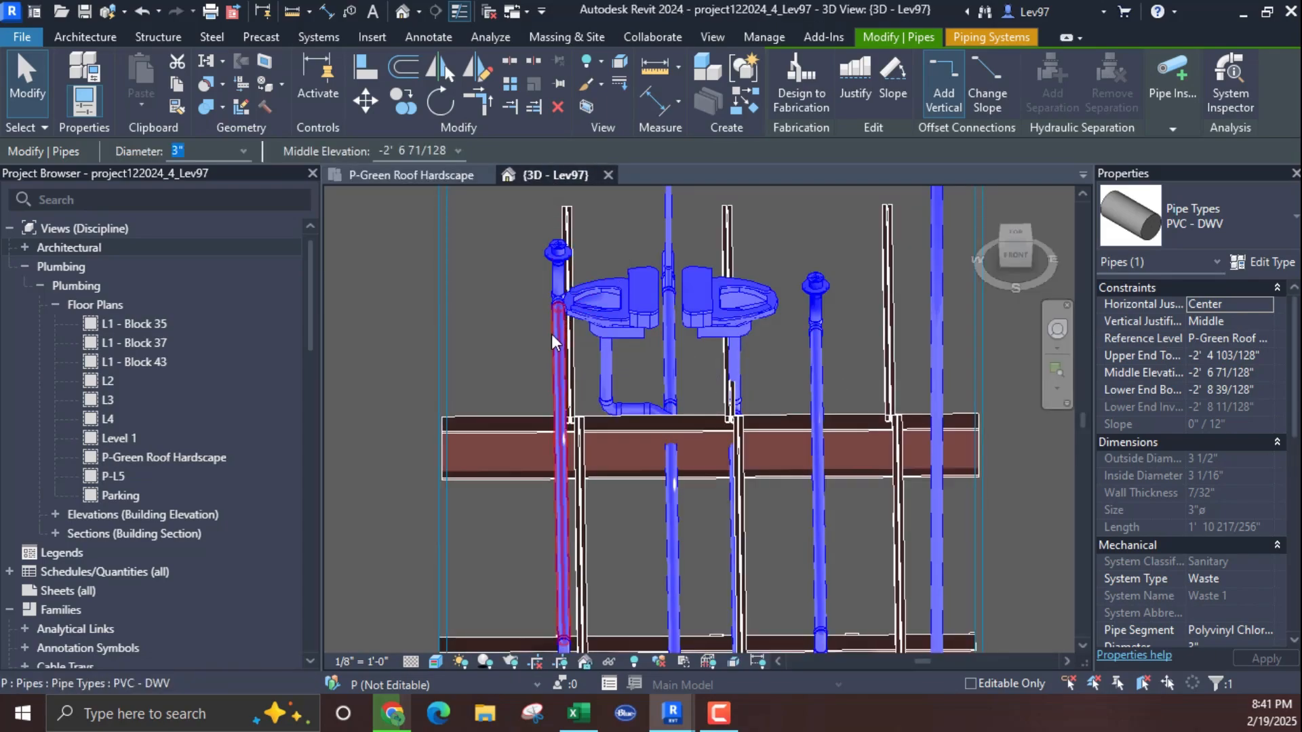
{"action": "mouse_move", "coordinate": [551, 333]}
{"action": "middle_mouse_down", "text": "shift"}
{"action": "mouse_move", "coordinate": [562, 366]}
{"action": "mouse_move", "coordinate": [600, 377]}
{"action": "mouse_move", "coordinate": [572, 399]}
{"action": "mouse_move", "coordinate": [568, 316]}
{"action": "middle_mouse_up", "text": "shift"}
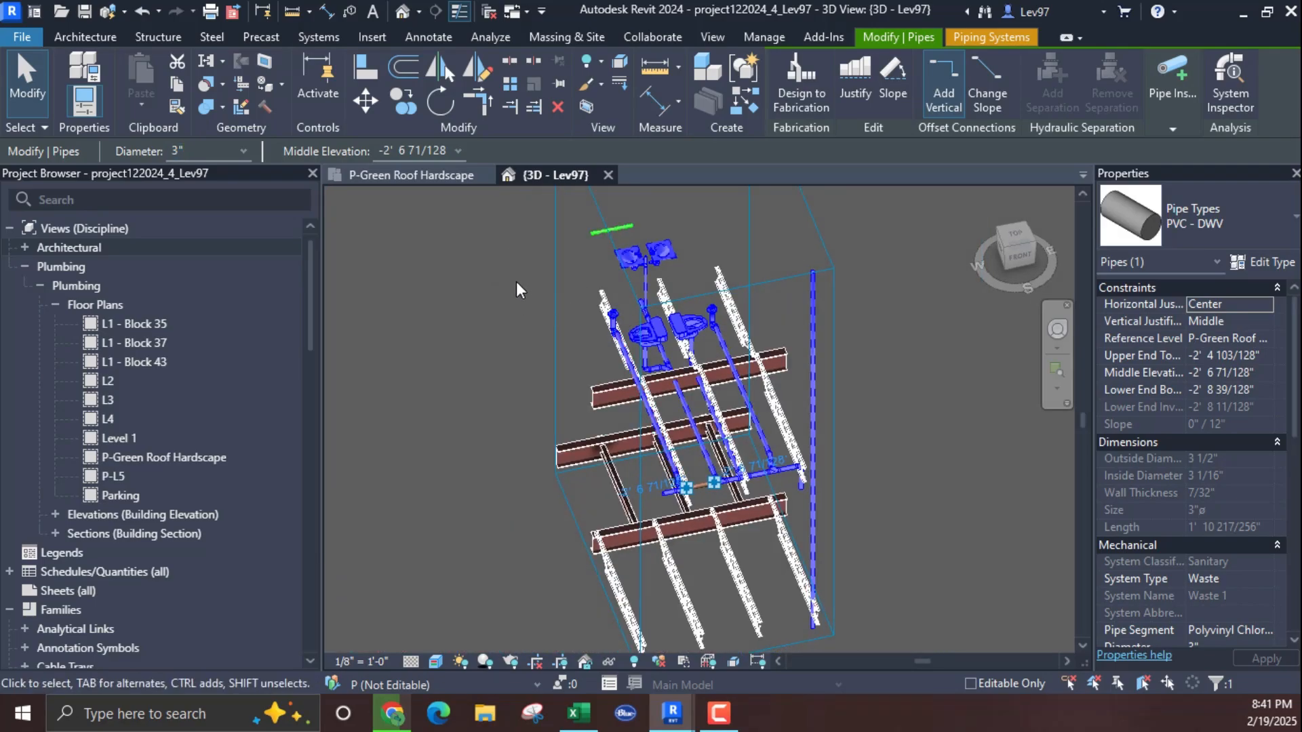
Step: Close the 3D view, reselect the restroom plumbing in the floor plan and apply a new Selection Box around it
{"action": "left_click", "coordinate": [608, 175]}
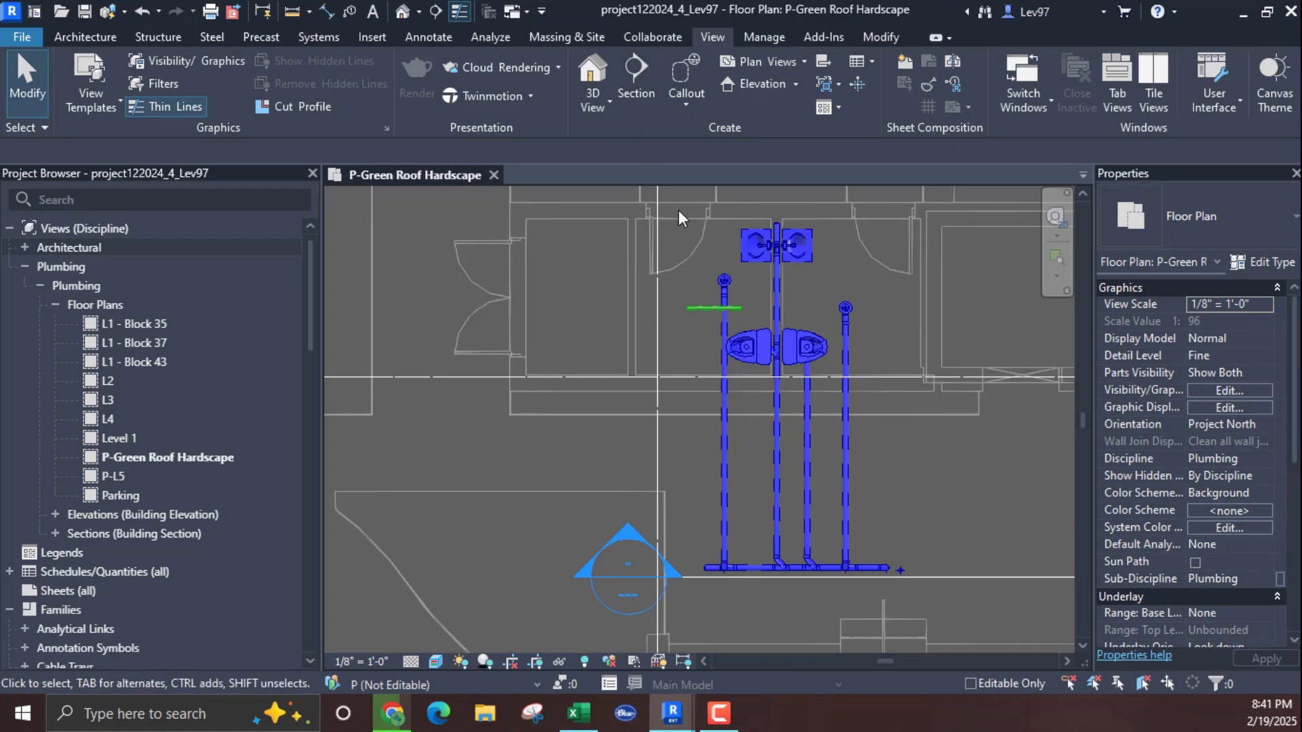
{"action": "left_click_drag", "start_coordinate": [685, 214], "coordinate": [966, 597]}
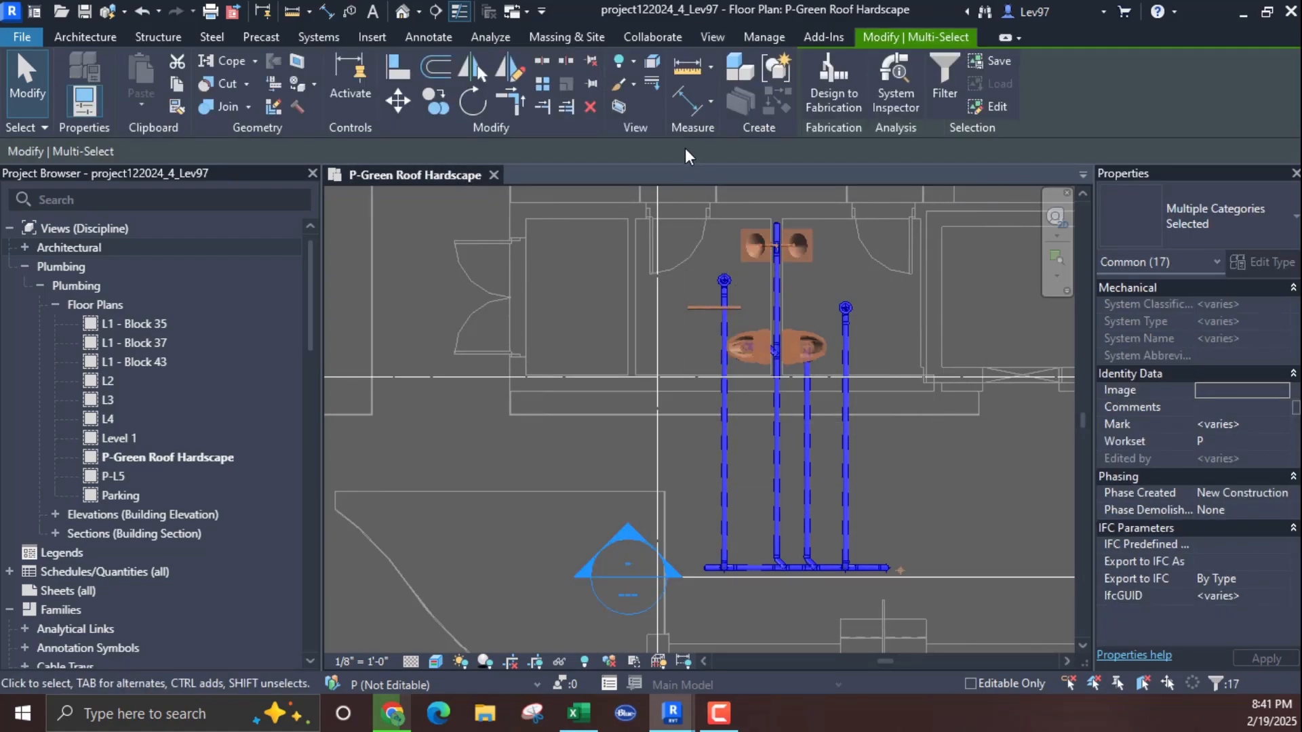
{"action": "left_click", "coordinate": [620, 108]}
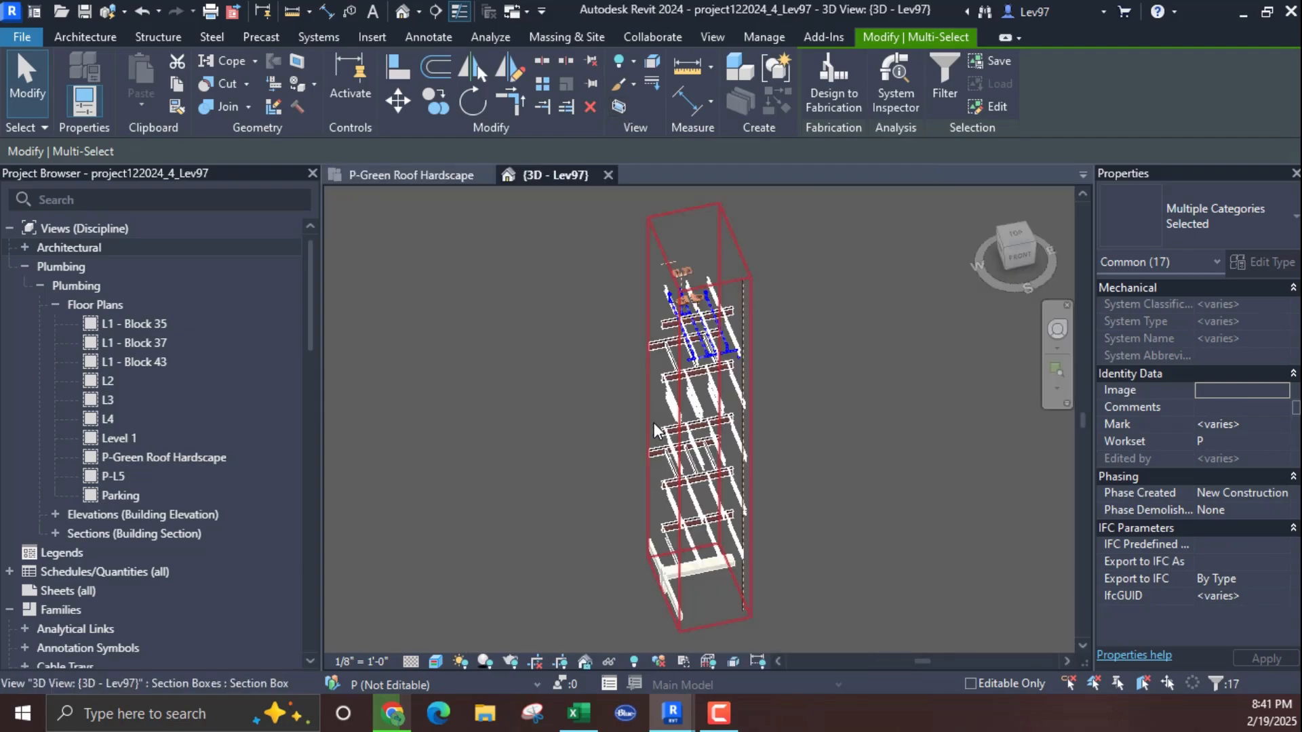
{"action": "middle_click_drag", "start_coordinate": [584, 430], "coordinate": [670, 398], "text": "shift"}
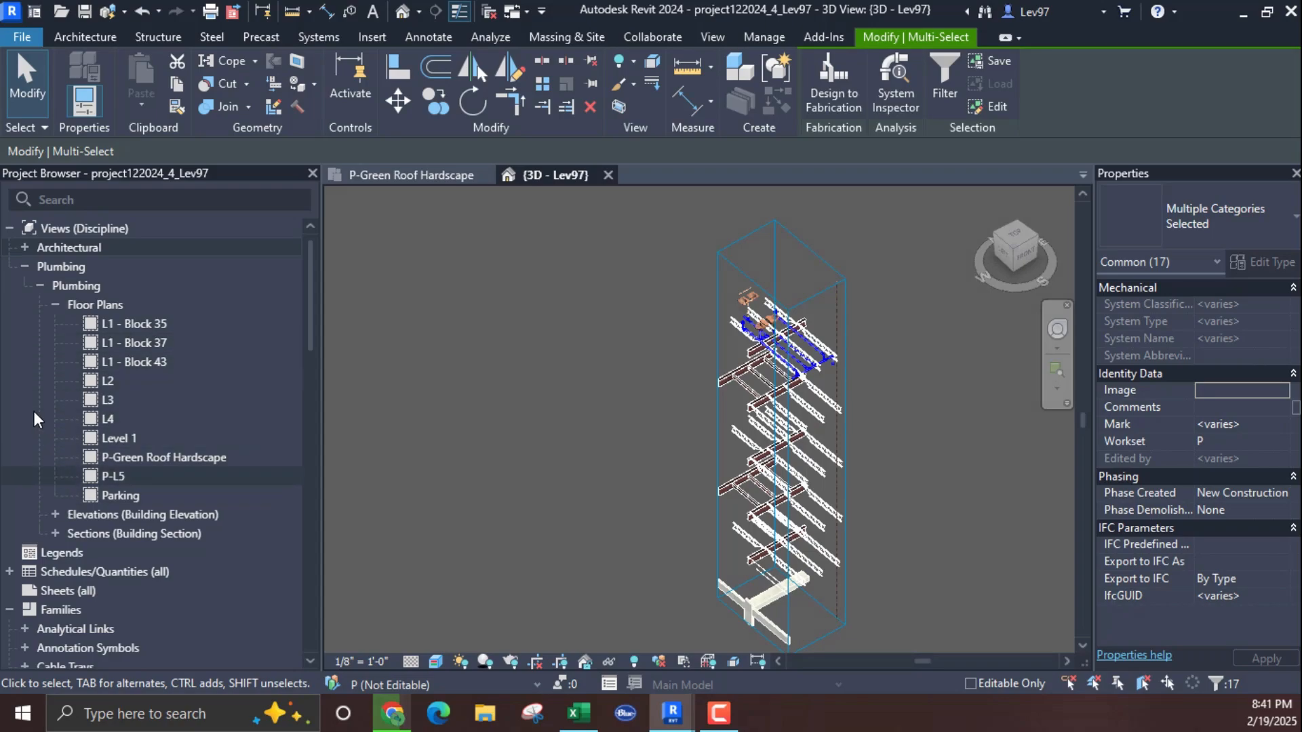
Step: Locate the default 3D view under Architectural in the Project Browser, close it and delete it from the project
{"action": "left_click", "coordinate": [26, 248]}
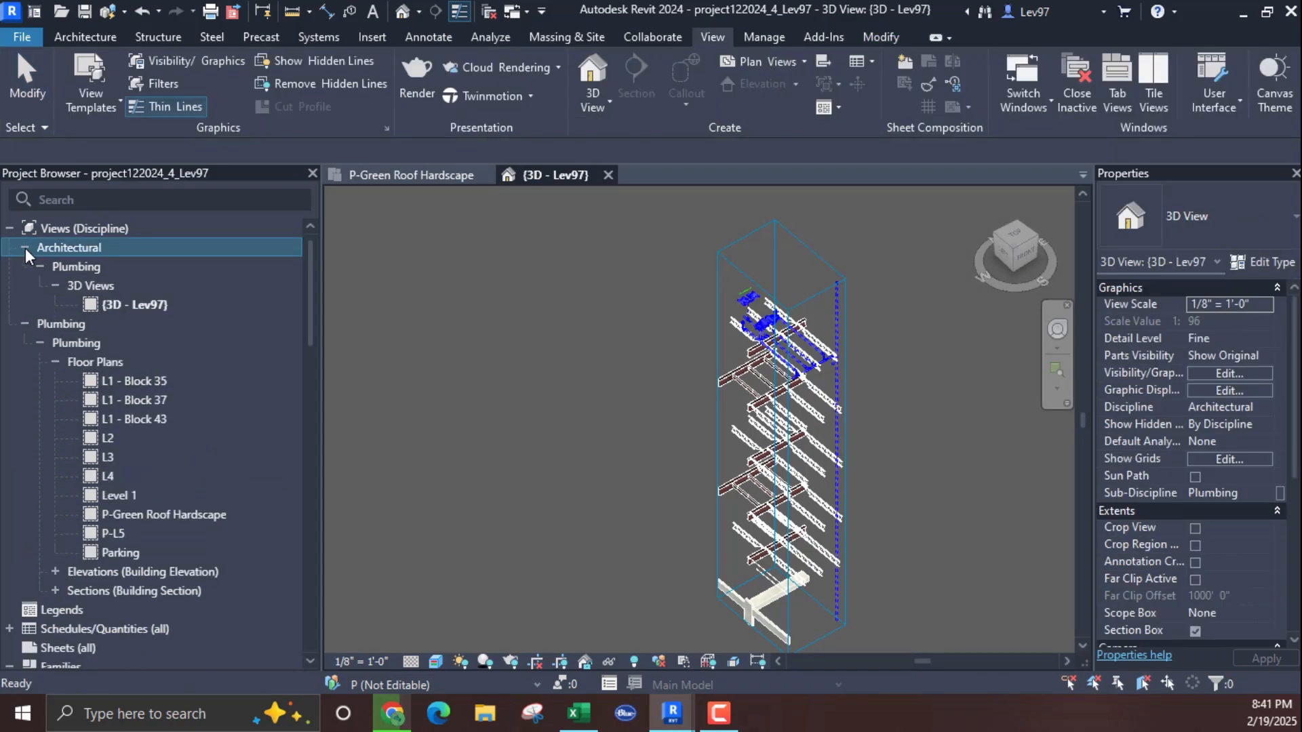
{"action": "left_click", "coordinate": [113, 301]}
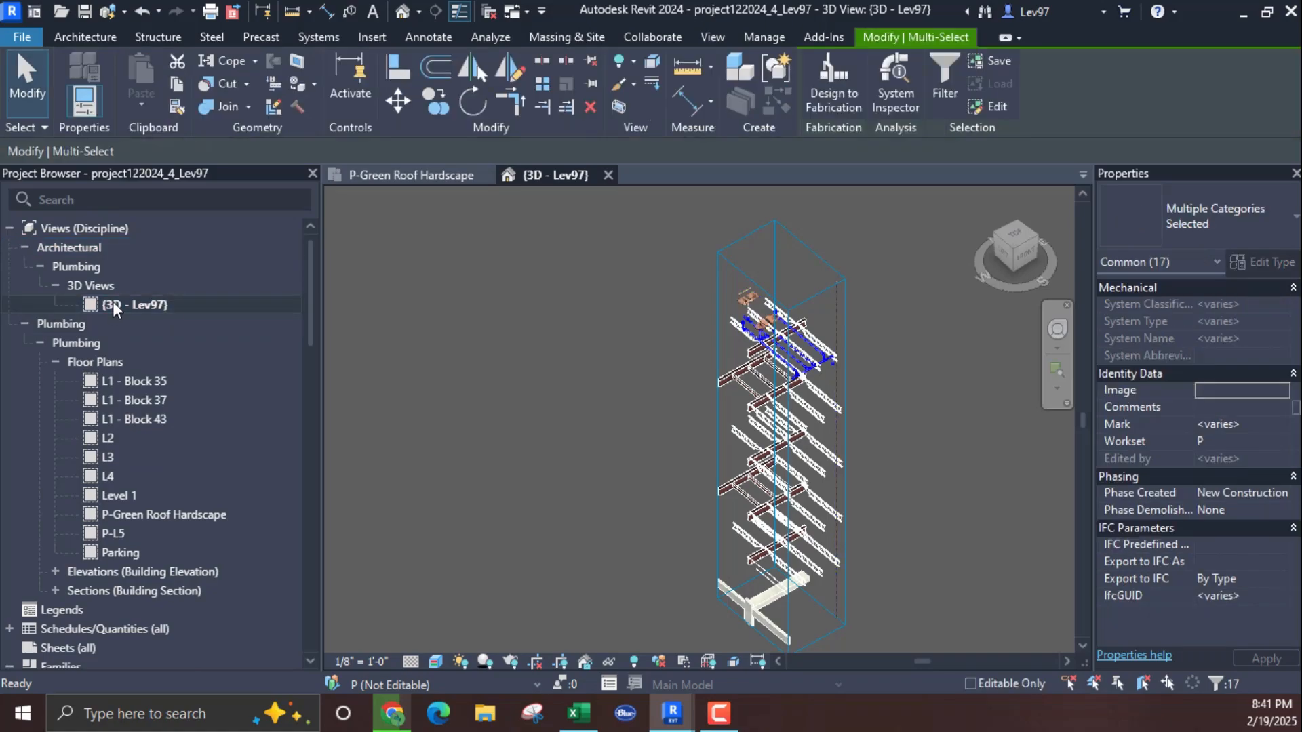
{"action": "middle_click_drag", "start_coordinate": [685, 369], "coordinate": [596, 402]}
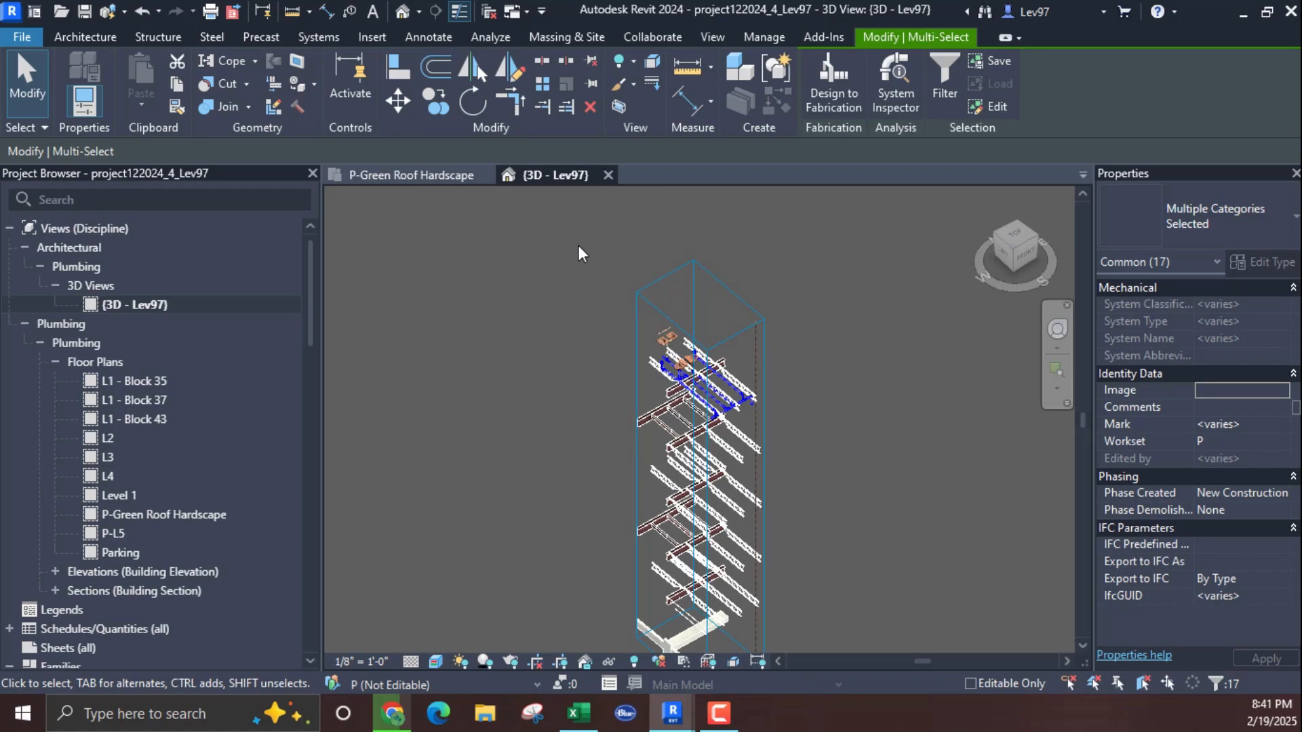
{"action": "left_click", "coordinate": [608, 177]}
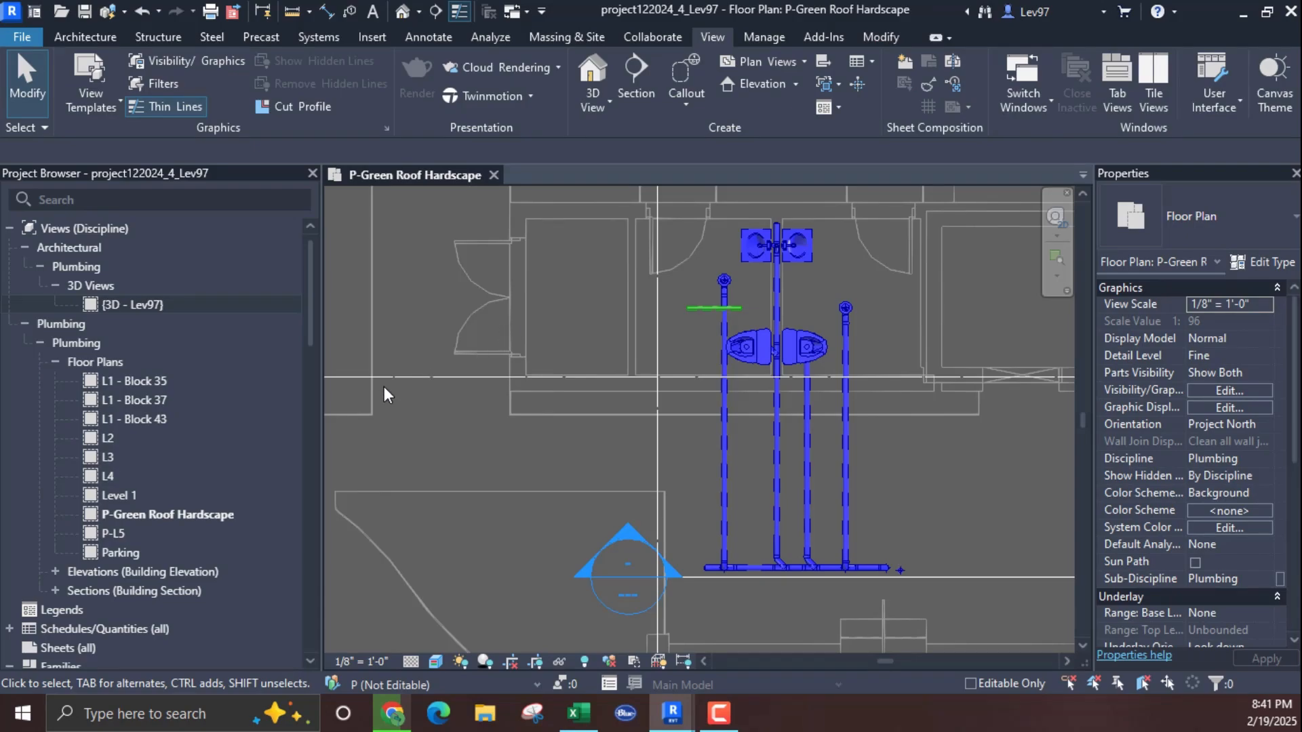
{"action": "right_click", "coordinate": [176, 301]}
{"action": "left_click", "coordinate": [231, 485]}
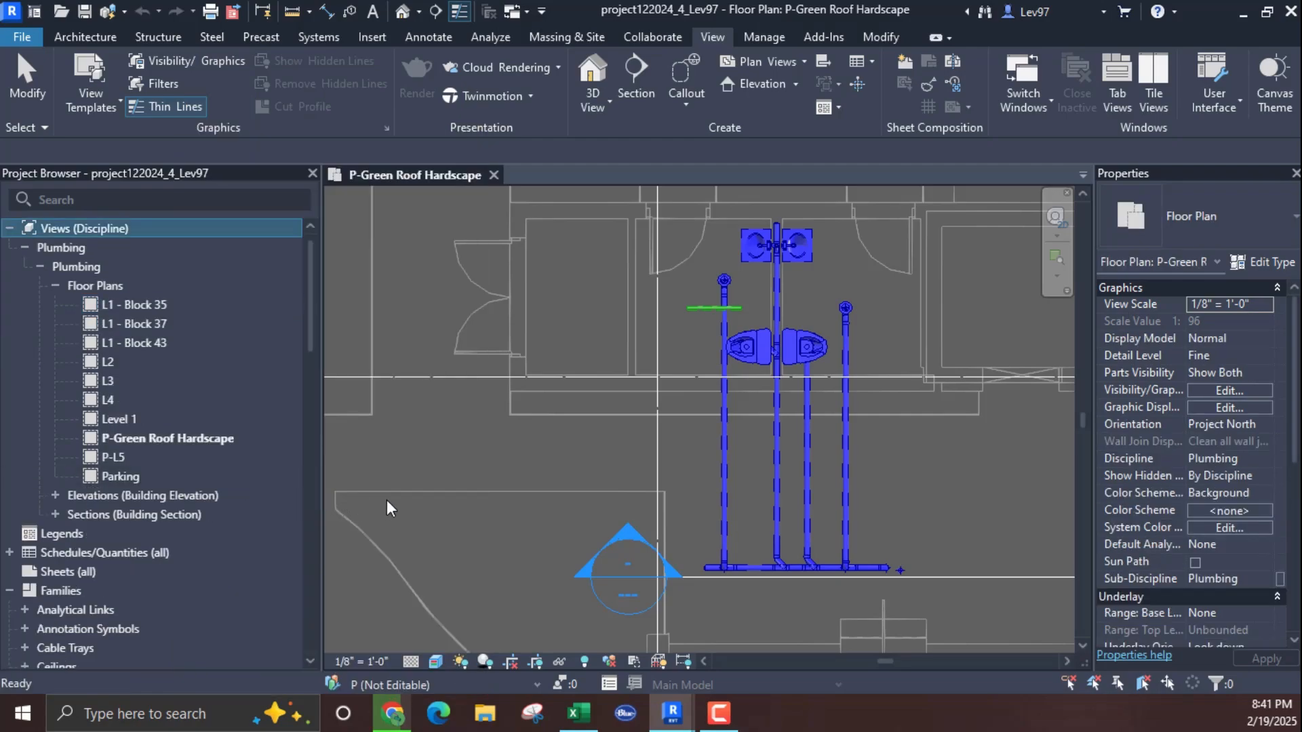
{"action": "left_click", "coordinate": [494, 466]}
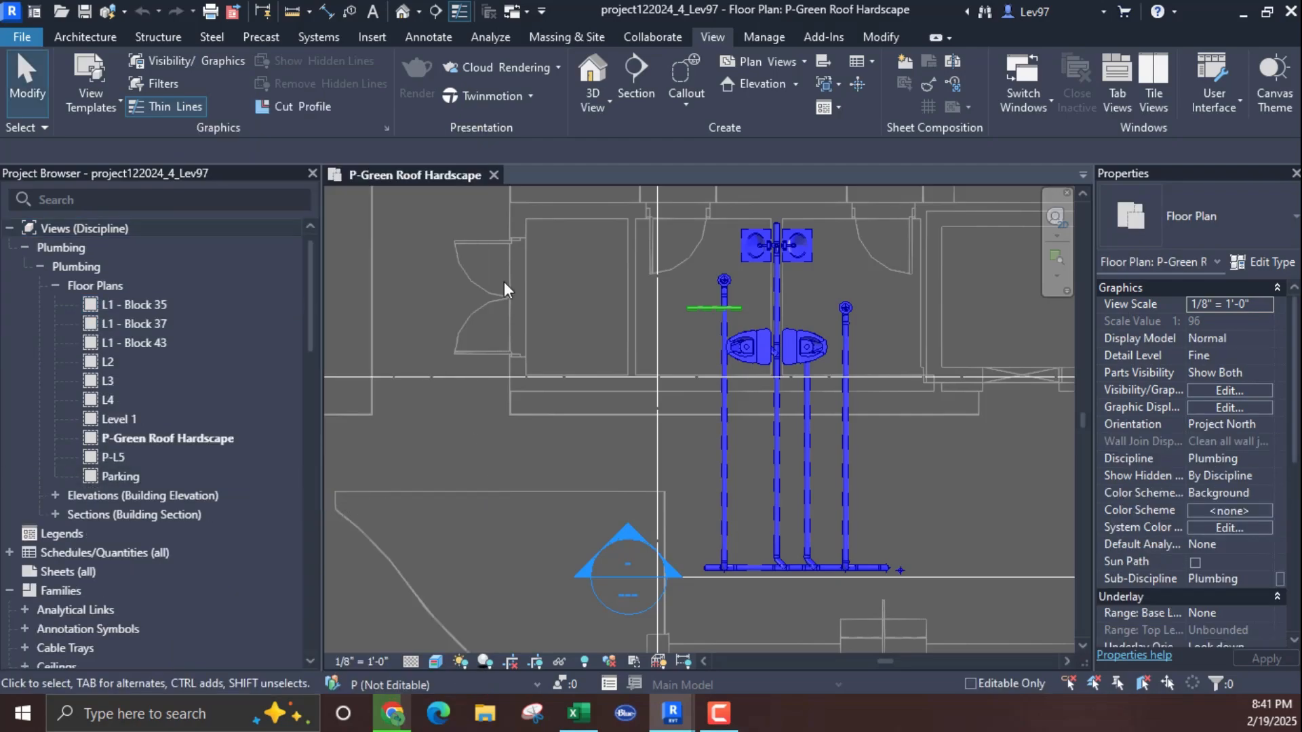
Step: Create a new Default 3D View and expand the Architectural 3D Views in the Project Browser to reveal it
{"action": "left_click", "coordinate": [607, 103]}
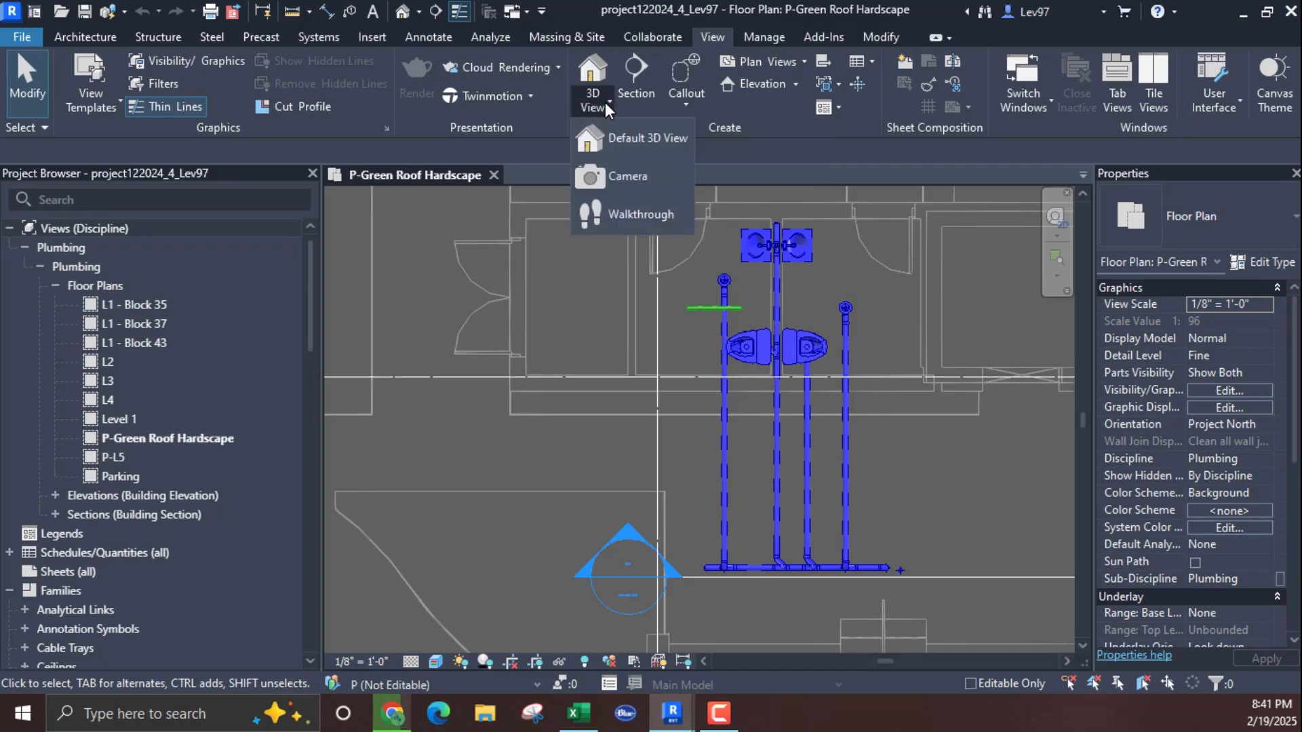
{"action": "left_click", "coordinate": [629, 137]}
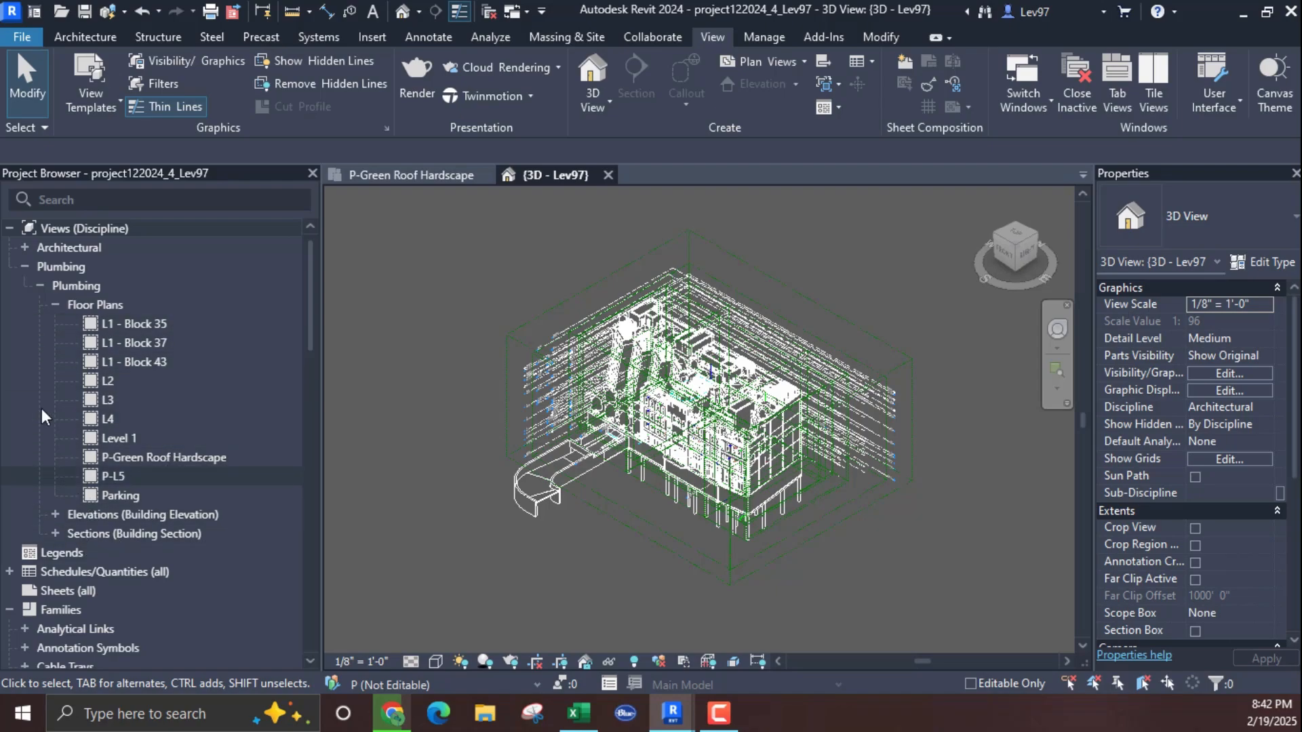
{"action": "left_click", "coordinate": [25, 248]}
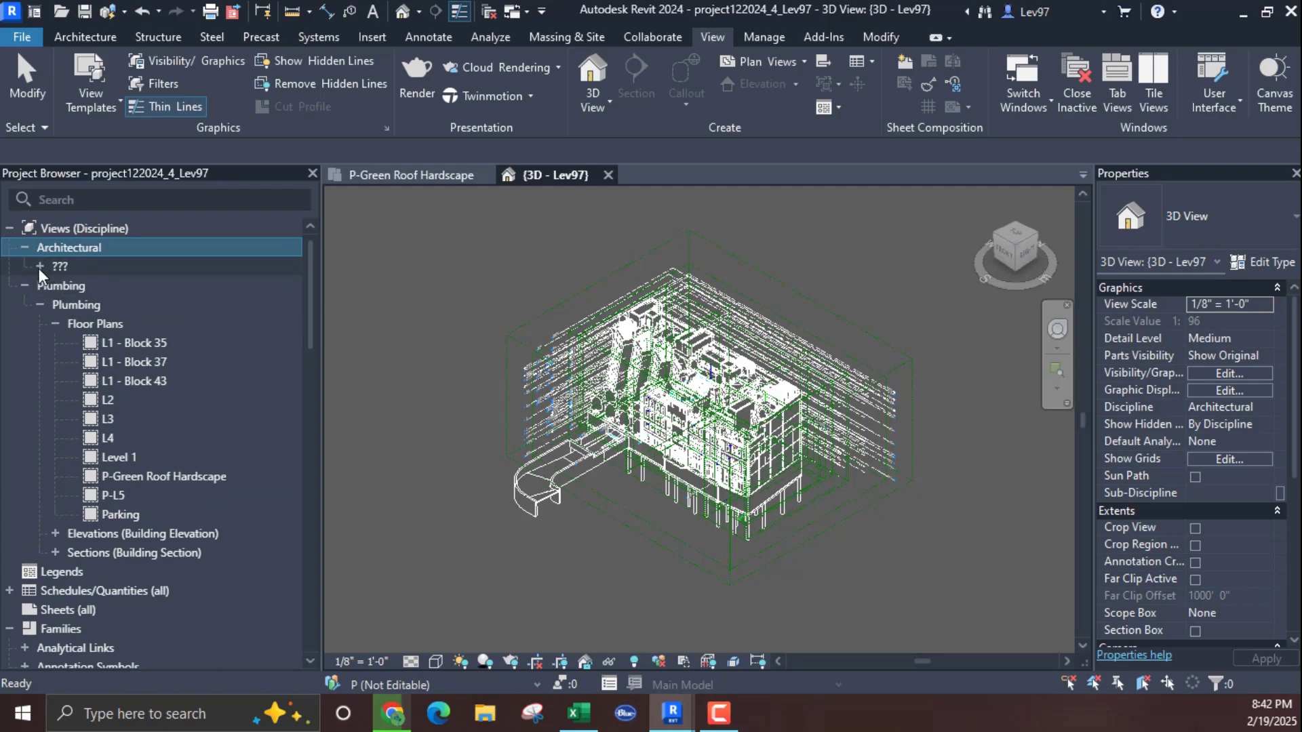
{"action": "left_click", "coordinate": [39, 266]}
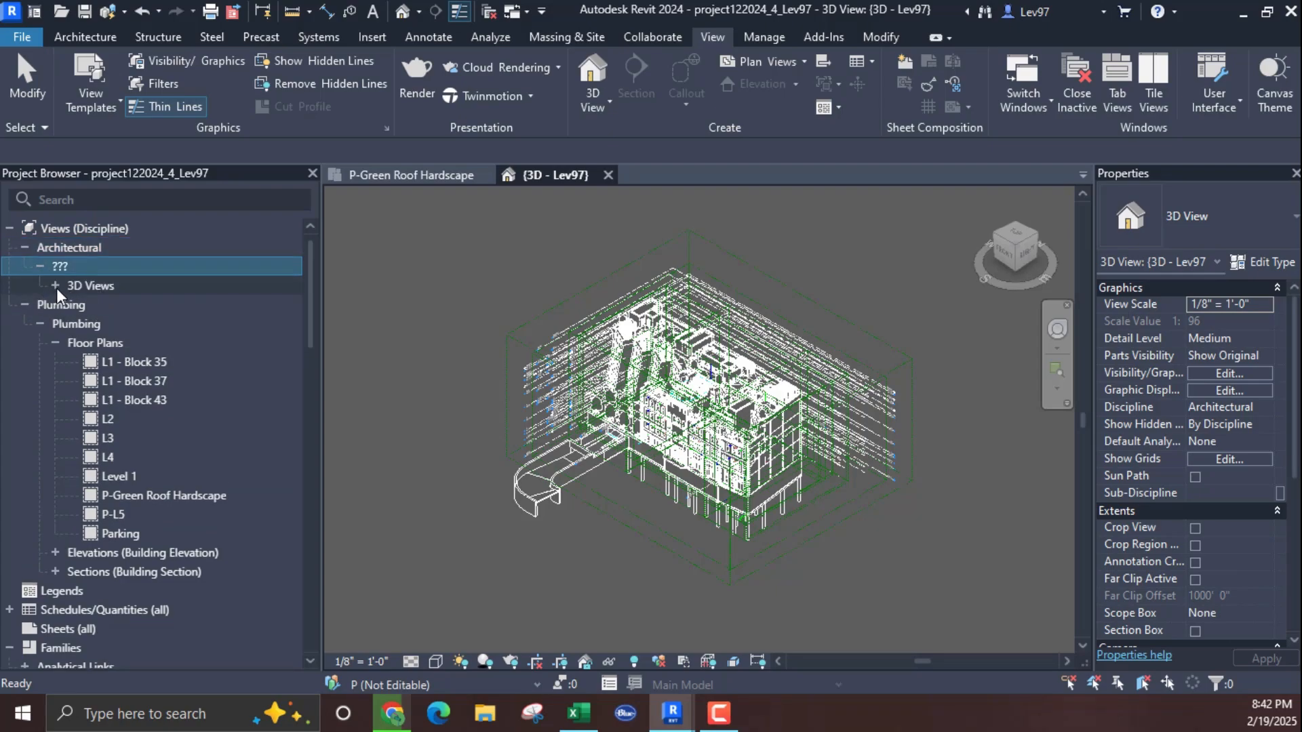
{"action": "left_click", "coordinate": [55, 286]}
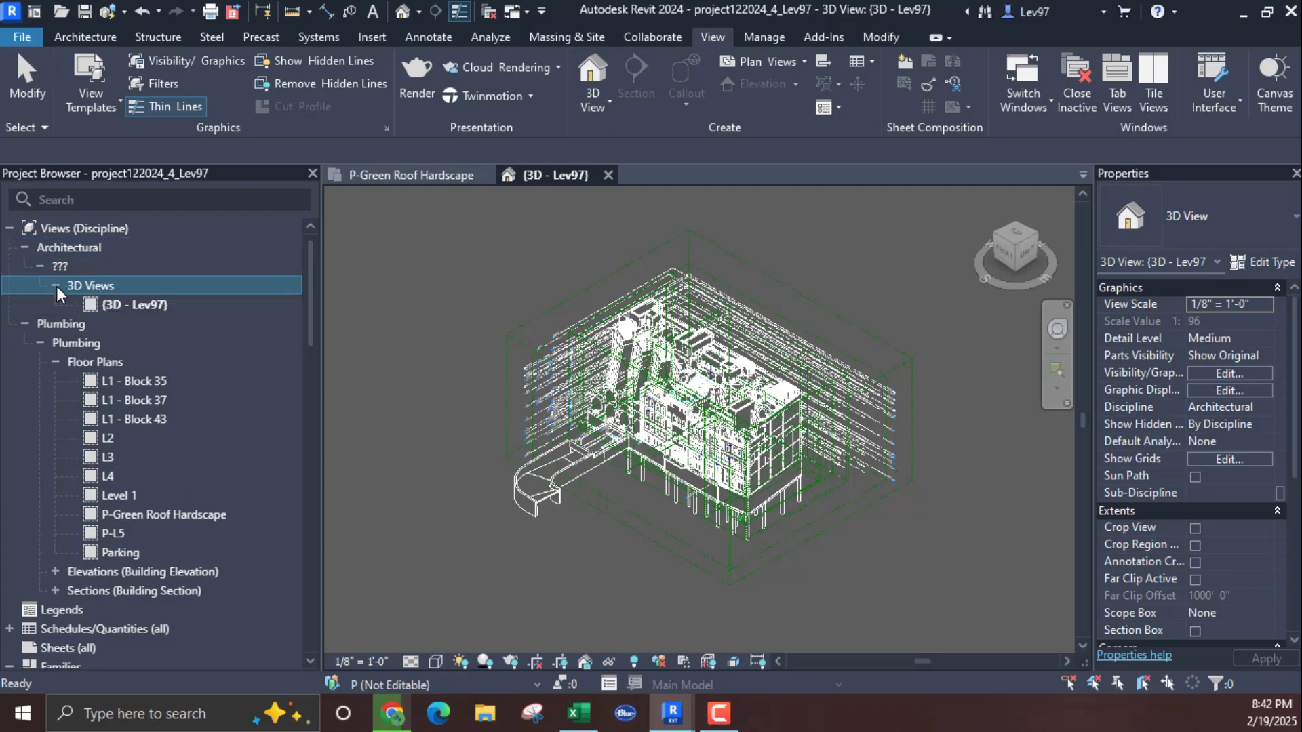
Step: Rename the new 3D view as 3D Plumbing
{"action": "right_click", "coordinate": [143, 302]}
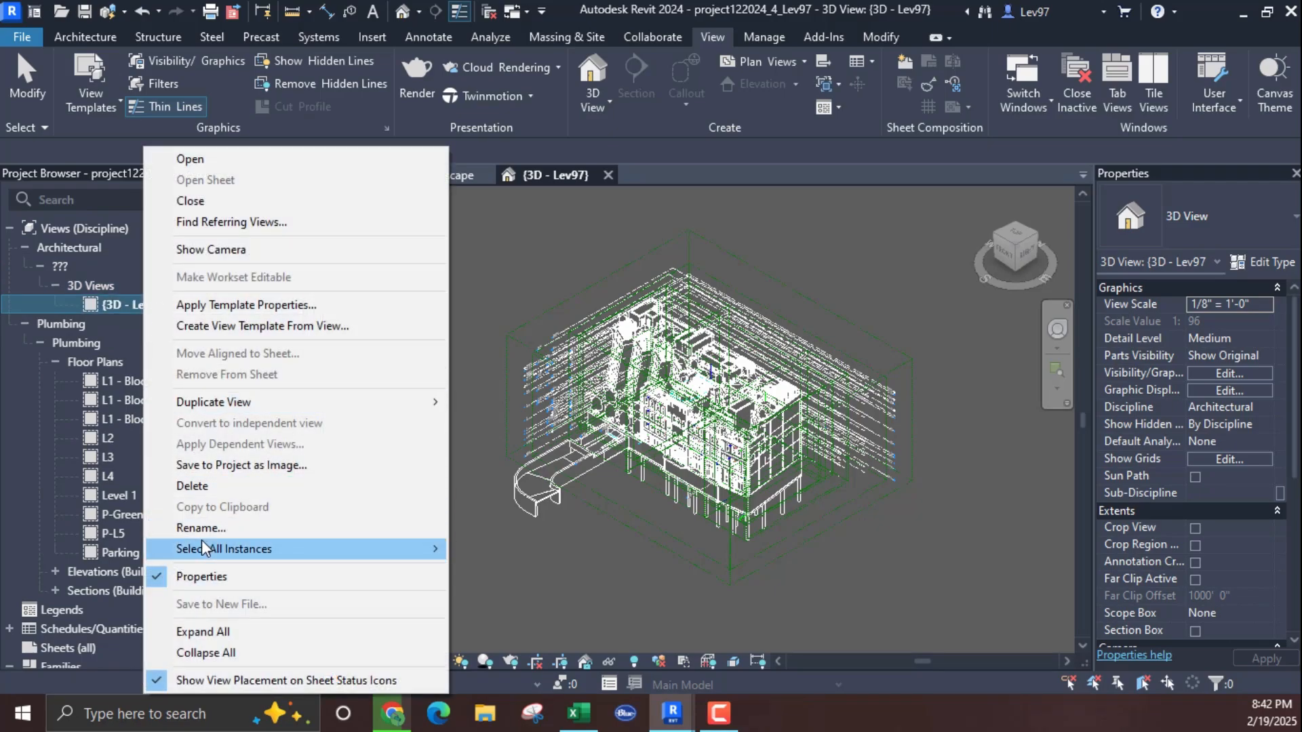
{"action": "left_click", "coordinate": [201, 526]}
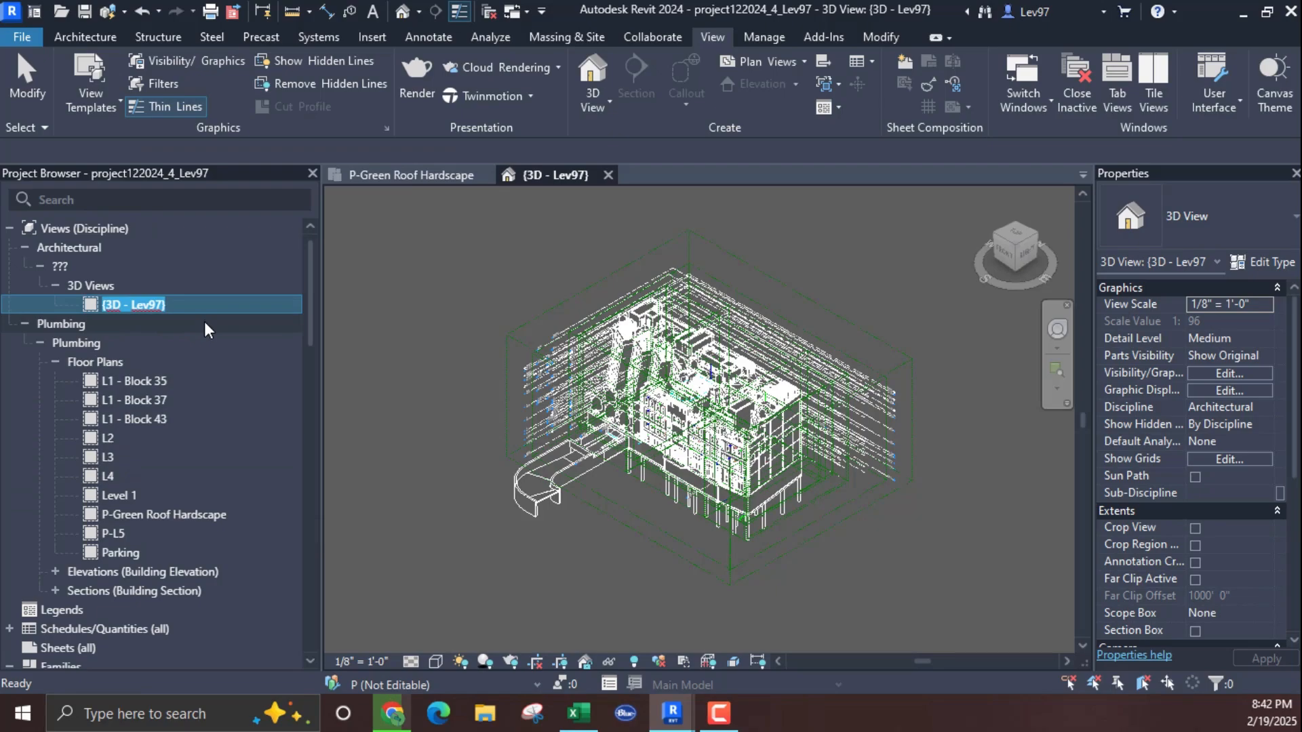
{"action": "type", "text": "3D"}
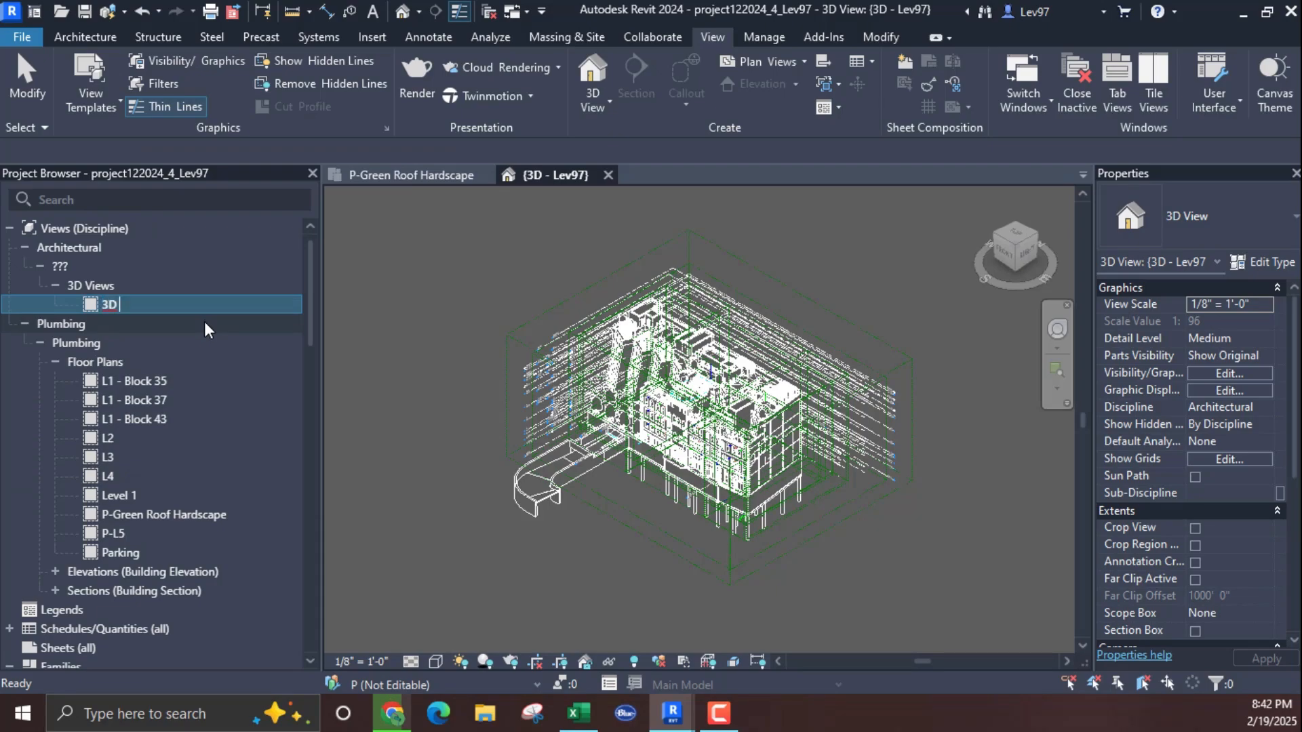
{"action": "type", "text": " Plumbing"}
{"action": "key", "text": "Return"}
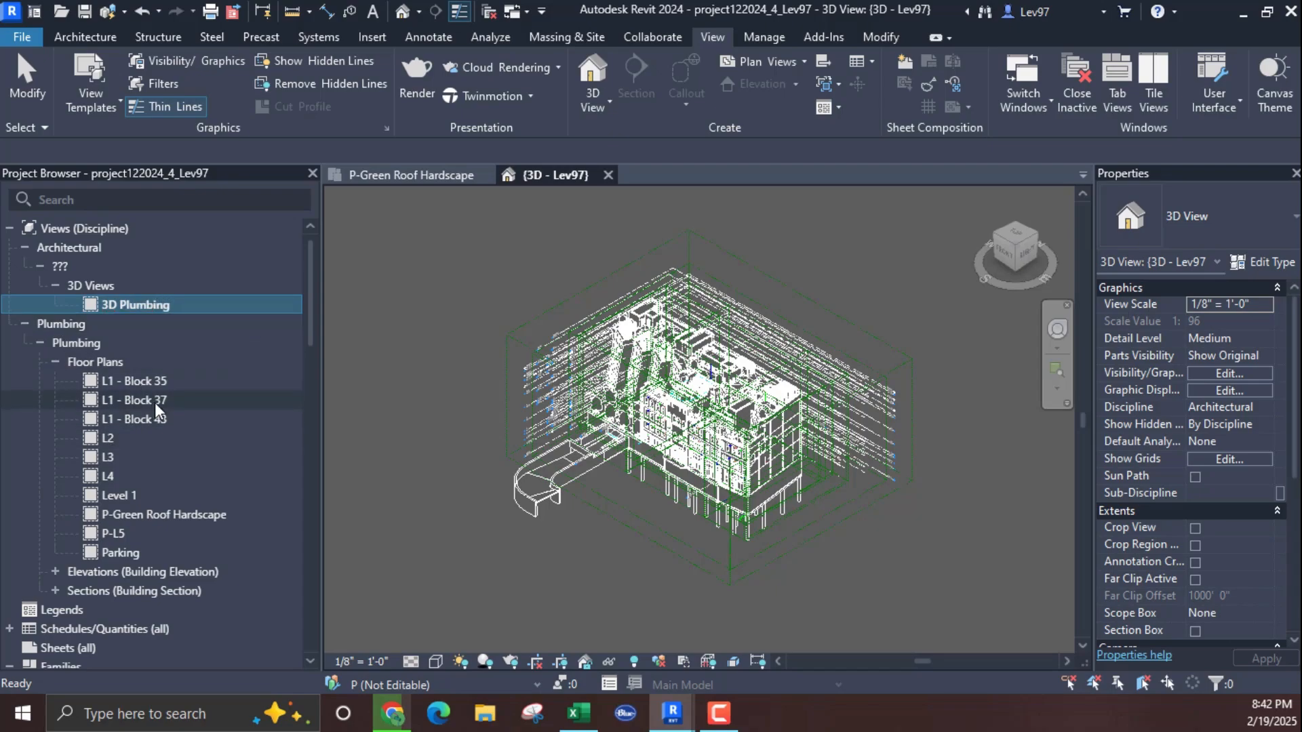
Step: Hide the linked Snowdon Towers Architectural, HVAC, Plumbing and Structural models in the 3D Plumbing view
{"action": "left_click", "coordinate": [402, 373]}
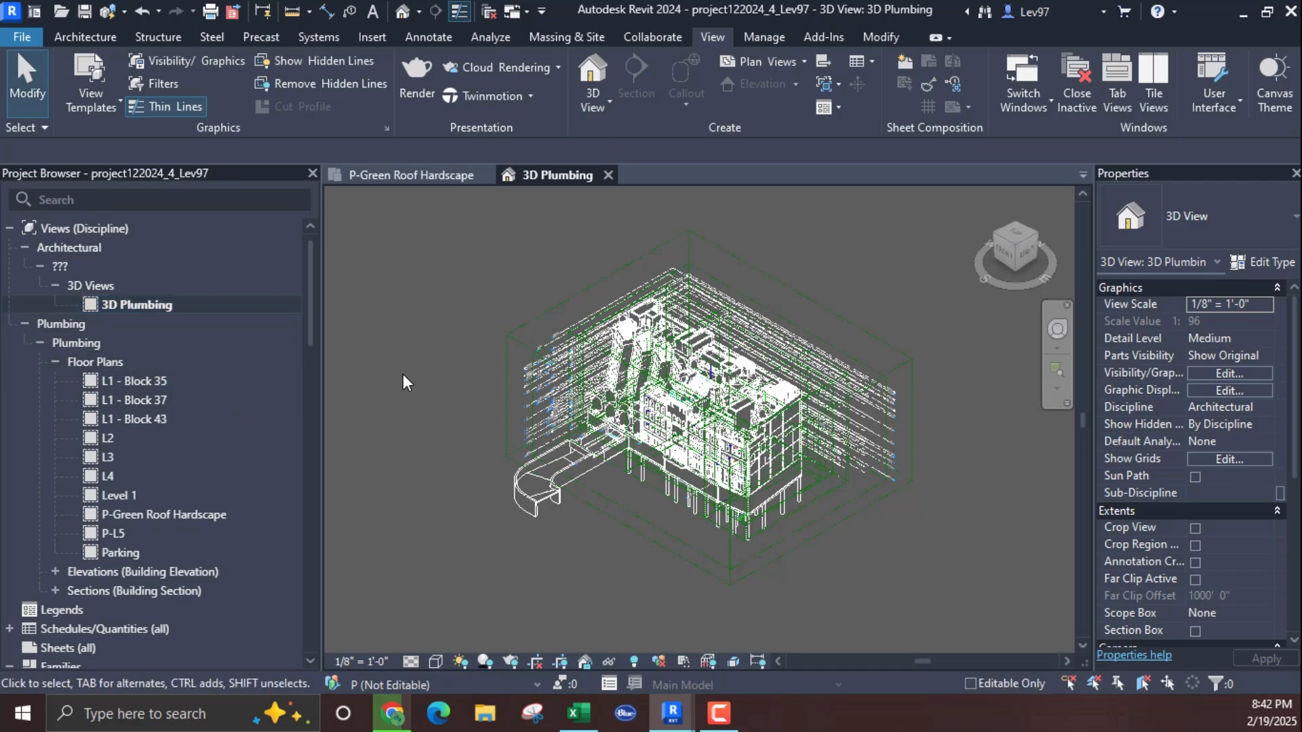
{"action": "left_click", "coordinate": [1223, 372]}
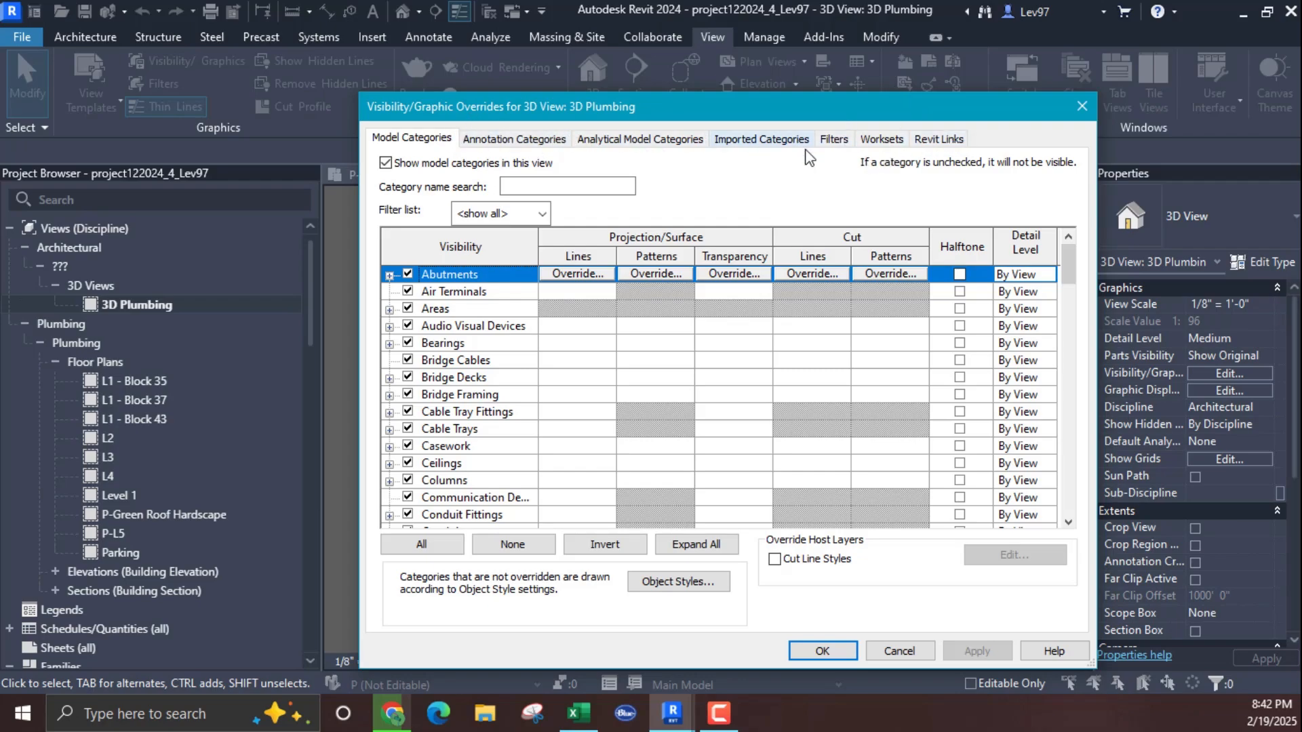
{"action": "left_click", "coordinate": [935, 139]}
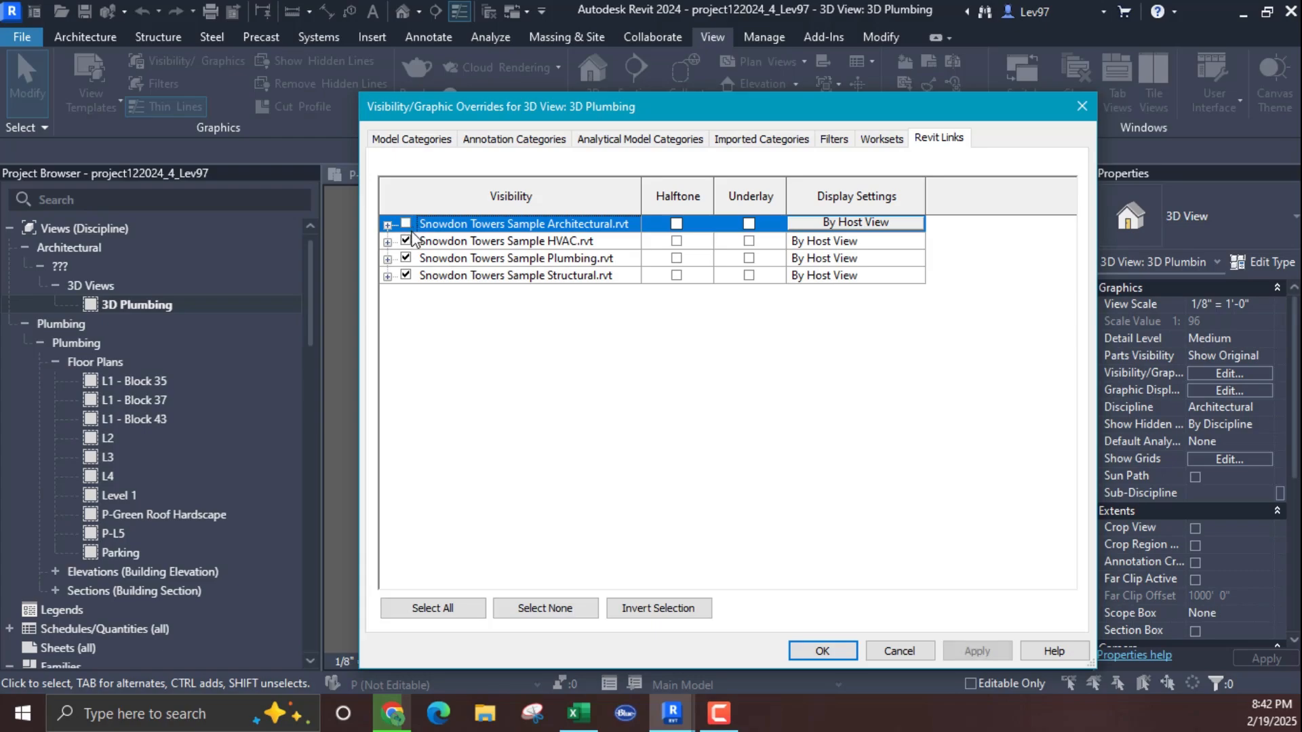
{"action": "left_click", "coordinate": [406, 223]}
{"action": "left_click", "coordinate": [407, 240]}
{"action": "left_click", "coordinate": [406, 258]}
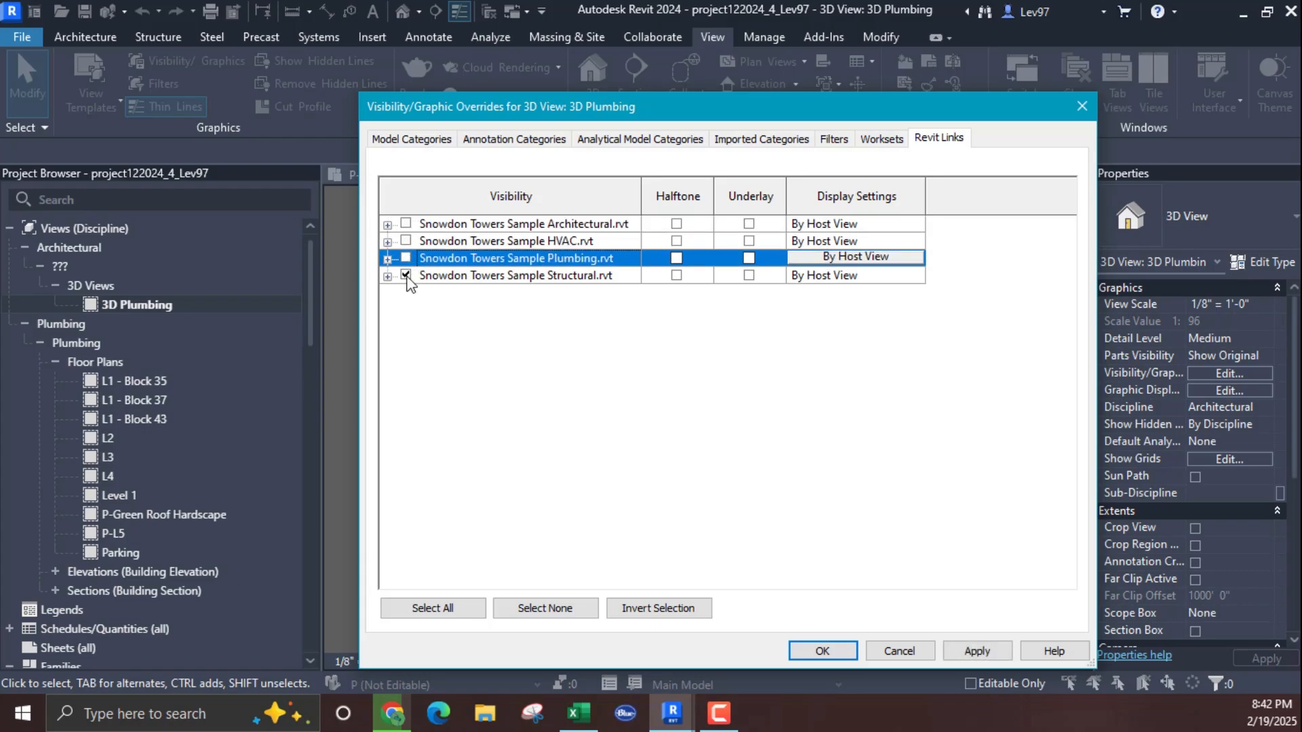
{"action": "left_click", "coordinate": [406, 275]}
{"action": "left_click", "coordinate": [823, 651]}
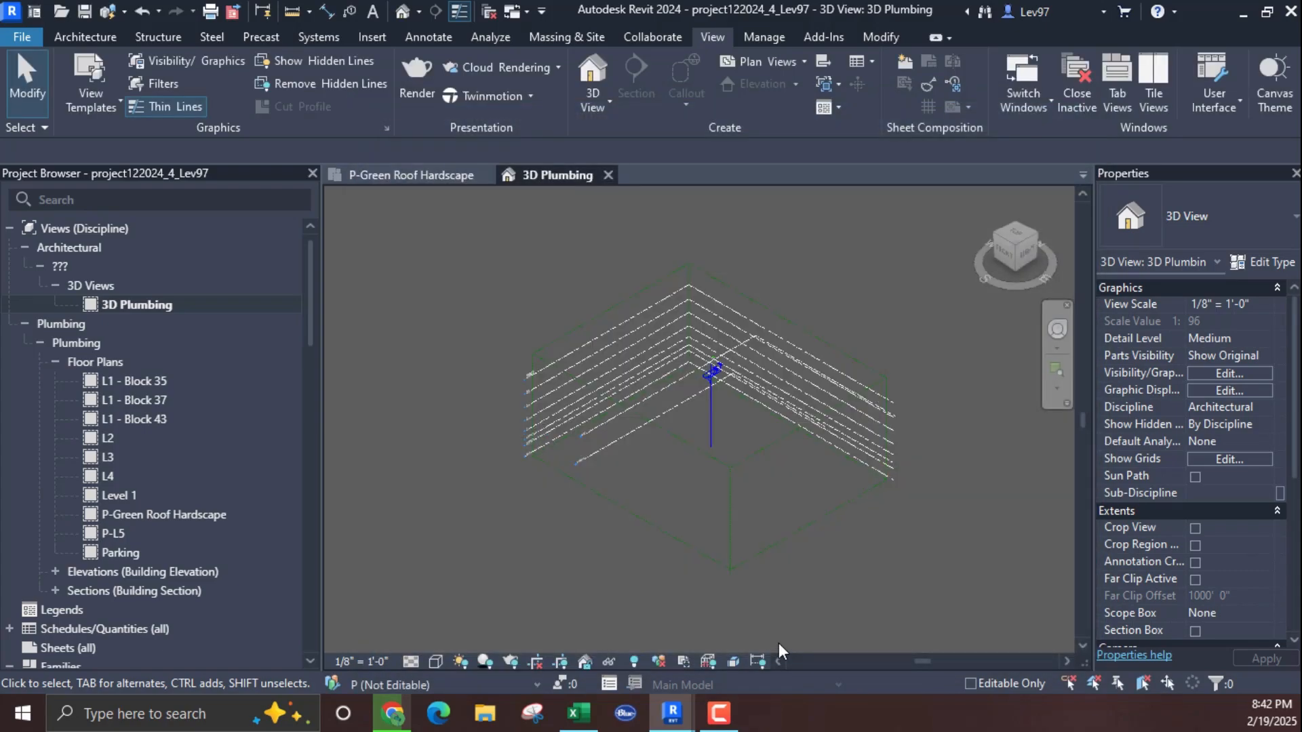
Step: Examine the scope box and section box entries in the annotation category visibility settings of the 3D Plumbing view
{"action": "scroll", "coordinate": [703, 476], "scroll_direction": "up", "scroll_amount": 5}
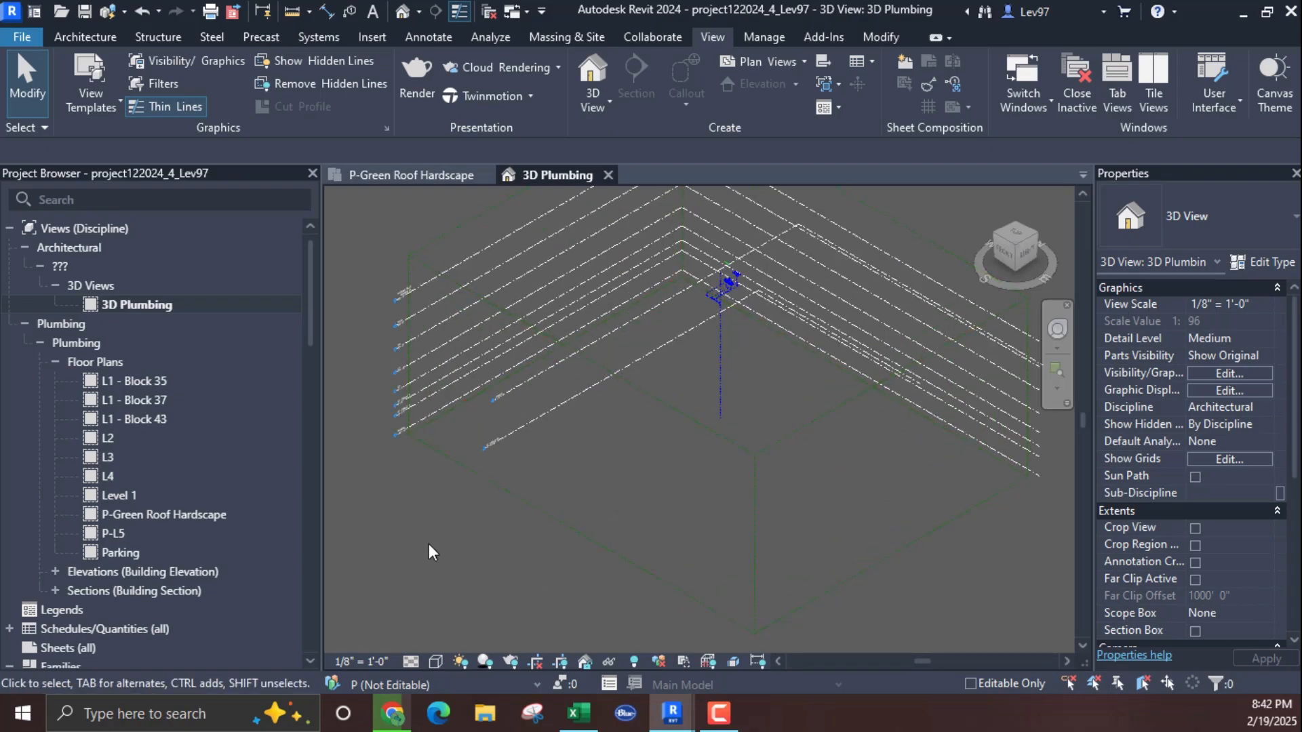
{"action": "scroll", "coordinate": [429, 544], "scroll_direction": "down", "scroll_amount": 3}
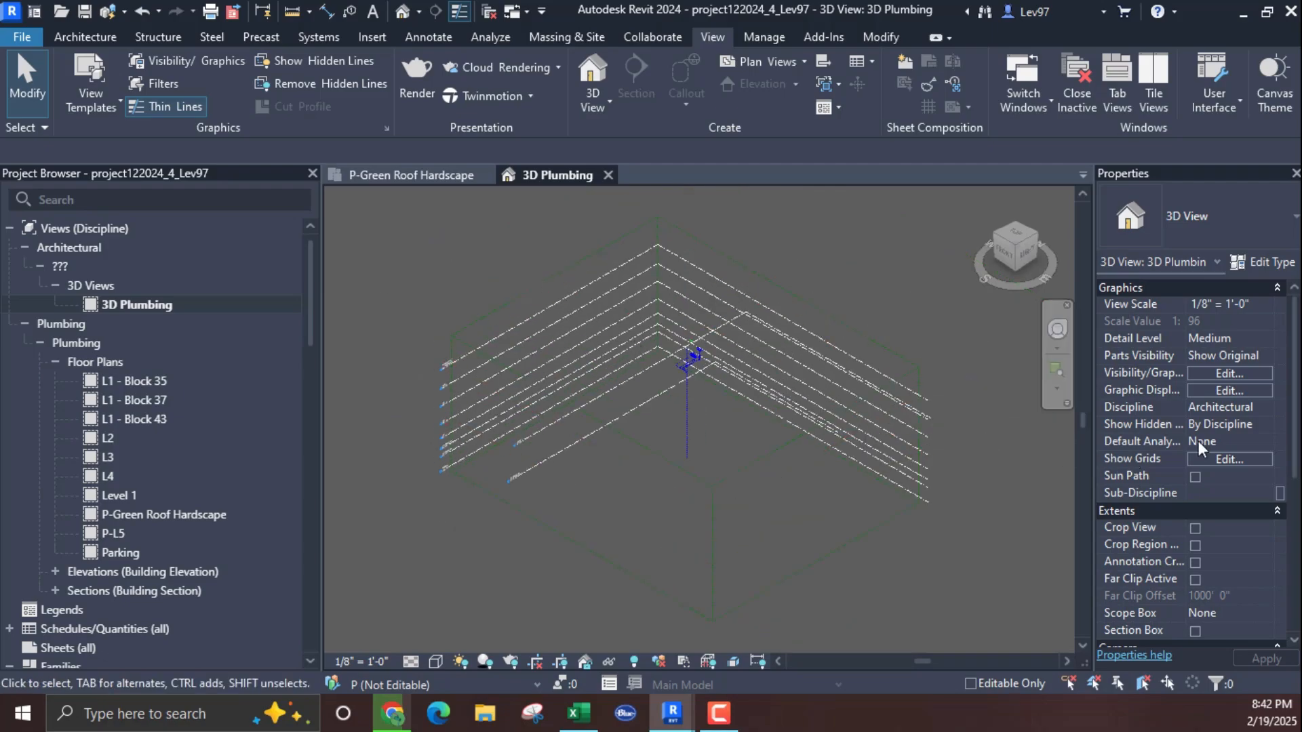
{"action": "left_click", "coordinate": [1229, 373]}
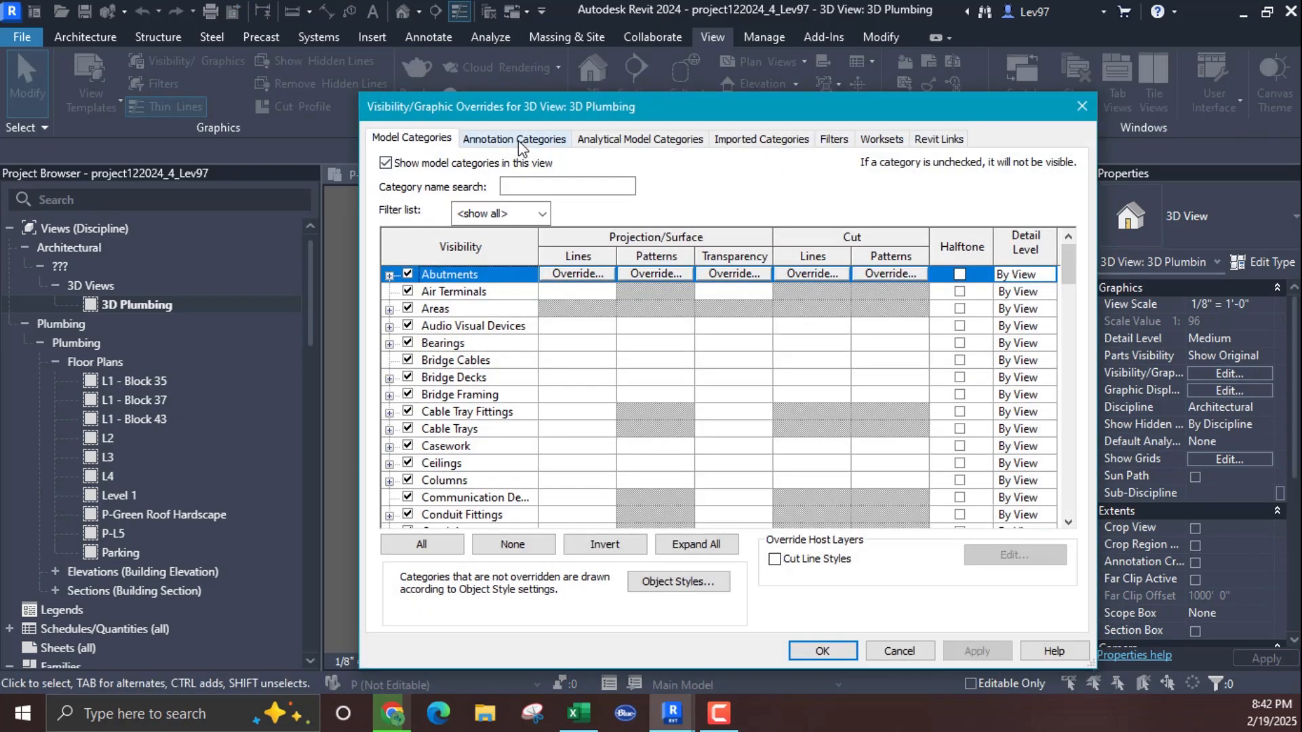
{"action": "left_click", "coordinate": [518, 139]}
{"action": "left_click", "coordinate": [466, 394]}
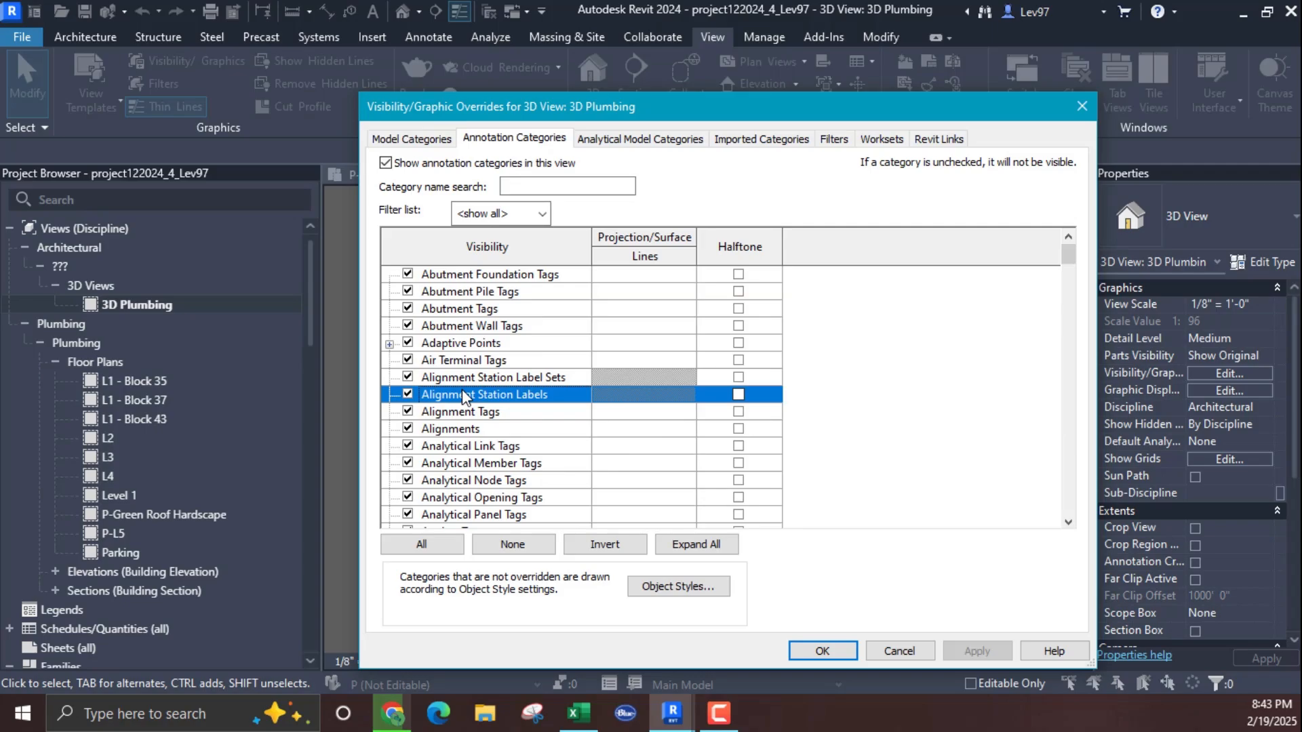
{"action": "key", "text": "s"}
{"action": "scroll", "coordinate": [434, 440], "scroll_direction": "down", "scroll_amount": 2}
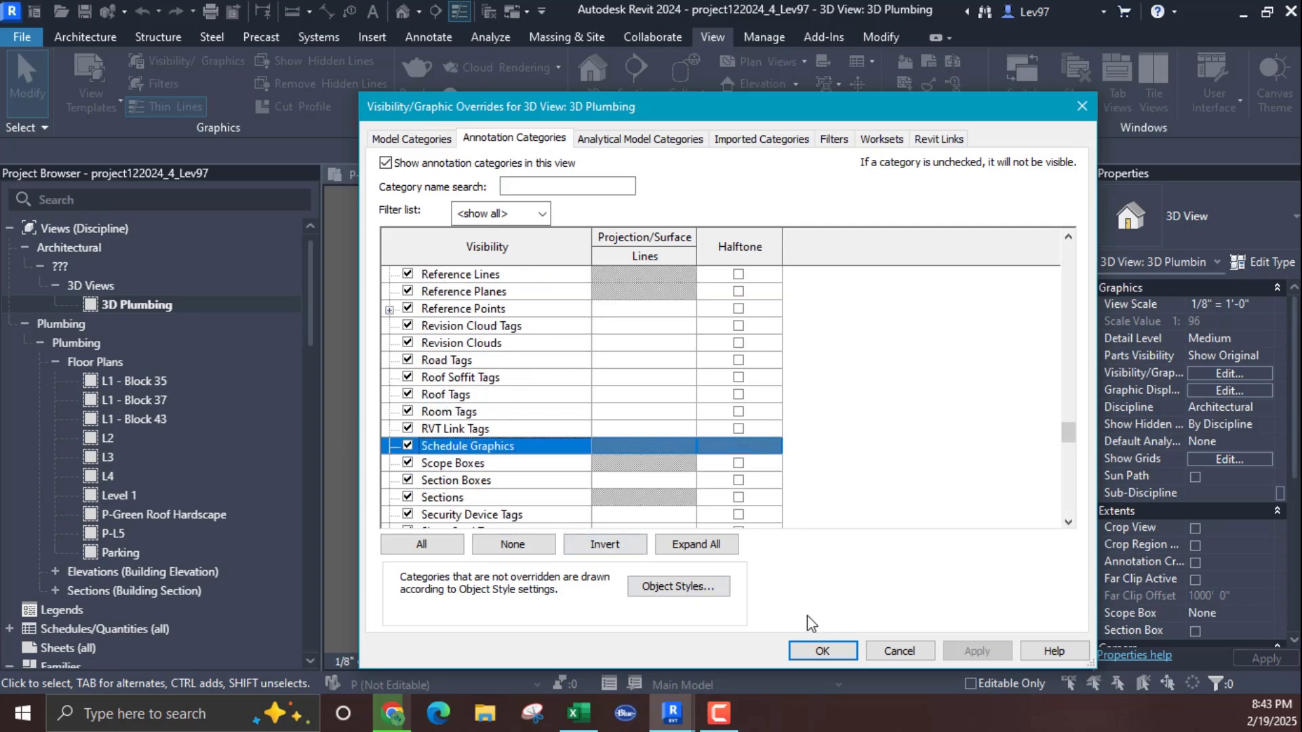
{"action": "left_click", "coordinate": [900, 651]}
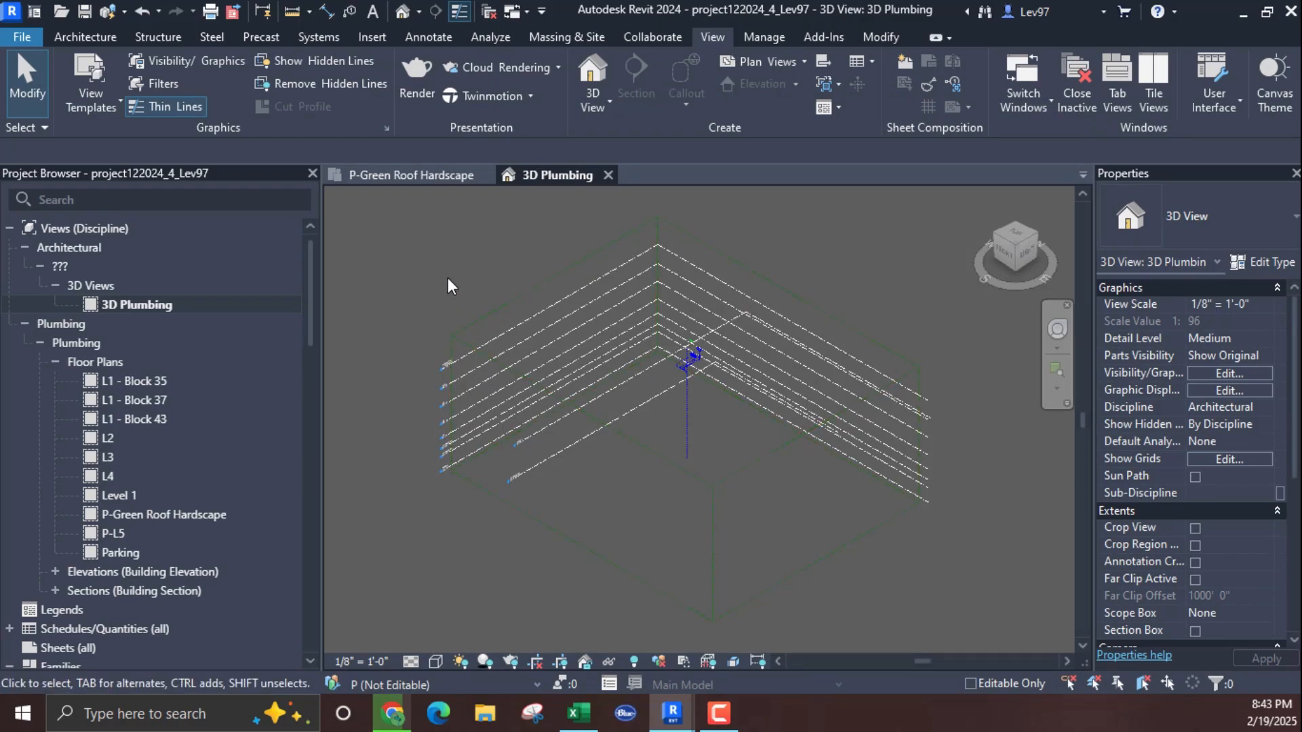
{"action": "scroll", "coordinate": [682, 356], "scroll_direction": "up", "scroll_amount": 5}
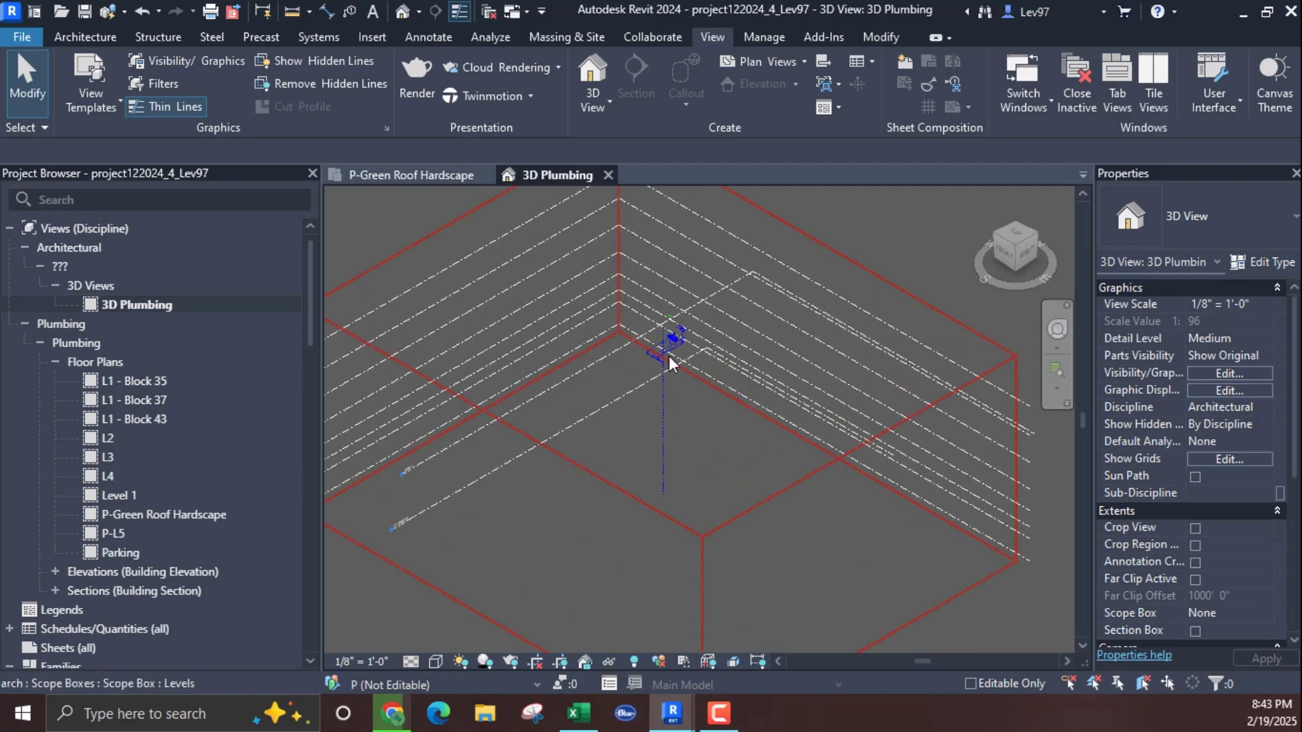
{"action": "scroll", "coordinate": [688, 385], "scroll_direction": "down", "scroll_amount": 6}
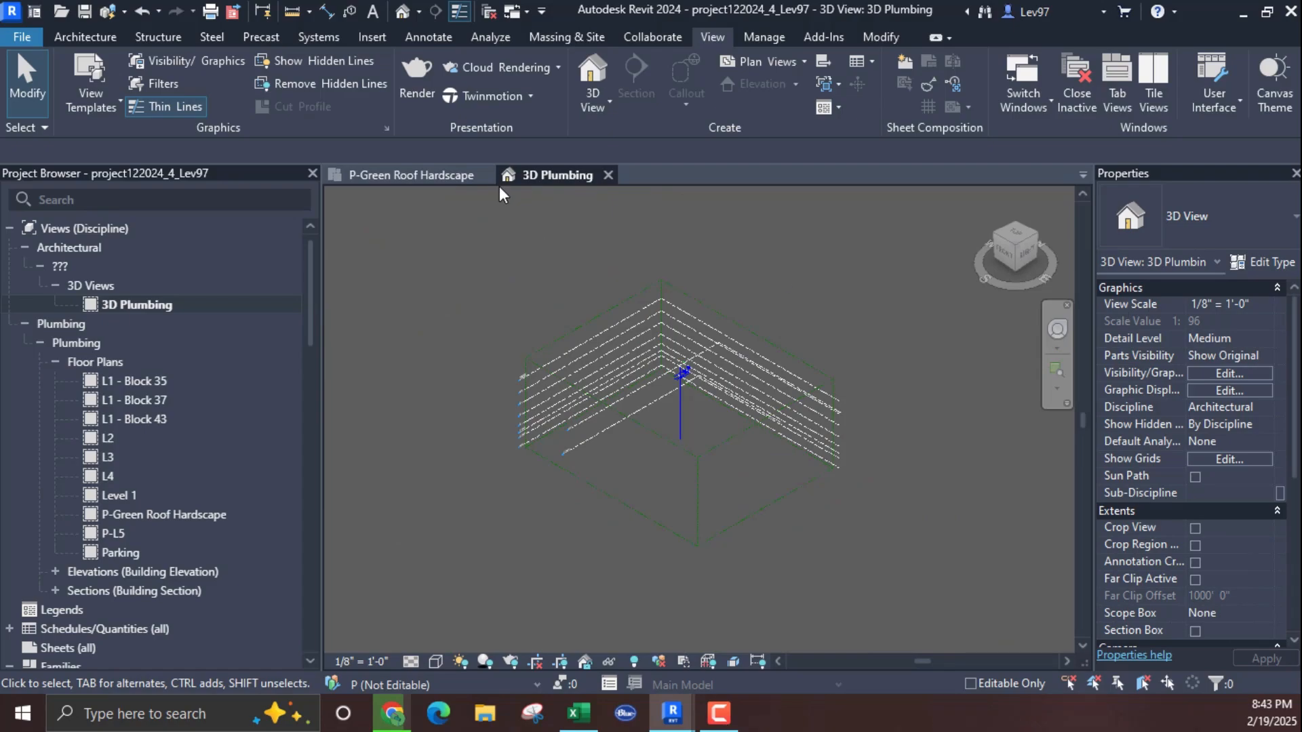
{"action": "left_click", "coordinate": [597, 103]}
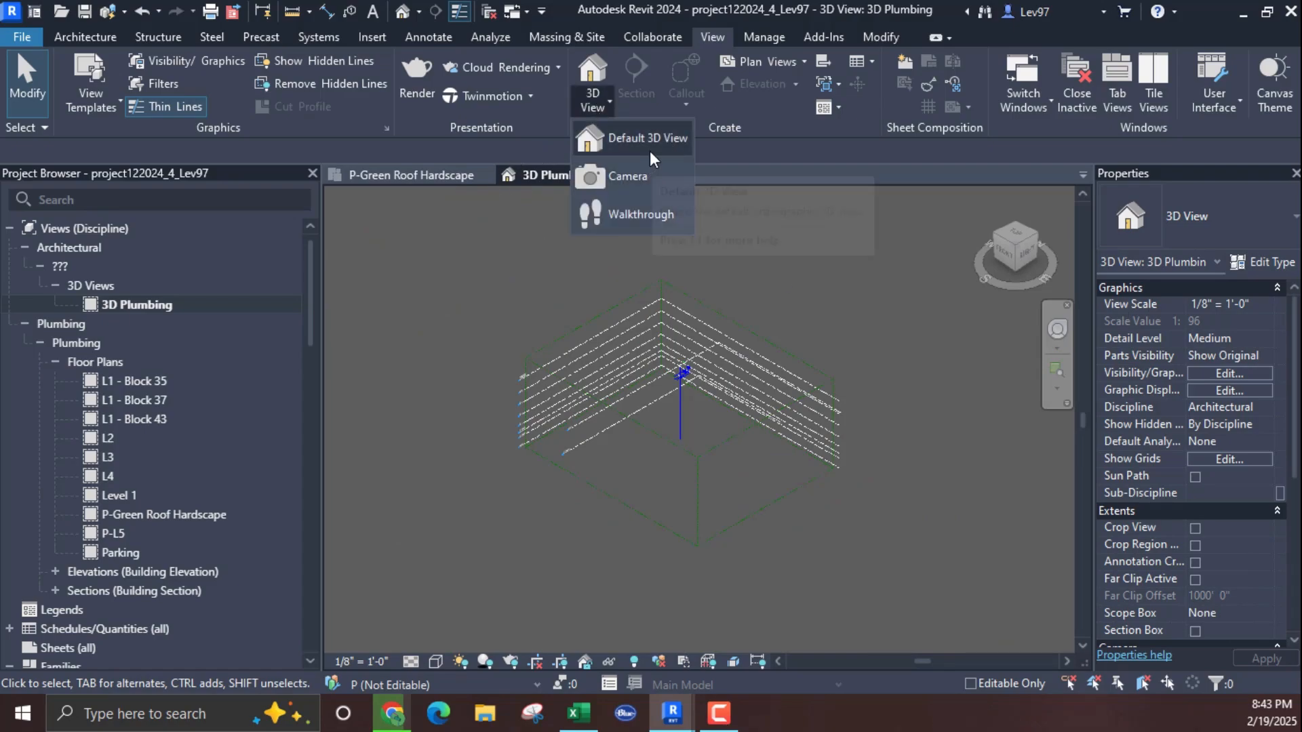
{"action": "left_click", "coordinate": [457, 263]}
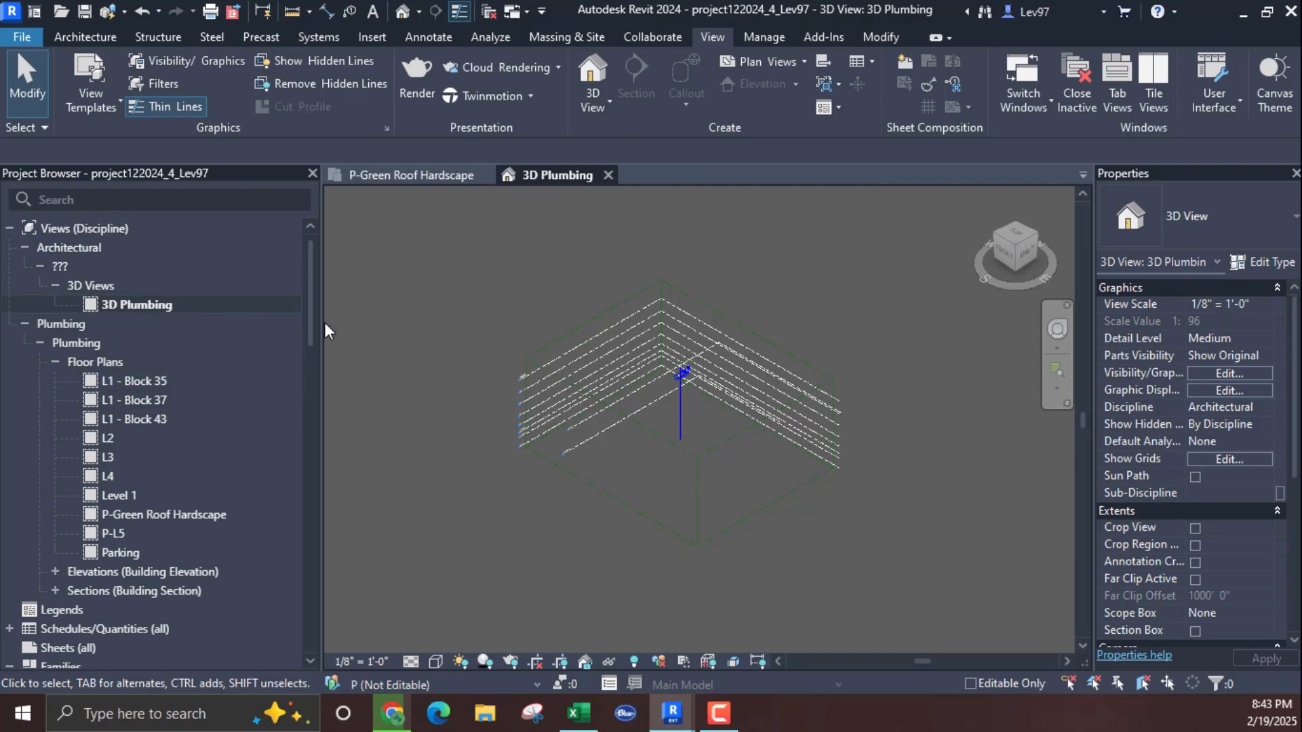
{"action": "scroll", "coordinate": [704, 370], "scroll_direction": "up", "scroll_amount": 4}
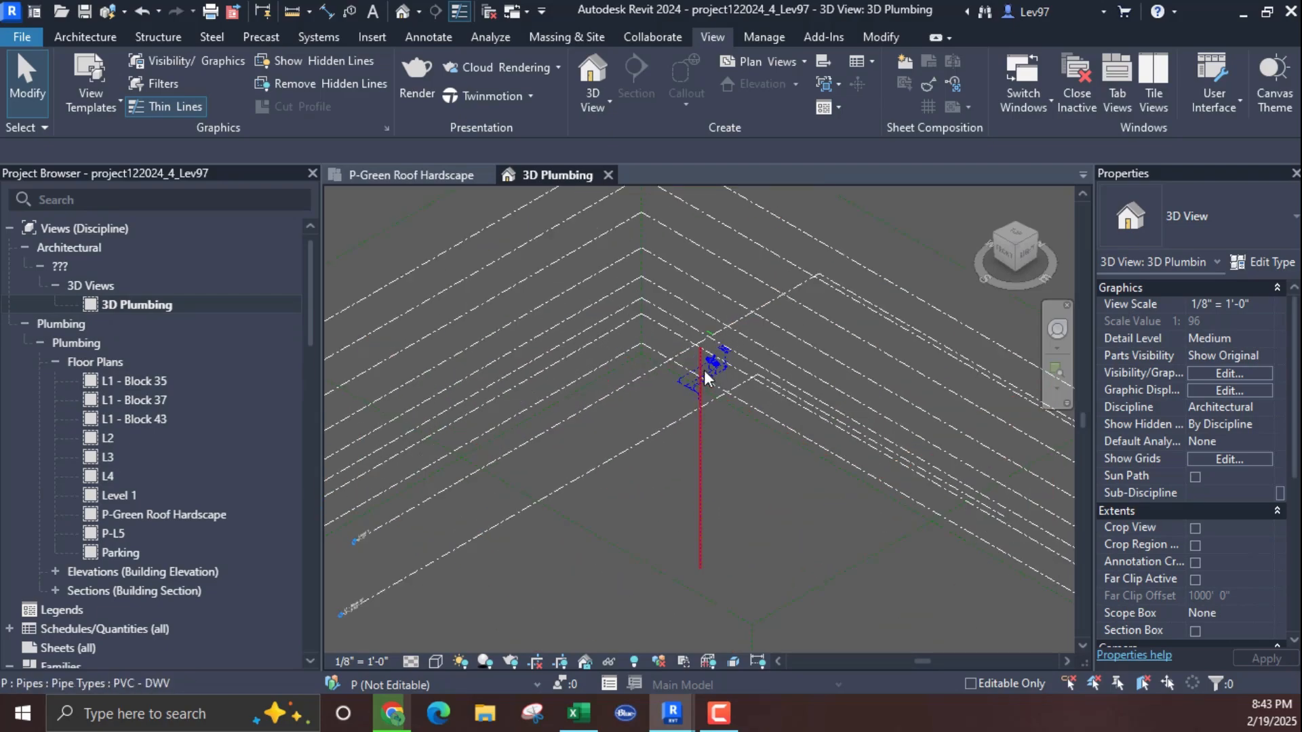
{"action": "scroll", "coordinate": [704, 371], "scroll_direction": "down", "scroll_amount": 5}
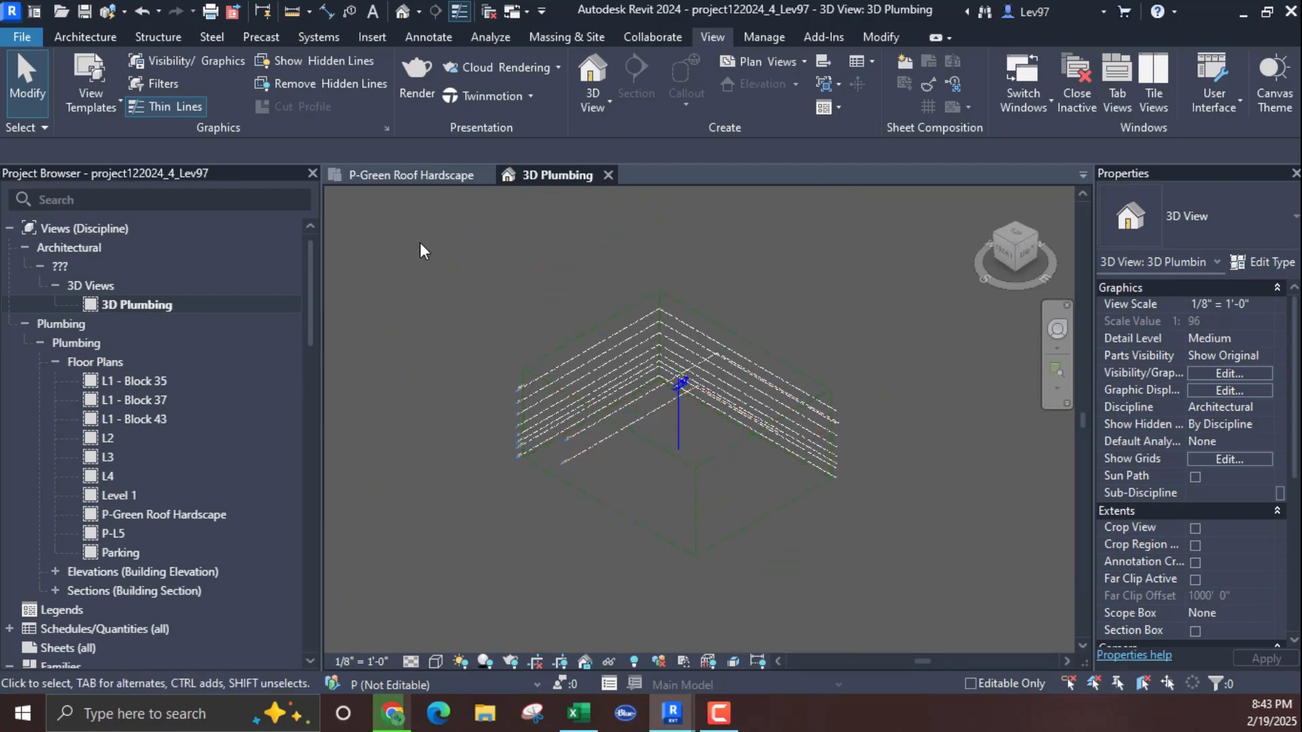
Step: Apply a Selection Box around the restroom plumbing fixtures in the P-Green Roof Hardscape floor plan, close the resulting 3D view and dismiss the save reminder
{"action": "left_click", "coordinate": [404, 175]}
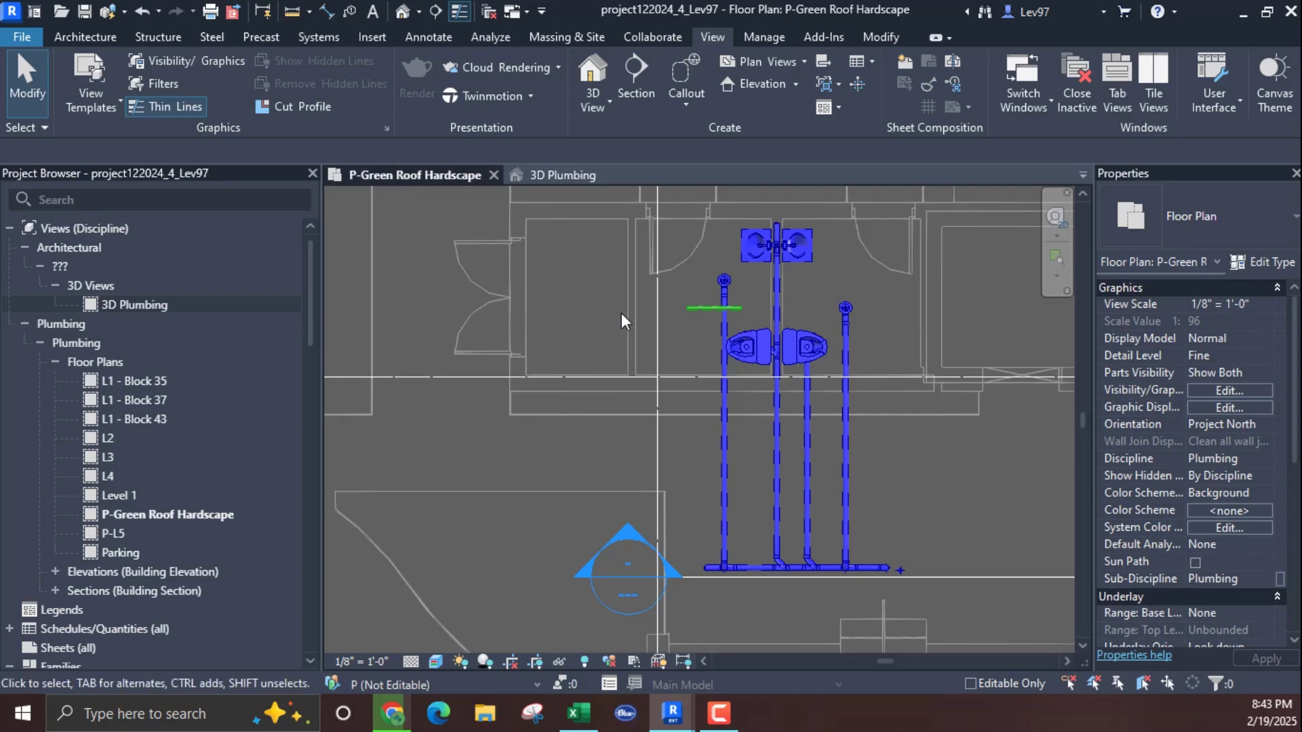
{"action": "left_click_drag", "start_coordinate": [624, 196], "coordinate": [956, 627]}
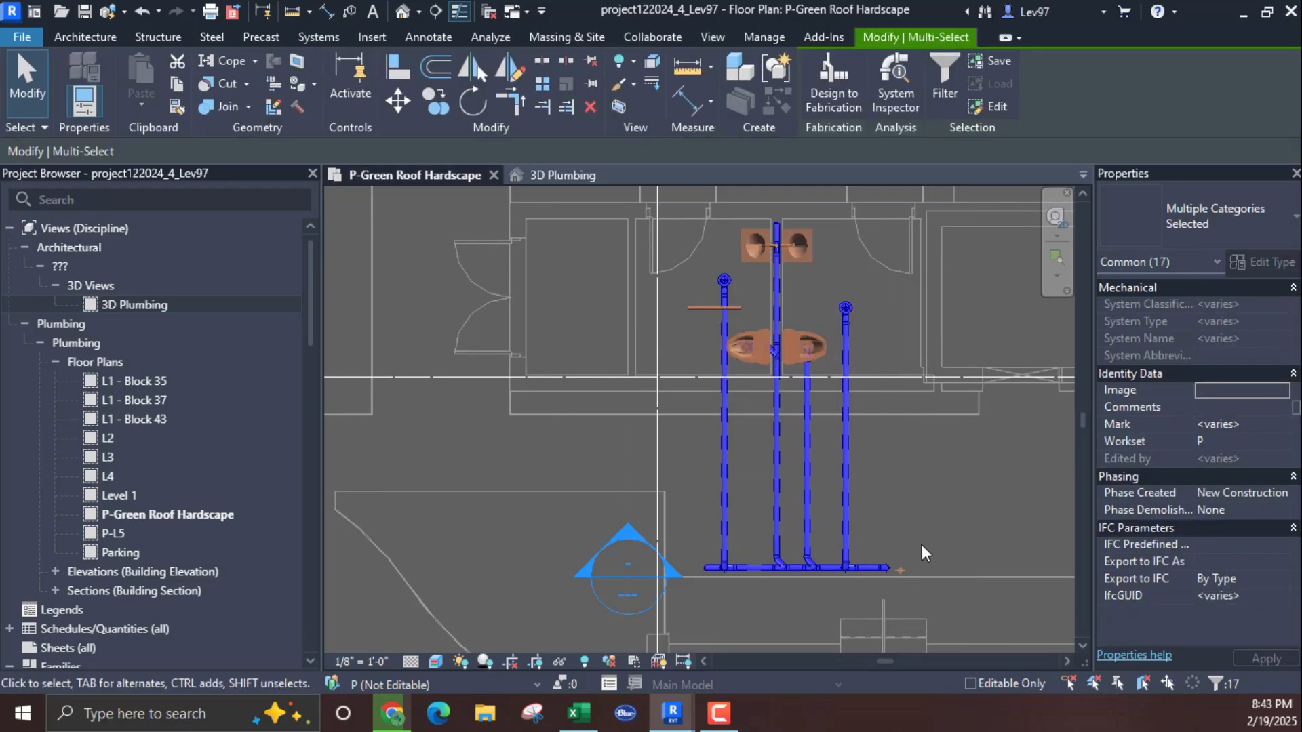
{"action": "left_click", "coordinate": [620, 108]}
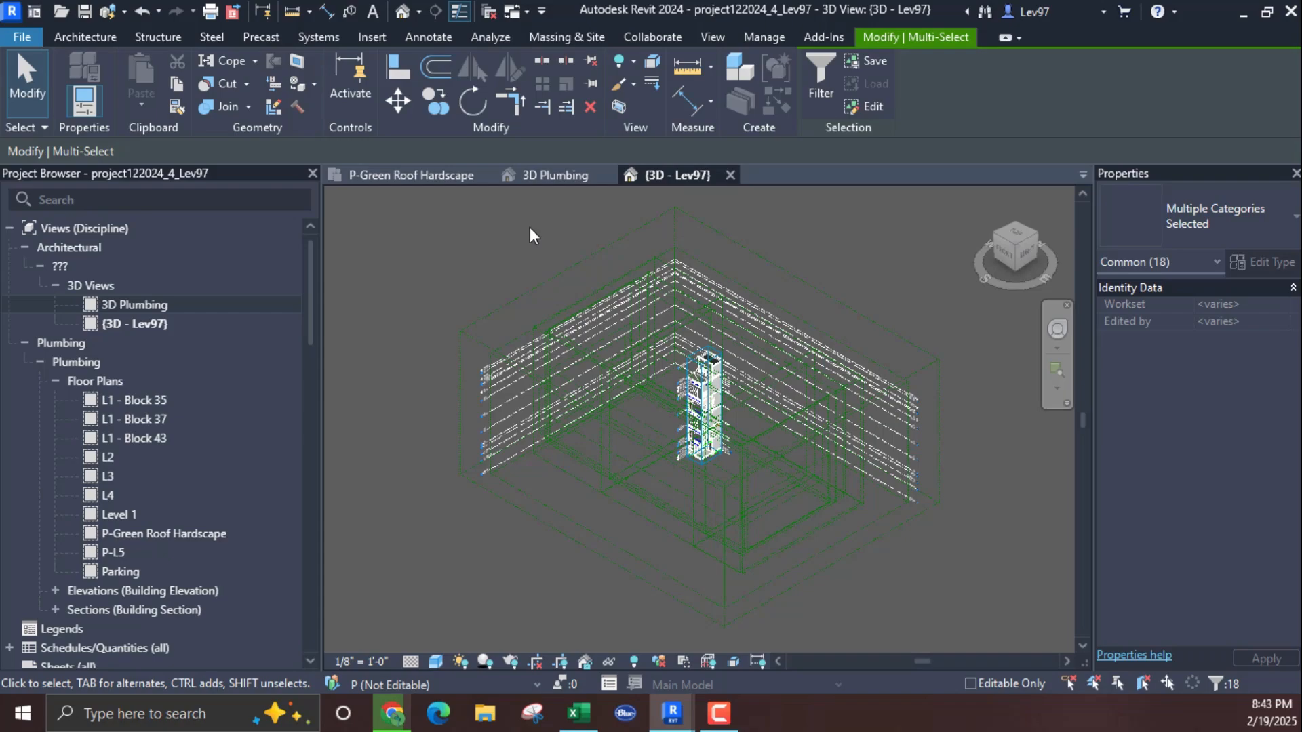
{"action": "left_click", "coordinate": [731, 175]}
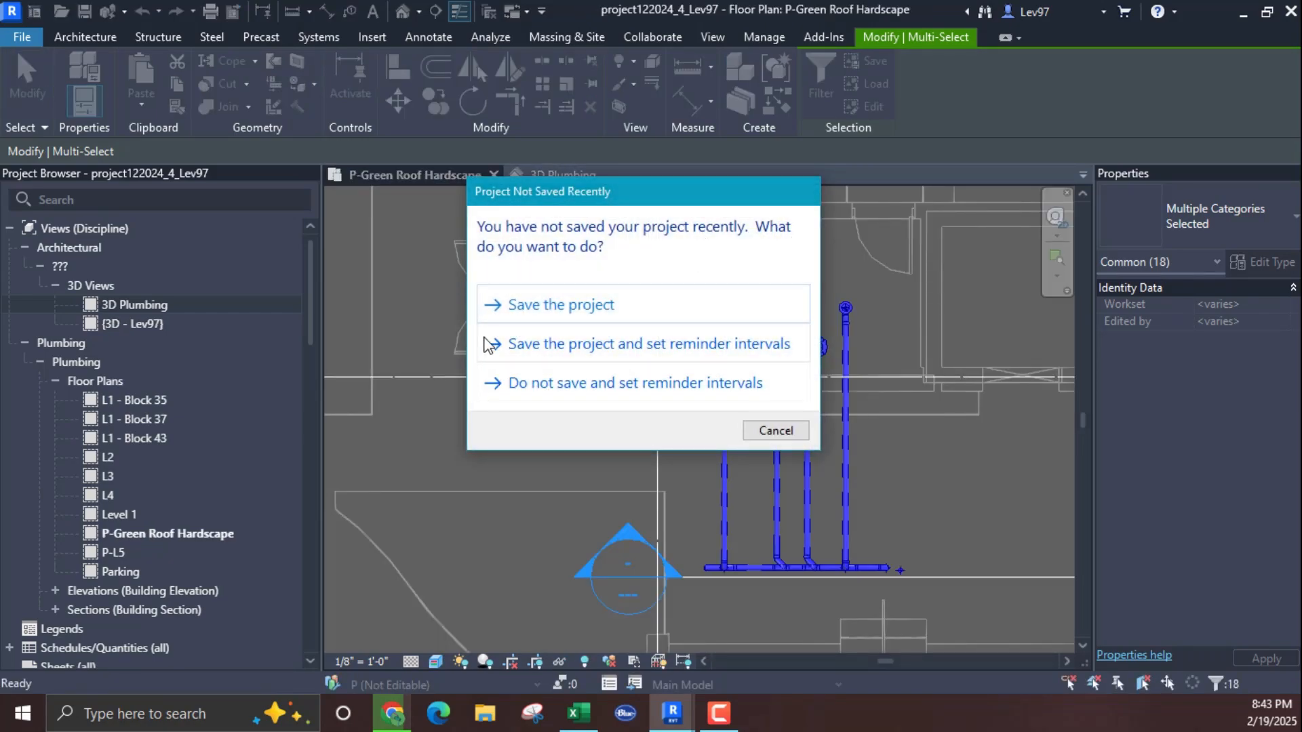
{"action": "left_click", "coordinate": [491, 338]}
Step: Select the restroom fixtures plus the four long vertical pipe runs in the P-Green Roof Hardscape floor plan and apply a Selection Box around them
{"action": "middle_click_drag", "start_coordinate": [575, 300], "coordinate": [480, 324]}
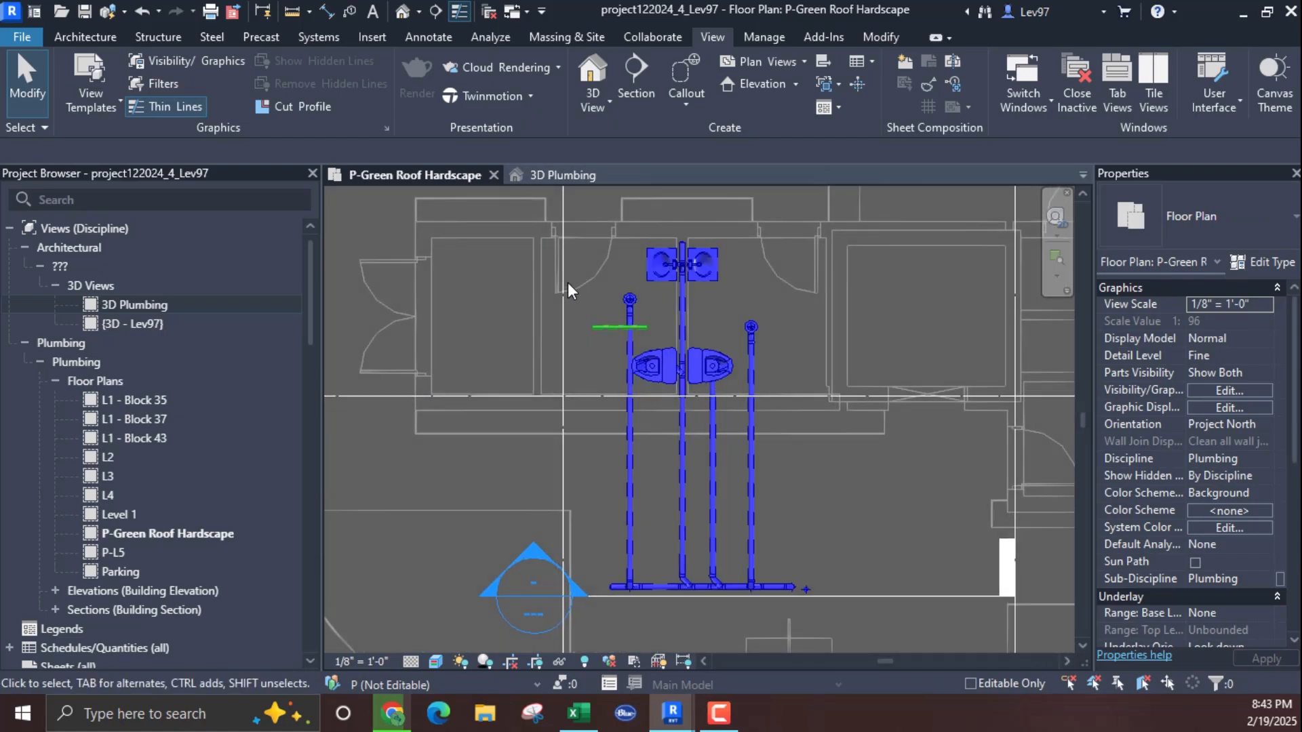
{"action": "middle_click_drag", "start_coordinate": [637, 273], "coordinate": [733, 302]}
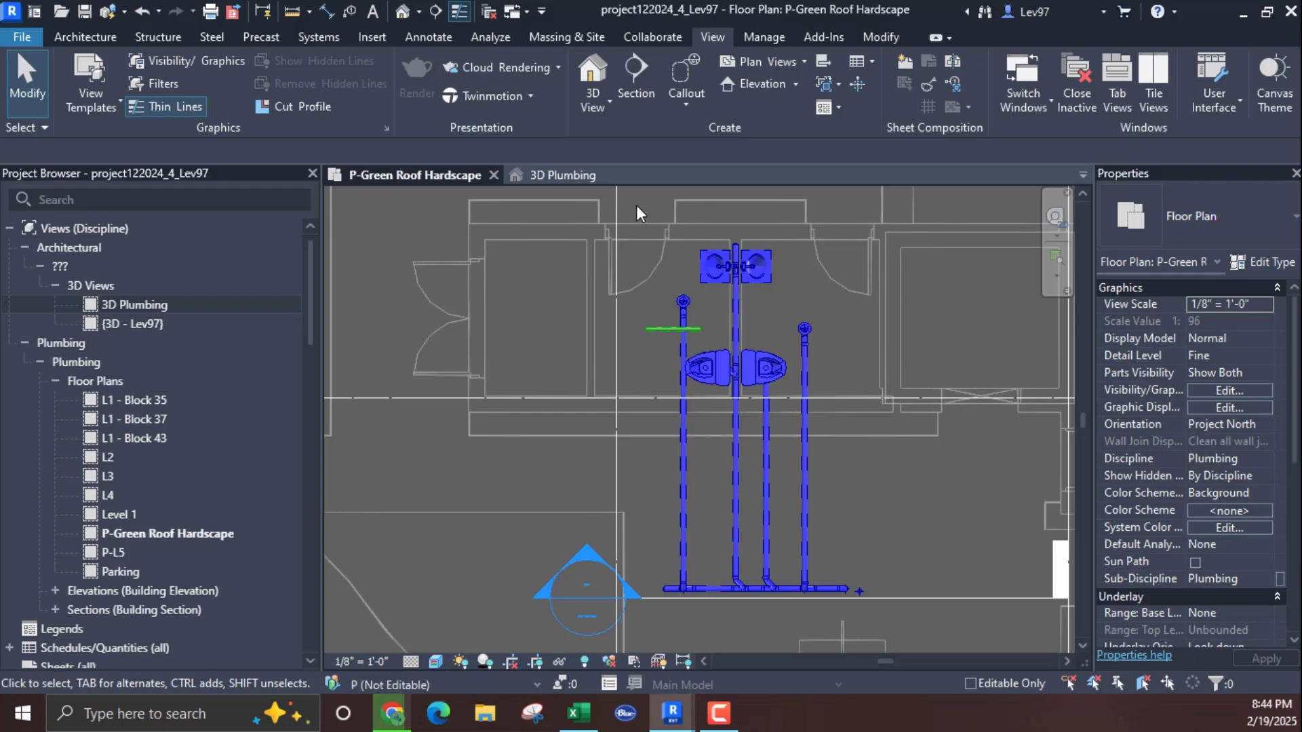
{"action": "left_click_drag", "start_coordinate": [636, 205], "coordinate": [865, 608]}
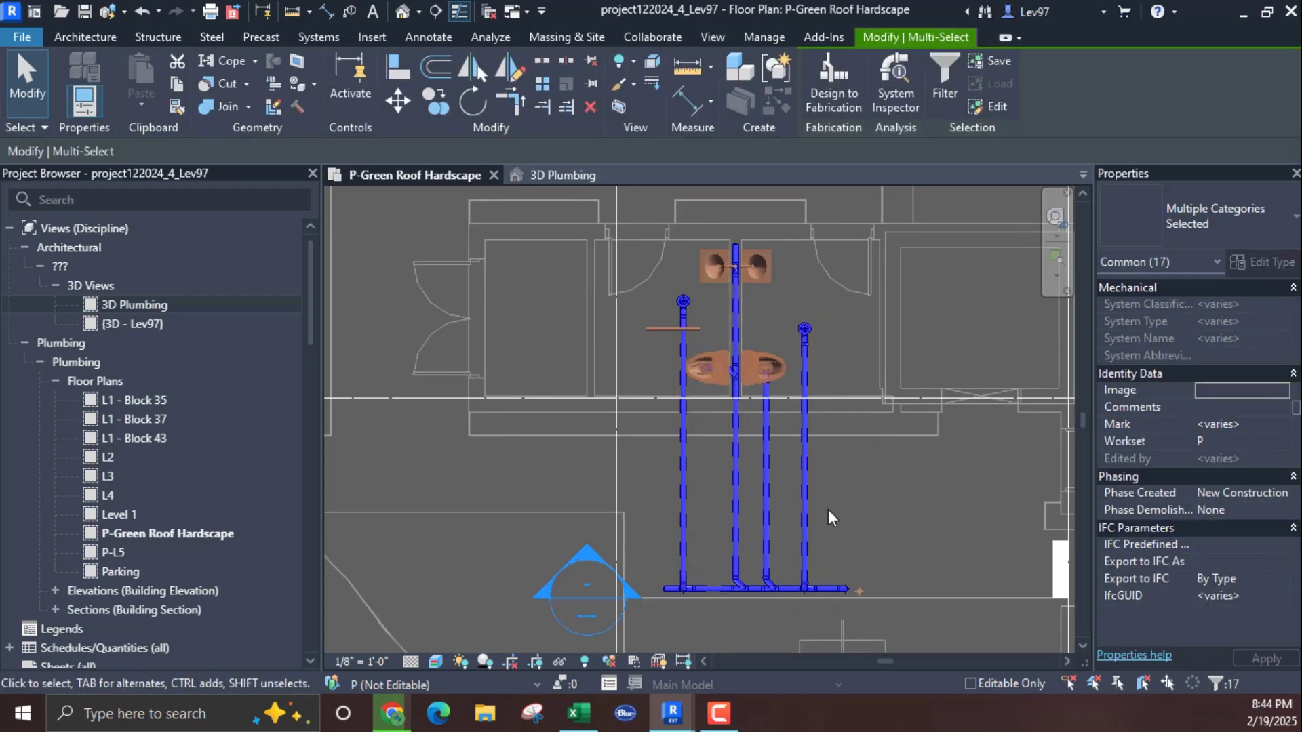
{"action": "left_click", "coordinate": [806, 478], "text": "ctrl"}
{"action": "left_click", "coordinate": [769, 481], "text": "ctrl"}
{"action": "left_click", "coordinate": [732, 484], "text": "ctrl"}
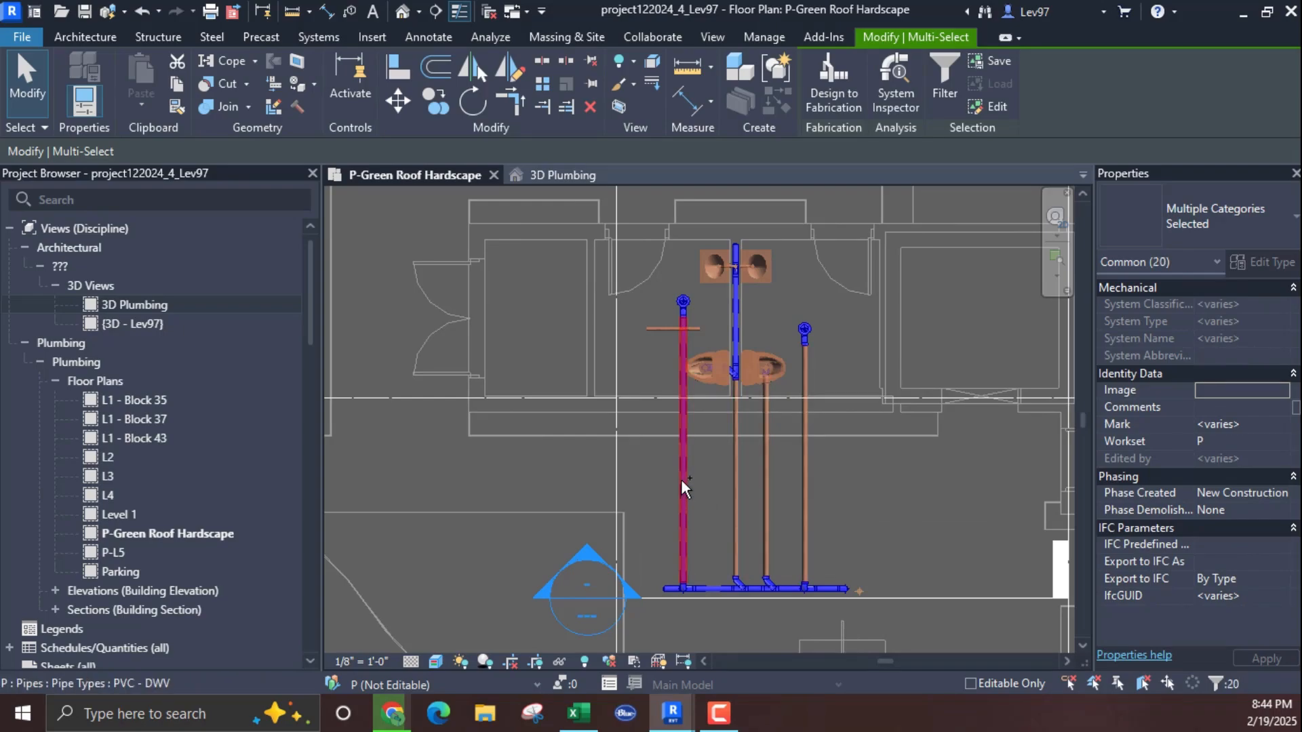
{"action": "left_click", "coordinate": [683, 480], "text": "ctrl"}
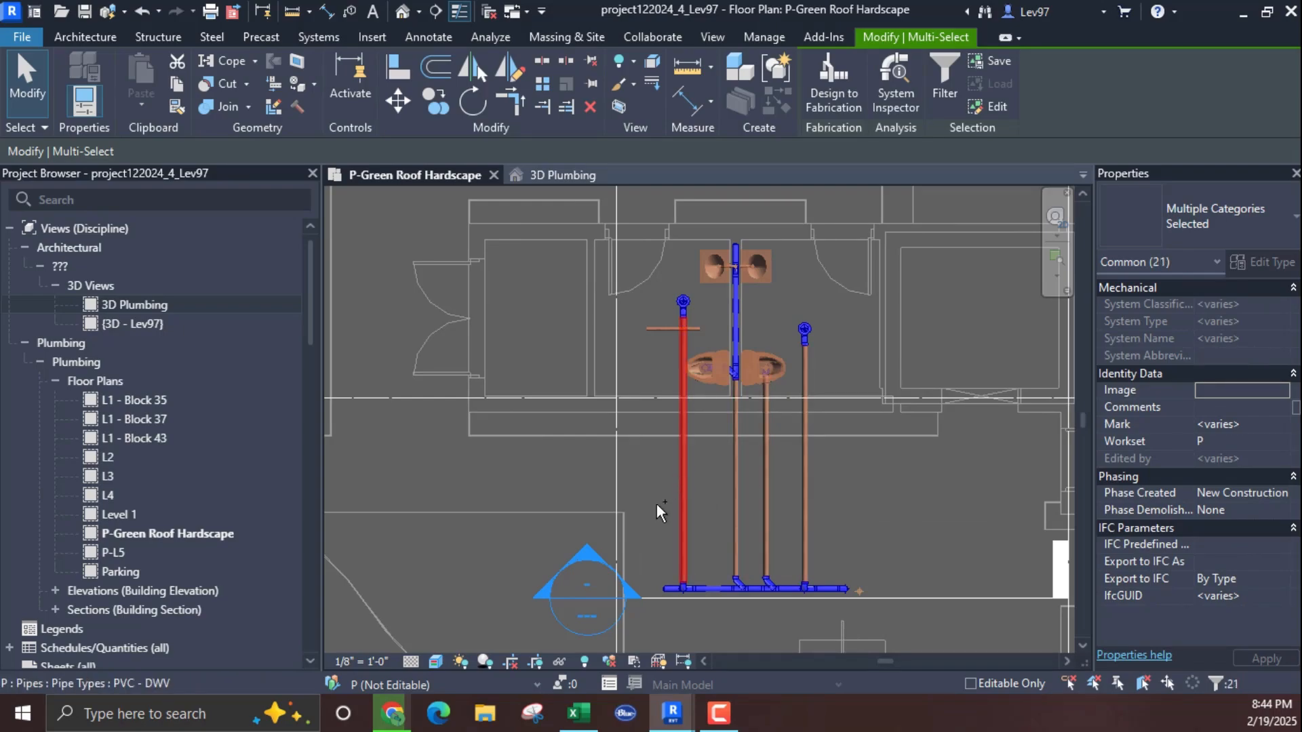
{"action": "left_click", "coordinate": [620, 107]}
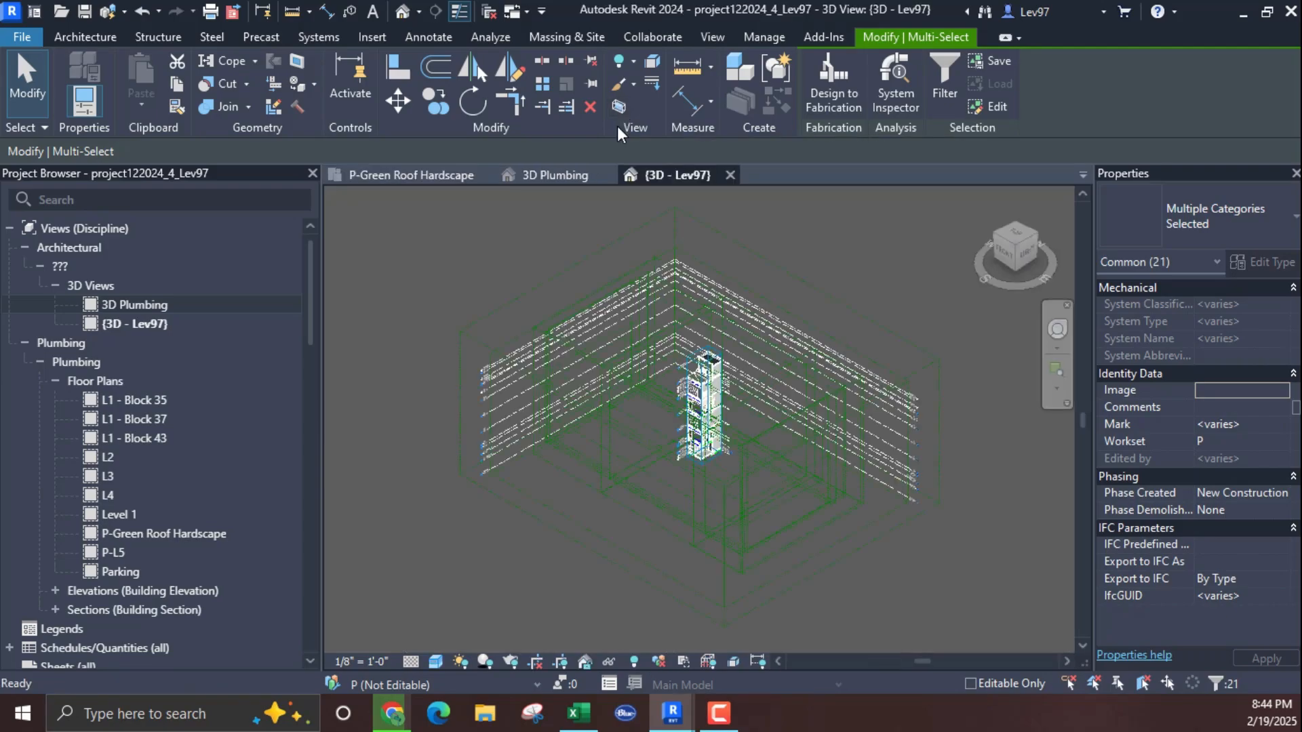
{"action": "scroll", "coordinate": [727, 441], "scroll_direction": "up", "scroll_amount": 5}
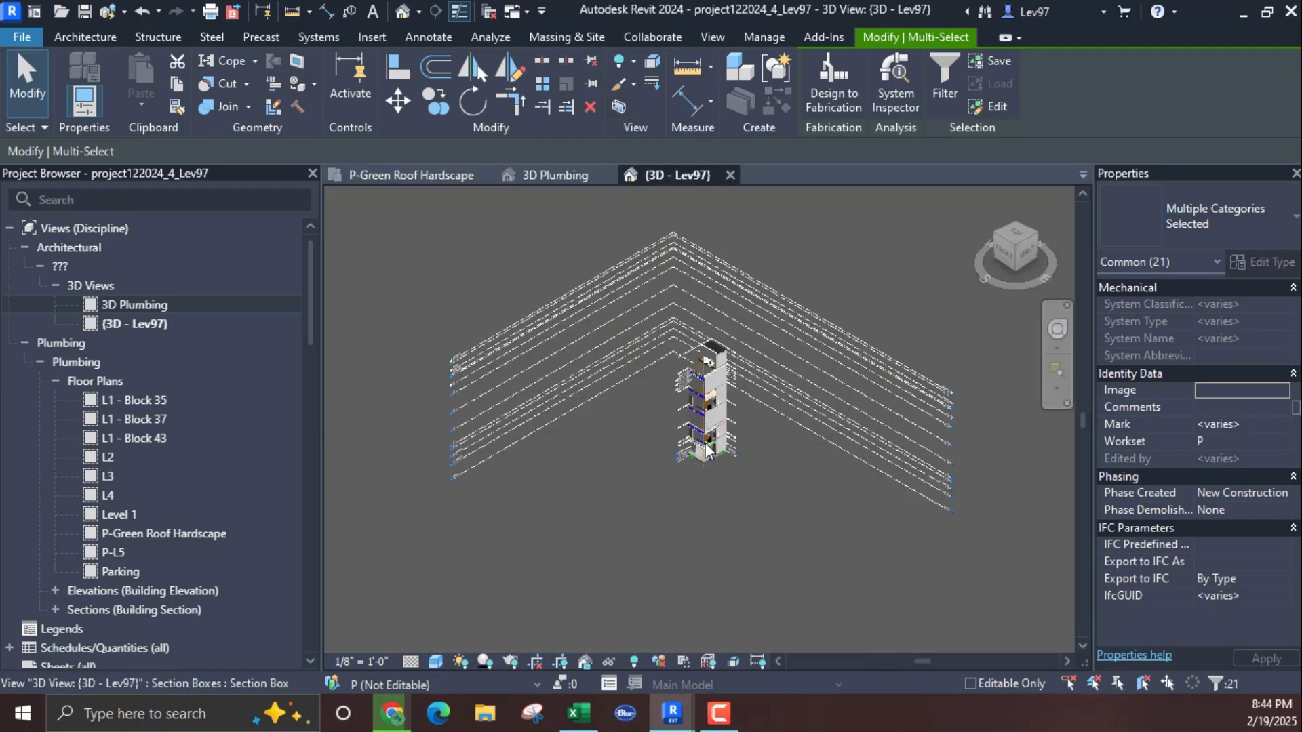
{"action": "scroll", "coordinate": [746, 442], "scroll_direction": "down", "scroll_amount": 3}
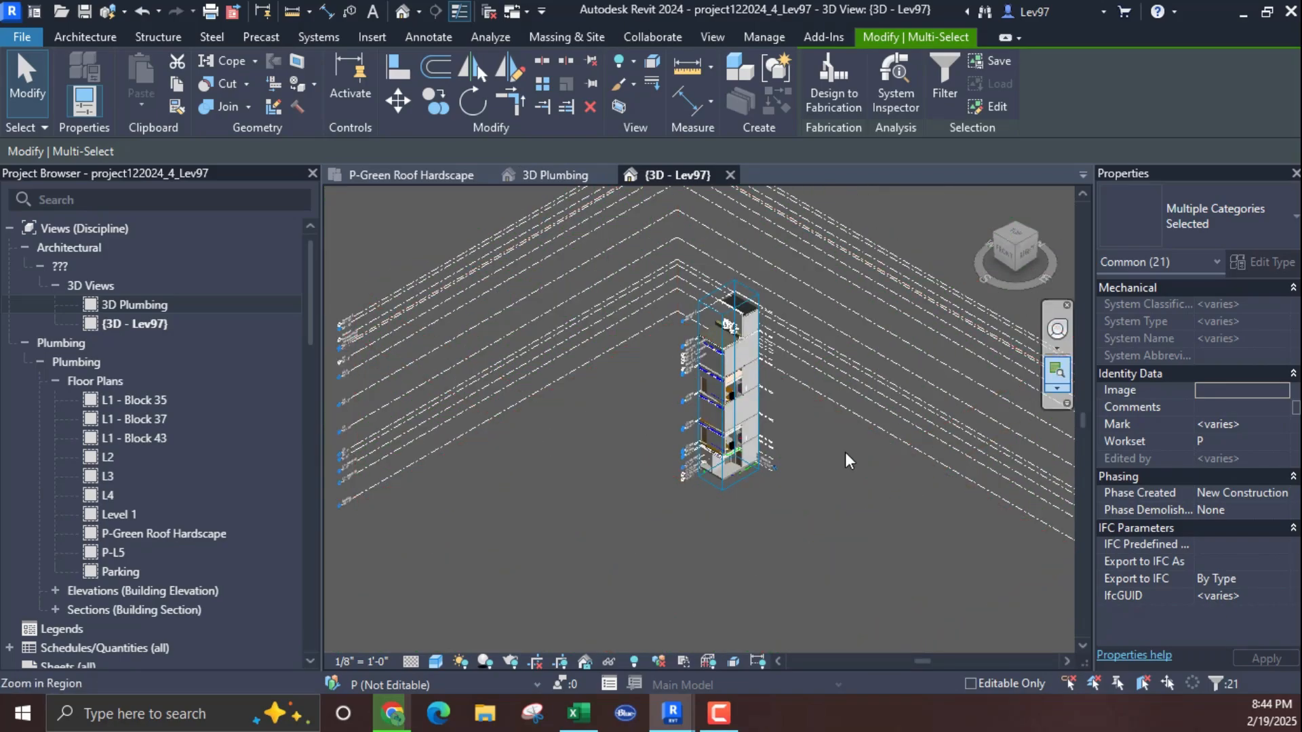
Step: Hide the linked Snowdon Towers Architectural, HVAC, Plumbing and Structural models in the default 3D view
{"action": "left_click", "coordinate": [1031, 531]}
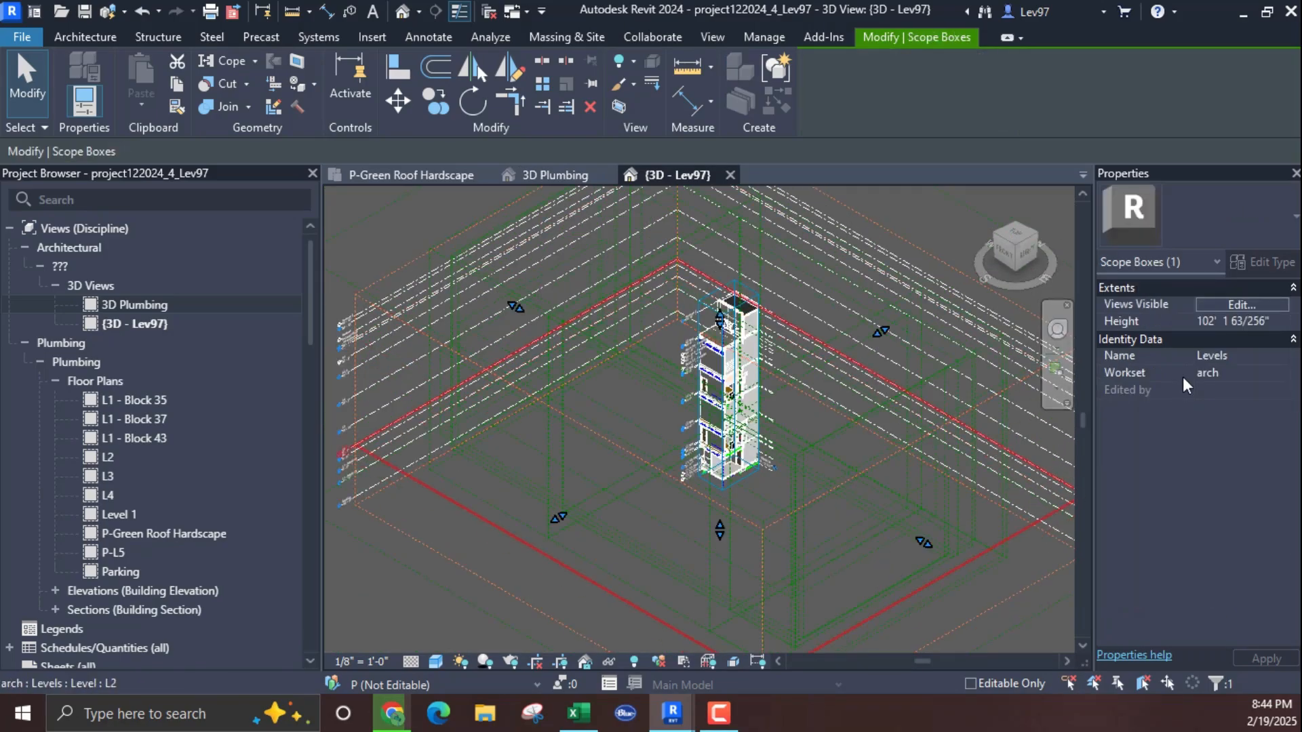
{"action": "left_click", "coordinate": [1033, 192]}
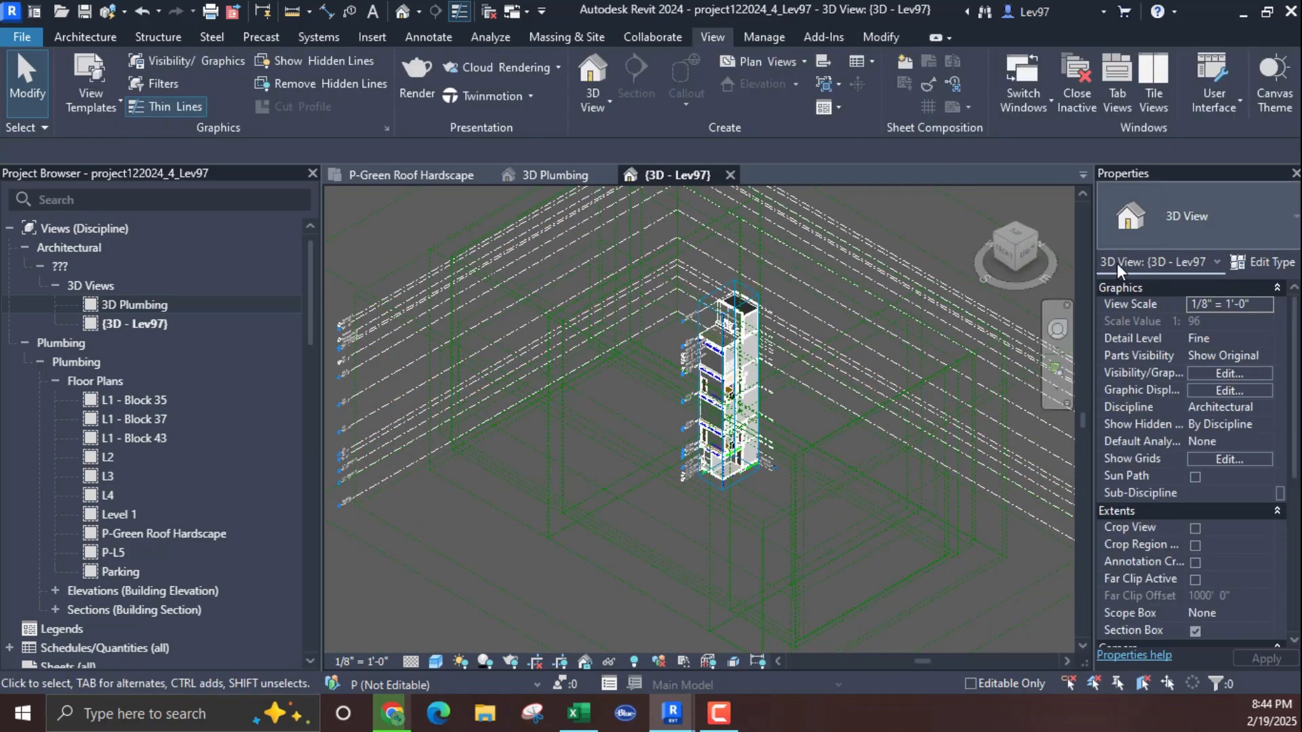
{"action": "left_click", "coordinate": [1215, 375]}
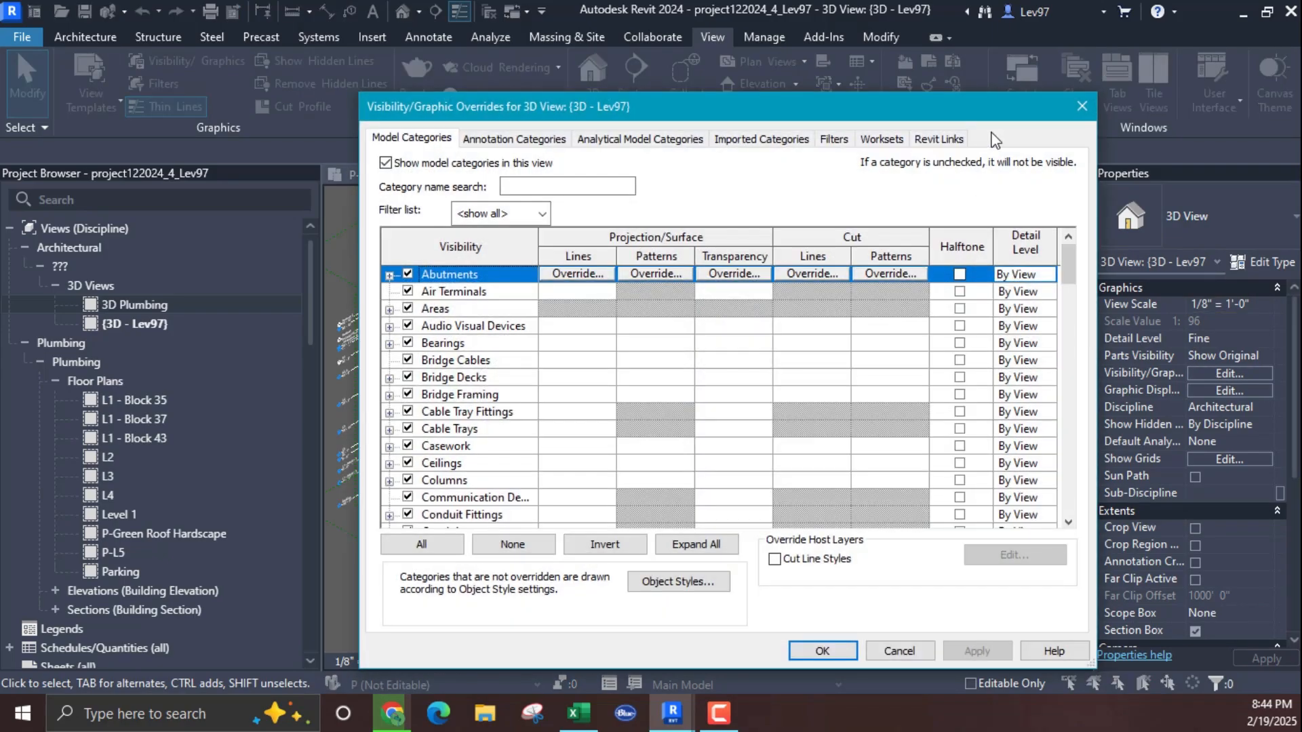
{"action": "left_click", "coordinate": [912, 141]}
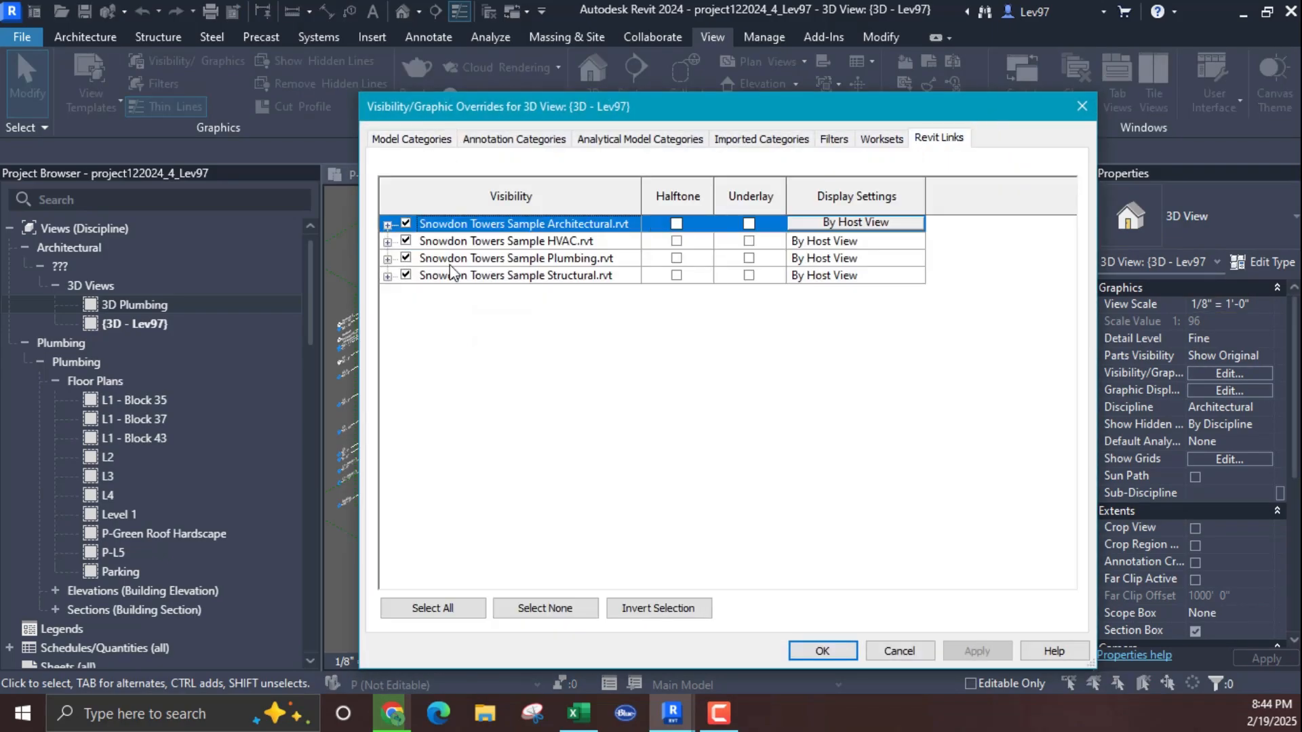
{"action": "left_click", "coordinate": [406, 223]}
{"action": "left_click", "coordinate": [406, 241]}
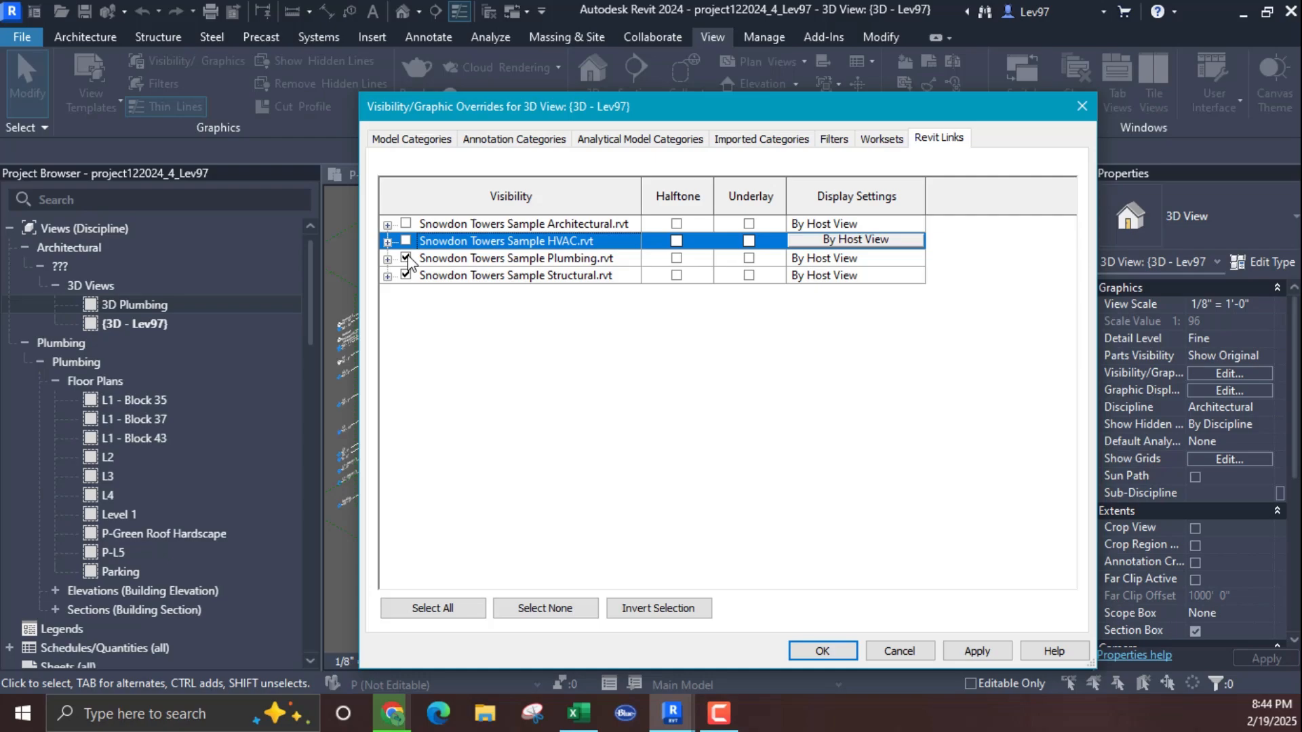
{"action": "left_click", "coordinate": [406, 258]}
{"action": "left_click", "coordinate": [406, 275]}
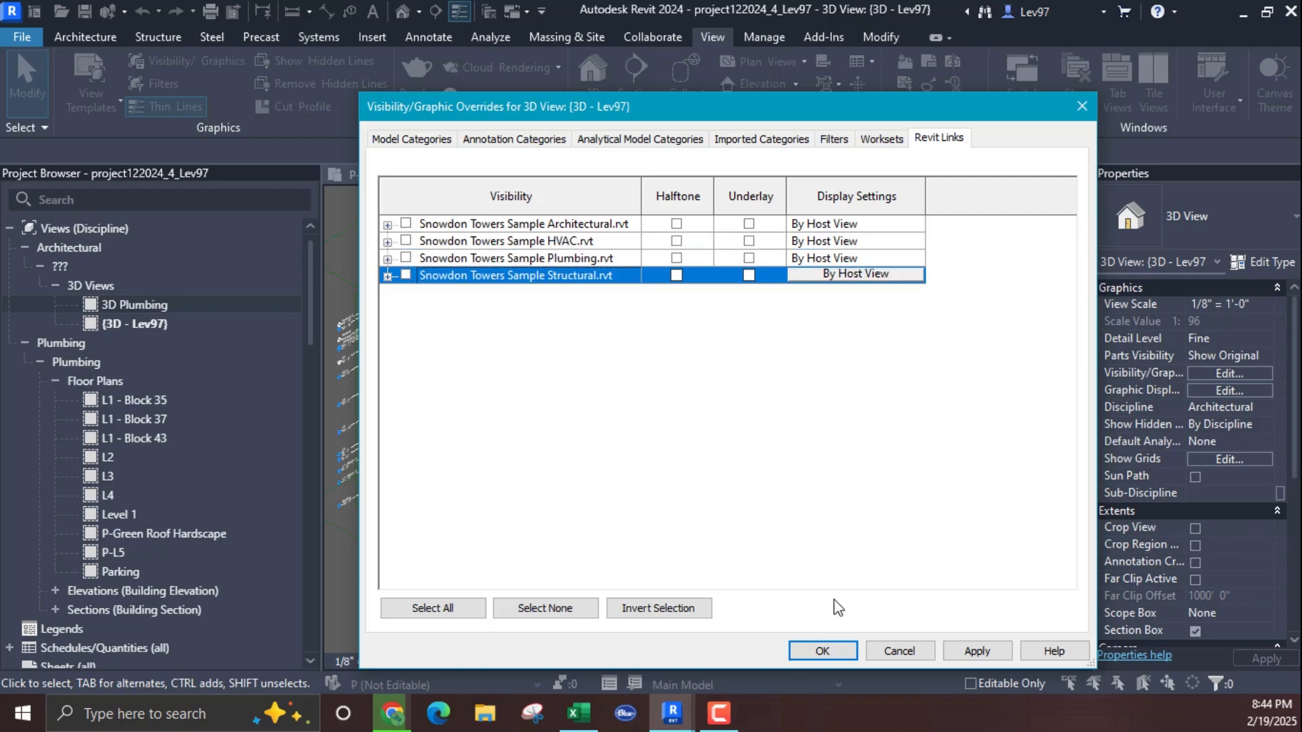
{"action": "left_click", "coordinate": [821, 653]}
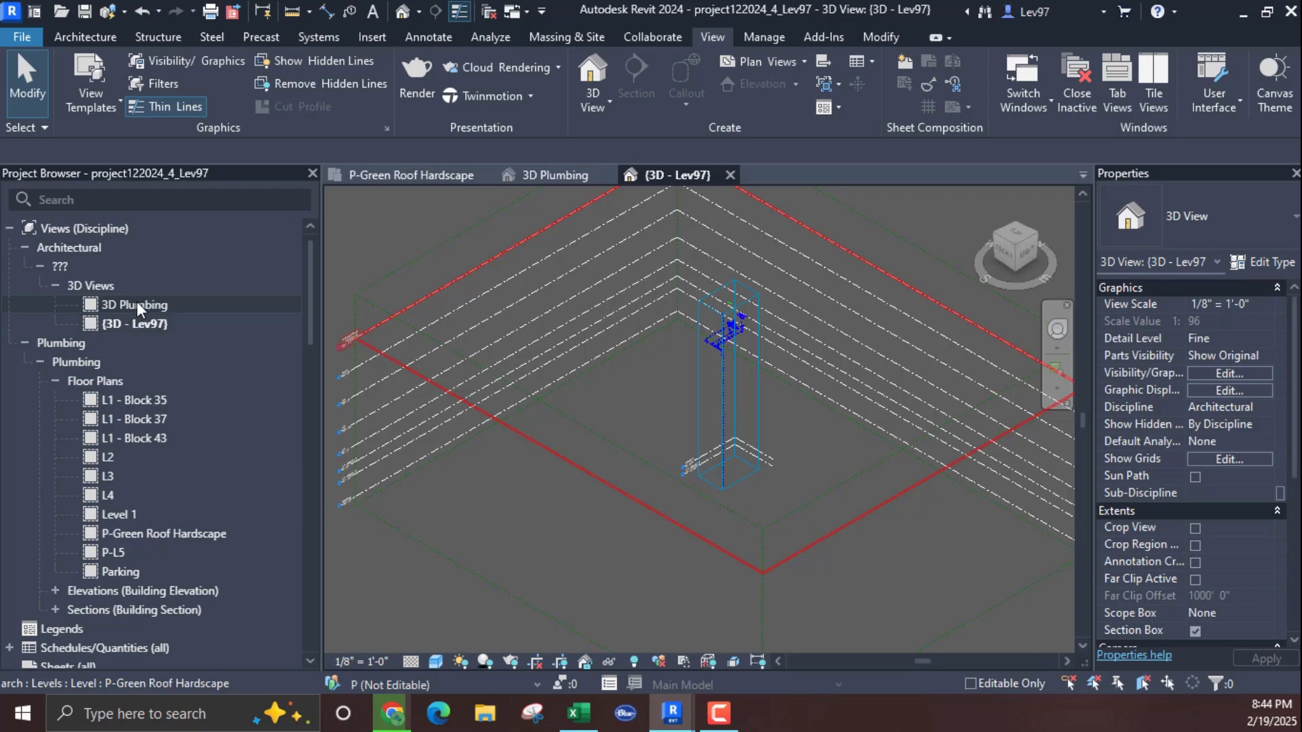
Step: Compare the 3D Plumbing view, the default 3D view and the P-Green Roof Hardscape floor plan
{"action": "left_click", "coordinate": [567, 171]}
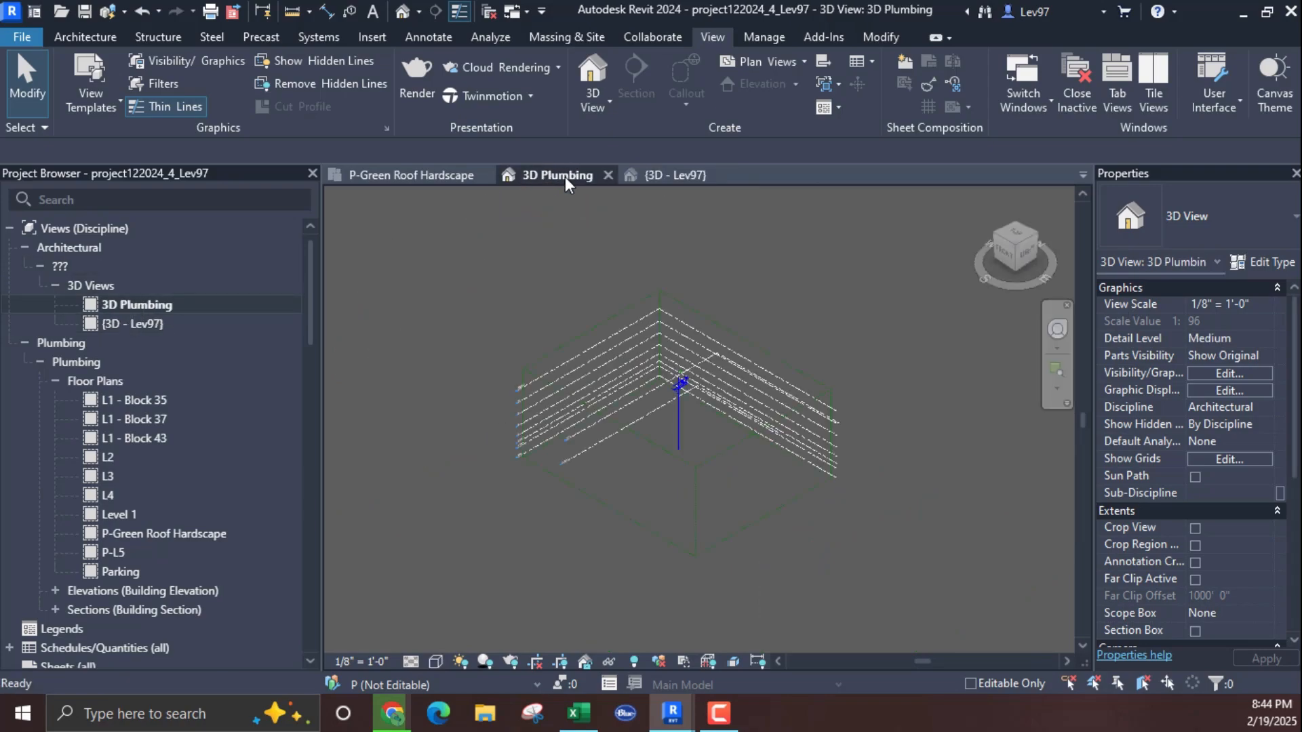
{"action": "left_click", "coordinate": [650, 179]}
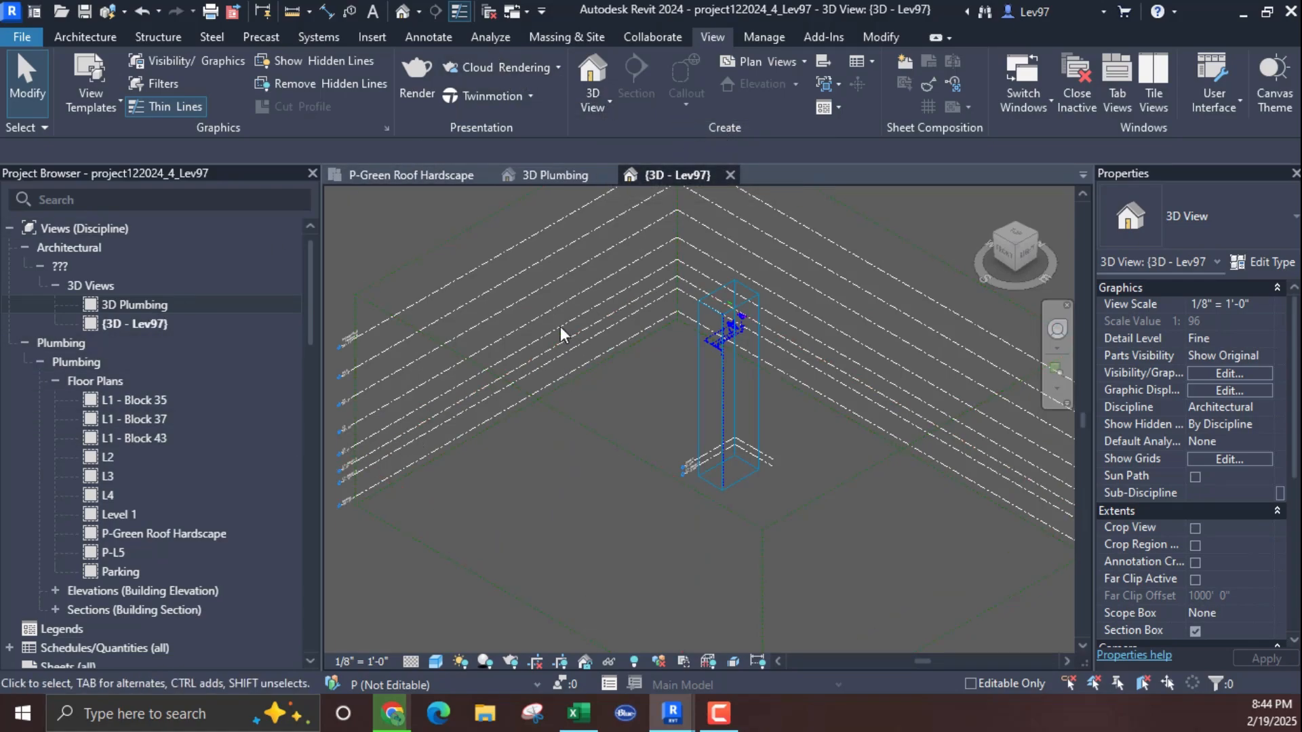
{"action": "left_click", "coordinate": [413, 177]}
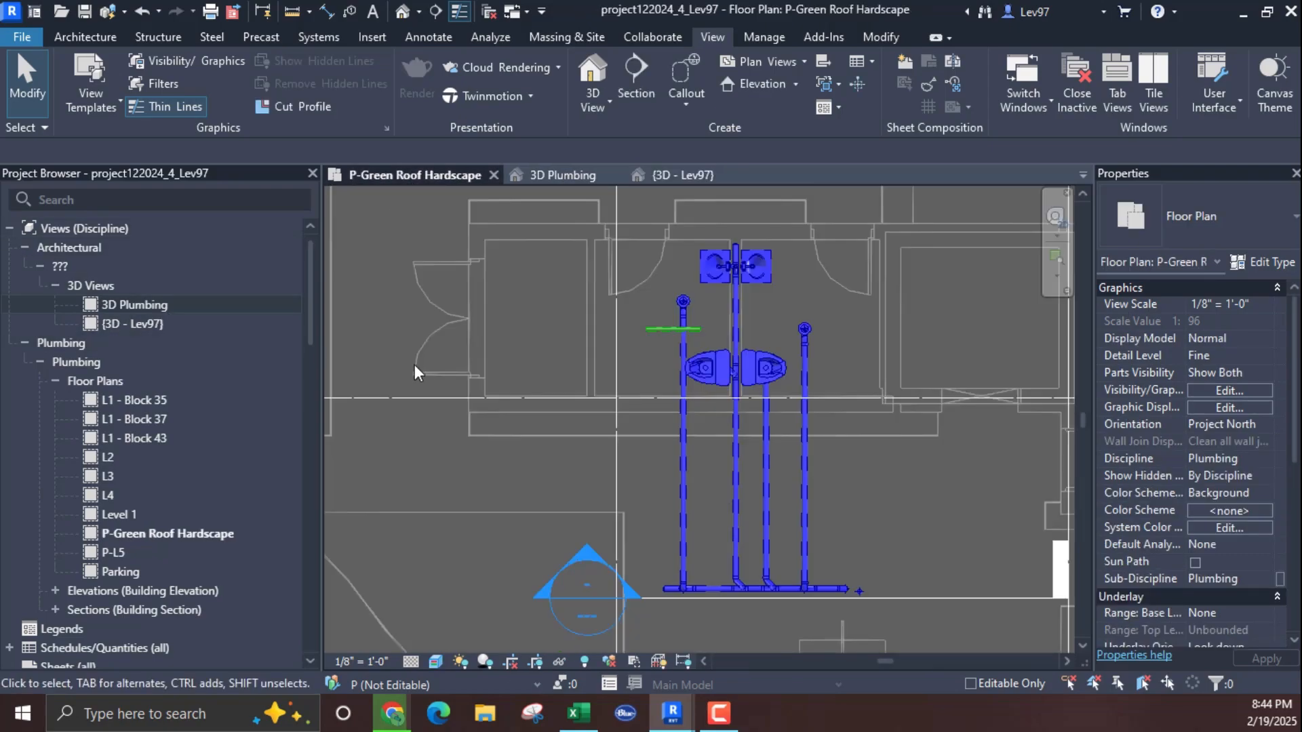
{"action": "left_click", "coordinate": [130, 324]}
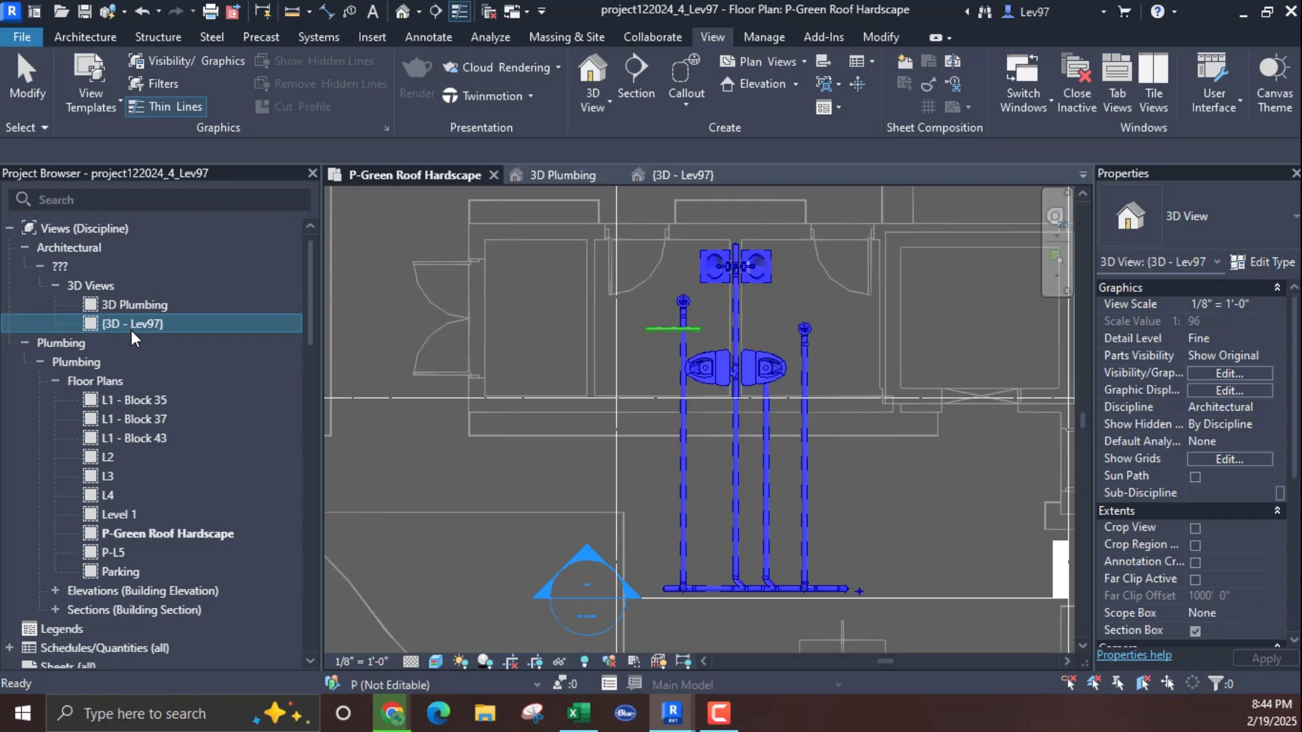
Step: Raise the bottom face of the section box in the default 3D view to just below the restroom piping
{"action": "left_click", "coordinate": [683, 174]}
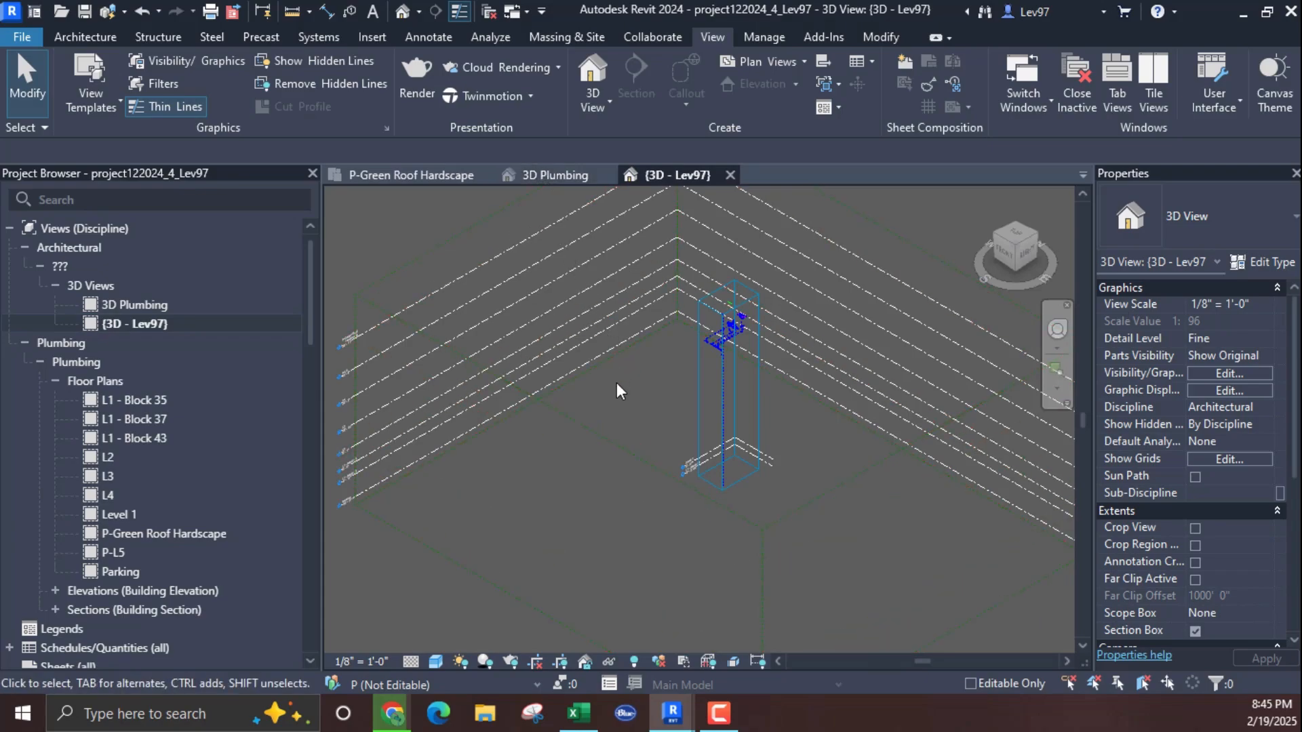
{"action": "scroll", "coordinate": [620, 396], "scroll_direction": "down", "scroll_amount": 1}
{"action": "middle_click_drag", "start_coordinate": [621, 388], "coordinate": [535, 426]}
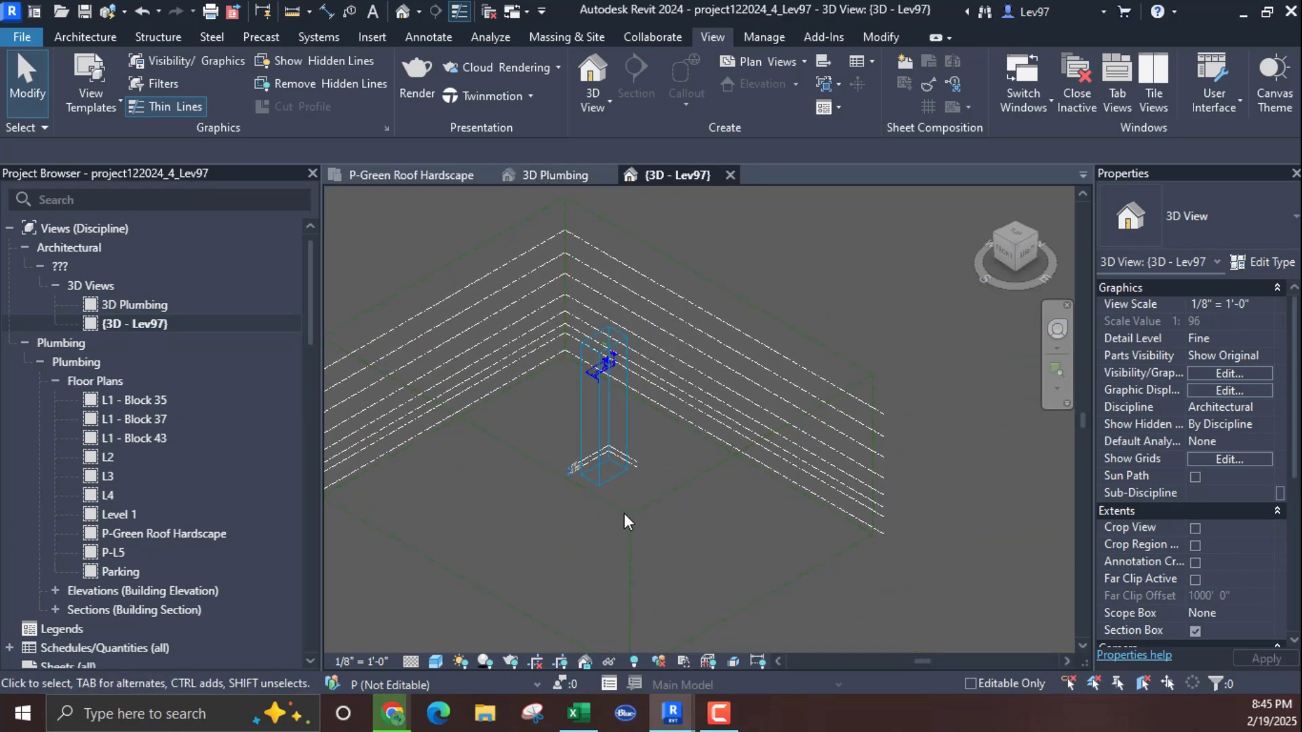
{"action": "left_click", "coordinate": [602, 481]}
{"action": "mouse_move", "coordinate": [611, 390]}
{"action": "left_mouse_down"}
{"action": "mouse_move", "coordinate": [611, 363]}
{"action": "mouse_move", "coordinate": [612, 378]}
{"action": "left_mouse_up"}
{"action": "scroll", "coordinate": [611, 372], "scroll_direction": "up", "scroll_amount": 3}
{"action": "scroll", "coordinate": [622, 405], "scroll_direction": "up", "scroll_amount": 4}
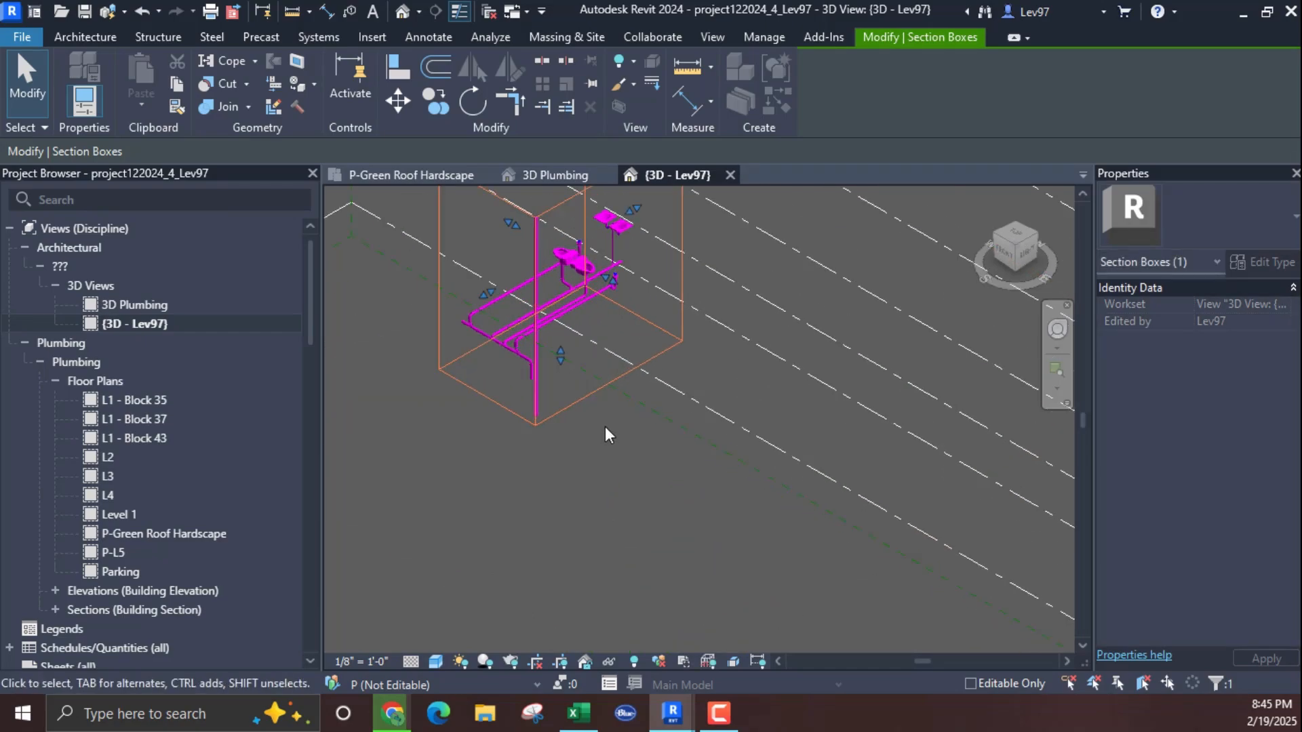
{"action": "left_click", "coordinate": [628, 415]}
Step: Try the Textures visual style on the boxed restroom plumbing in the default 3D view and set it to Realistic
{"action": "scroll", "coordinate": [586, 464], "scroll_direction": "down", "scroll_amount": 1}
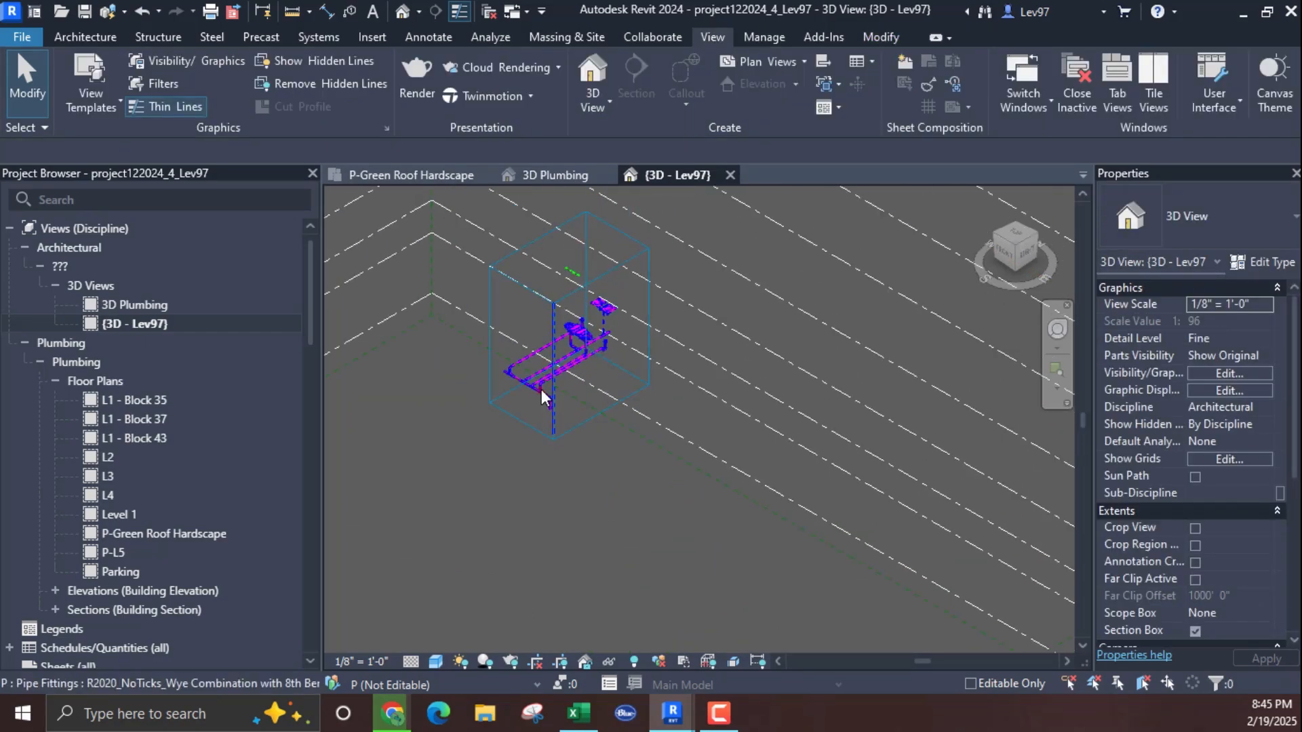
{"action": "scroll", "coordinate": [541, 389], "scroll_direction": "up", "scroll_amount": 3}
{"action": "scroll", "coordinate": [566, 510], "scroll_direction": "down", "scroll_amount": 2}
{"action": "scroll", "coordinate": [589, 486], "scroll_direction": "down", "scroll_amount": 1}
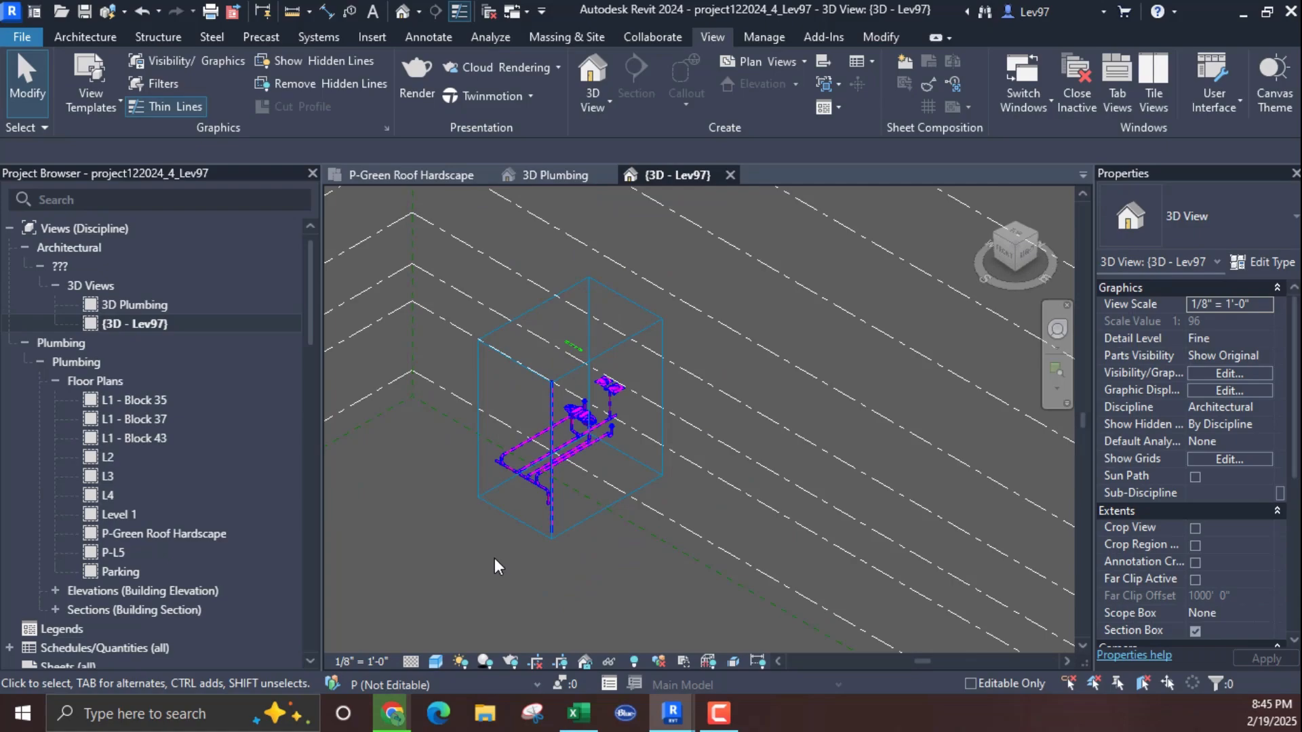
{"action": "middle_click_drag", "start_coordinate": [516, 572], "coordinate": [540, 591]}
{"action": "scroll", "coordinate": [521, 471], "scroll_direction": "up", "scroll_amount": 1}
{"action": "scroll", "coordinate": [522, 479], "scroll_direction": "up", "scroll_amount": 1}
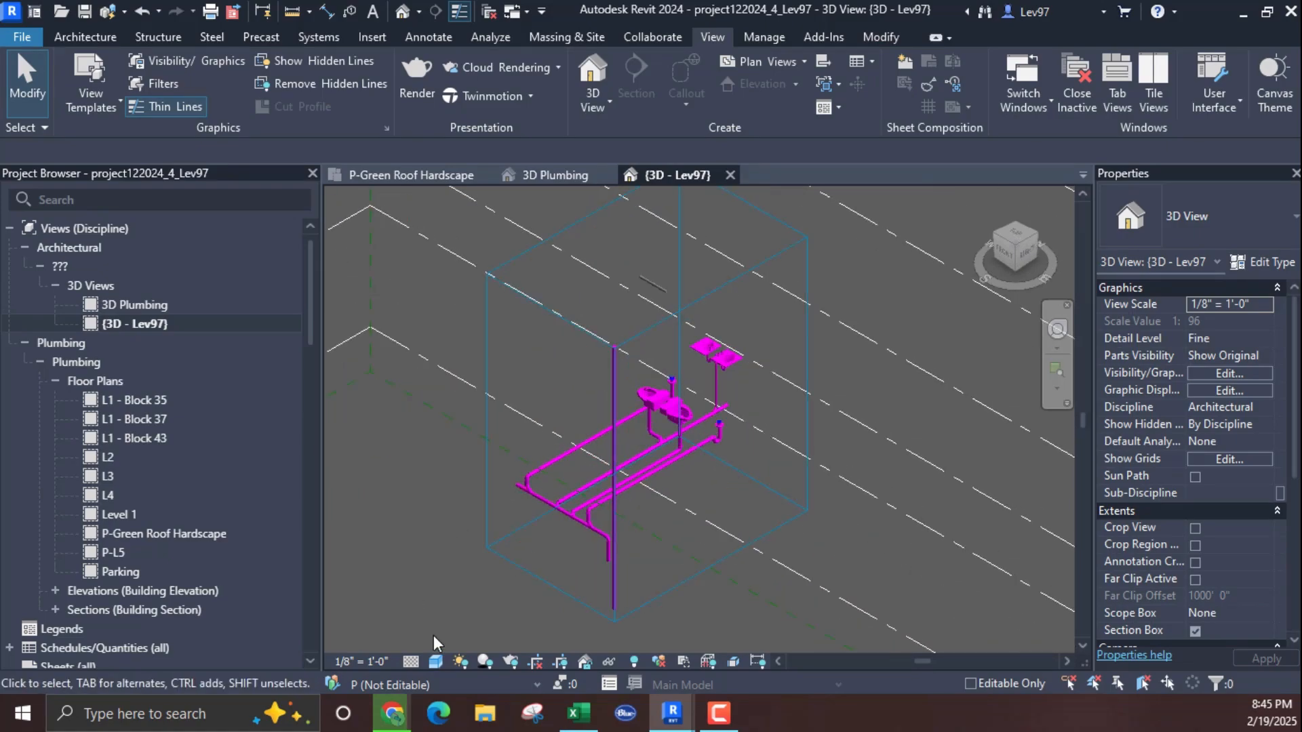
{"action": "left_click", "coordinate": [436, 662]}
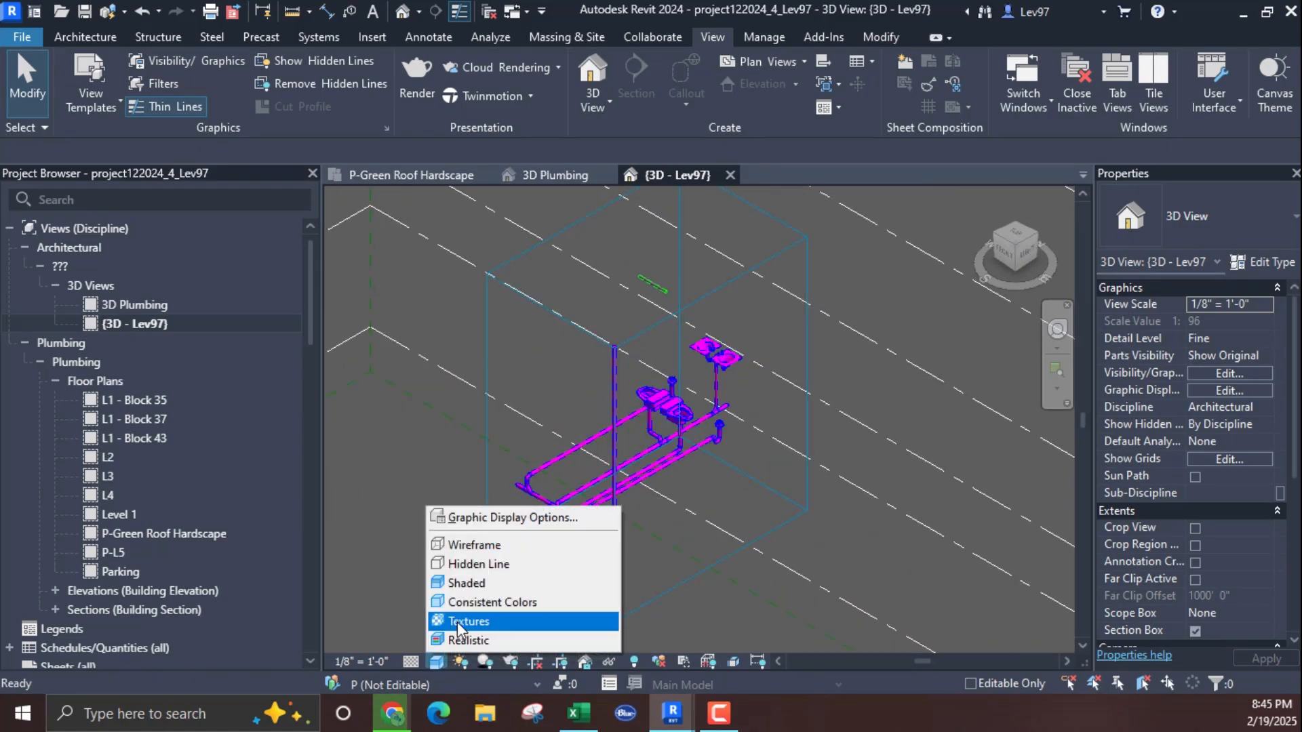
{"action": "left_click", "coordinate": [457, 621]}
{"action": "left_click", "coordinate": [437, 661]}
{"action": "left_click", "coordinate": [456, 640]}
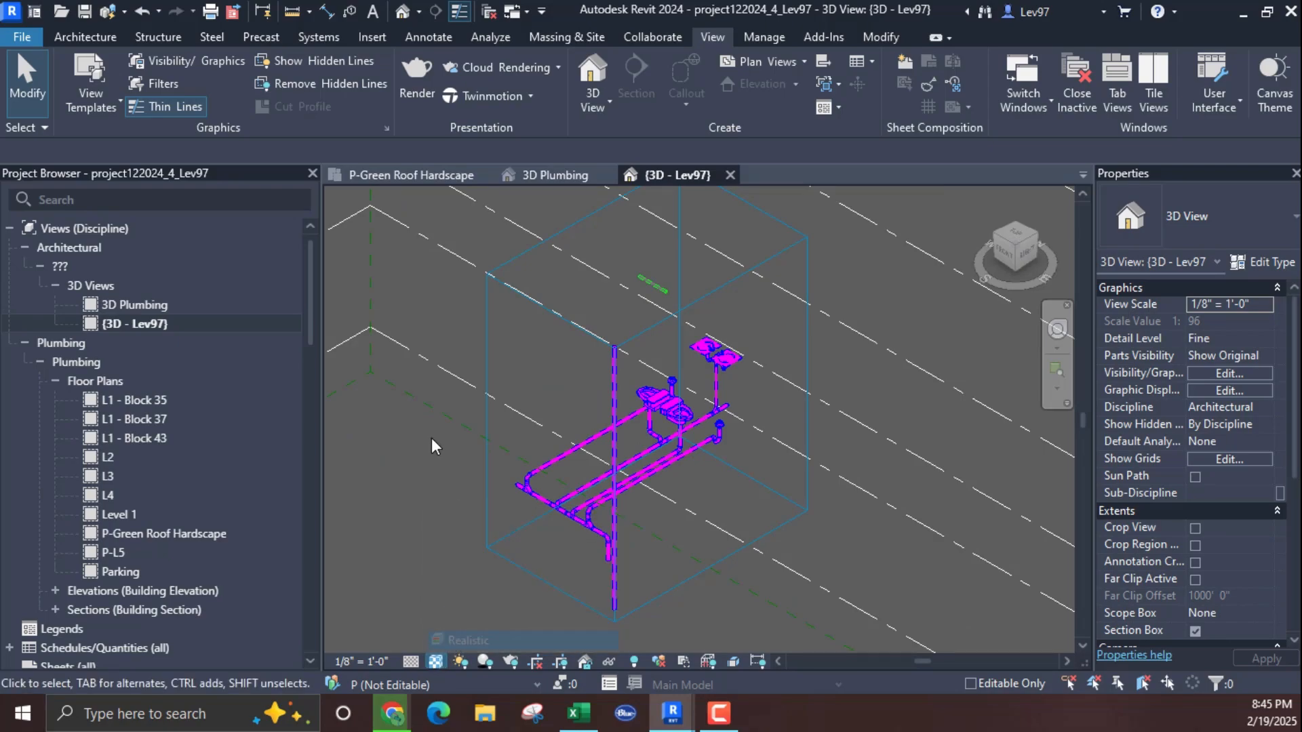
{"action": "middle_click_drag", "start_coordinate": [450, 422], "coordinate": [481, 375]}
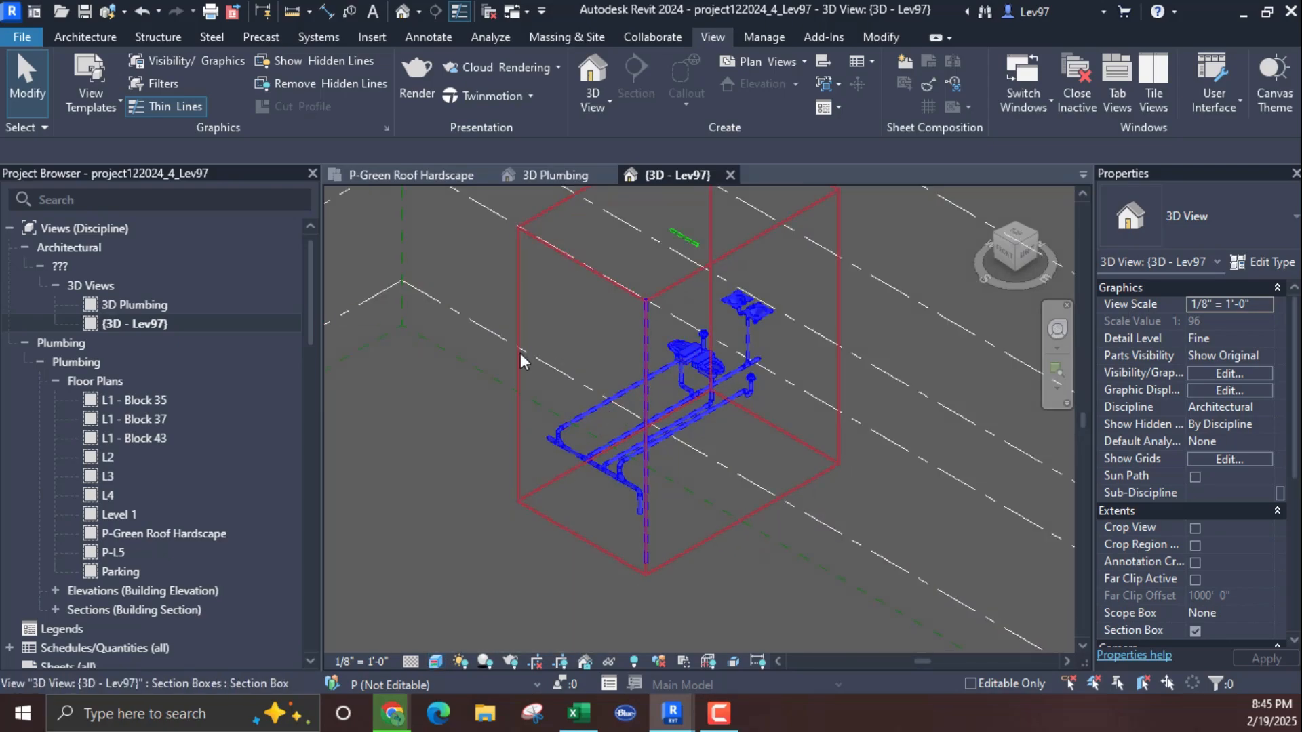
{"action": "scroll", "coordinate": [474, 418], "scroll_direction": "down", "scroll_amount": 2}
{"action": "middle_click_drag", "start_coordinate": [464, 424], "coordinate": [518, 502]}
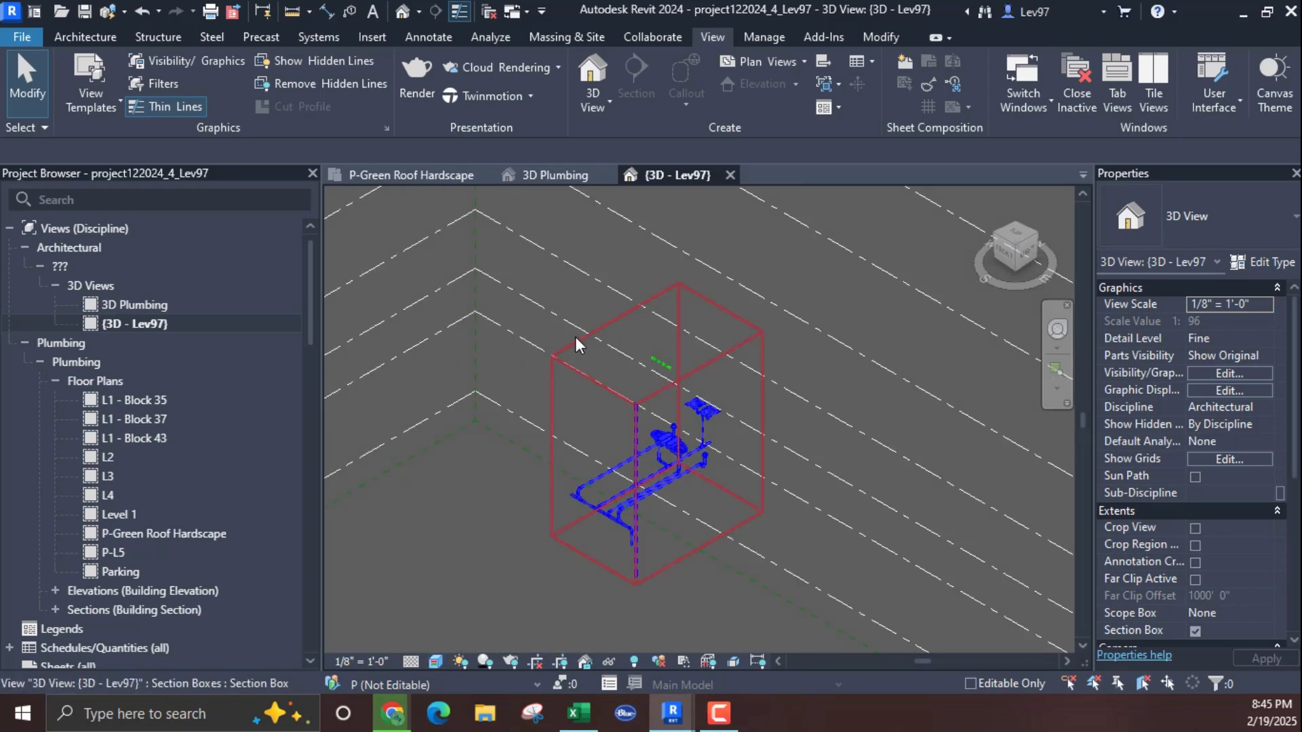
Step: Rename the 3D Plumbing view to Overall 3D Plumbing
{"action": "left_click", "coordinate": [543, 174]}
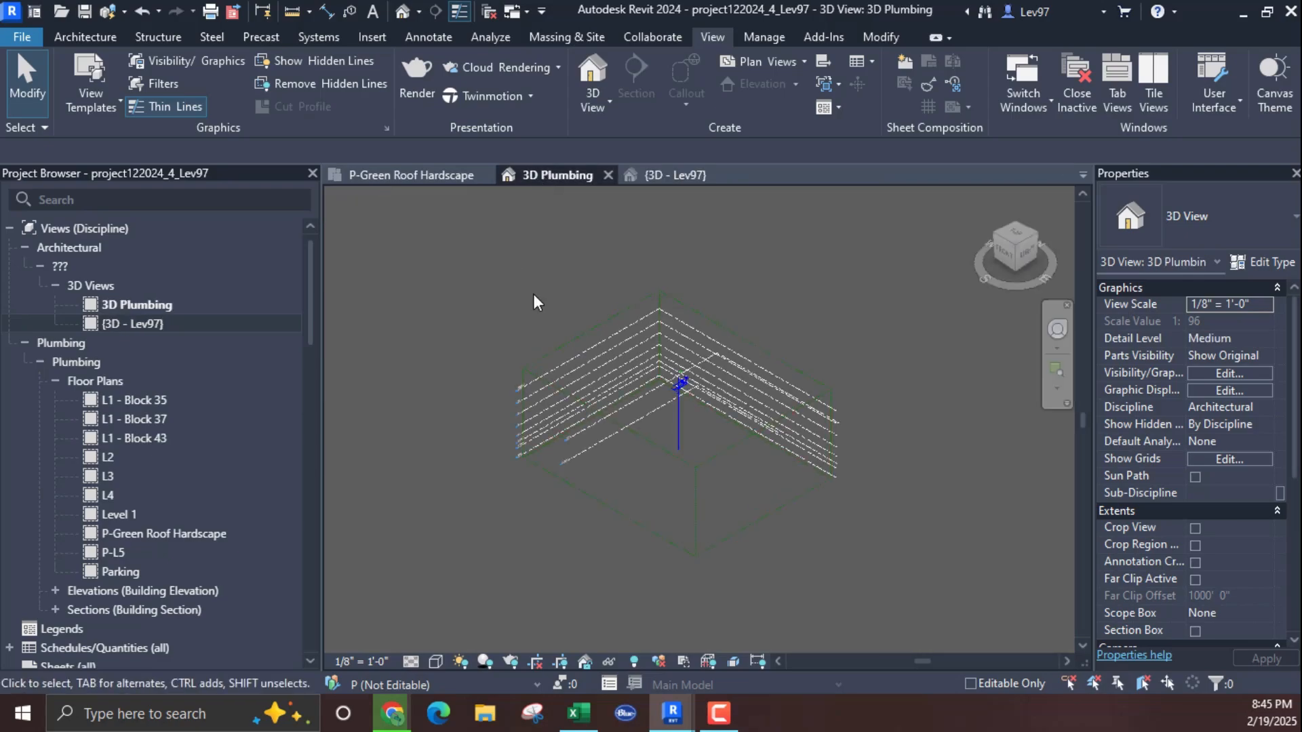
{"action": "middle_click_drag", "start_coordinate": [533, 295], "coordinate": [516, 284]}
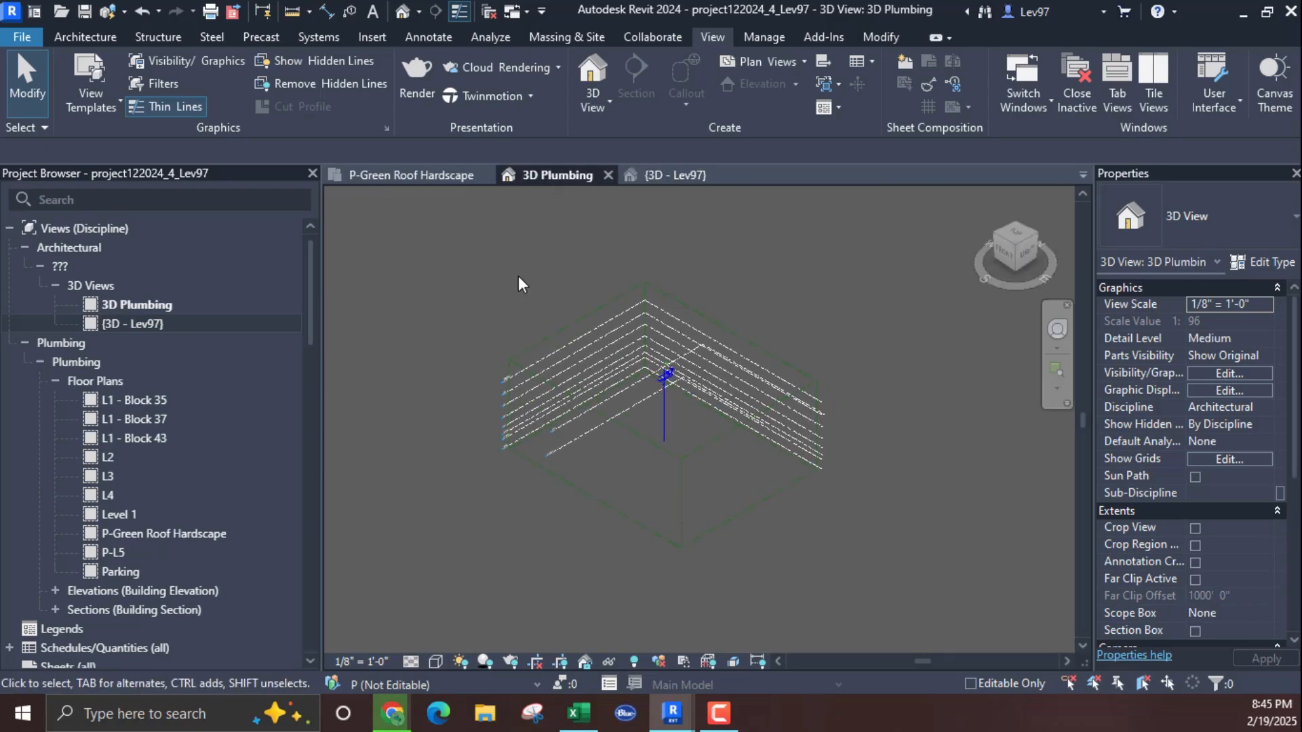
{"action": "right_click", "coordinate": [155, 306]}
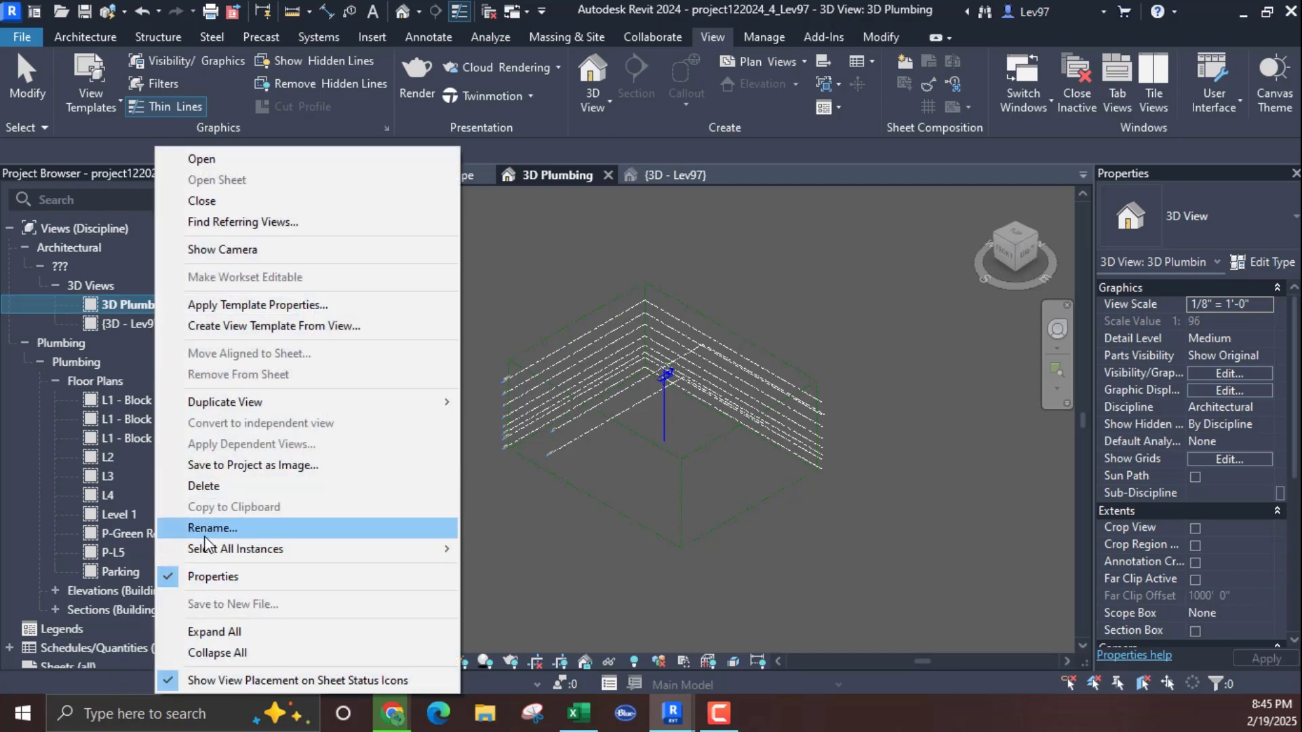
{"action": "key", "text": "Escape"}
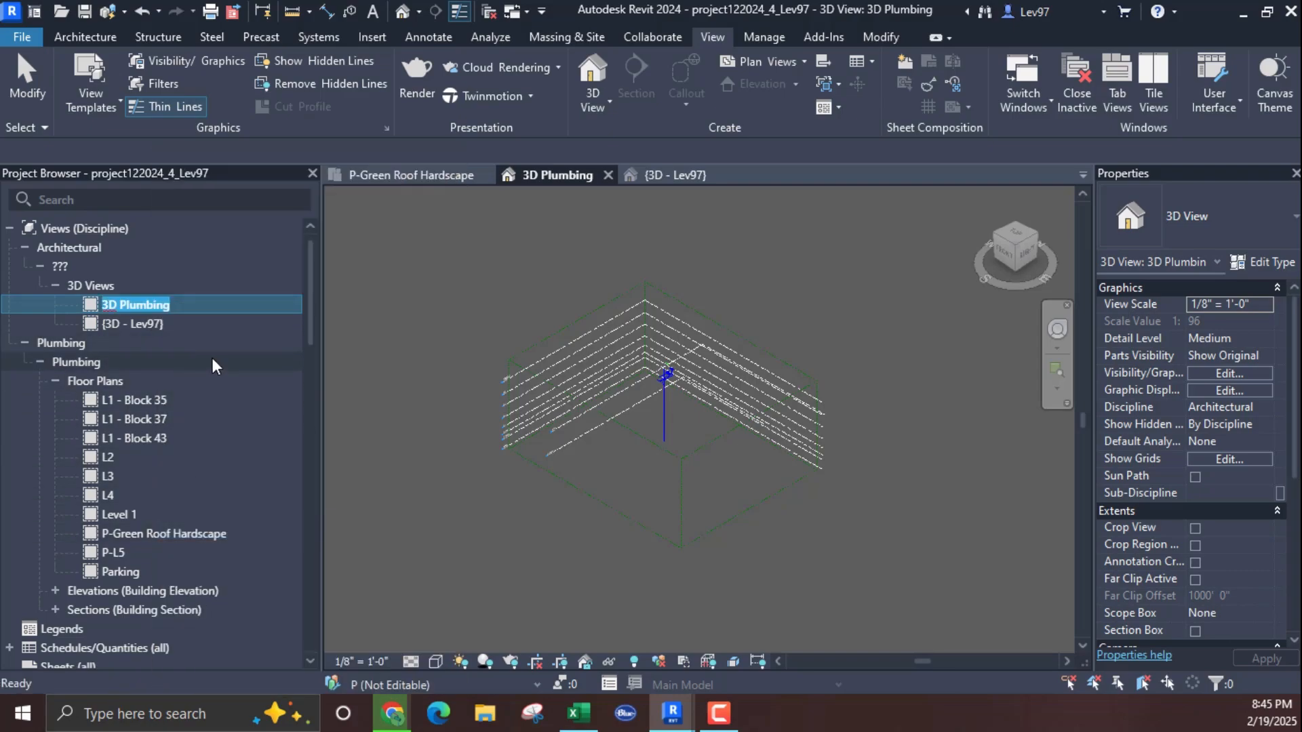
{"action": "key", "text": "Home"}
{"action": "type", "text": "Over"}
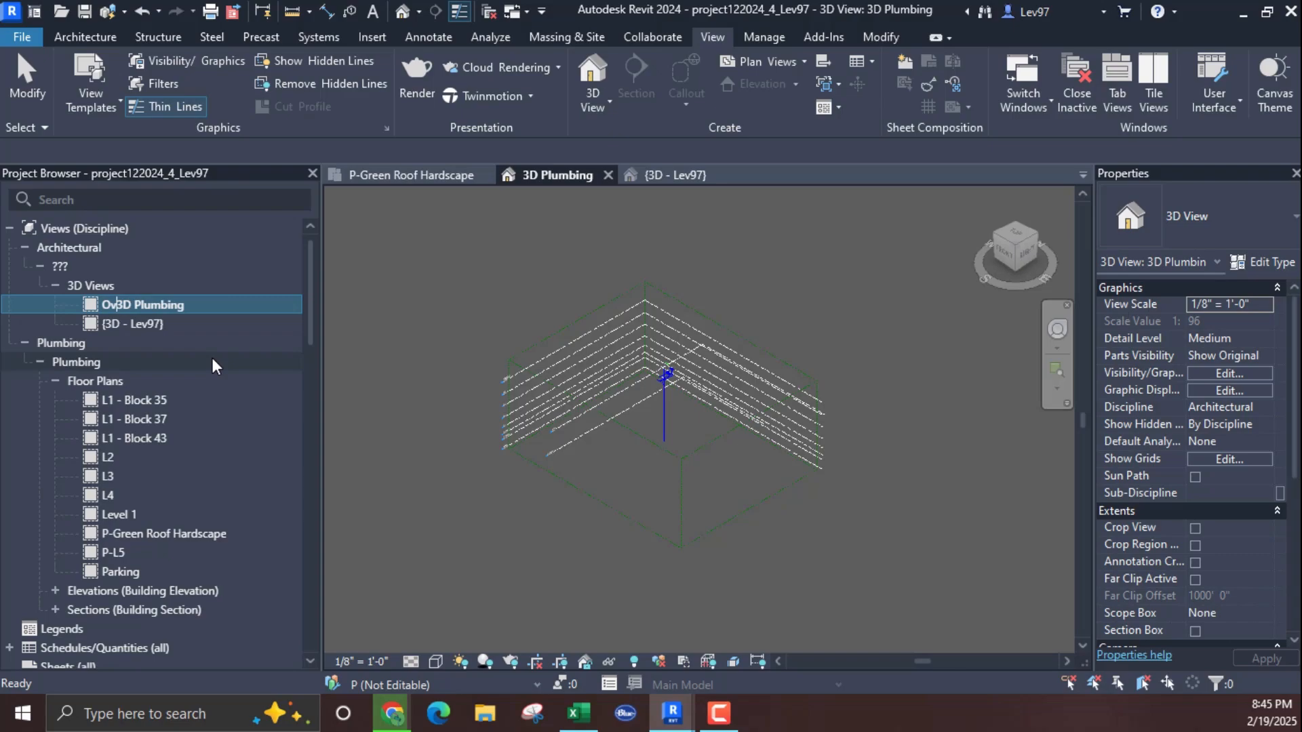
{"action": "type", "text": "all"}
{"action": "key", "text": "Return"}
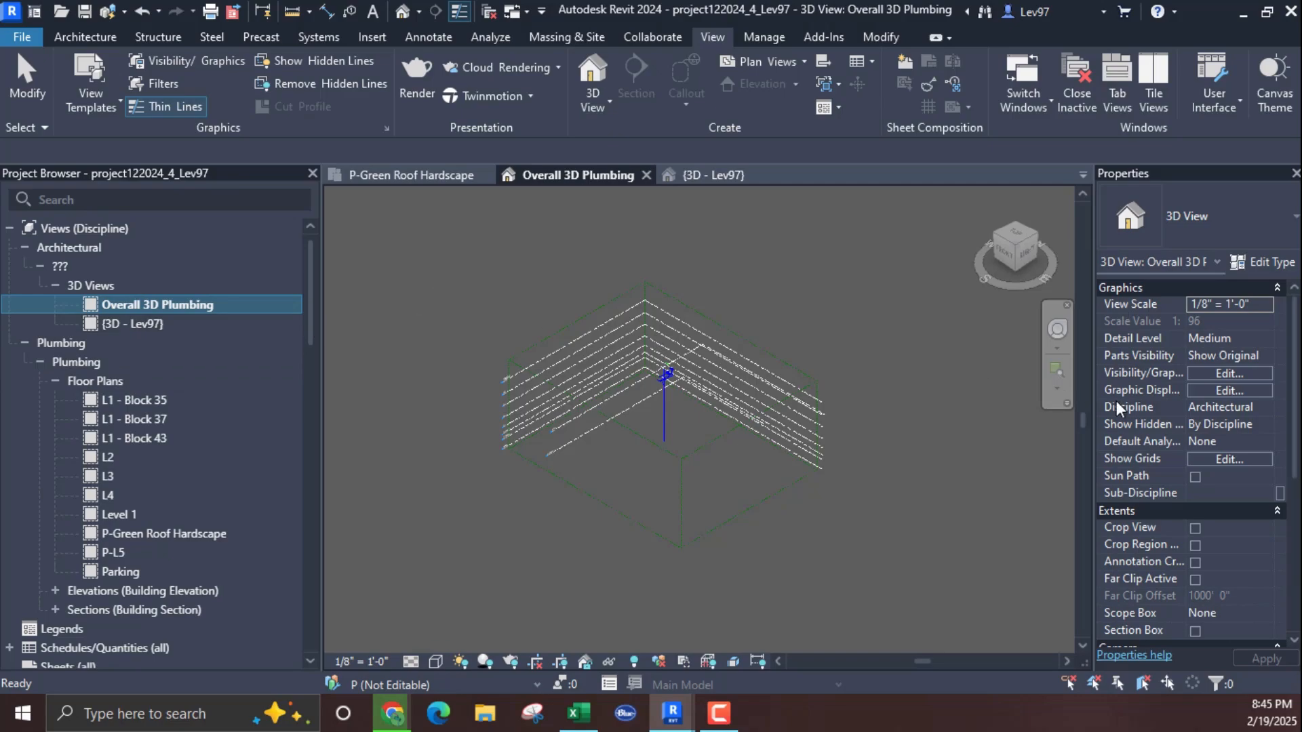
Step: Turn off the visibility of all annotation categories in the Overall 3D Plumbing view
{"action": "left_click", "coordinate": [1214, 374]}
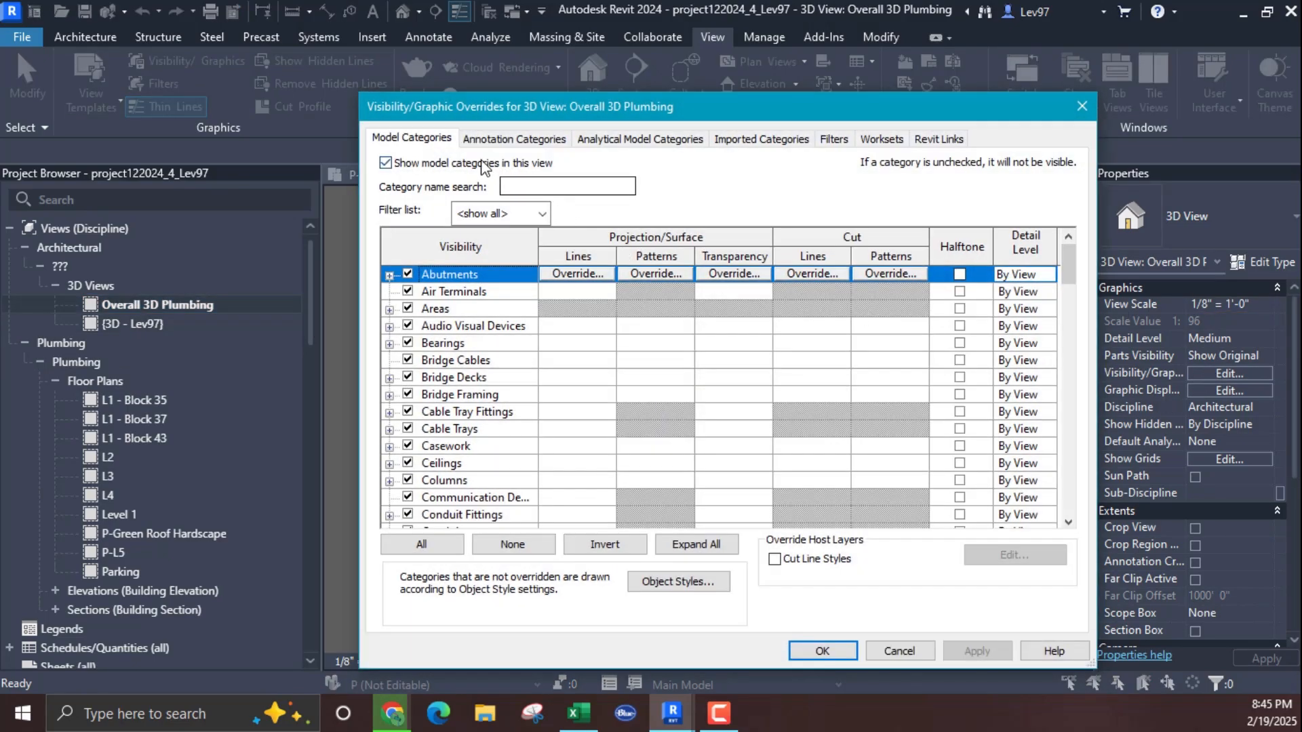
{"action": "left_click", "coordinate": [502, 138]}
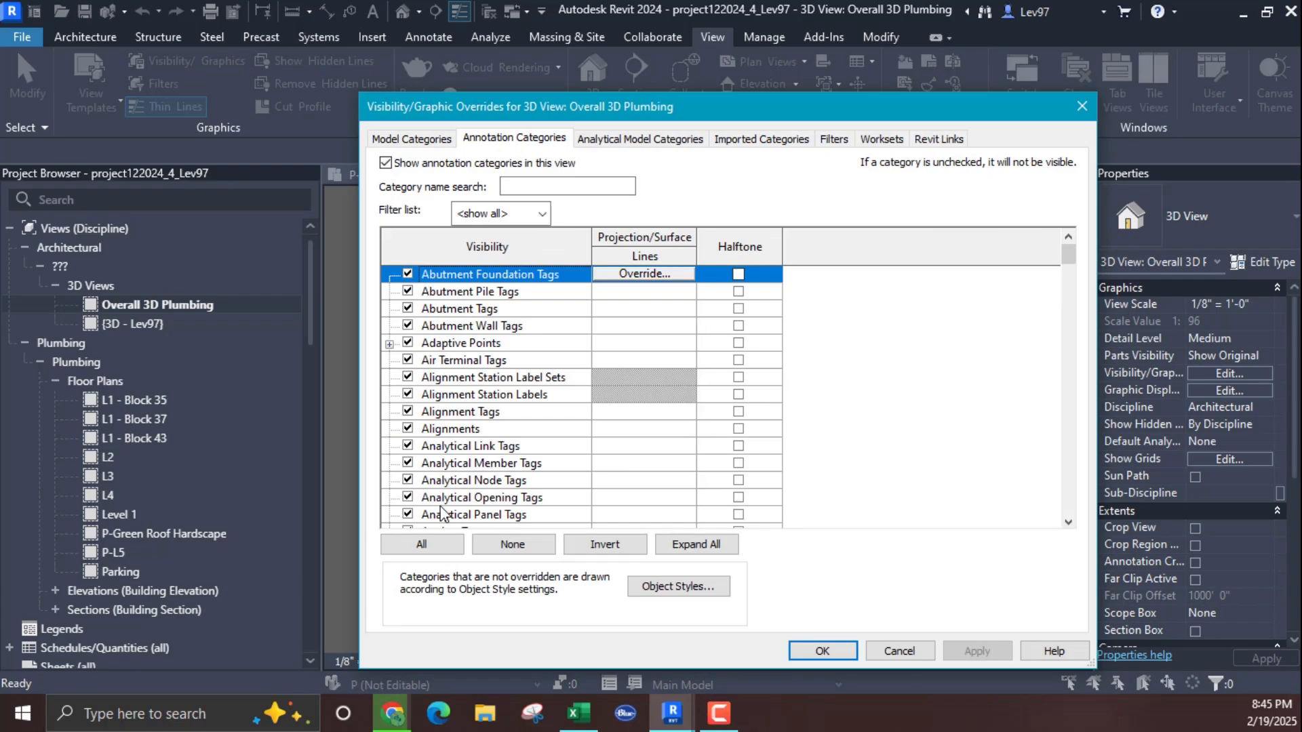
{"action": "left_click", "coordinate": [426, 545]}
{"action": "left_click", "coordinate": [406, 505]}
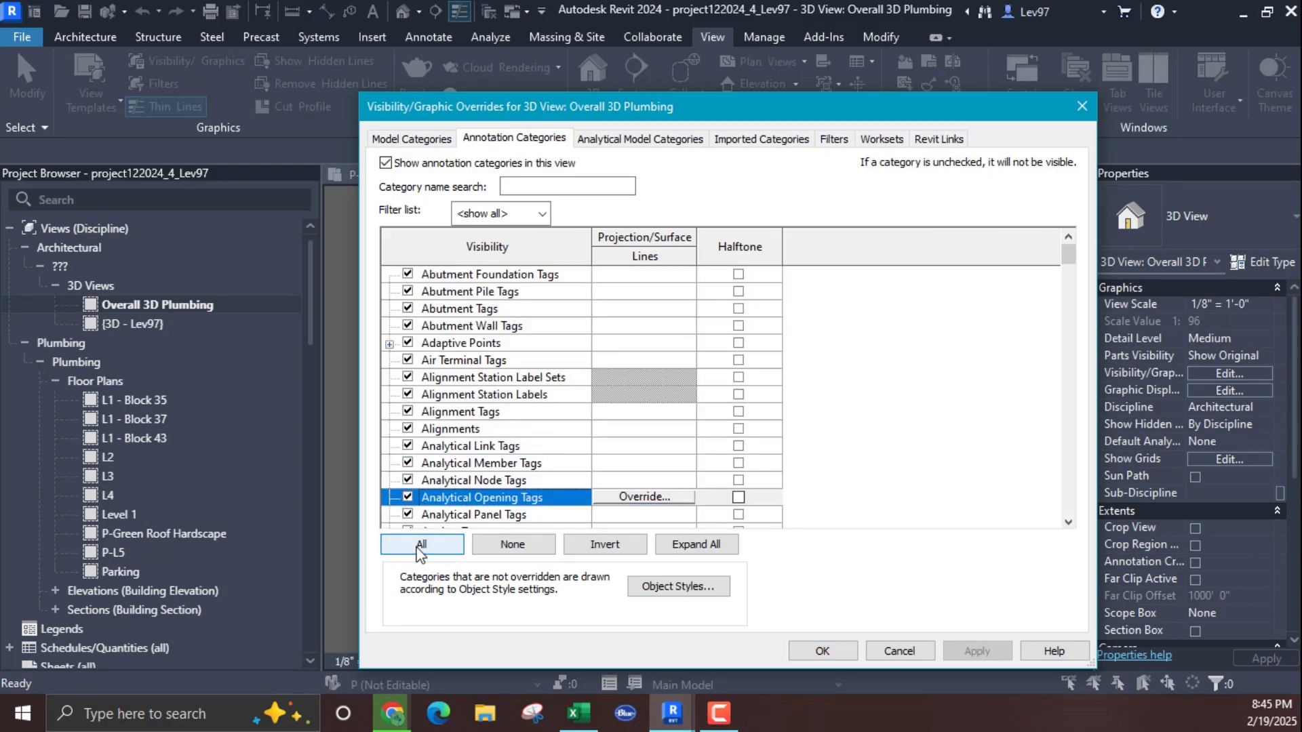
{"action": "left_click", "coordinate": [426, 544]}
{"action": "left_click", "coordinate": [513, 545]}
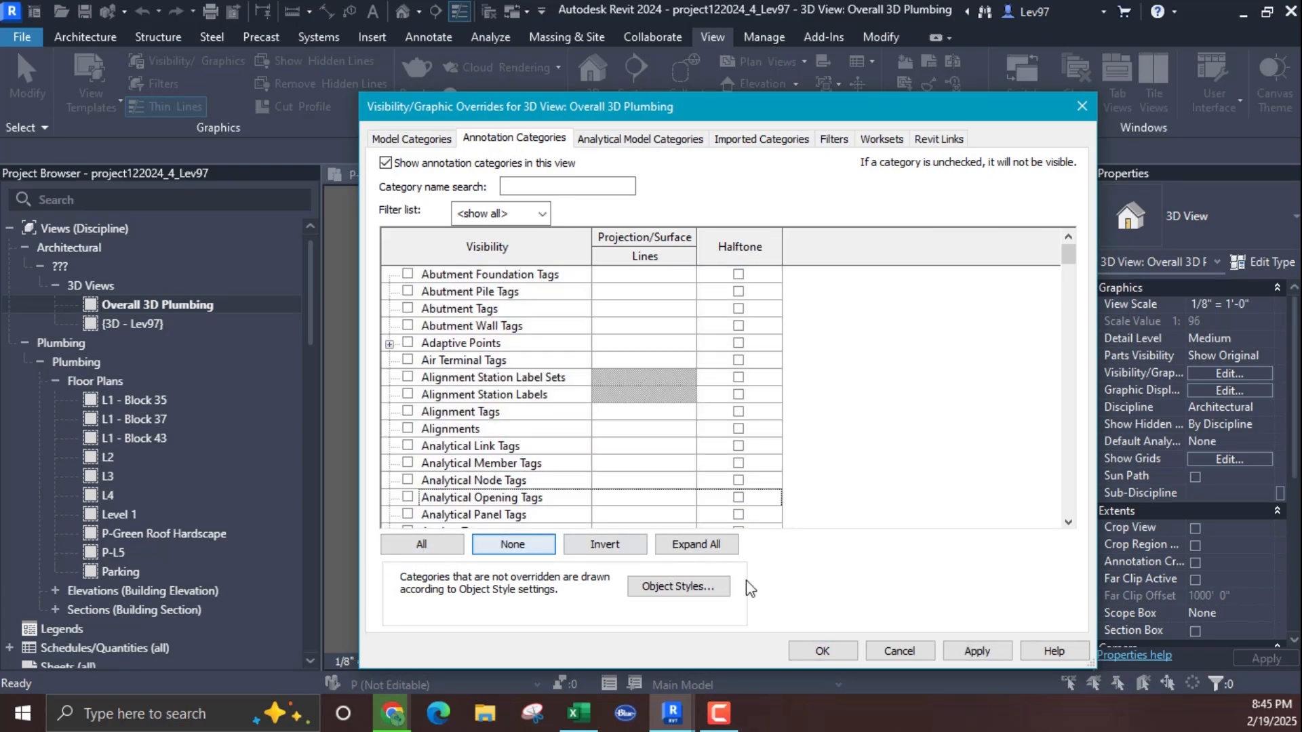
{"action": "left_click", "coordinate": [823, 651]}
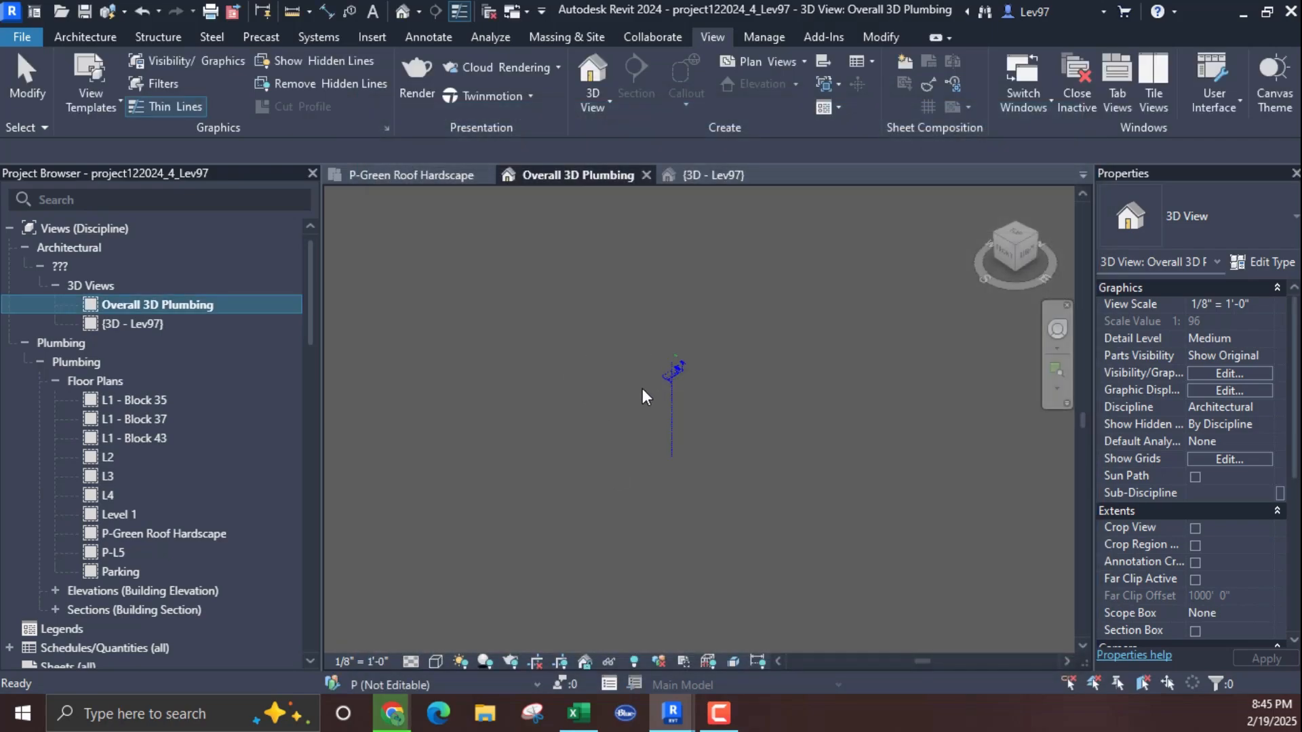
Step: Set the visual style of the Overall 3D Plumbing view to Textures
{"action": "scroll", "coordinate": [676, 335], "scroll_direction": "up", "scroll_amount": 5}
{"action": "scroll", "coordinate": [746, 370], "scroll_direction": "up", "scroll_amount": 2}
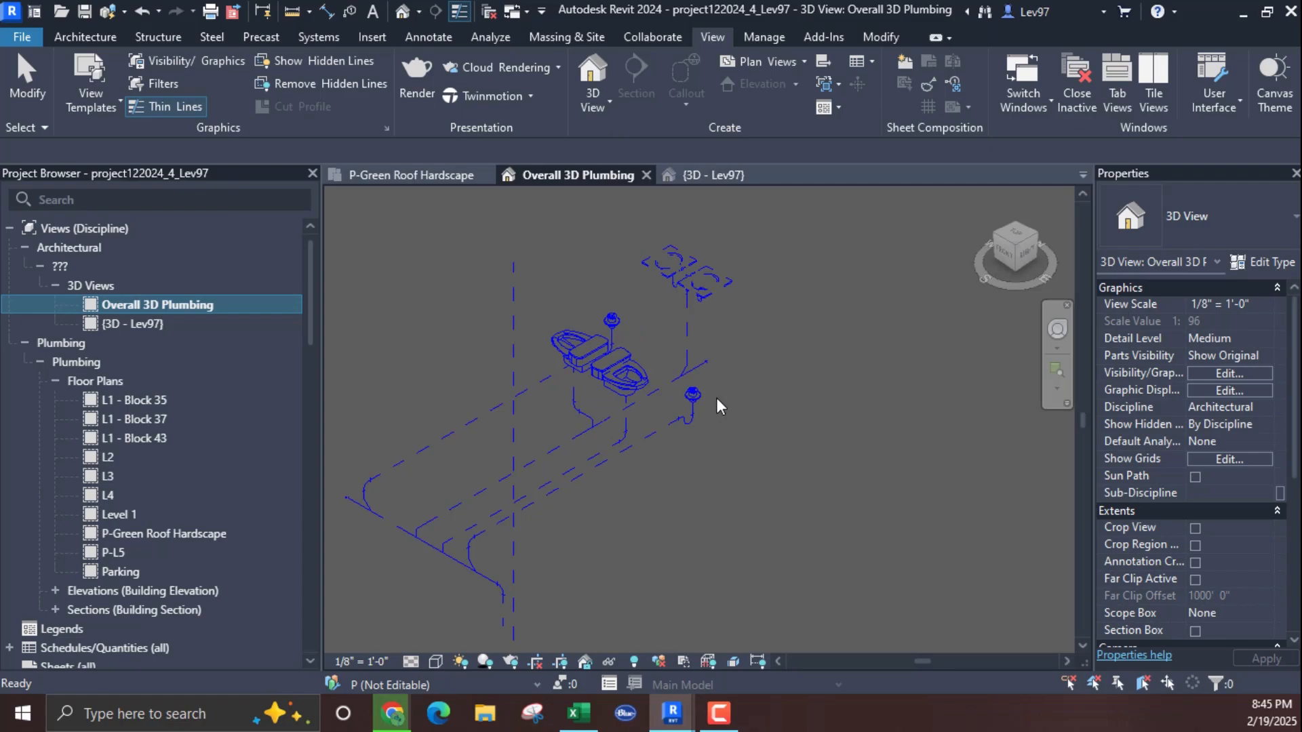
{"action": "left_click", "coordinate": [434, 662]}
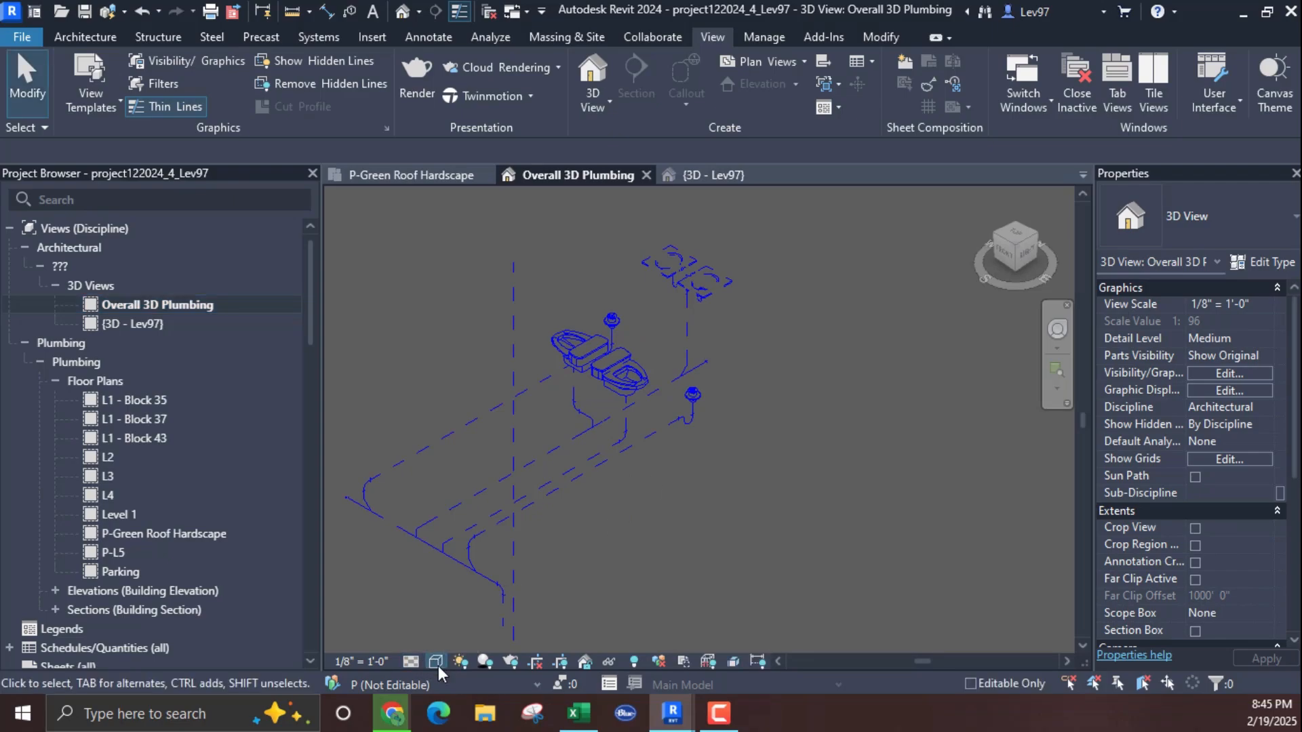
{"action": "left_click", "coordinate": [436, 662]}
{"action": "left_click", "coordinate": [470, 621]}
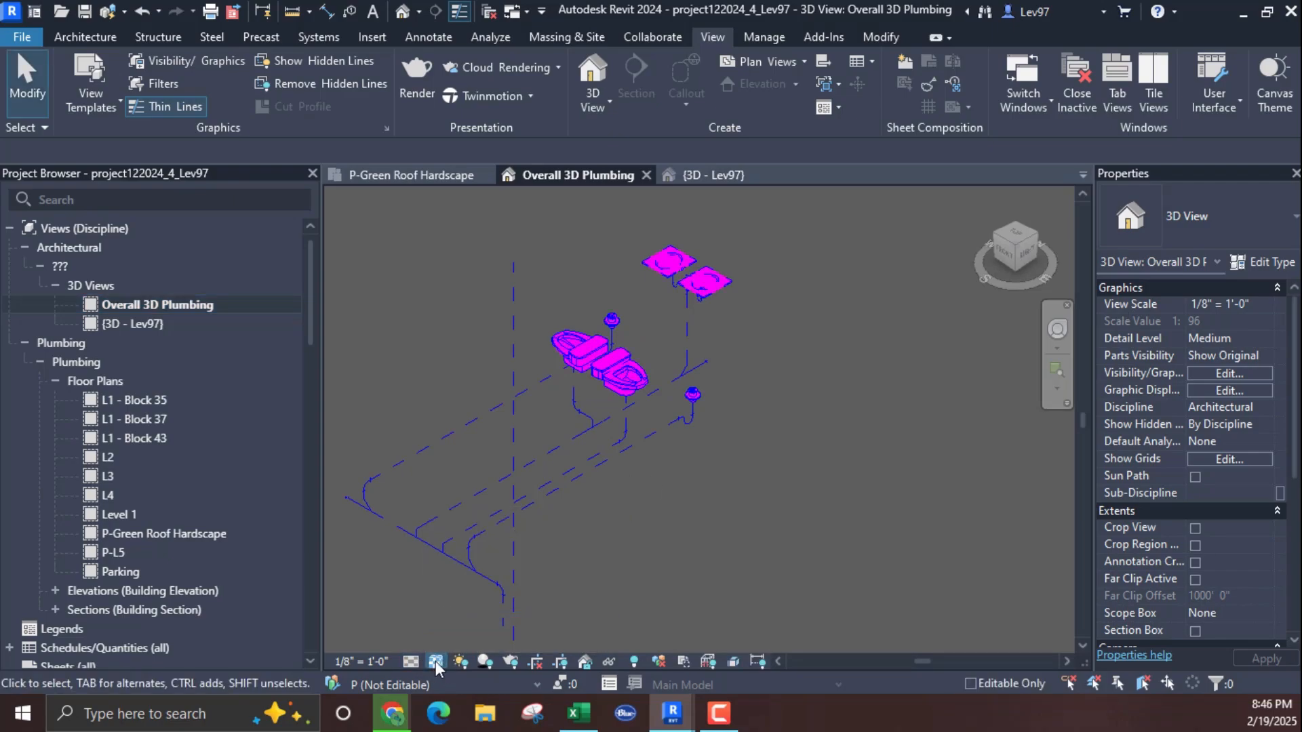
Step: Set the Overall 3D Plumbing view's visual style to Realistic and its detail level to Fine
{"action": "left_click", "coordinate": [436, 661]}
{"action": "left_click", "coordinate": [455, 617]}
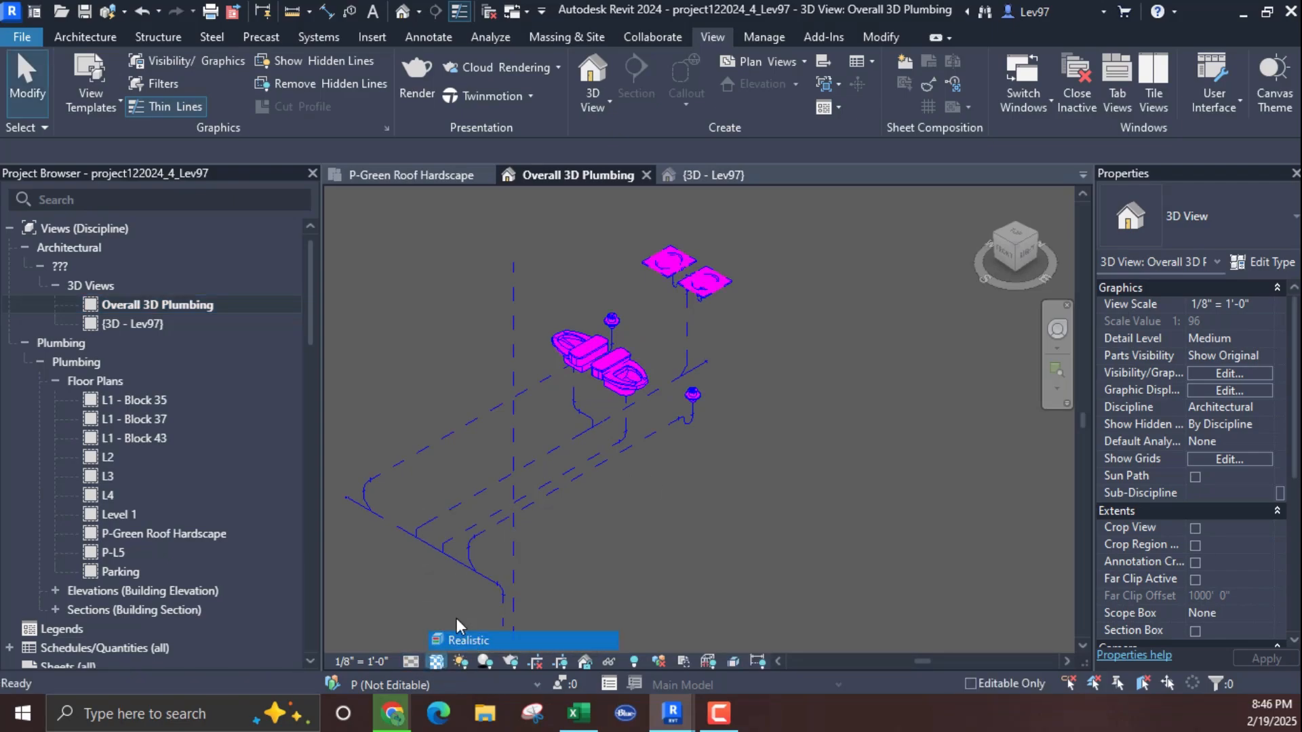
{"action": "left_click", "coordinate": [413, 660]}
{"action": "left_click", "coordinate": [431, 646]}
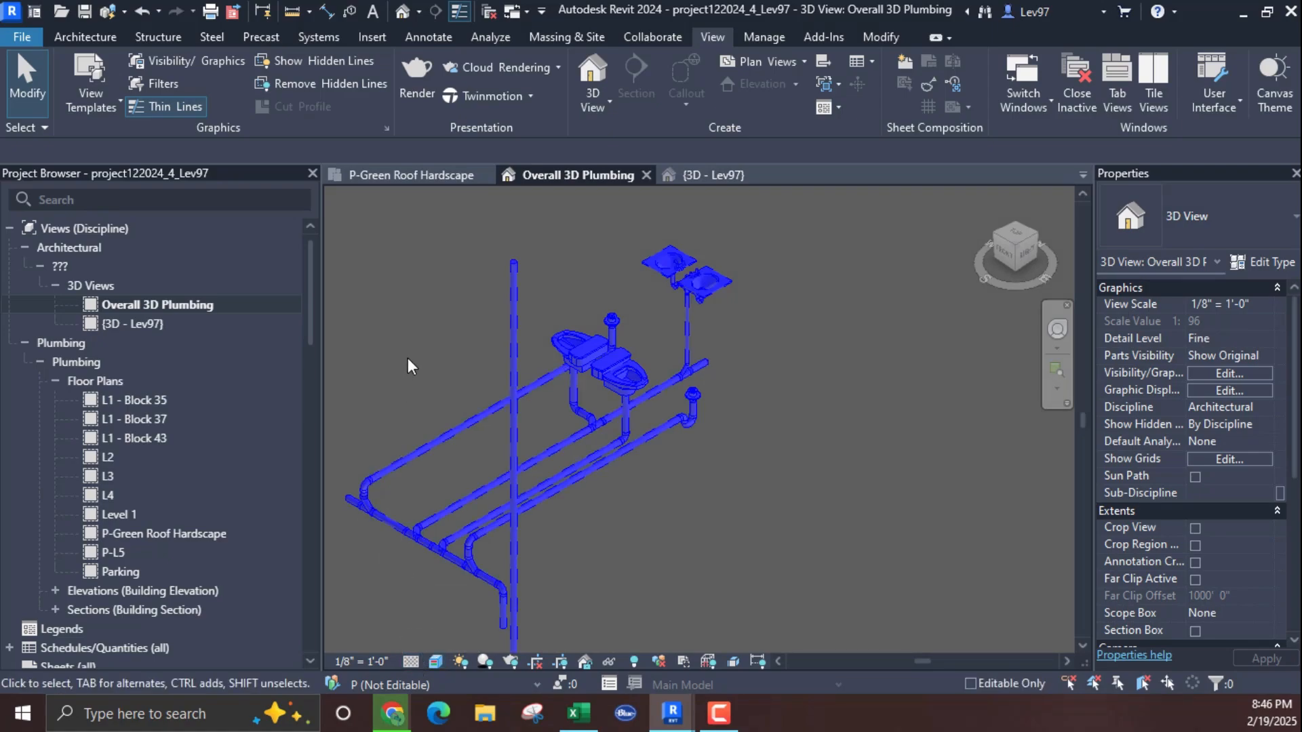
{"action": "middle_click_drag", "start_coordinate": [408, 359], "coordinate": [449, 347]}
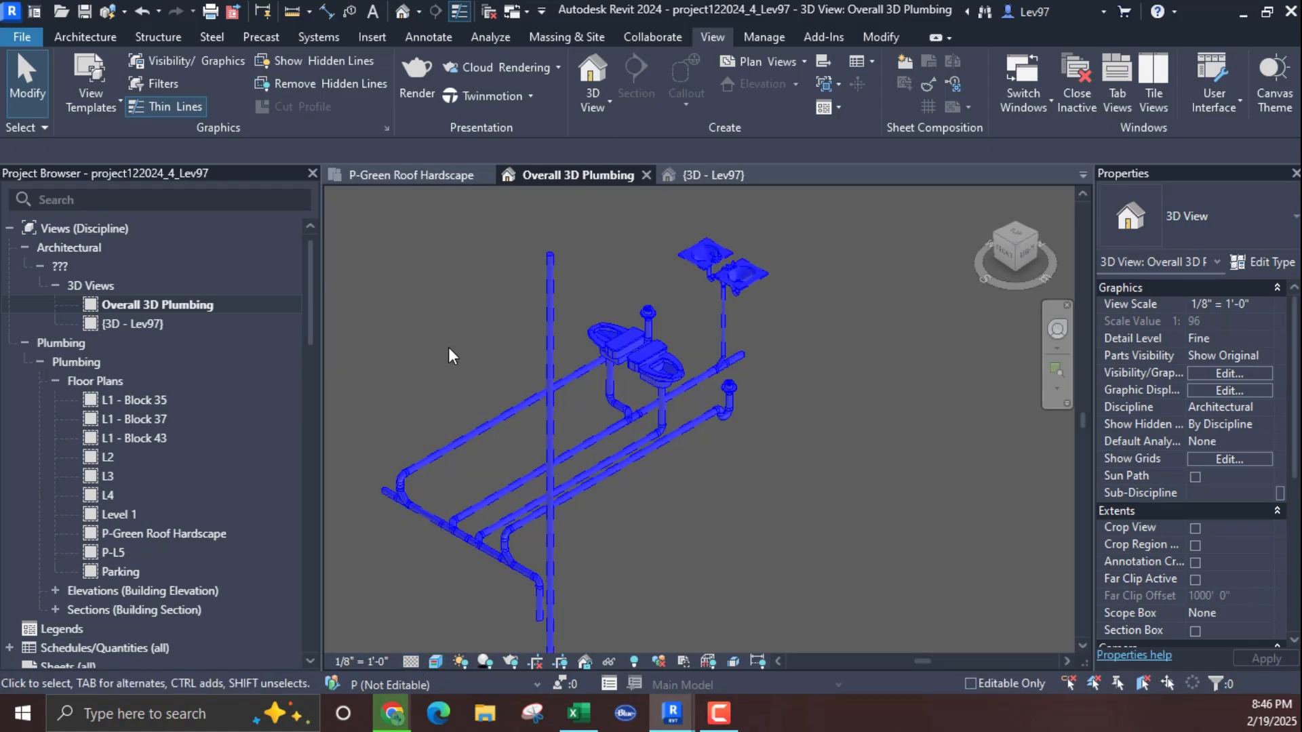
Step: Open the default 3D view and examine the section box around the restroom plumbing from several angles
{"action": "left_click", "coordinate": [705, 175]}
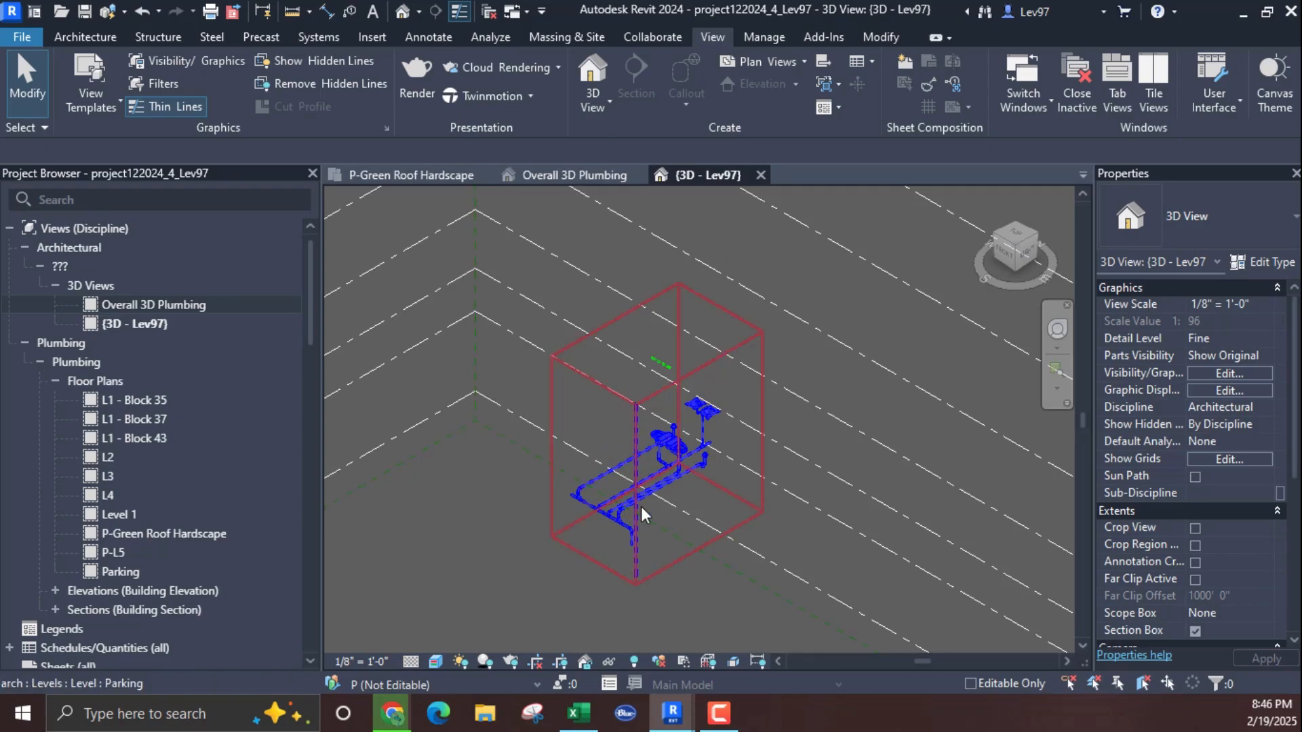
{"action": "scroll", "coordinate": [490, 544], "scroll_direction": "down", "scroll_amount": 5}
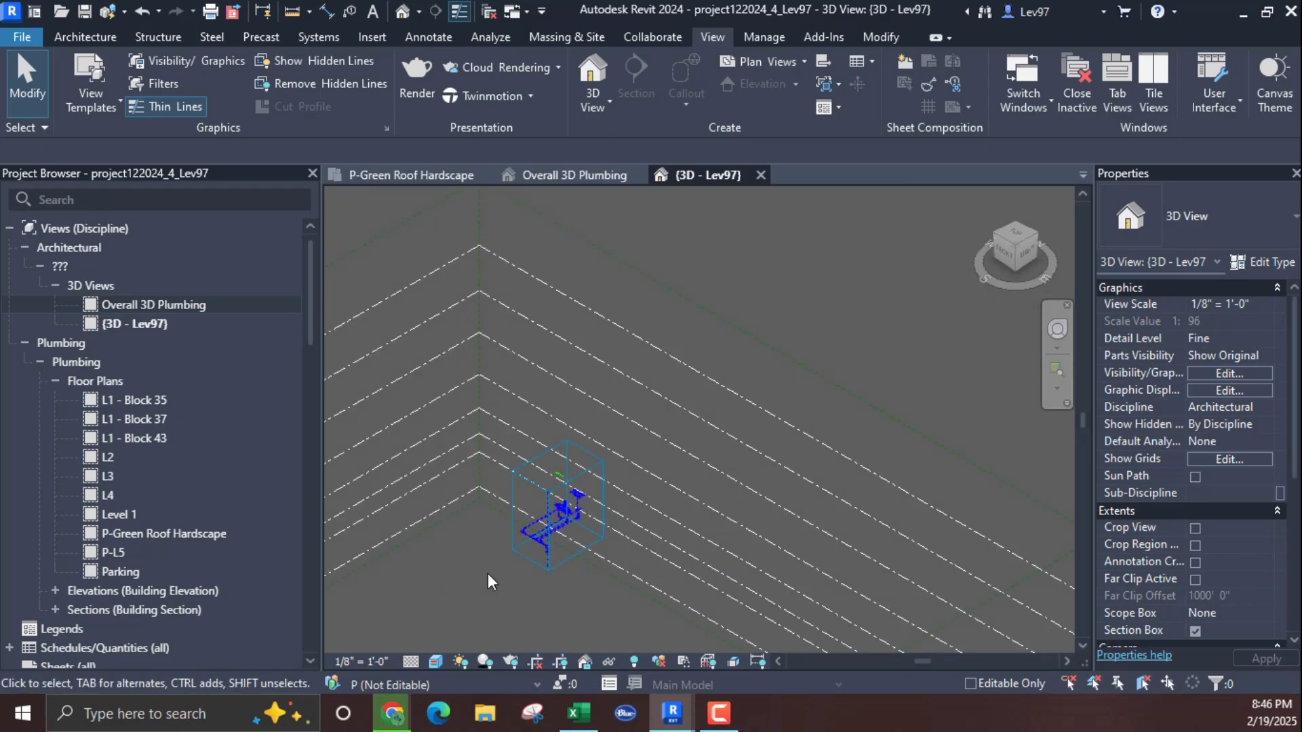
{"action": "middle_click_drag", "start_coordinate": [490, 576], "coordinate": [576, 484], "text": "shift"}
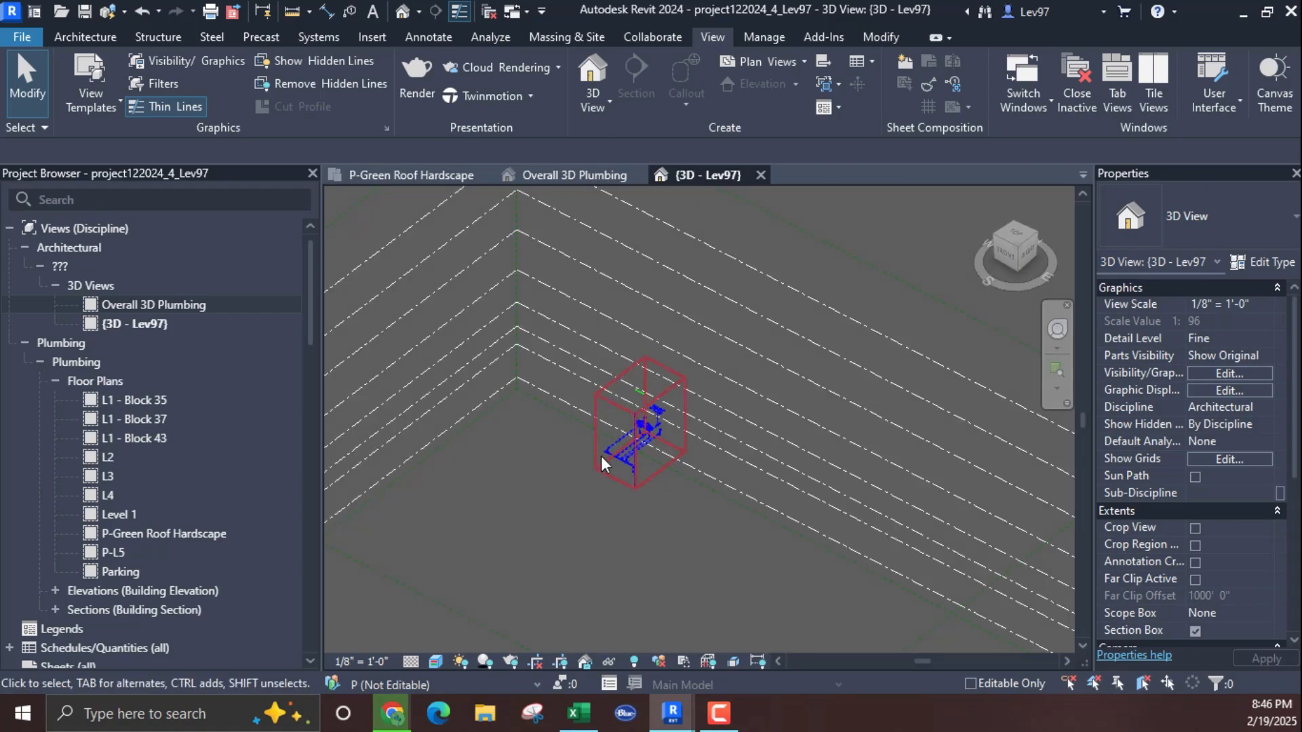
{"action": "scroll", "coordinate": [614, 410], "scroll_direction": "up", "scroll_amount": 1}
{"action": "scroll", "coordinate": [615, 410], "scroll_direction": "up", "scroll_amount": 3}
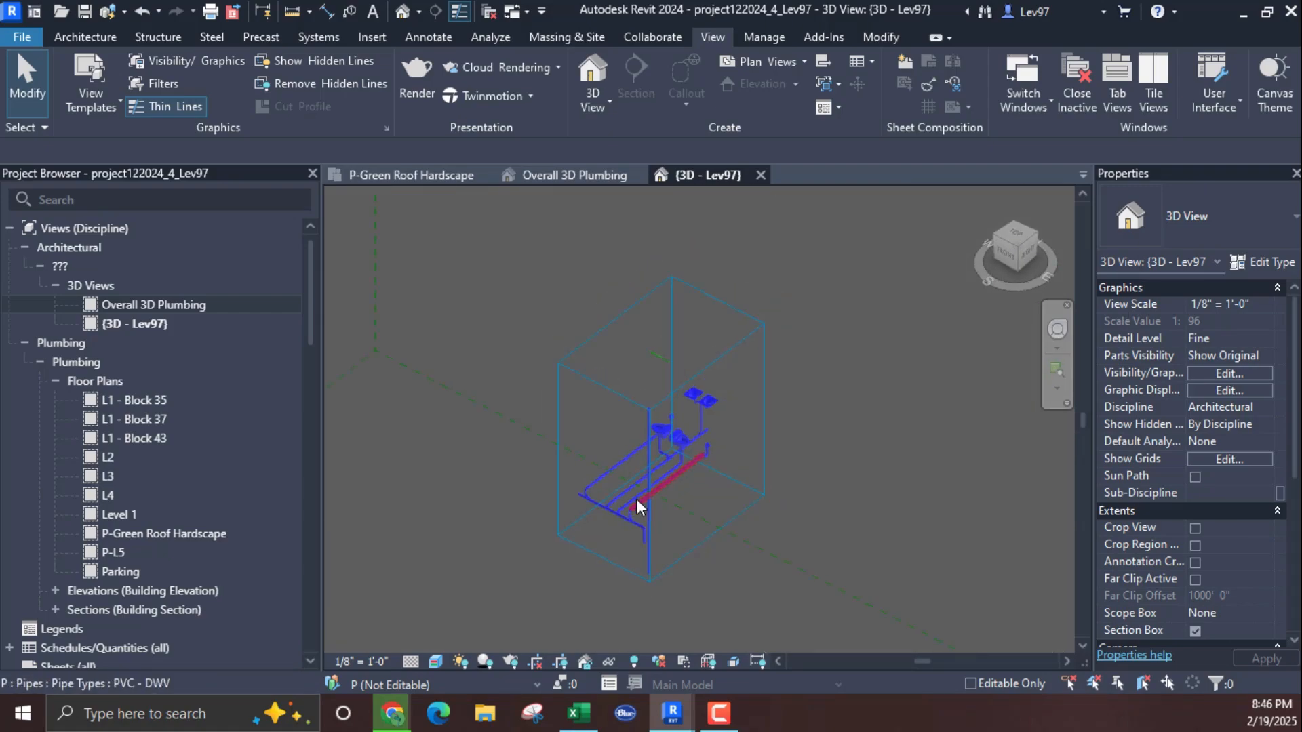
{"action": "scroll", "coordinate": [564, 502], "scroll_direction": "down", "scroll_amount": 3}
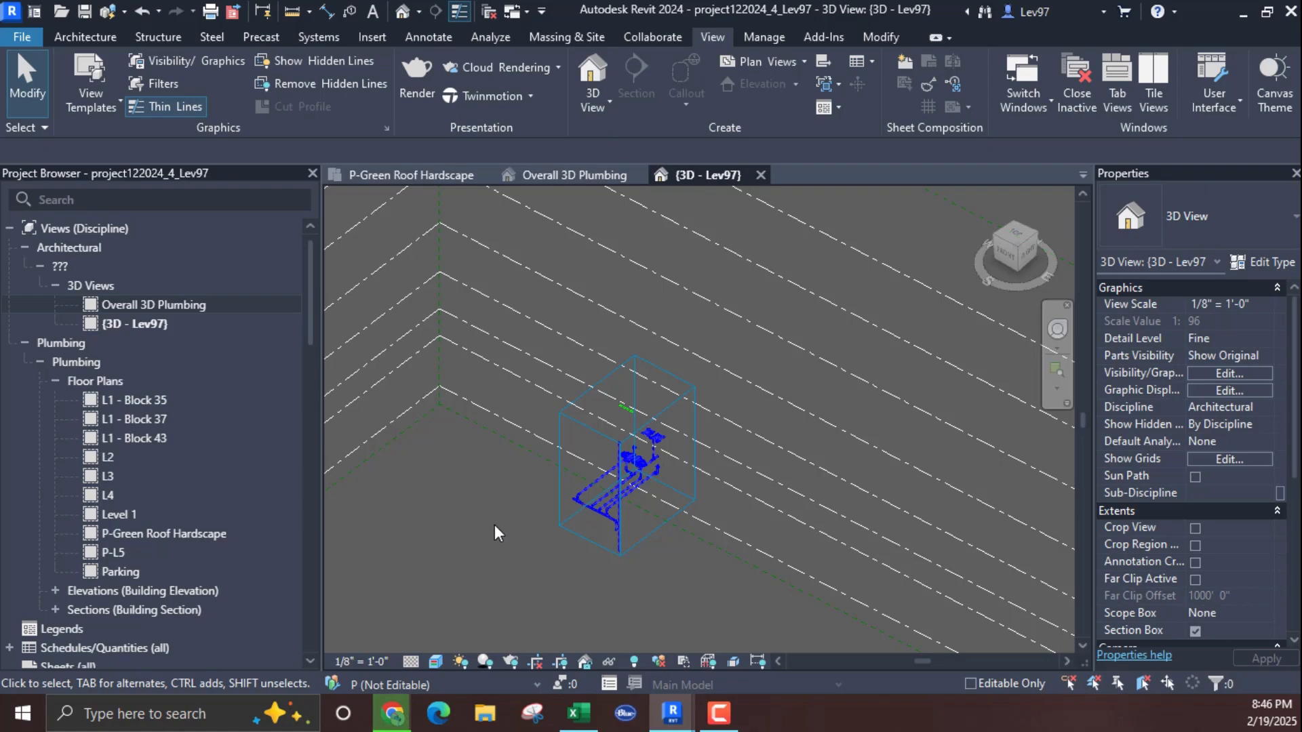
{"action": "mouse_move", "coordinate": [501, 517]}
{"action": "middle_mouse_down", "text": "shift"}
{"action": "mouse_move", "coordinate": [511, 535]}
{"action": "mouse_move", "coordinate": [490, 519]}
{"action": "middle_mouse_up", "text": "shift"}
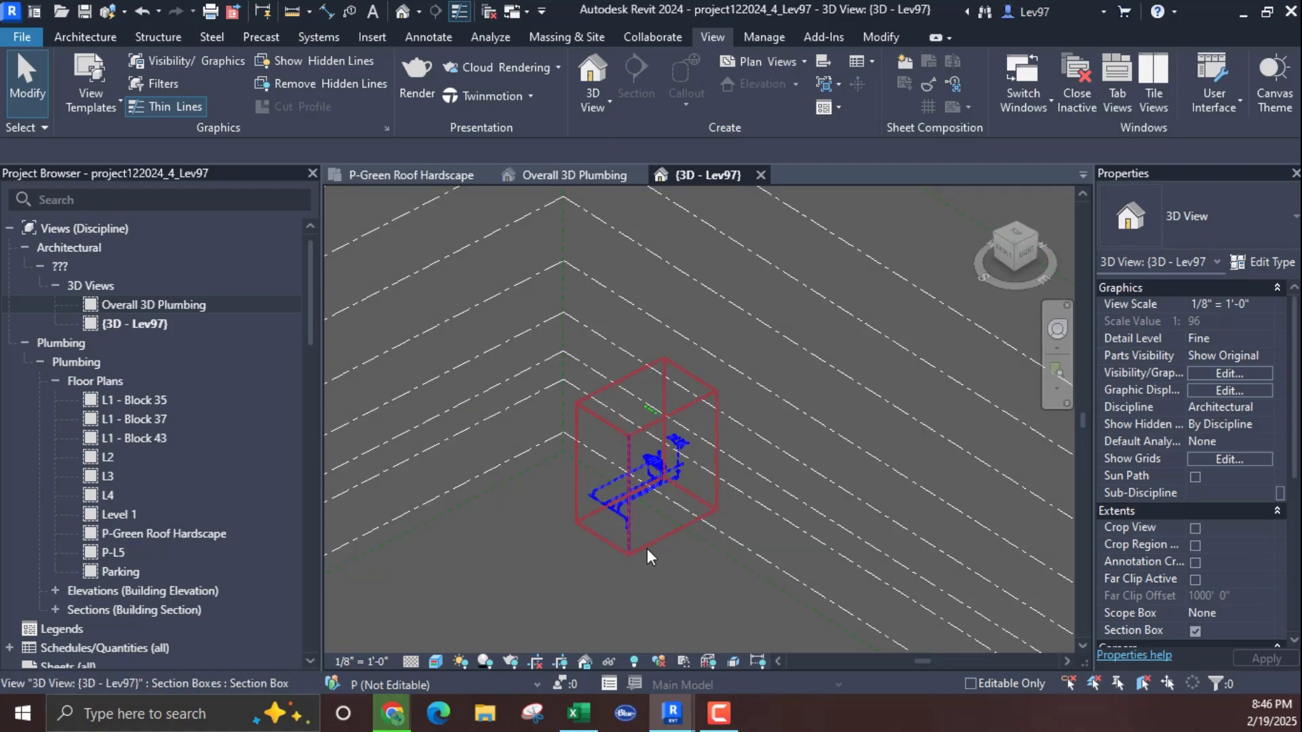
{"action": "scroll", "coordinate": [642, 505], "scroll_direction": "up", "scroll_amount": 1}
{"action": "scroll", "coordinate": [641, 505], "scroll_direction": "up", "scroll_amount": 2}
{"action": "middle_click_drag", "start_coordinate": [634, 523], "coordinate": [559, 513]}
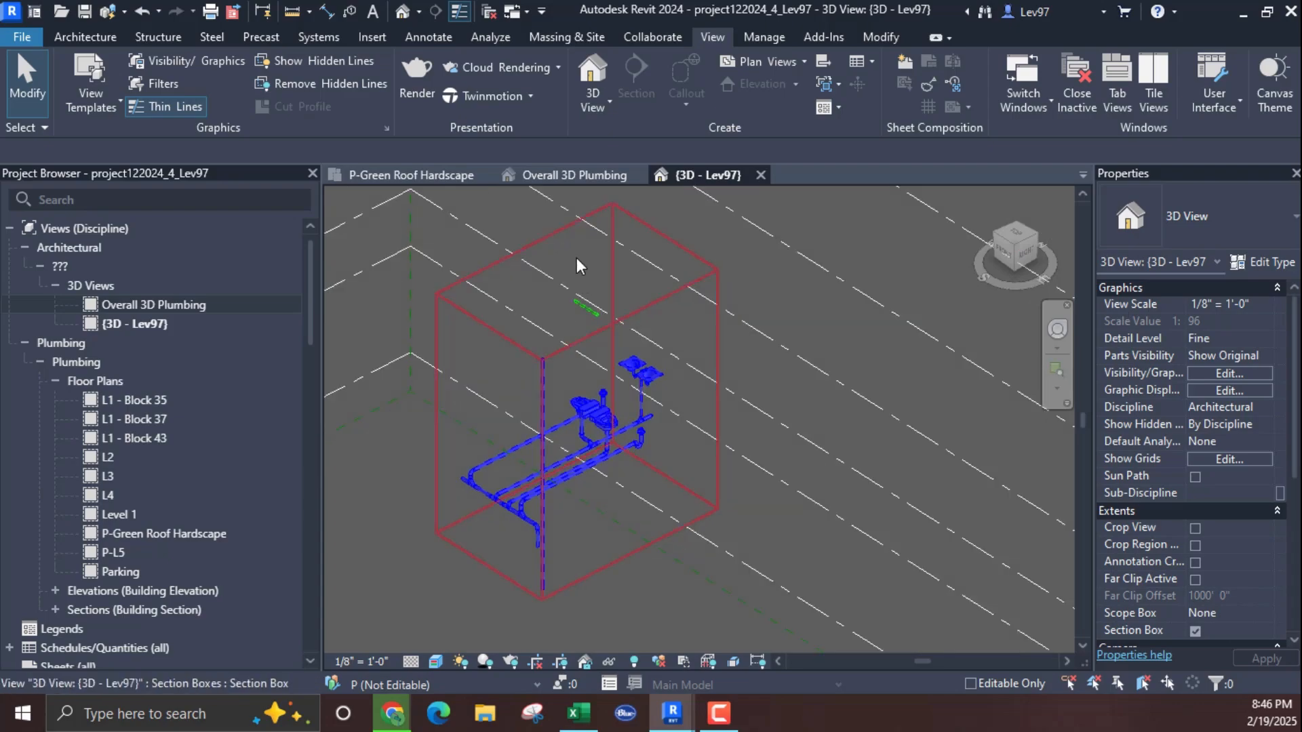
Step: In the P-Green Roof Hardscape floor plan, select the two water closets, check the Selection Box tool's description, and clear the selection
{"action": "left_click", "coordinate": [592, 102]}
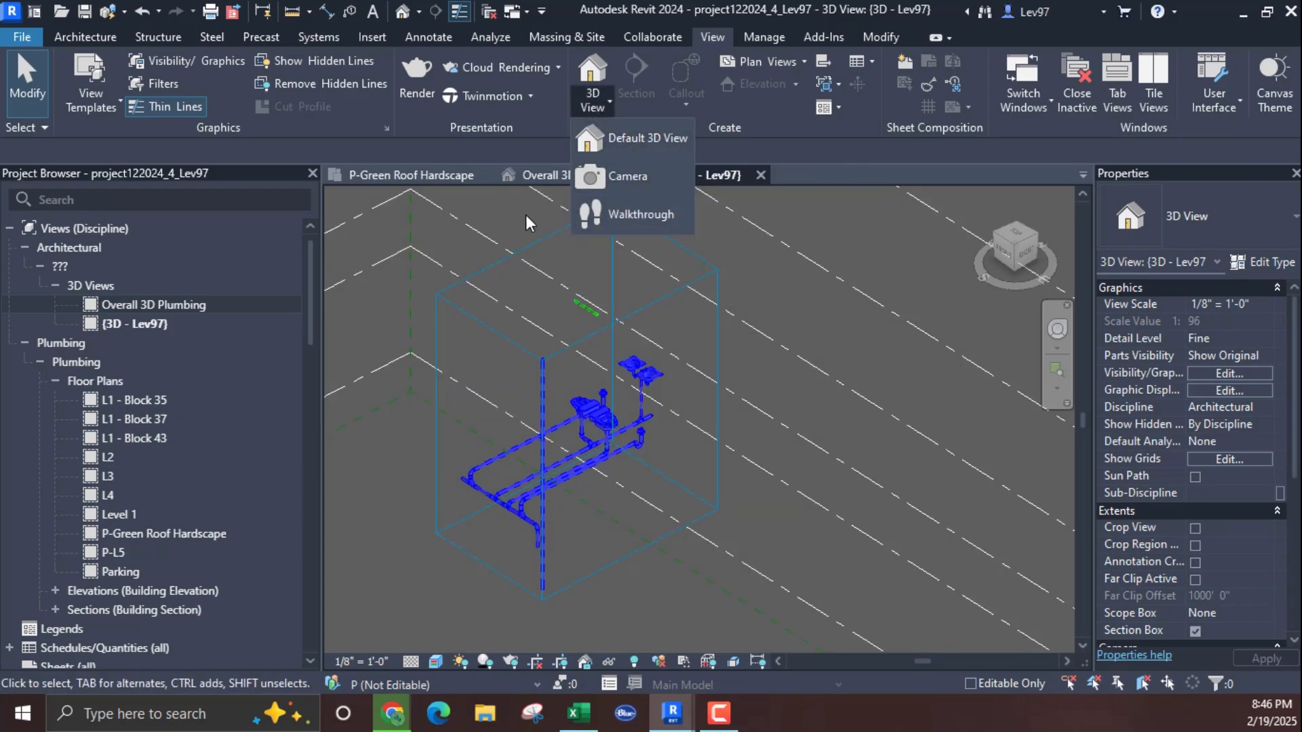
{"action": "left_click", "coordinate": [424, 176]}
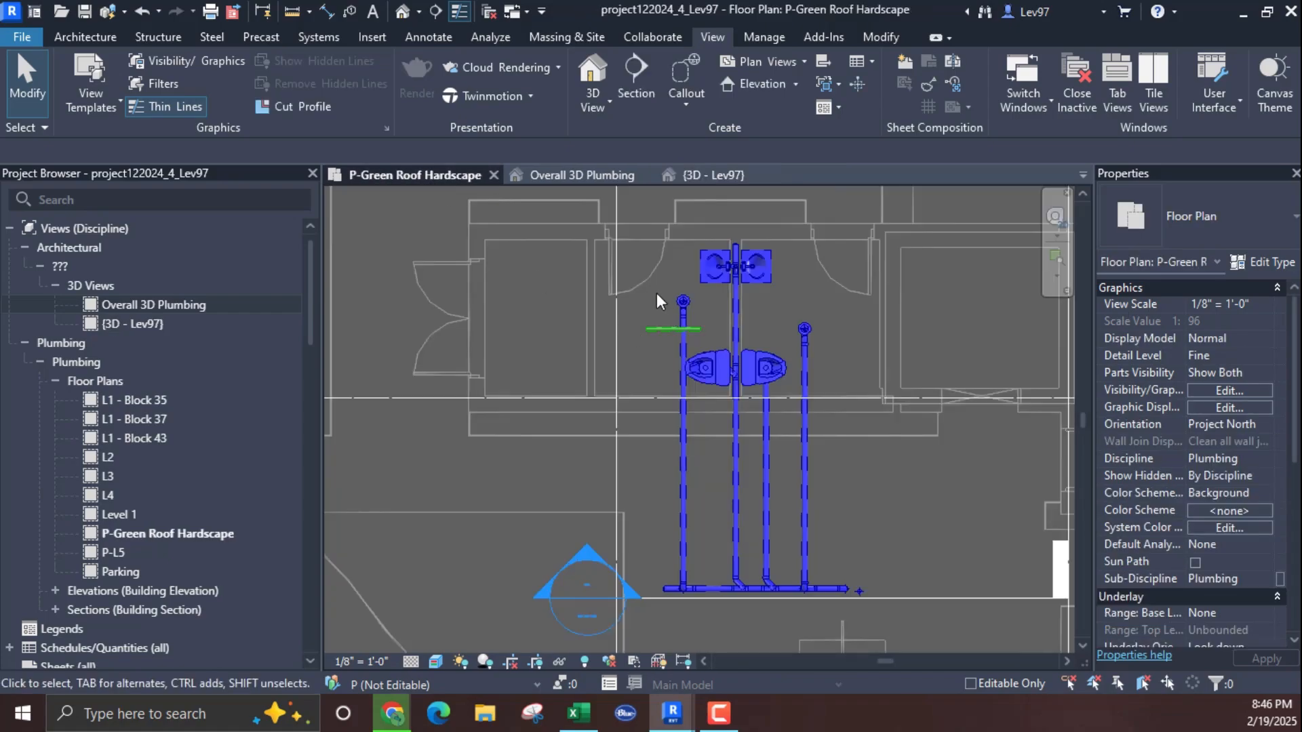
{"action": "left_click_drag", "start_coordinate": [656, 293], "coordinate": [842, 500]}
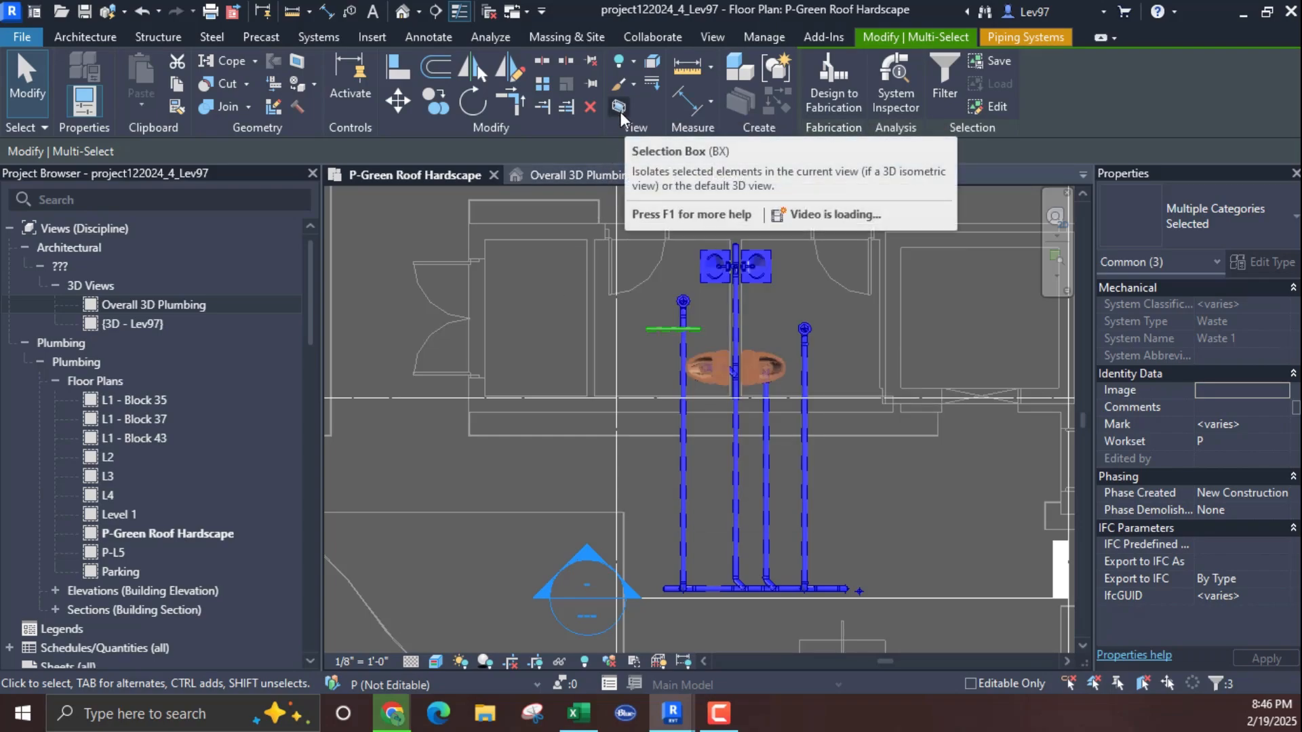
{"action": "key", "text": "Escape"}
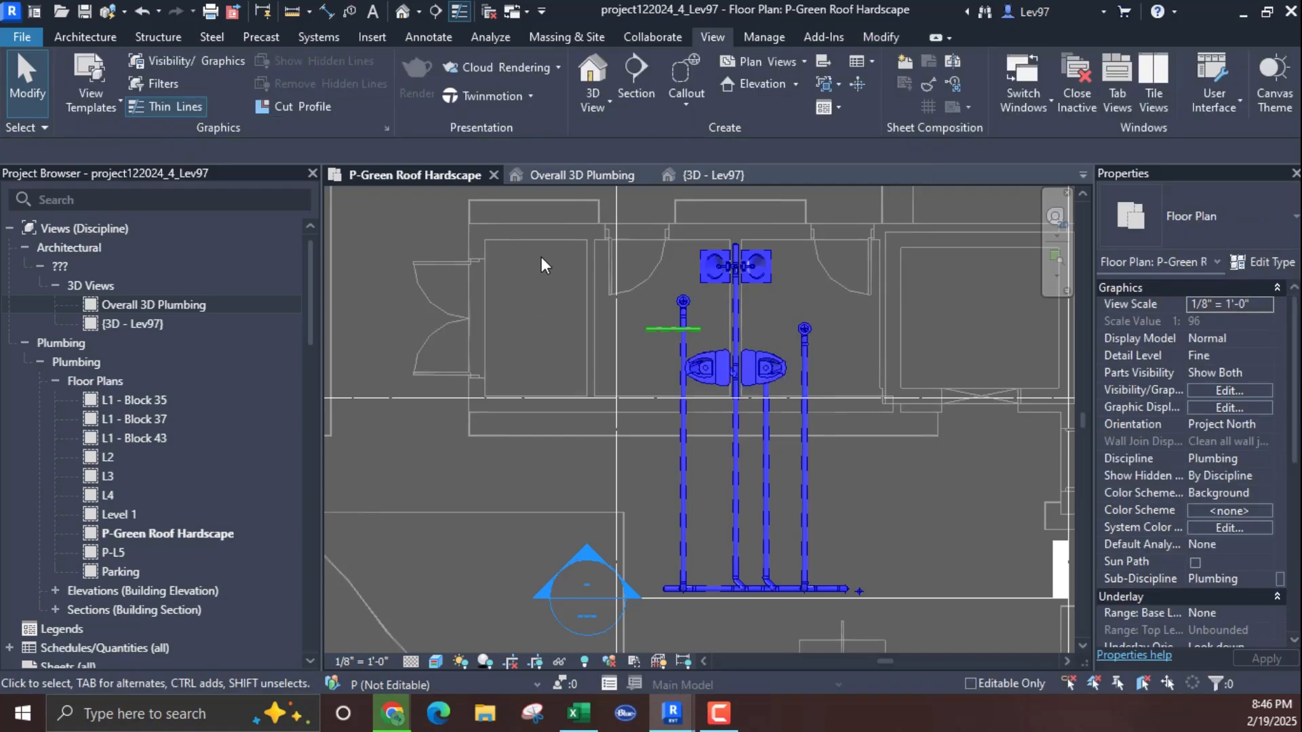
{"action": "left_click", "coordinate": [597, 99]}
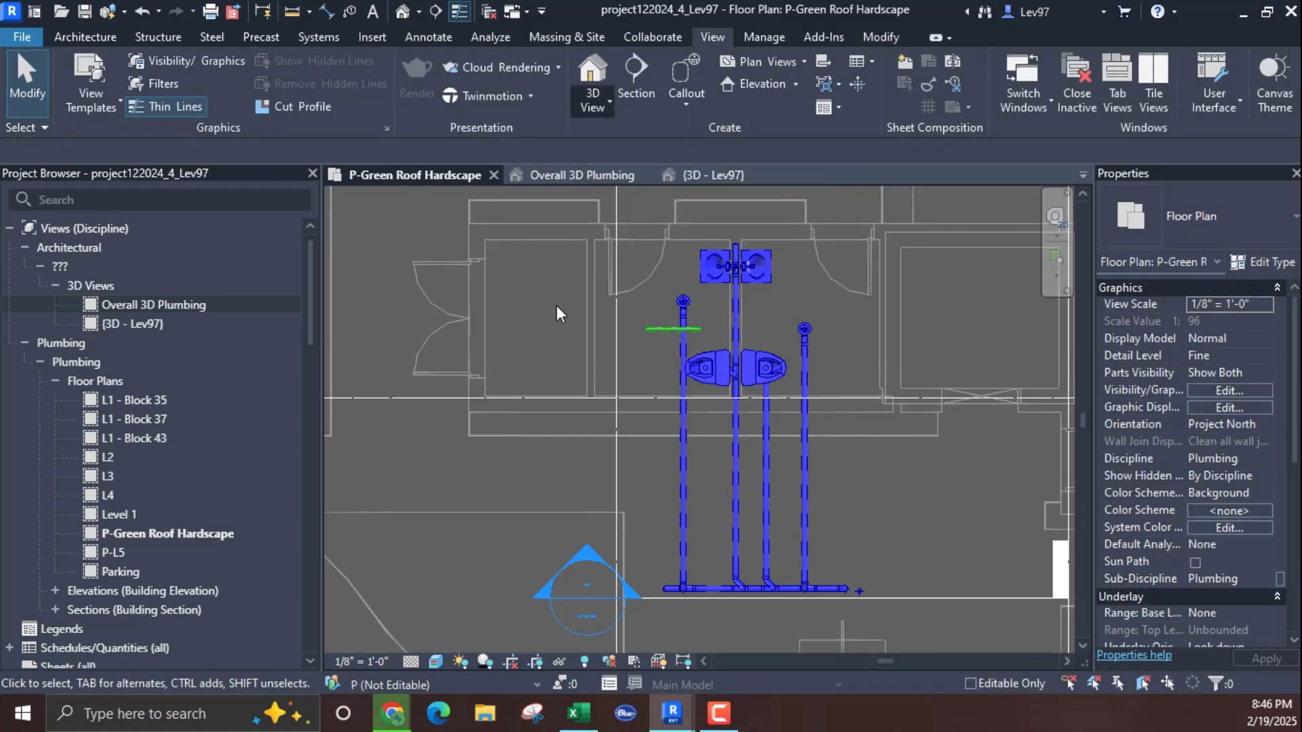
Step: Return to the Overall 3D Plumbing view and examine the full extent of the unboxed plumbing, including the vertical riser
{"action": "left_click", "coordinate": [591, 177]}
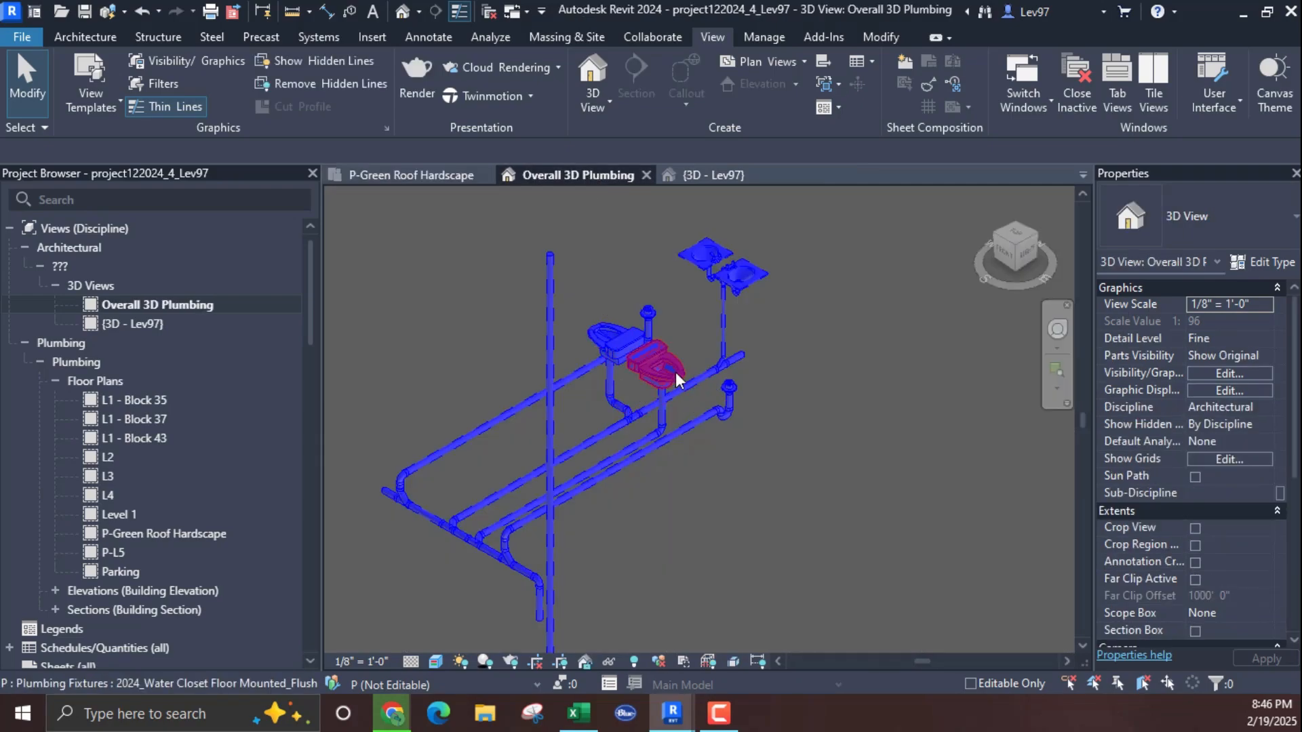
{"action": "scroll", "coordinate": [675, 380], "scroll_direction": "down", "scroll_amount": 5}
{"action": "scroll", "coordinate": [708, 430], "scroll_direction": "down", "scroll_amount": 3}
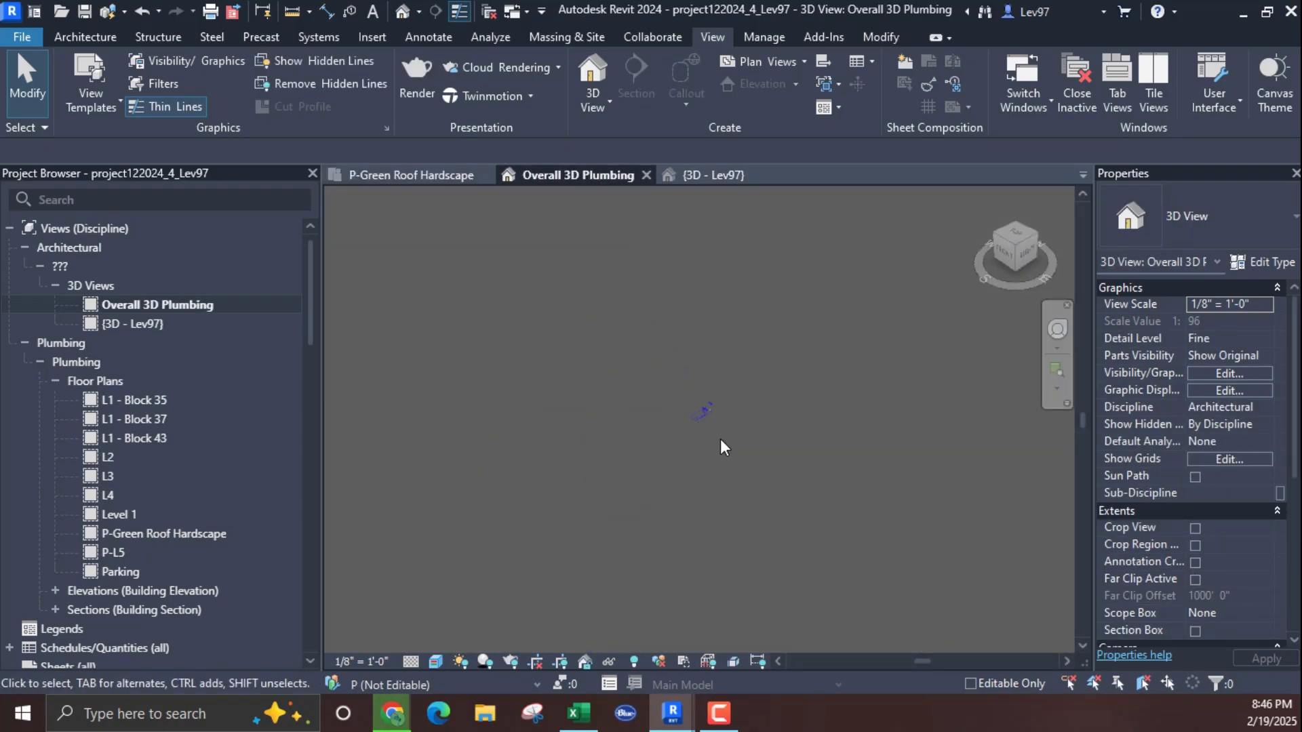
{"action": "middle_click_drag", "start_coordinate": [729, 432], "coordinate": [619, 409]}
{"action": "scroll", "coordinate": [615, 422], "scroll_direction": "up", "scroll_amount": 3}
{"action": "scroll", "coordinate": [597, 389], "scroll_direction": "up", "scroll_amount": 3}
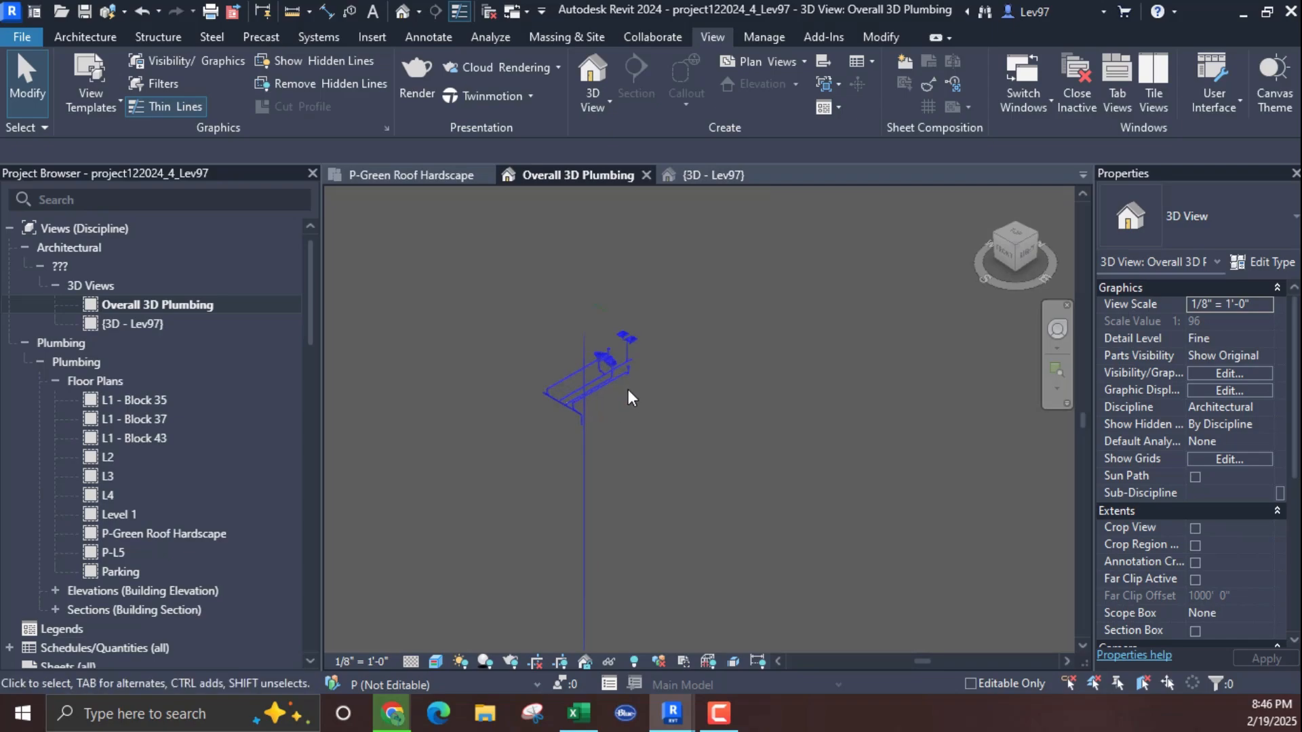
{"action": "scroll", "coordinate": [660, 384], "scroll_direction": "down", "scroll_amount": 4}
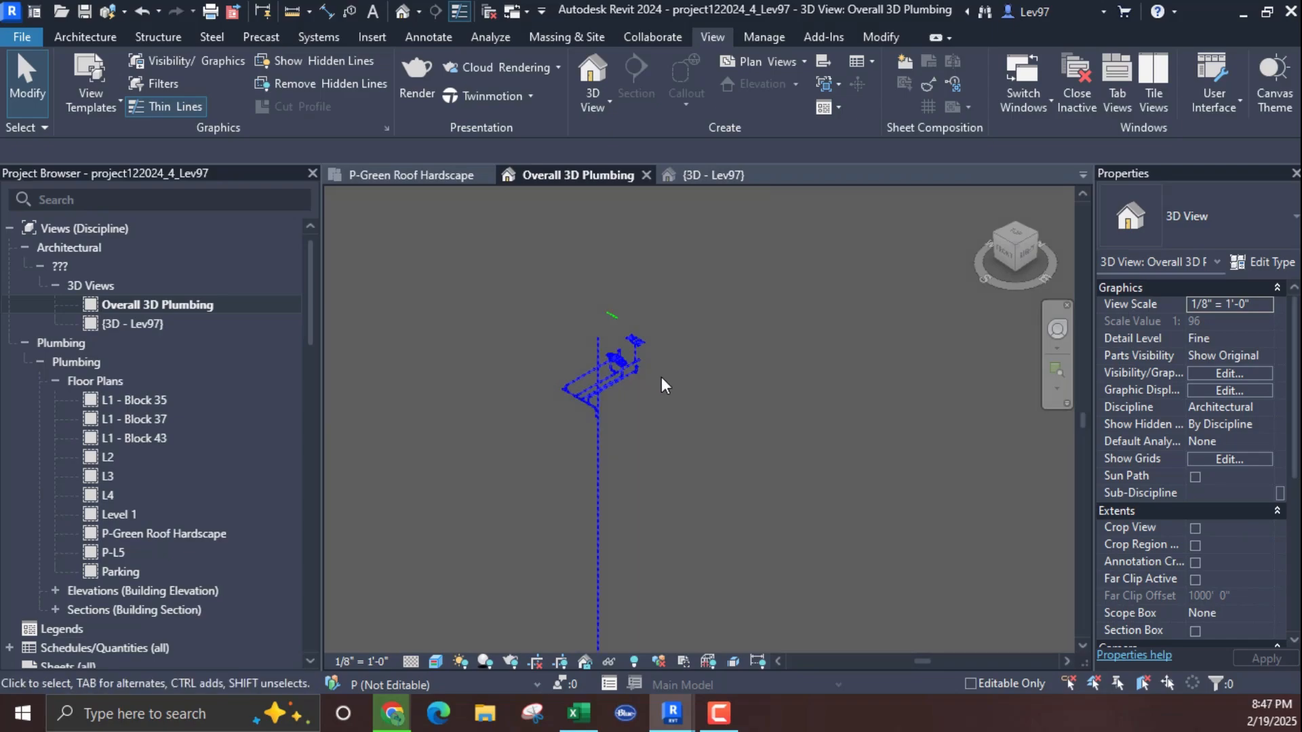
{"action": "scroll", "coordinate": [671, 382], "scroll_direction": "down", "scroll_amount": 2}
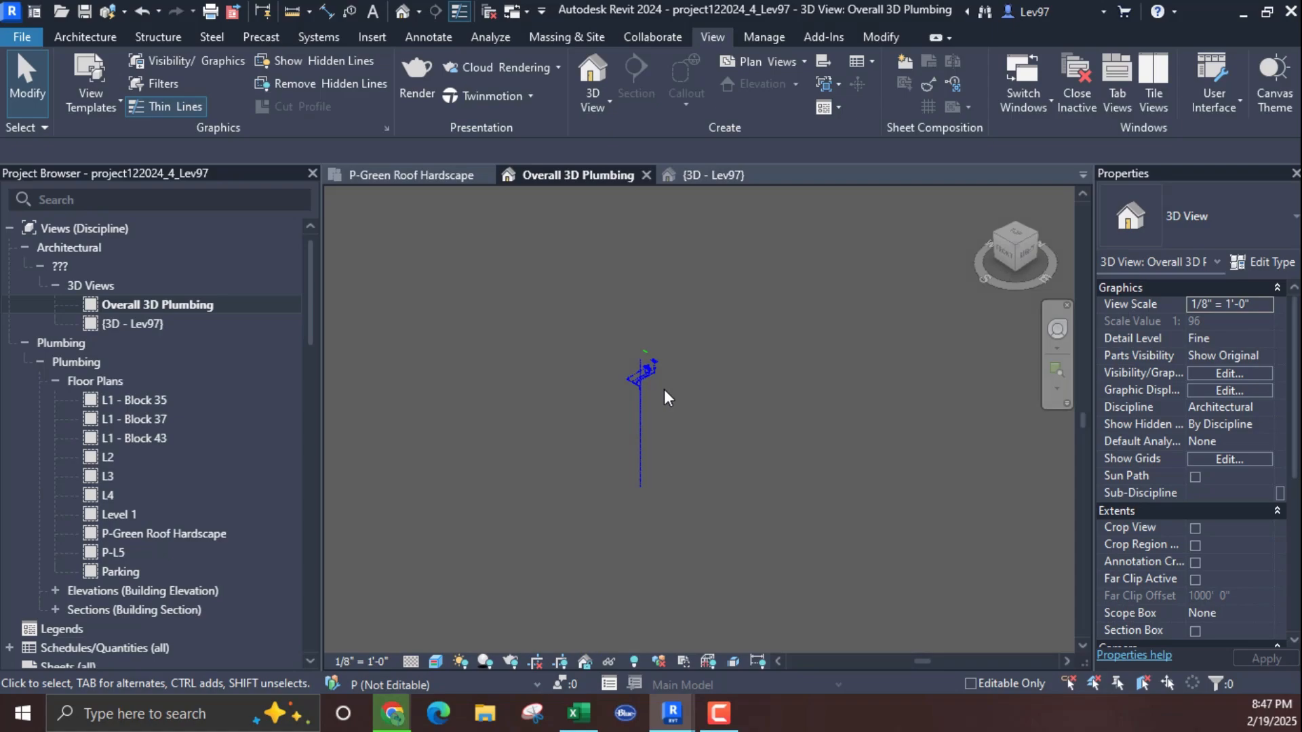